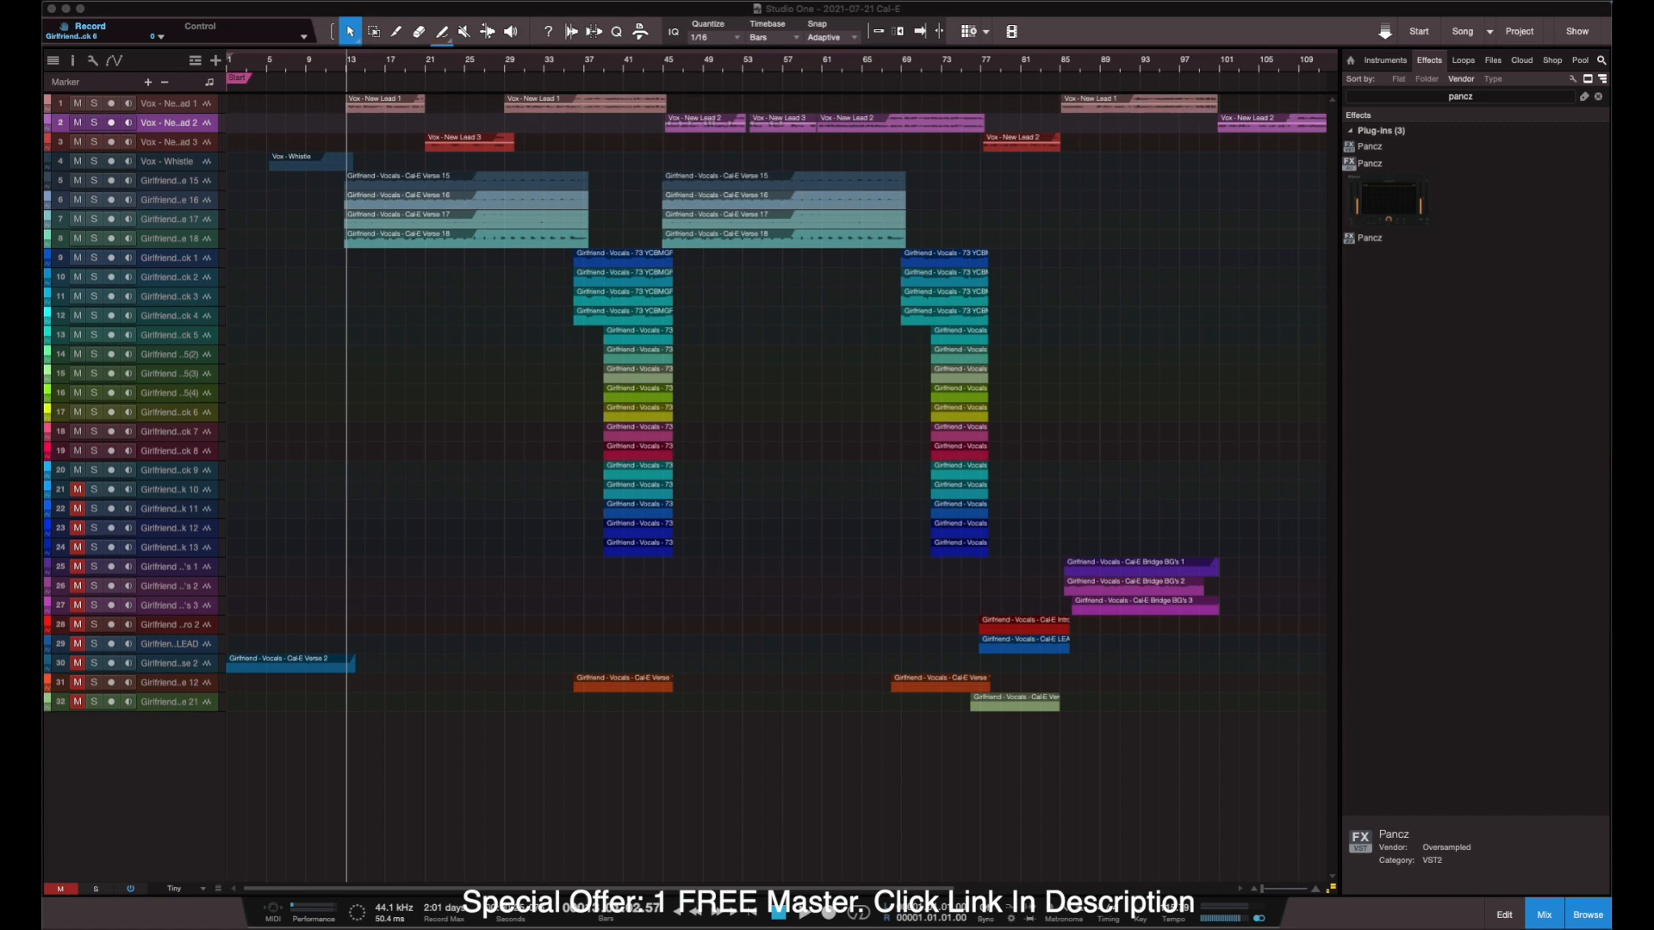
Set the arrangement's track height to Medium, framing the first lead vocal part around bar 13.
{"action": "left_click", "coordinate": [217, 890]}
{"action": "left_click", "coordinate": [219, 891]}
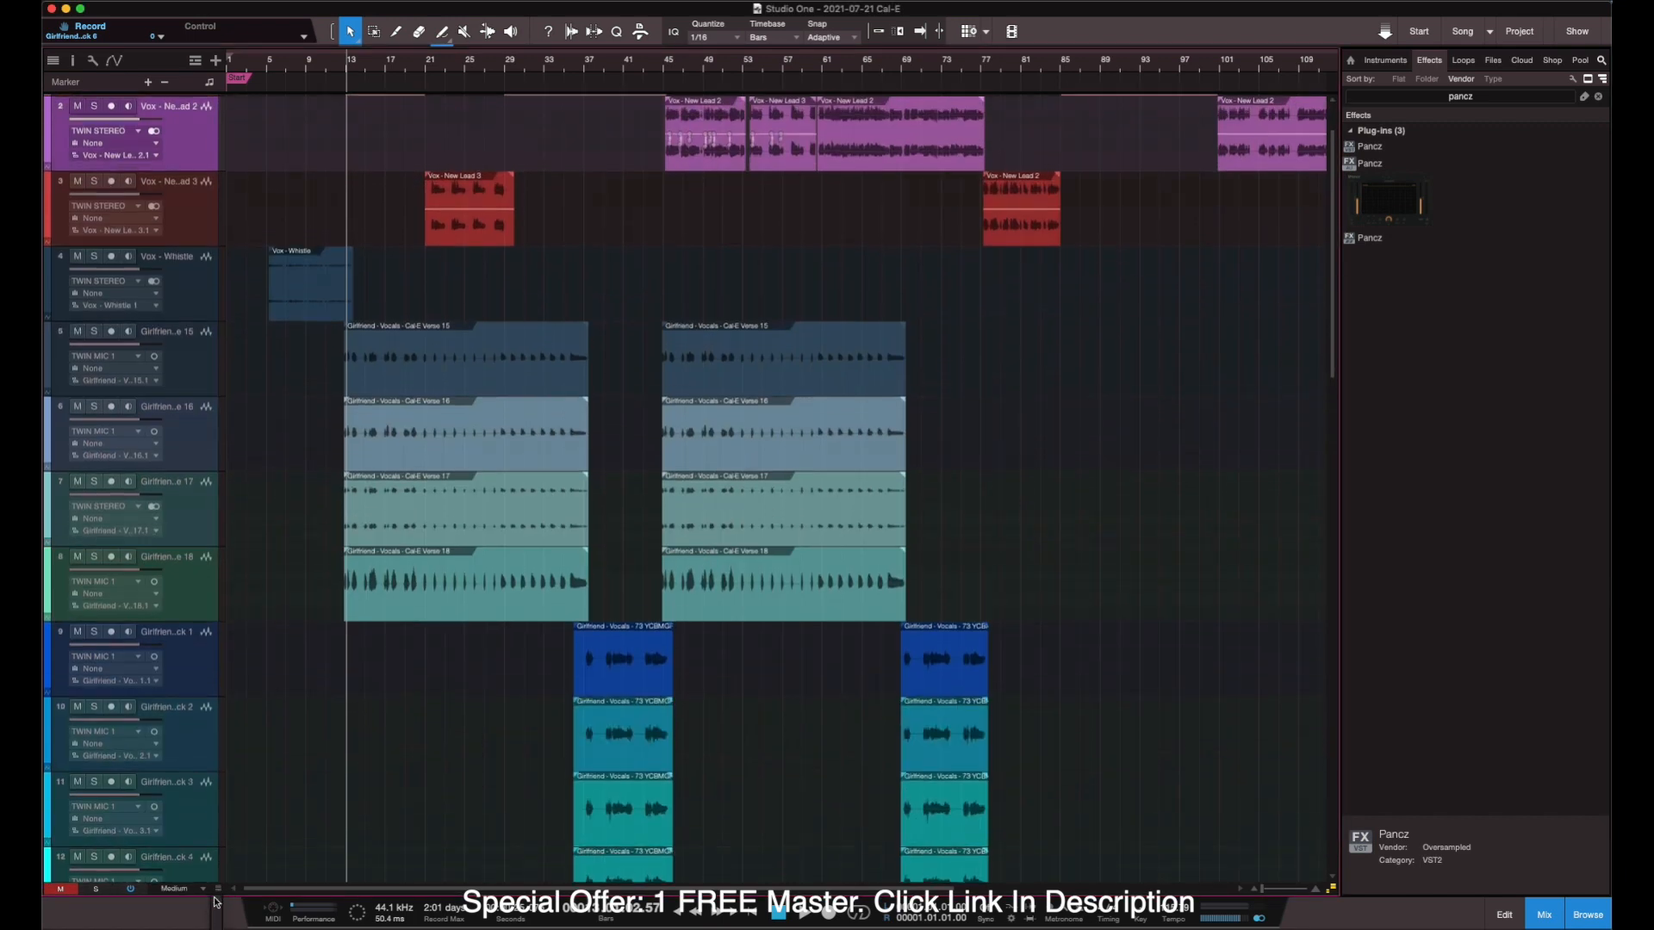
{"action": "scroll", "coordinate": [355, 436], "scroll_direction": "up", "scroll_amount": 1}
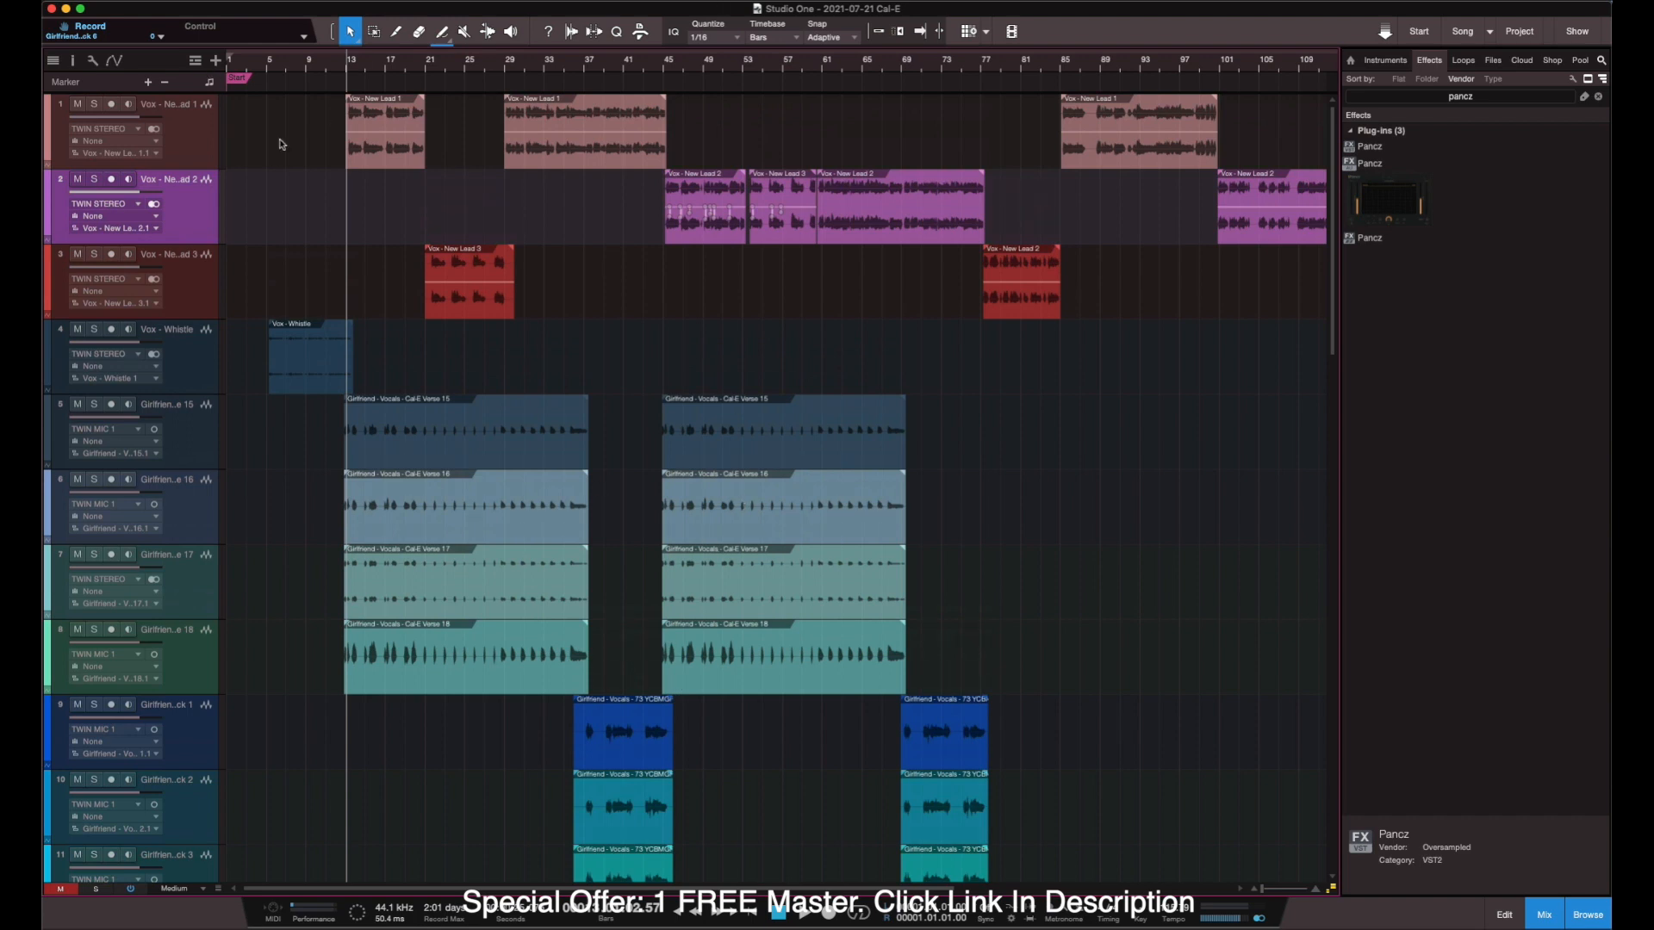
{"action": "scroll", "coordinate": [295, 304], "scroll_direction": "up", "scroll_amount": 5}
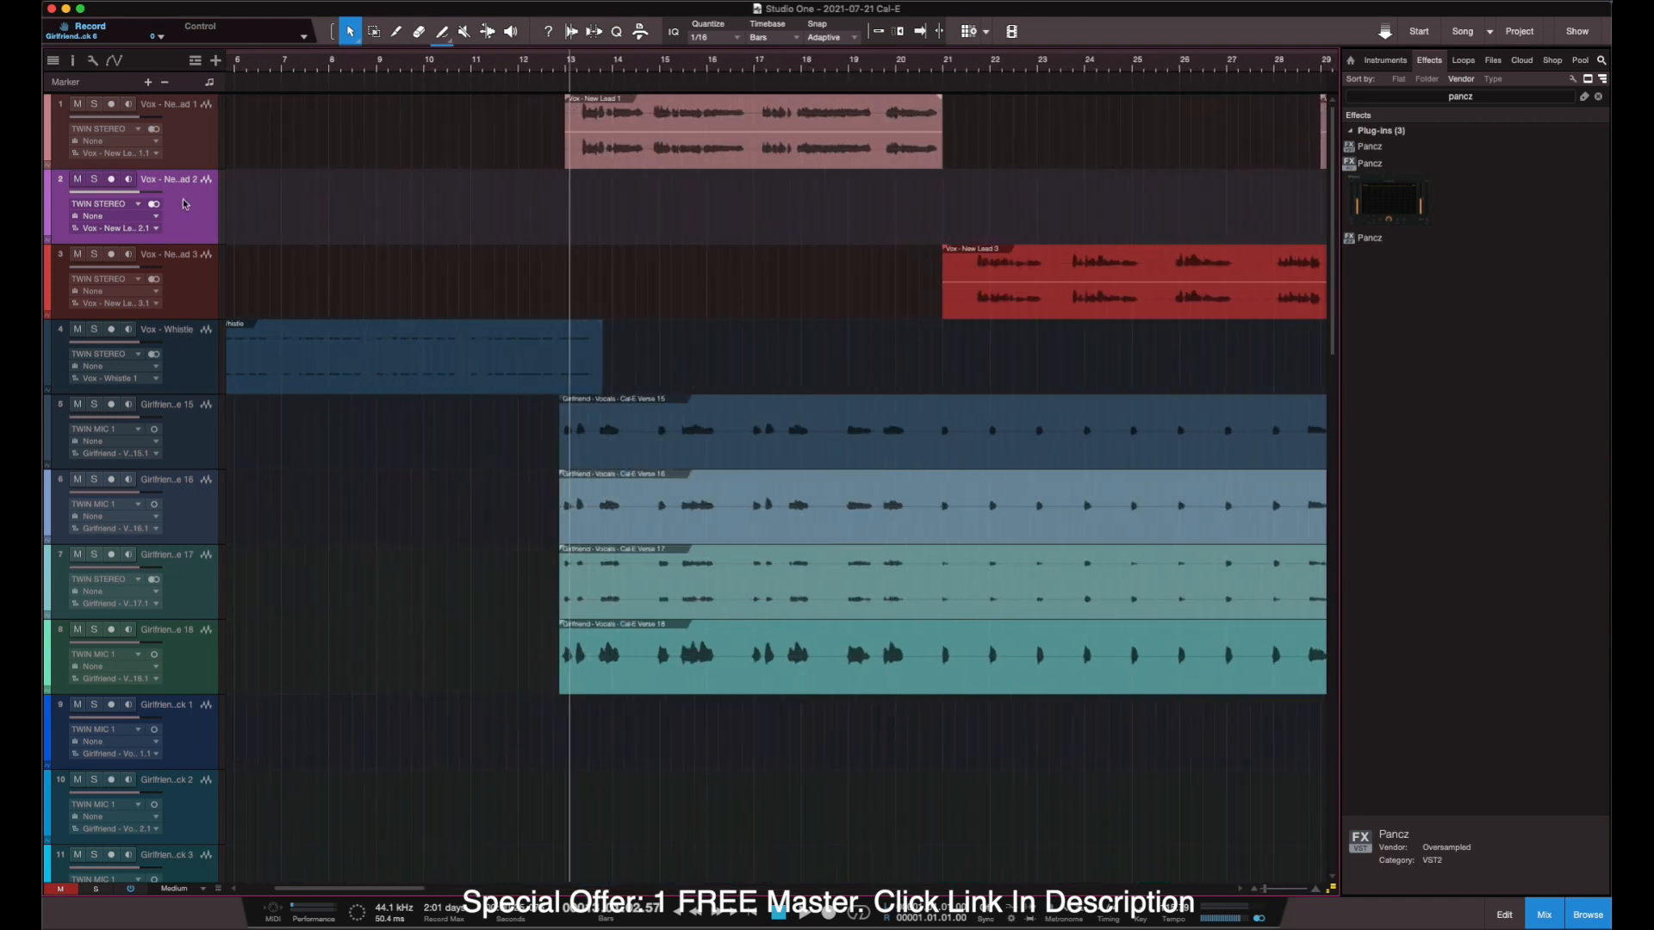
Select the Vox - New Lead 1 track and play the vocals from bar 13.
{"action": "left_click", "coordinate": [200, 163]}
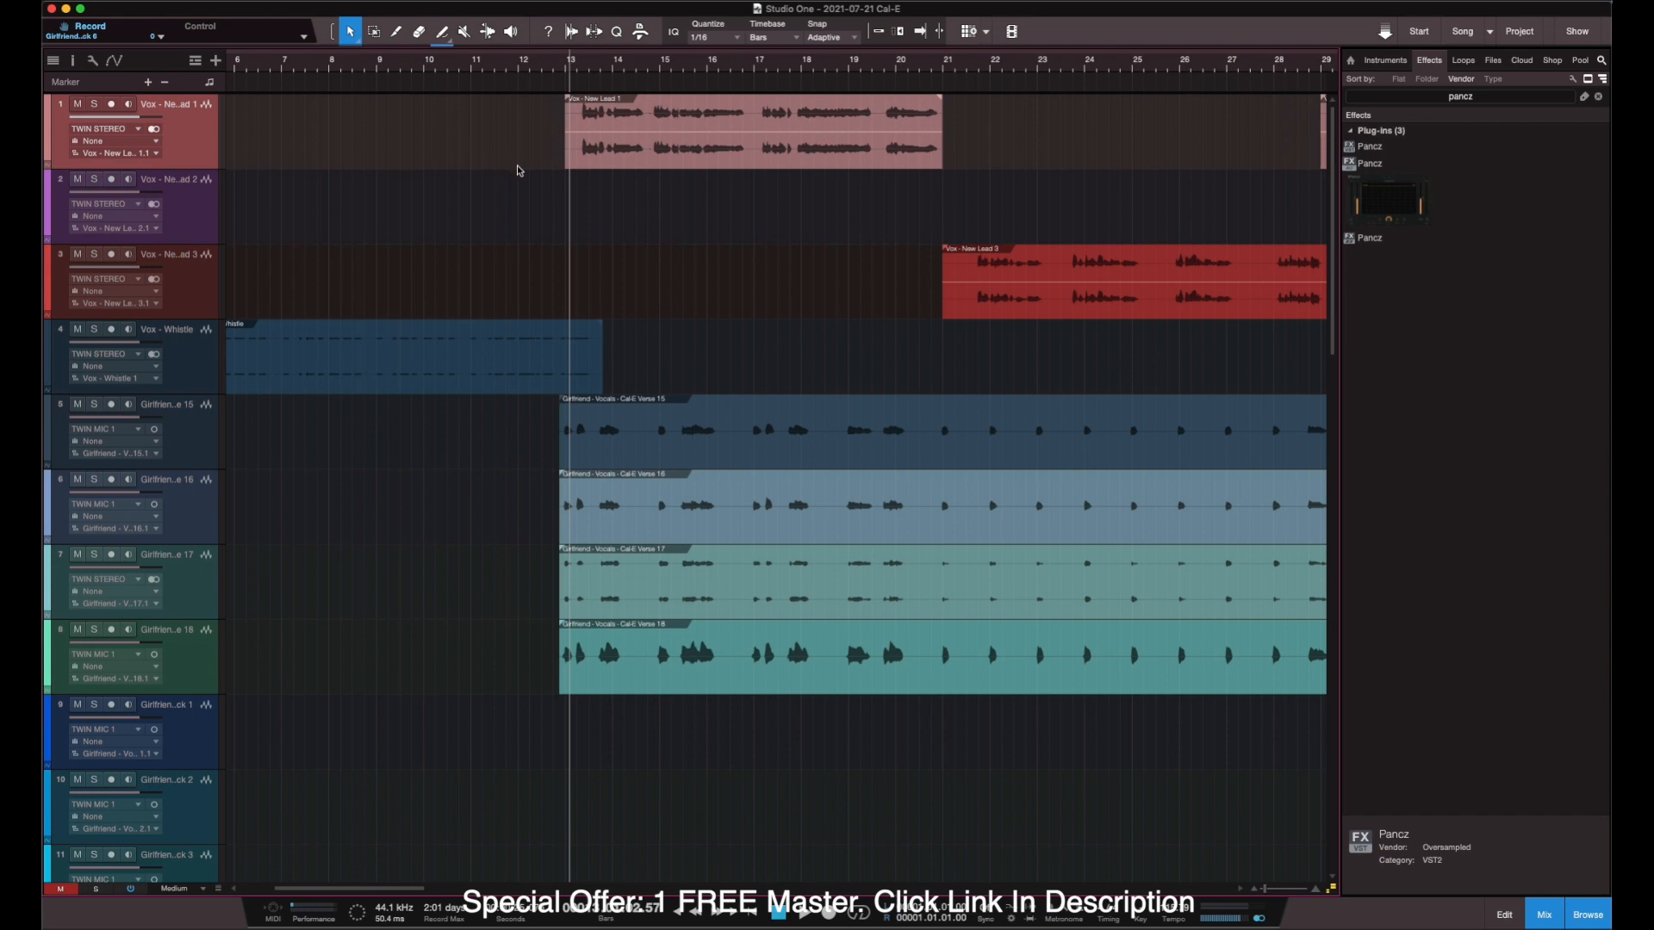
{"action": "key", "text": "space"}
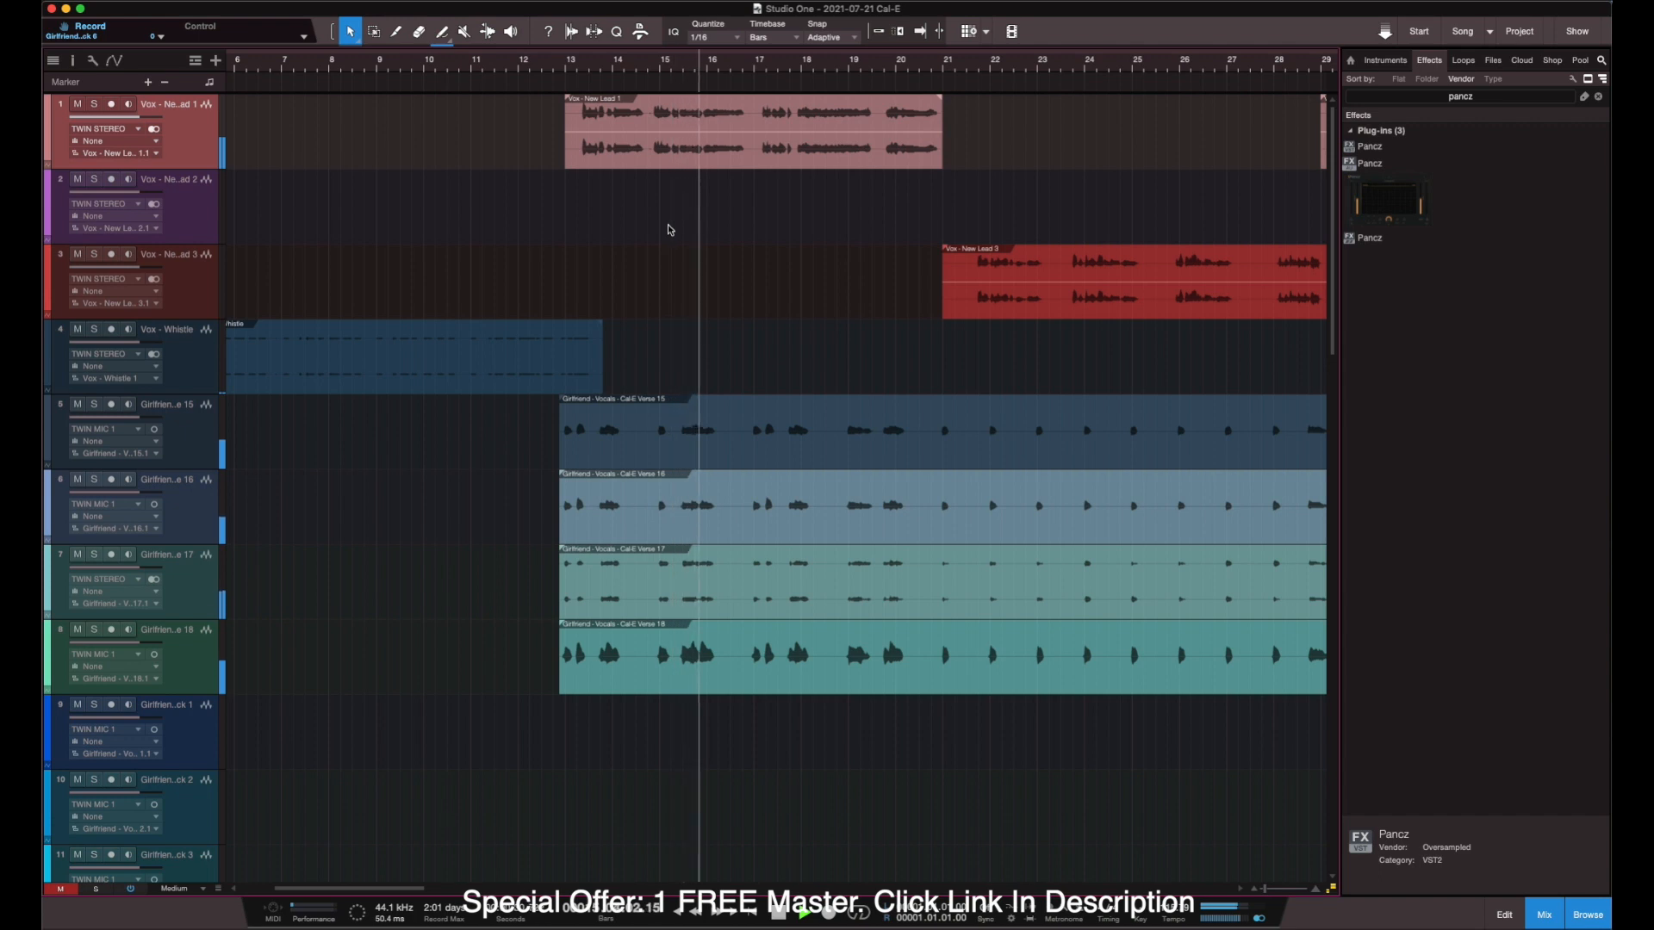
{"action": "key", "text": "space"}
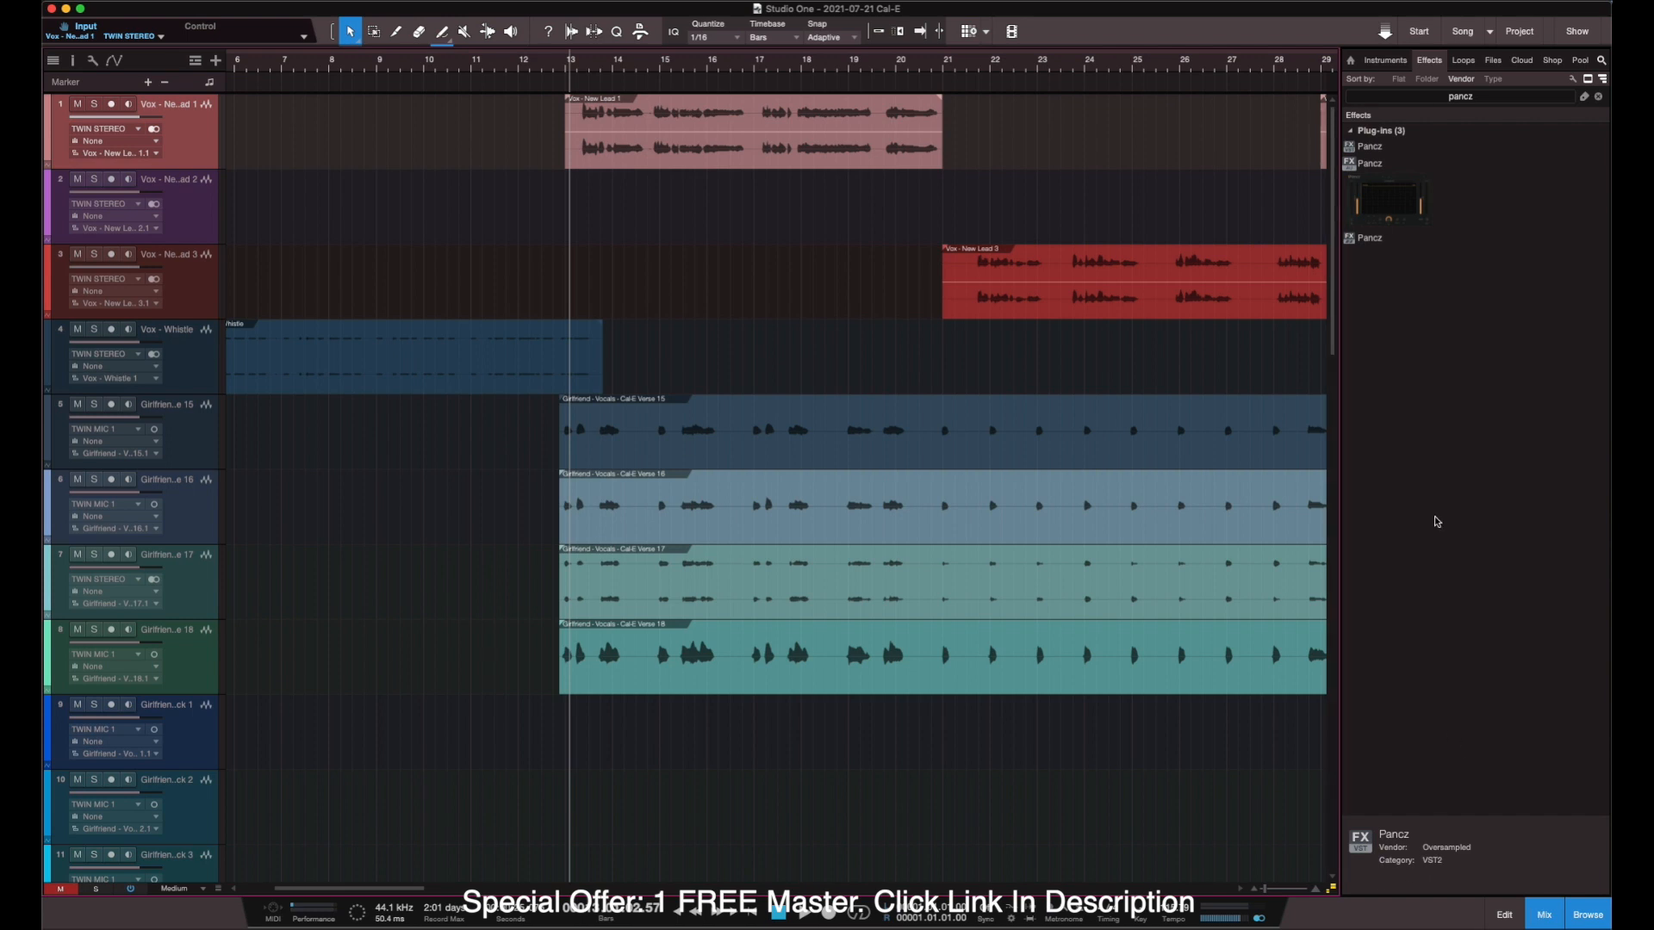
Clear the effects search and search for plug-ins matching "h-d".
{"action": "left_click", "coordinate": [1598, 96]}
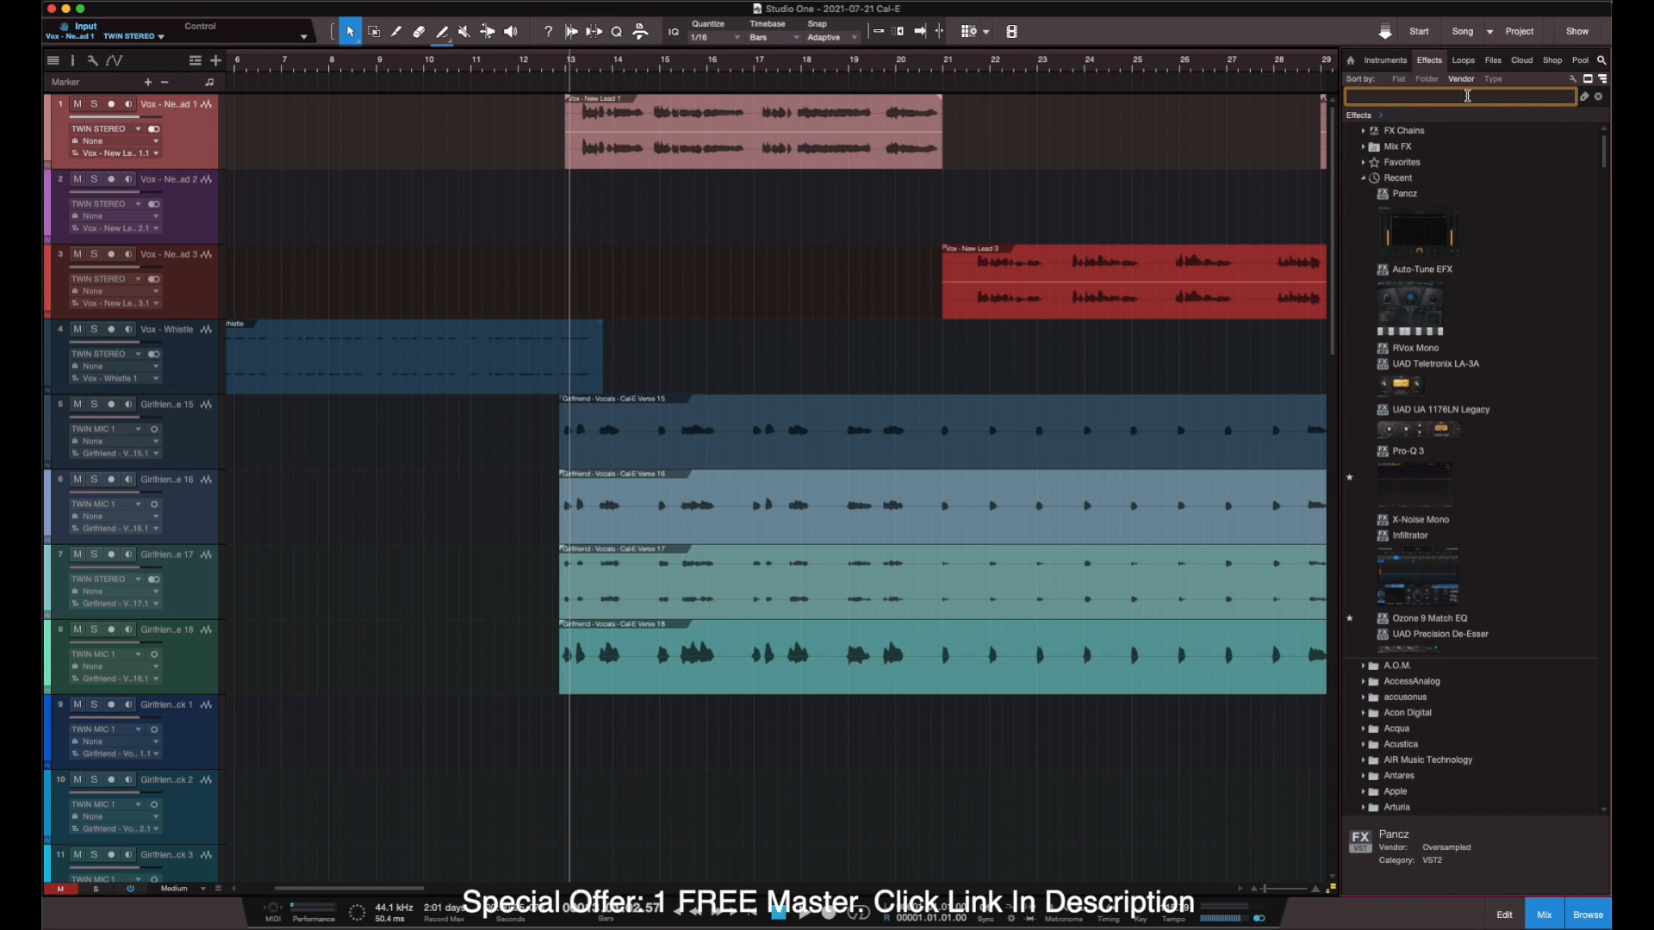
{"action": "type", "text": "h"}
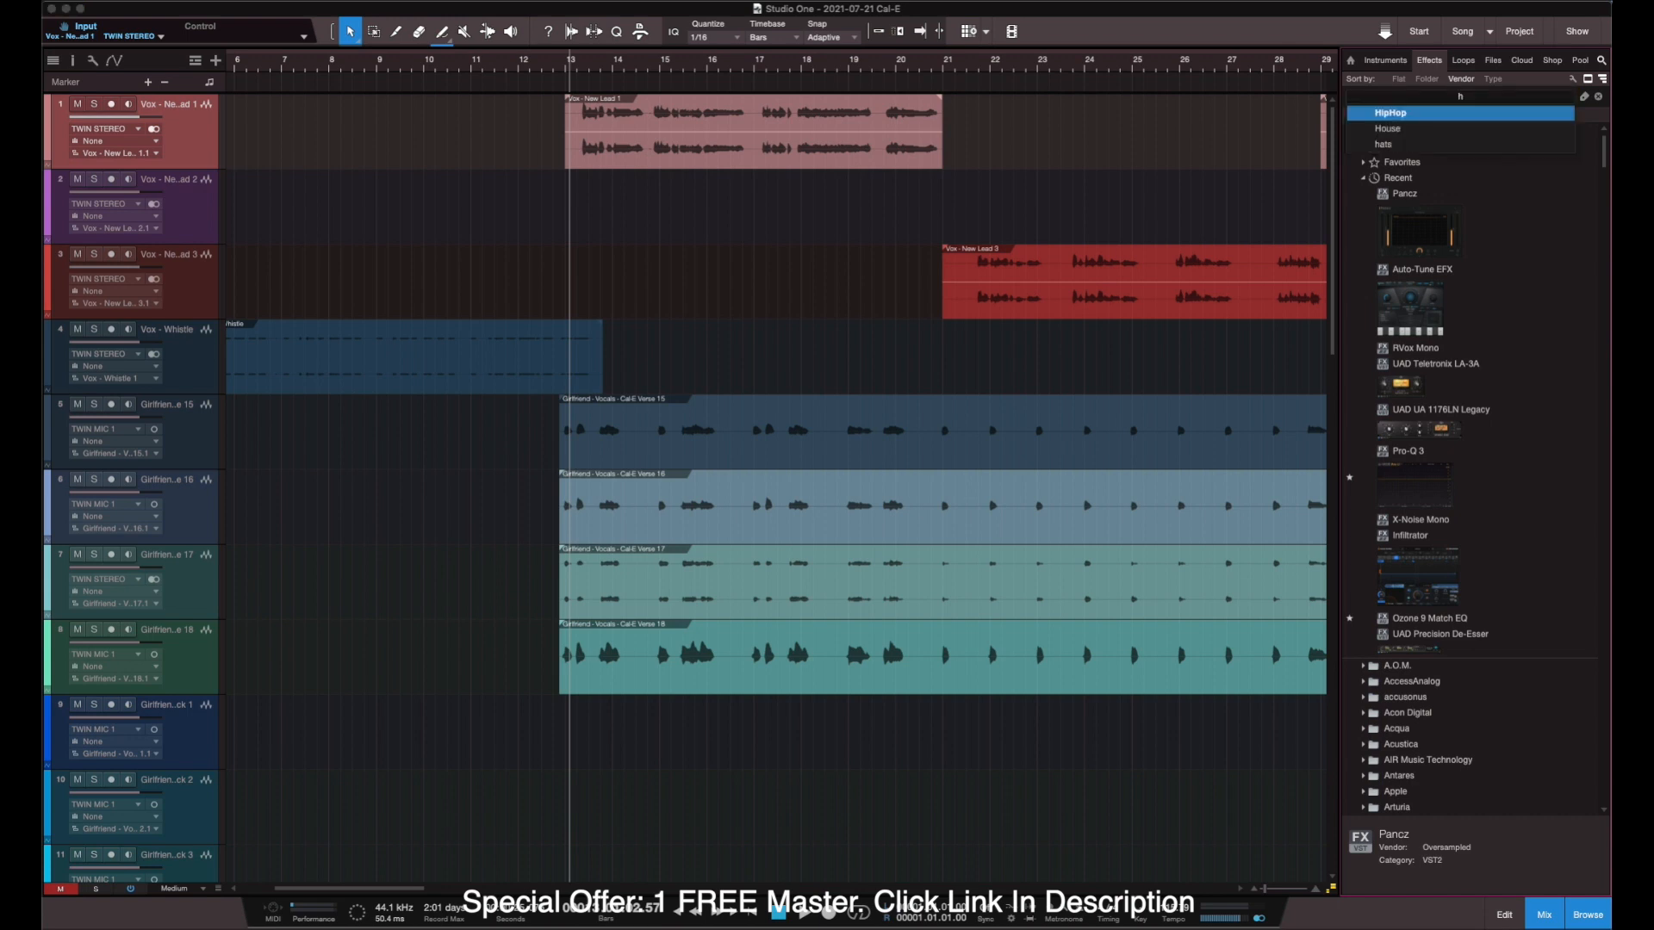
{"action": "type", "text": "-d"}
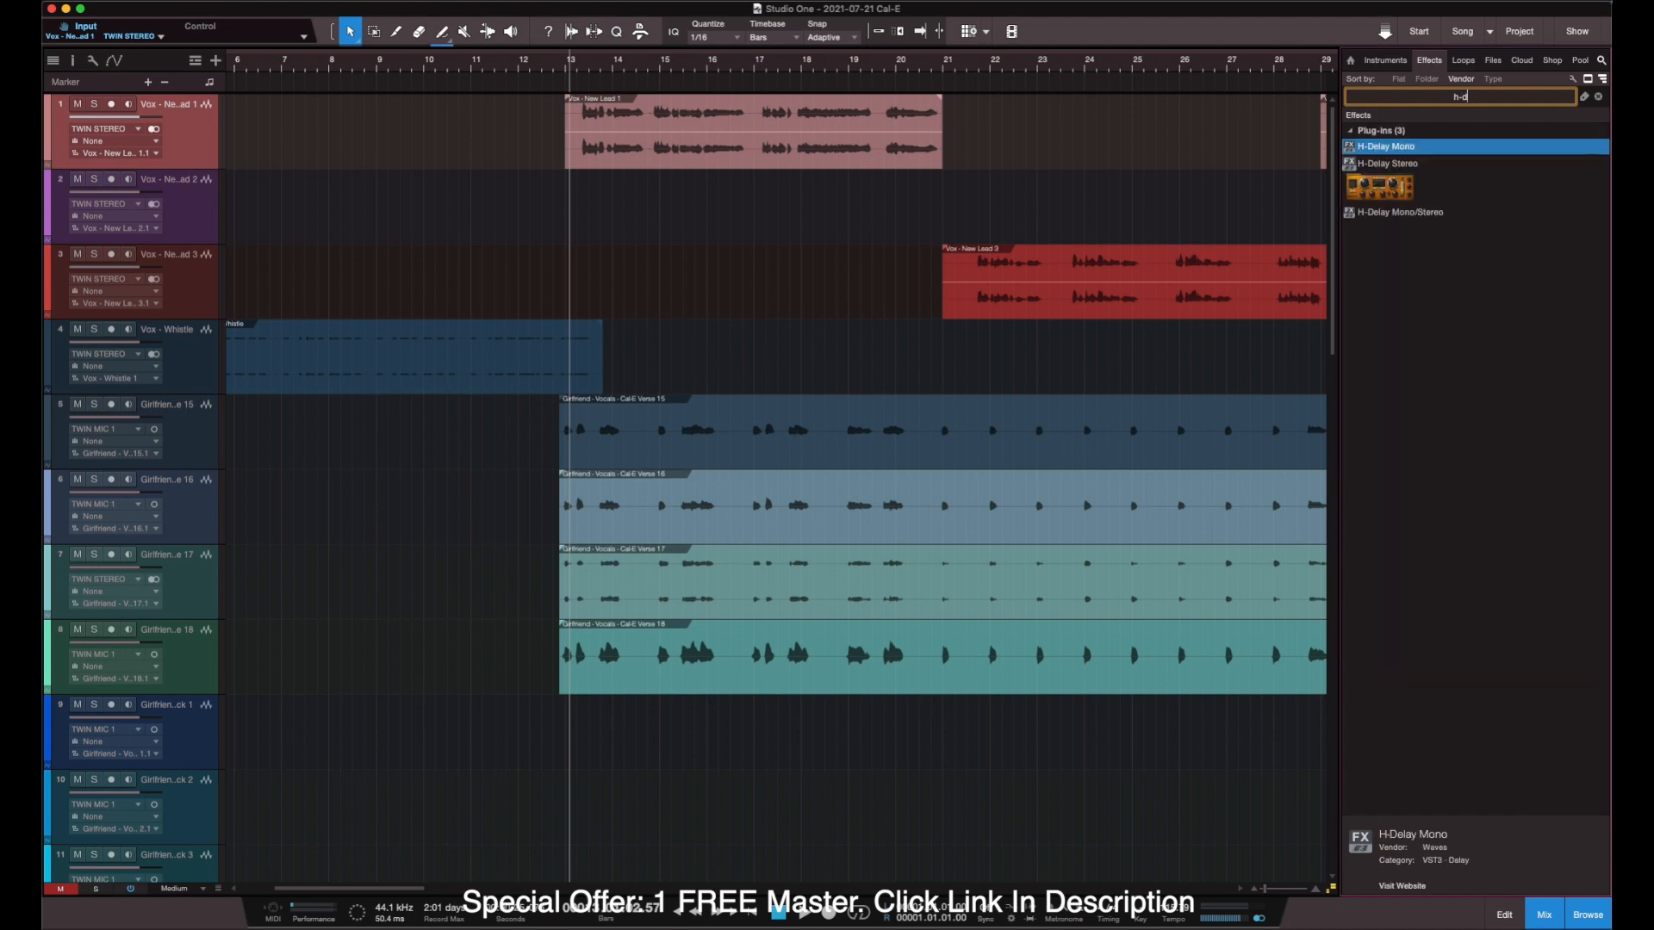
Show the mixing console and expand the sends section on the Vox - New Lead 1 channel.
{"action": "left_click", "coordinate": [189, 129]}
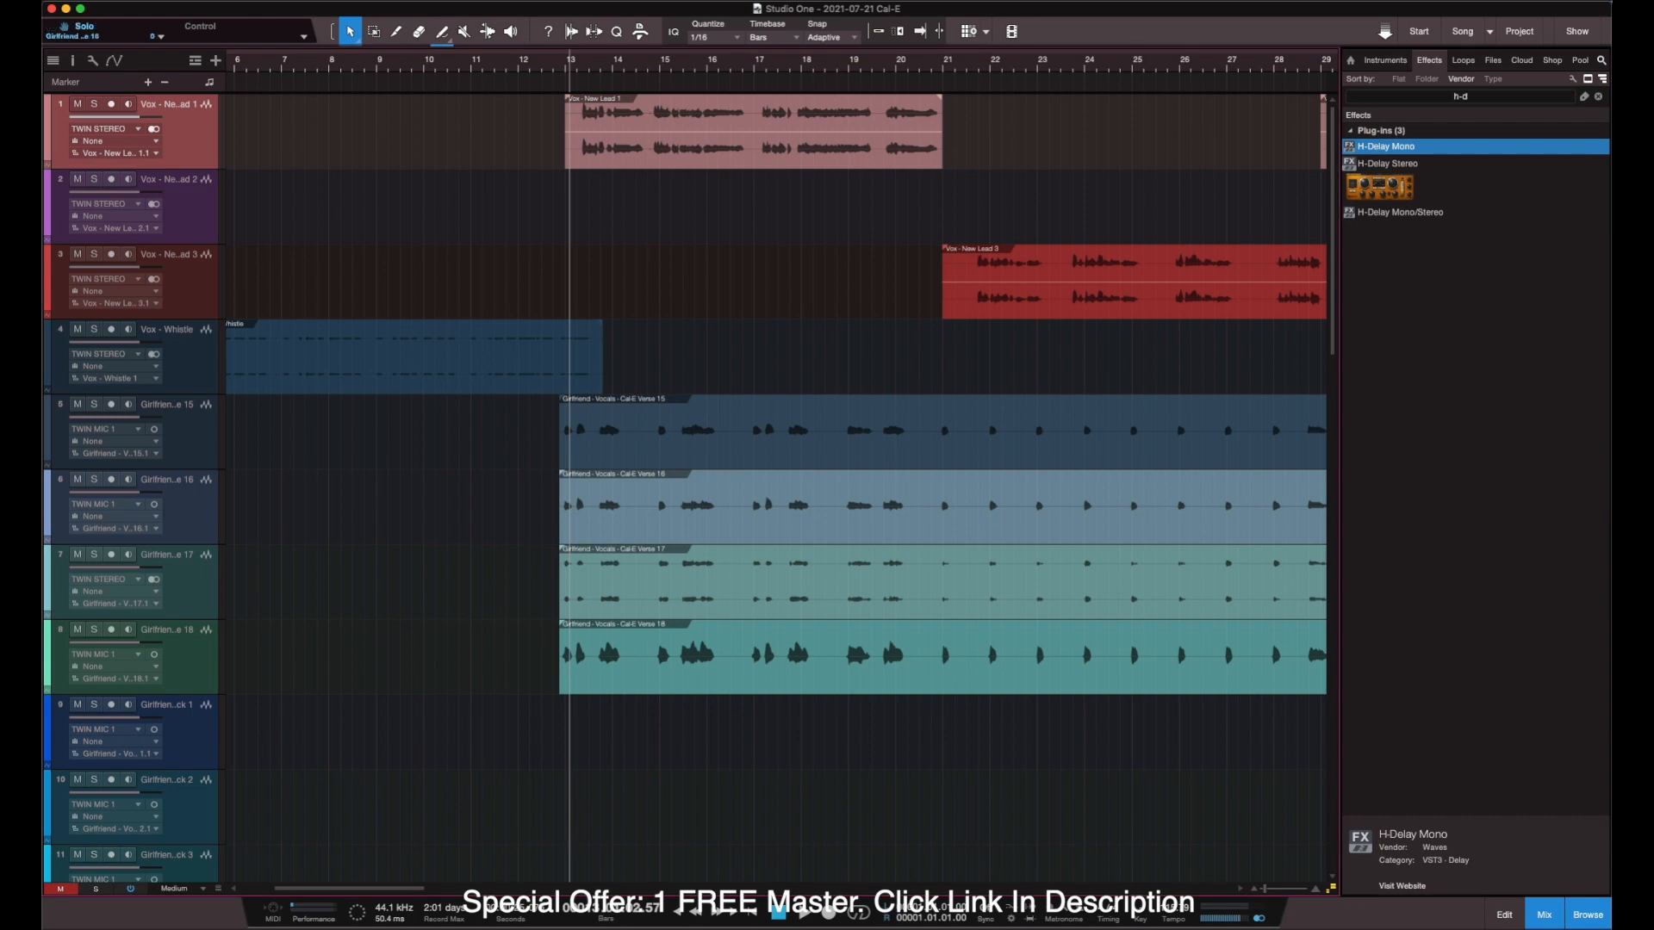
{"action": "key", "text": "F3"}
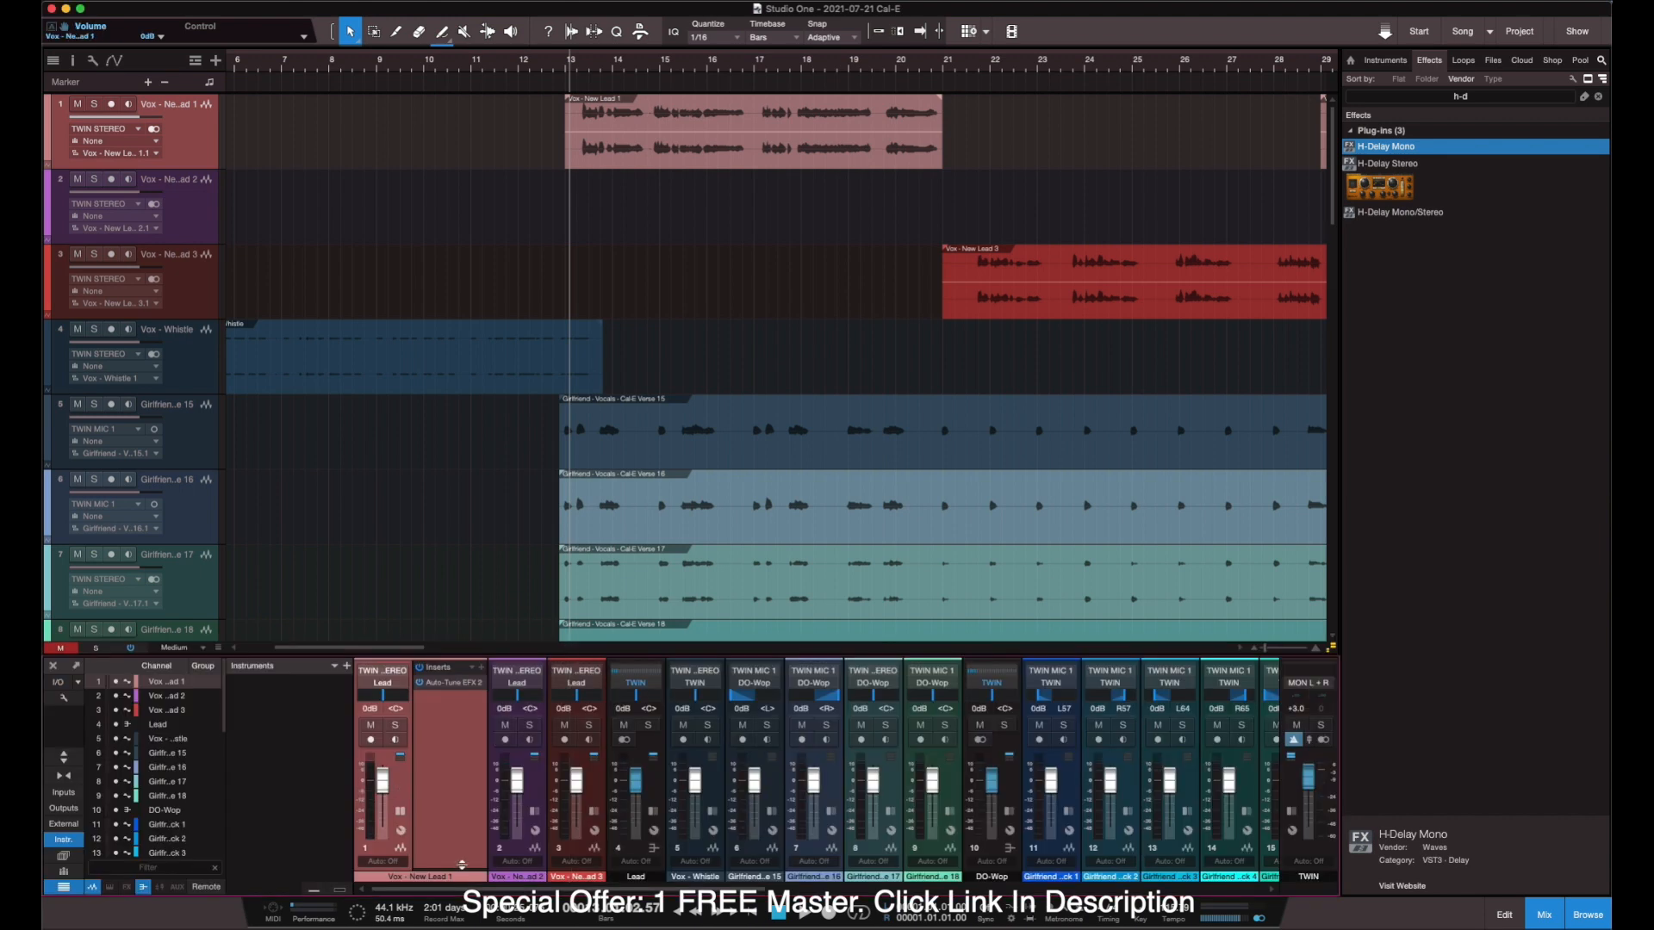
{"action": "left_click_drag", "start_coordinate": [462, 864], "coordinate": [458, 745]}
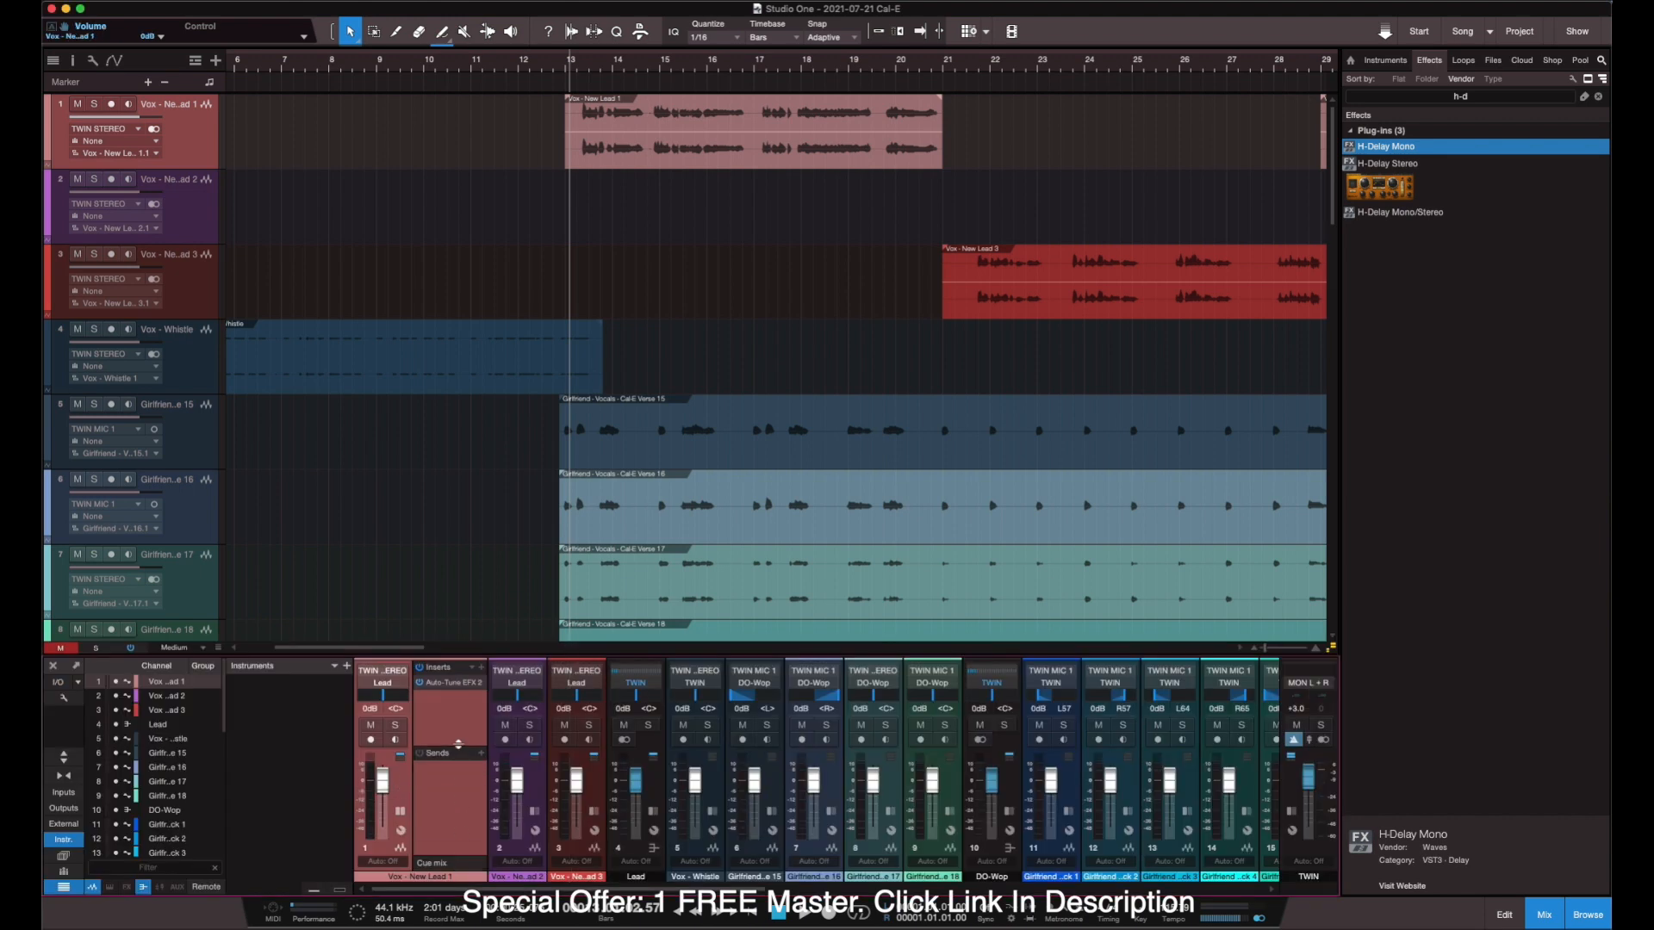
Add H-Delay Stereo as a send effect on Vox - New Lead 1 and place its window over the middle of the arrangement.
{"action": "left_click", "coordinate": [1489, 282]}
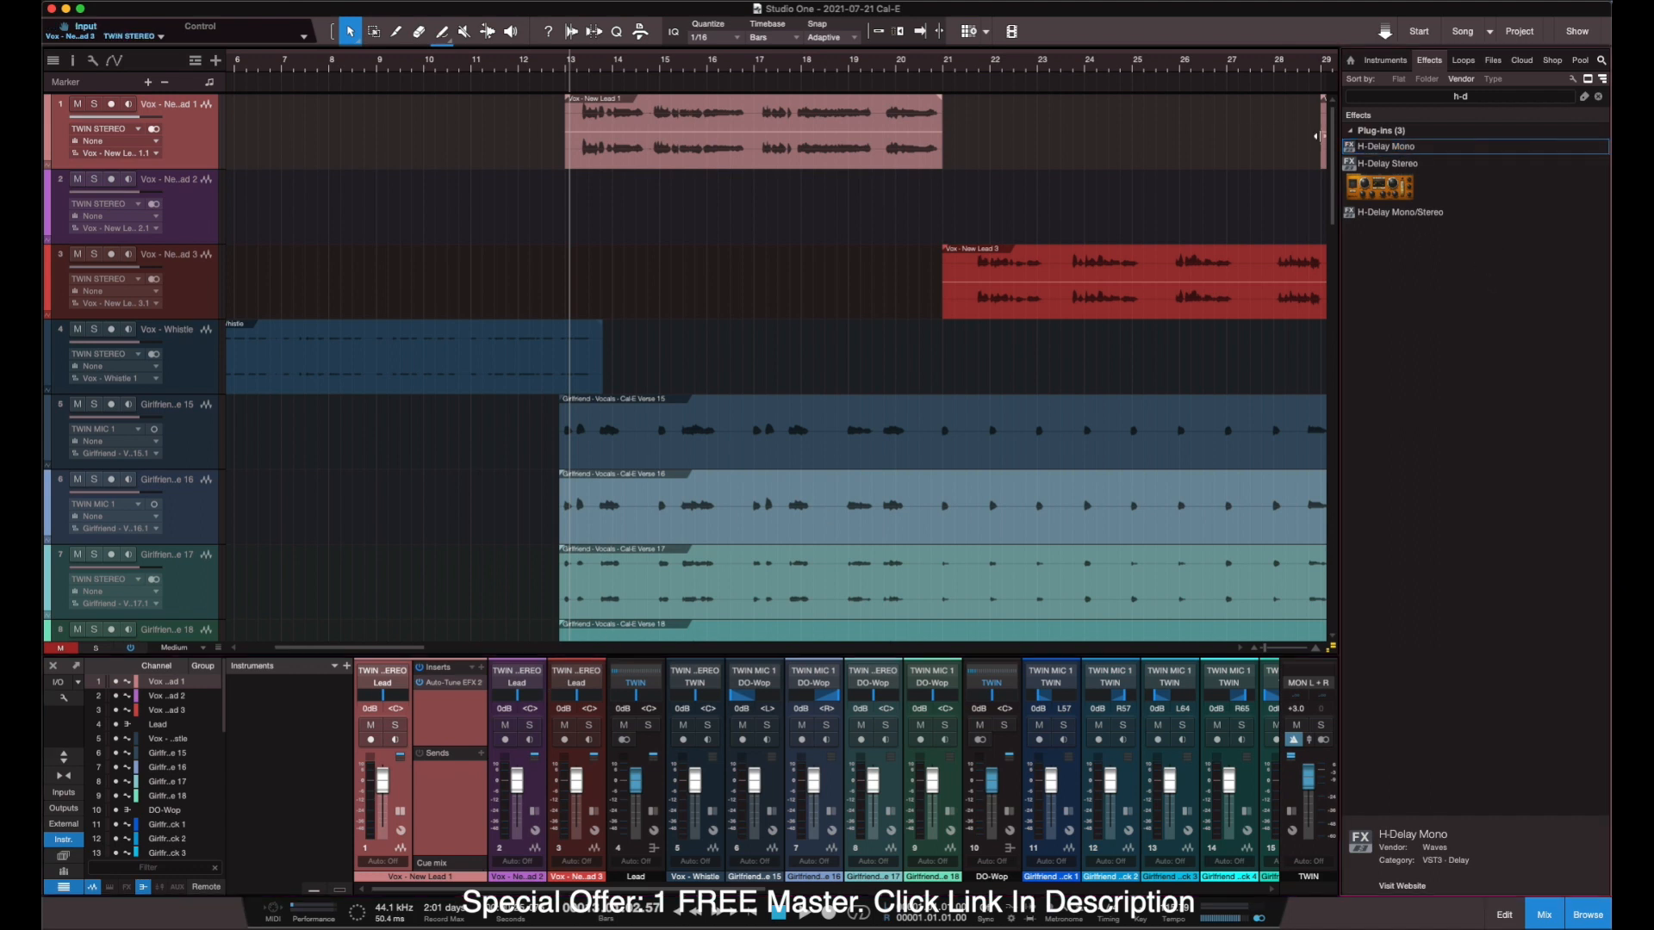
{"action": "left_click", "coordinate": [1387, 171]}
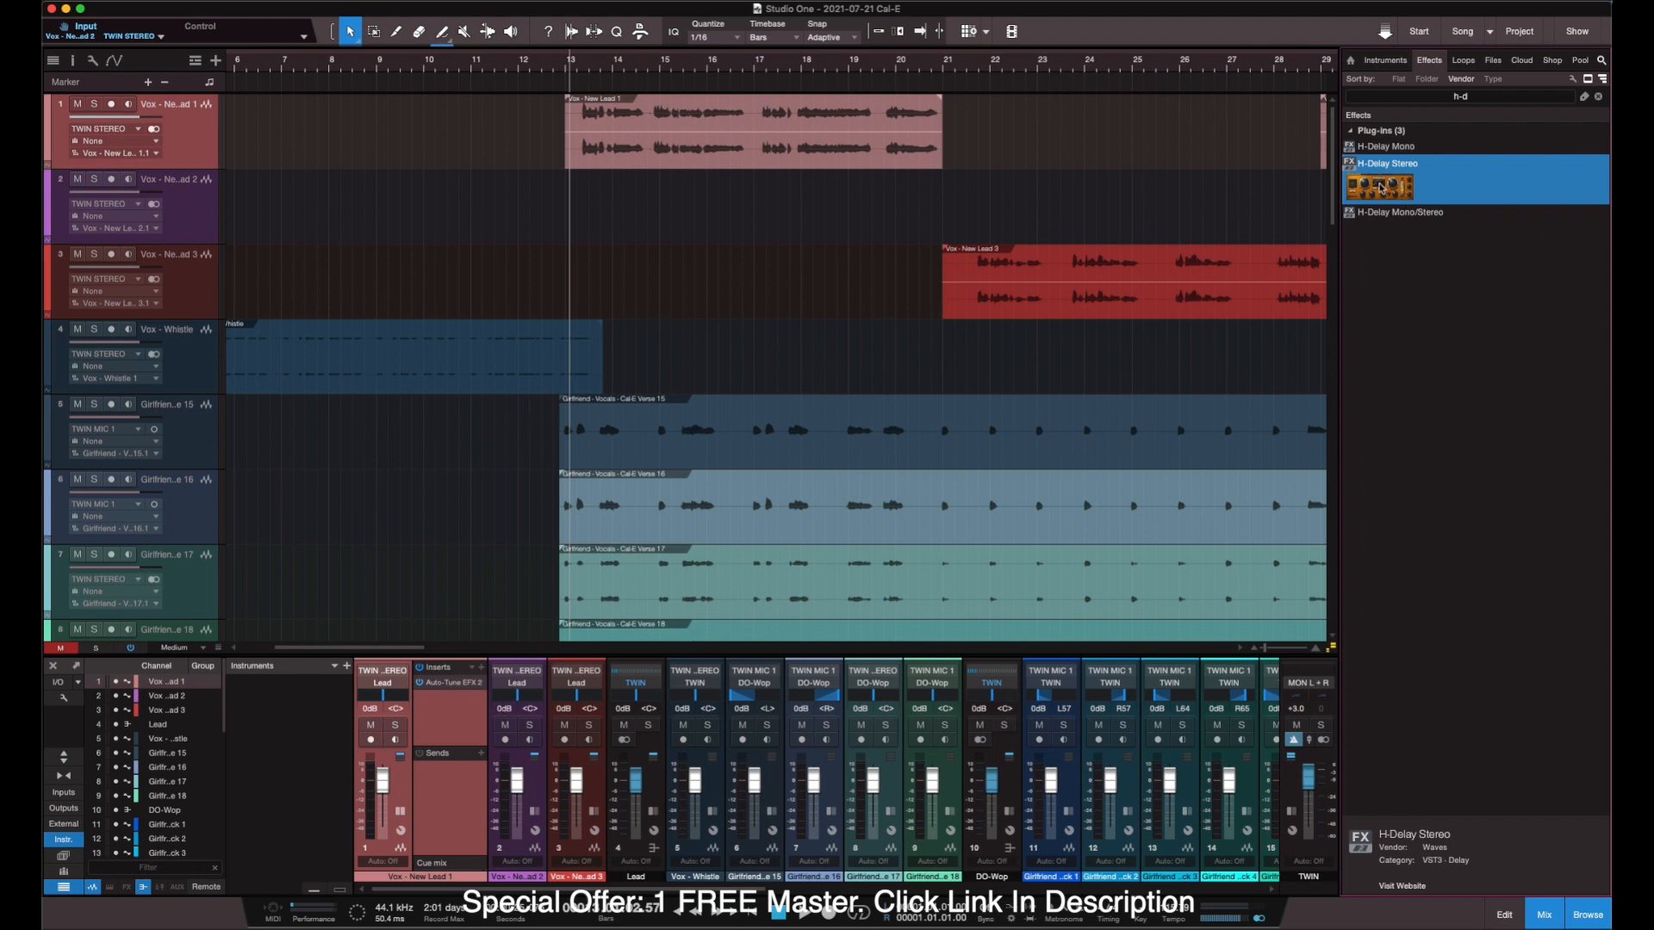
{"action": "left_click_drag", "start_coordinate": [1381, 187], "coordinate": [452, 770]}
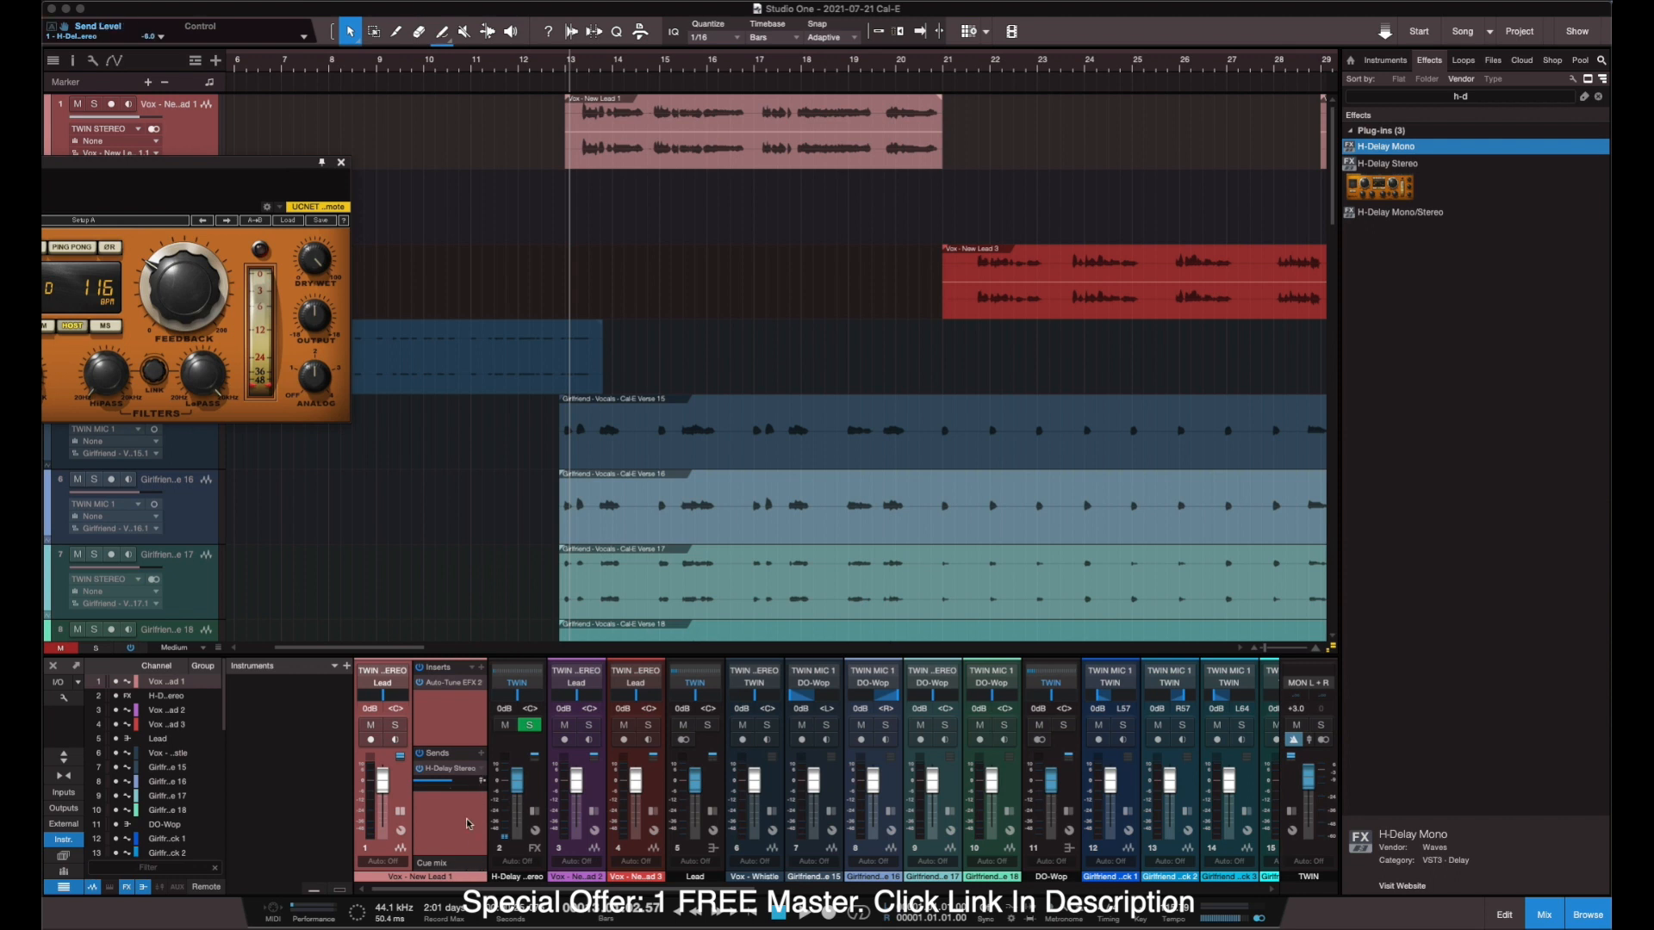
{"action": "left_click_drag", "start_coordinate": [217, 169], "coordinate": [1088, 158]}
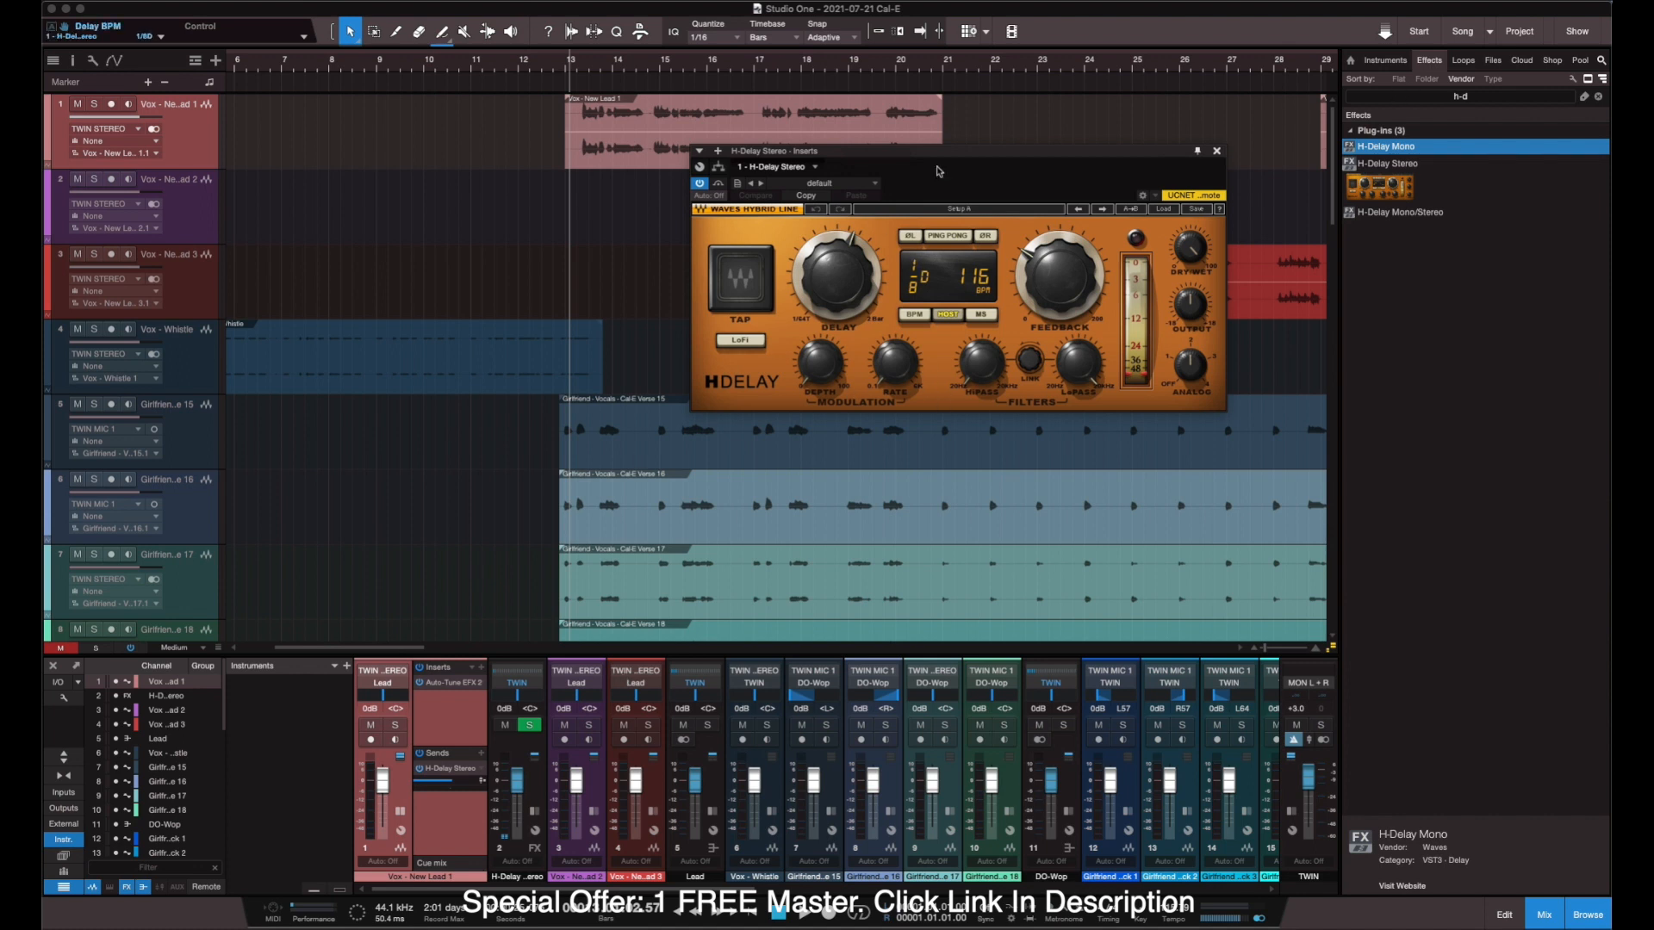
{"action": "left_click_drag", "start_coordinate": [952, 156], "coordinate": [1061, 152]}
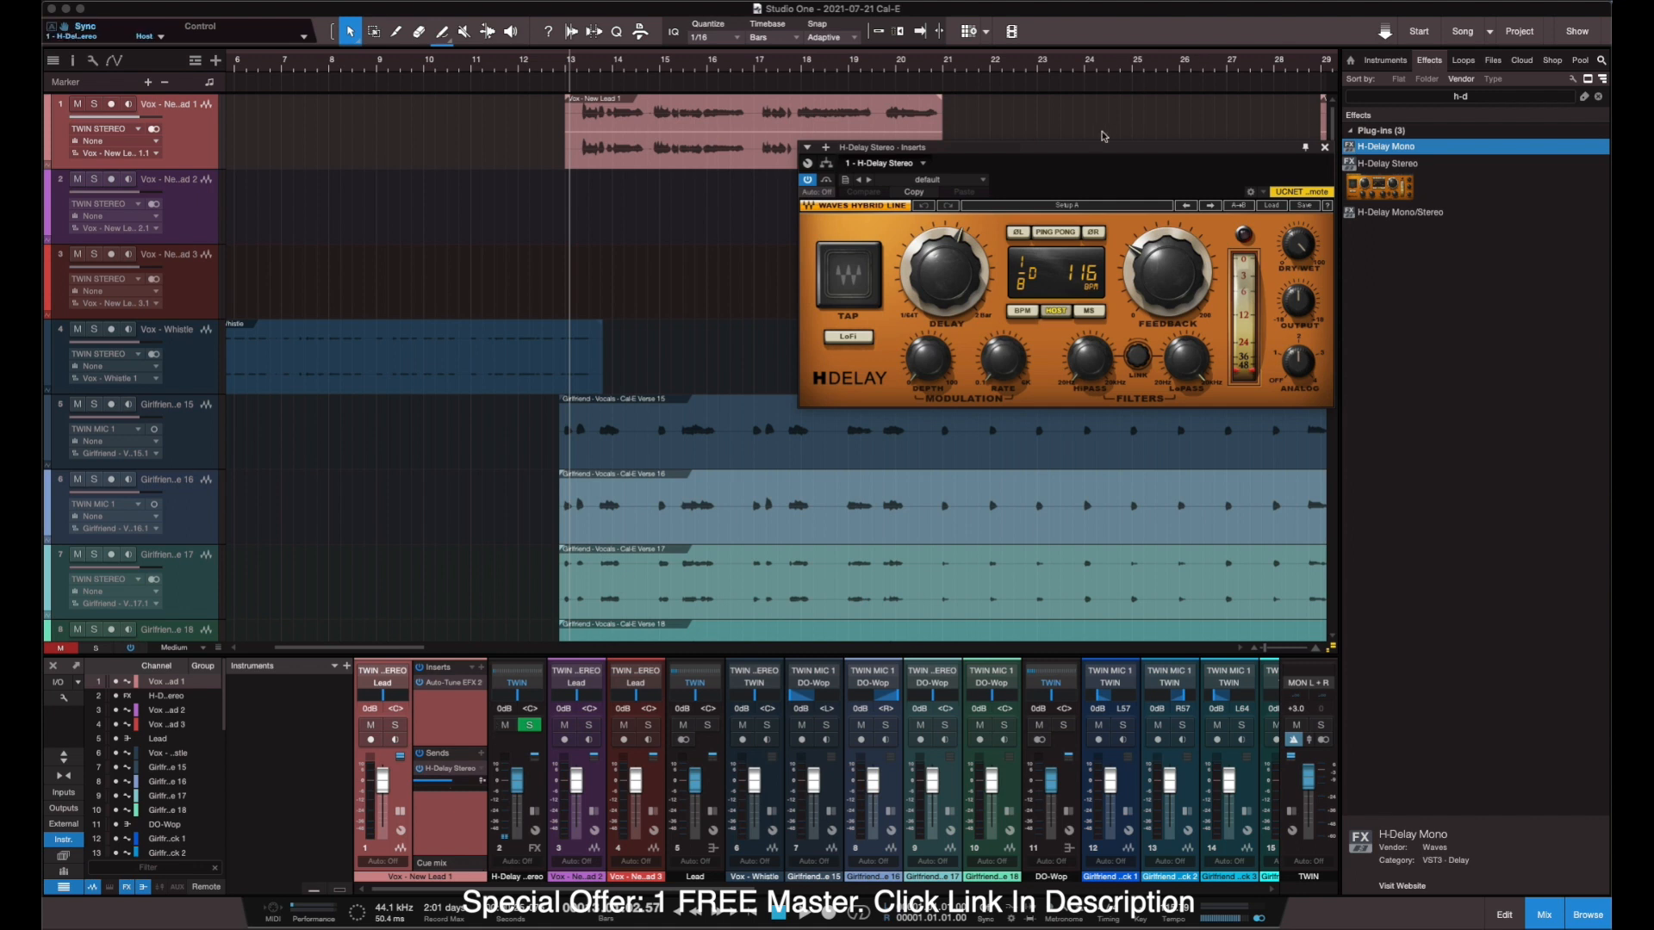
{"action": "left_click_drag", "start_coordinate": [1092, 150], "coordinate": [959, 222]}
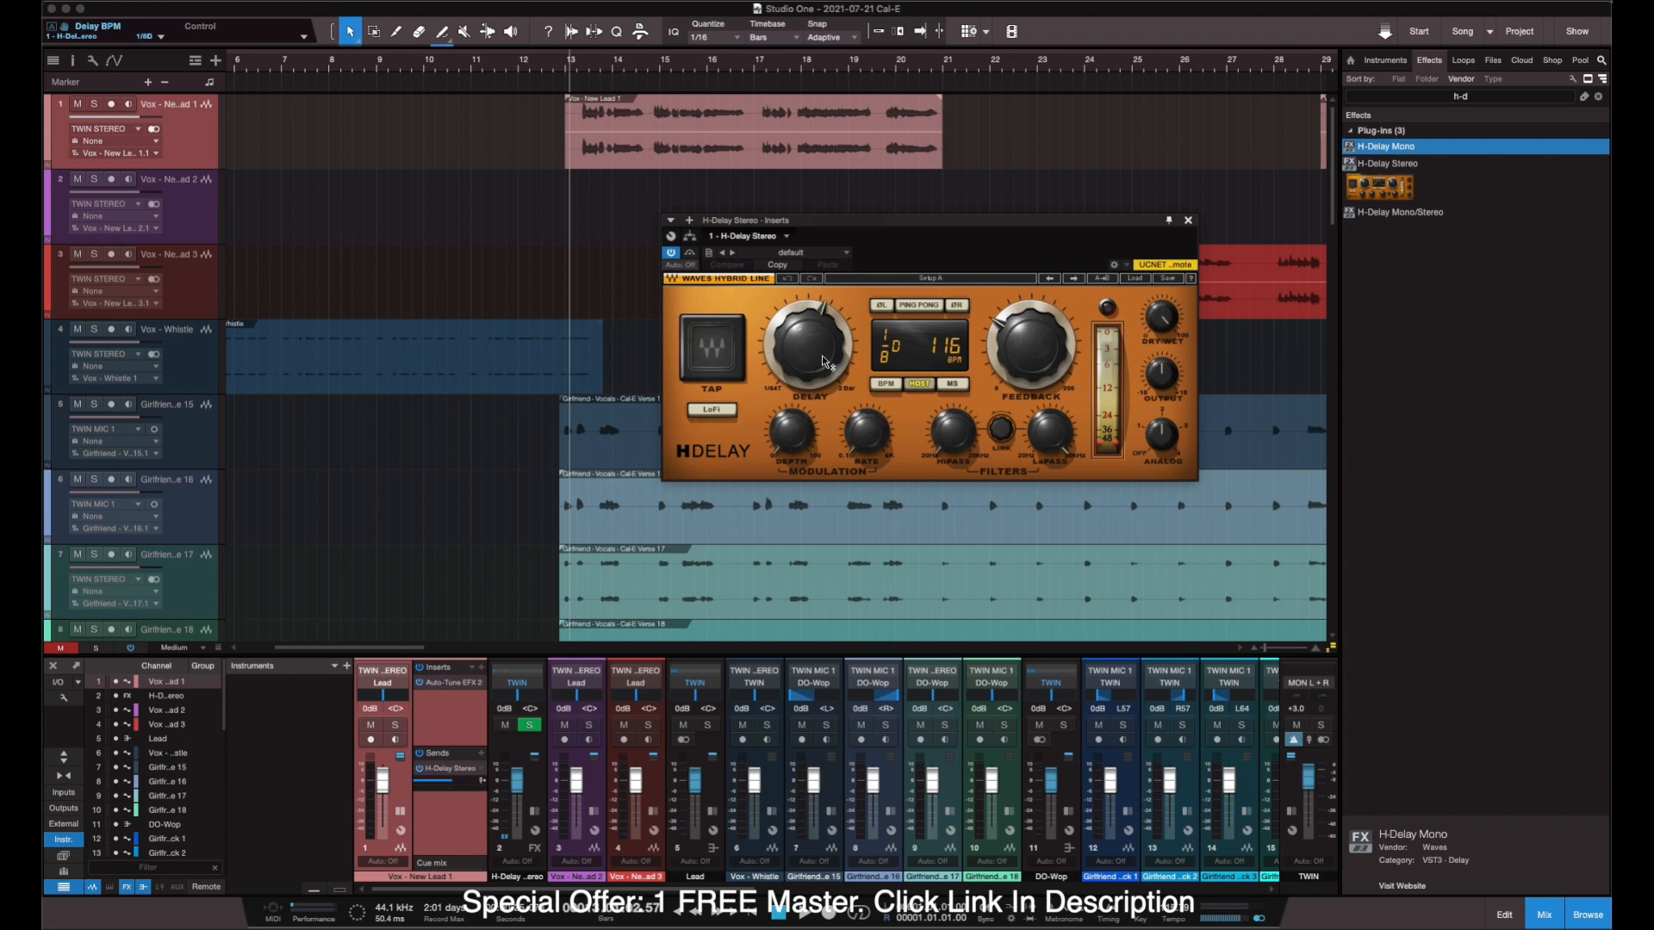
Try a 1/16 delay during playback, then set H-Delay's delay time to 1/4 and enable Ping Pong.
{"action": "left_click_drag", "start_coordinate": [808, 345], "coordinate": [808, 364]}
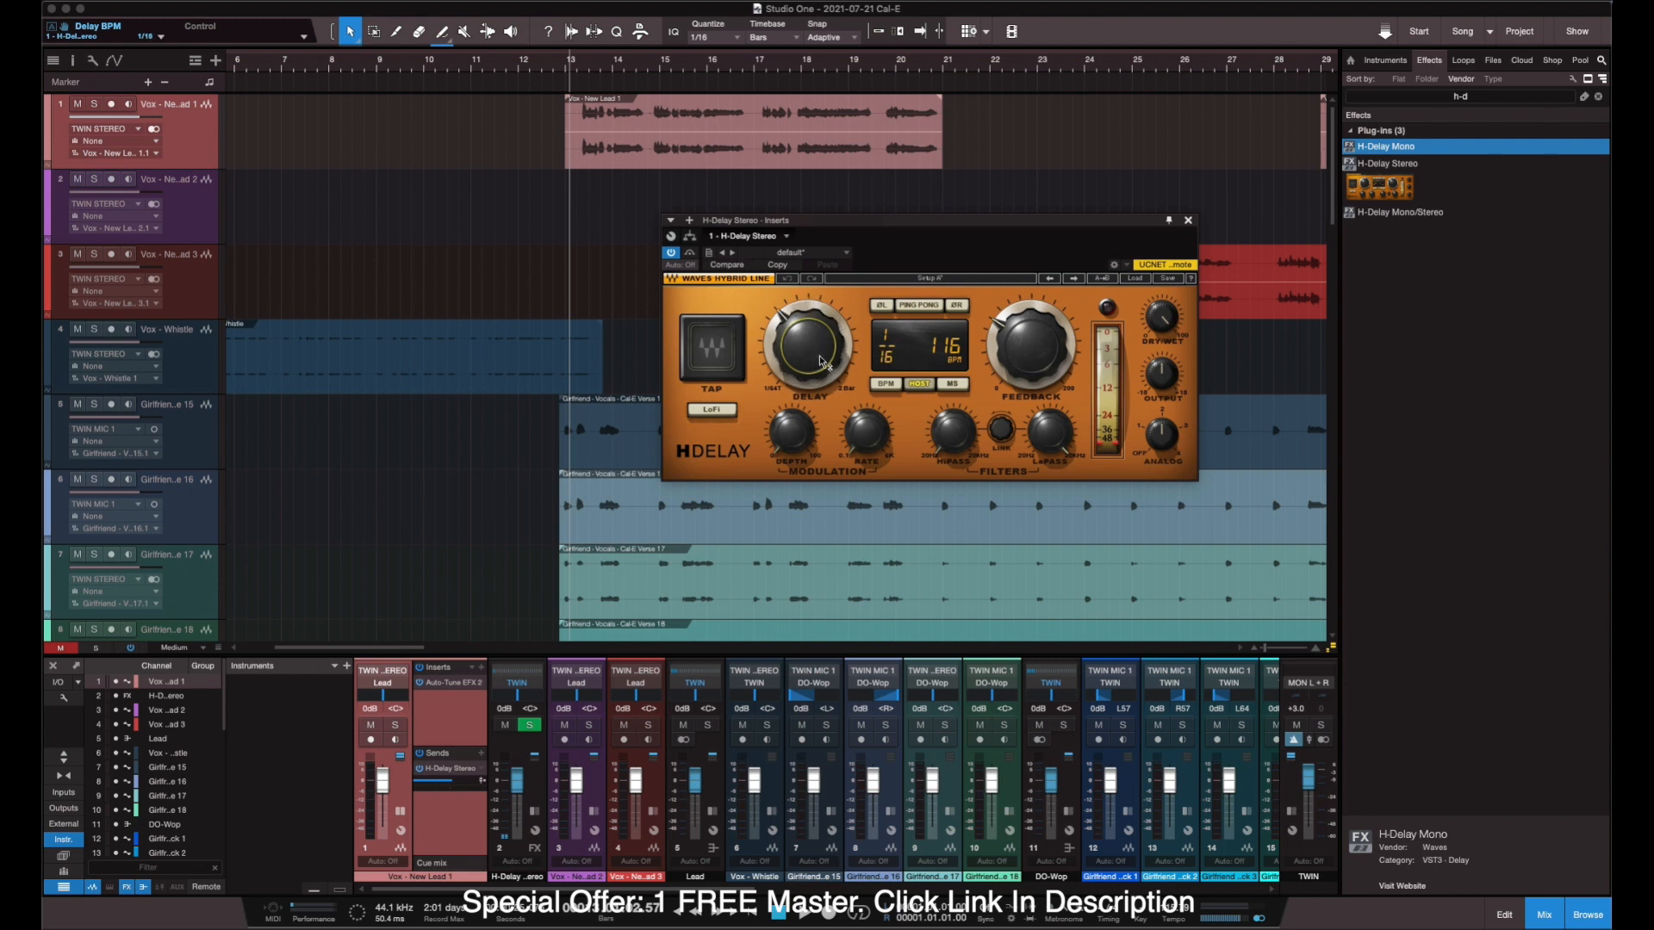
{"action": "key", "text": "space"}
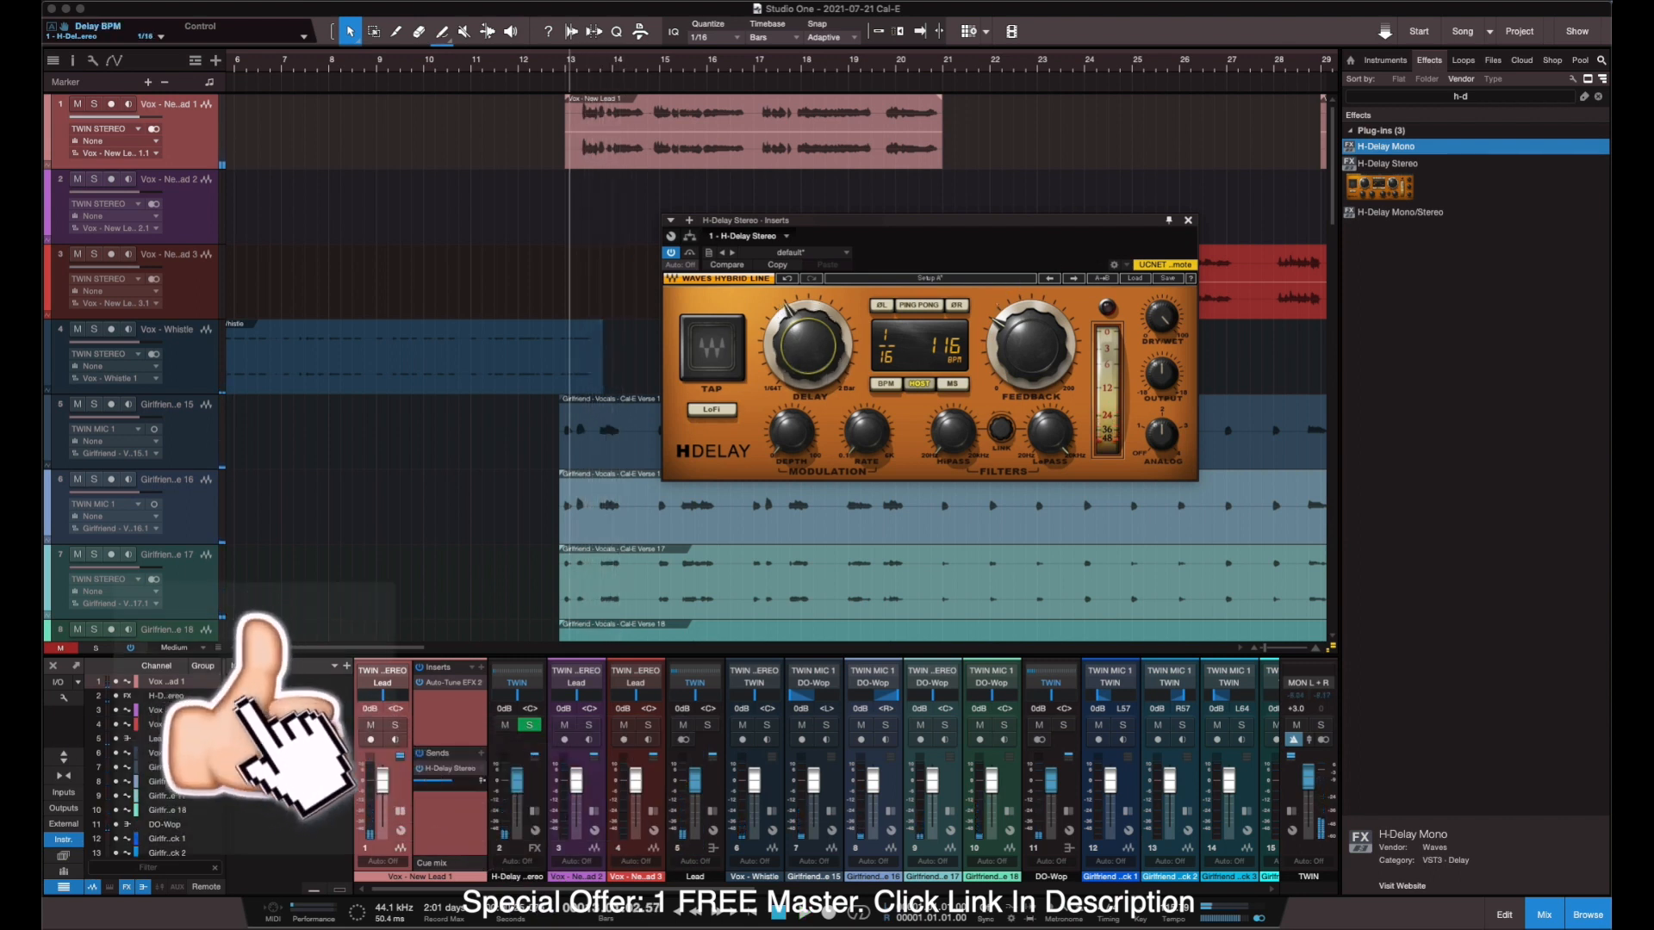
{"action": "left_click_drag", "start_coordinate": [795, 356], "coordinate": [794, 310]}
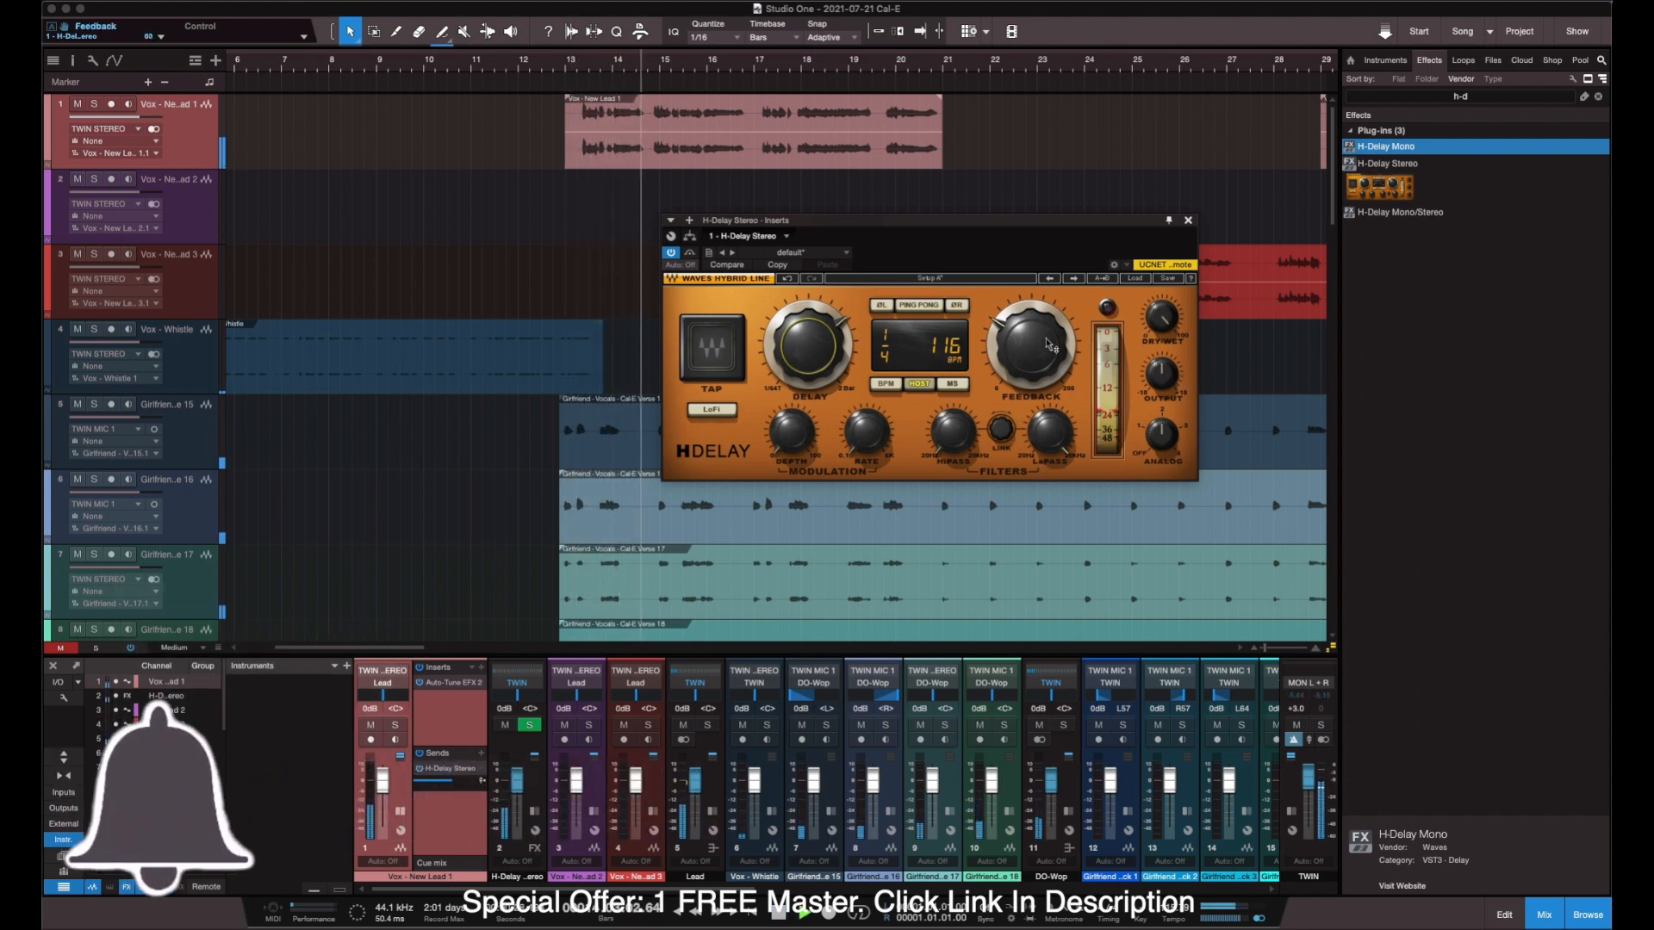
{"action": "left_click", "coordinate": [920, 305]}
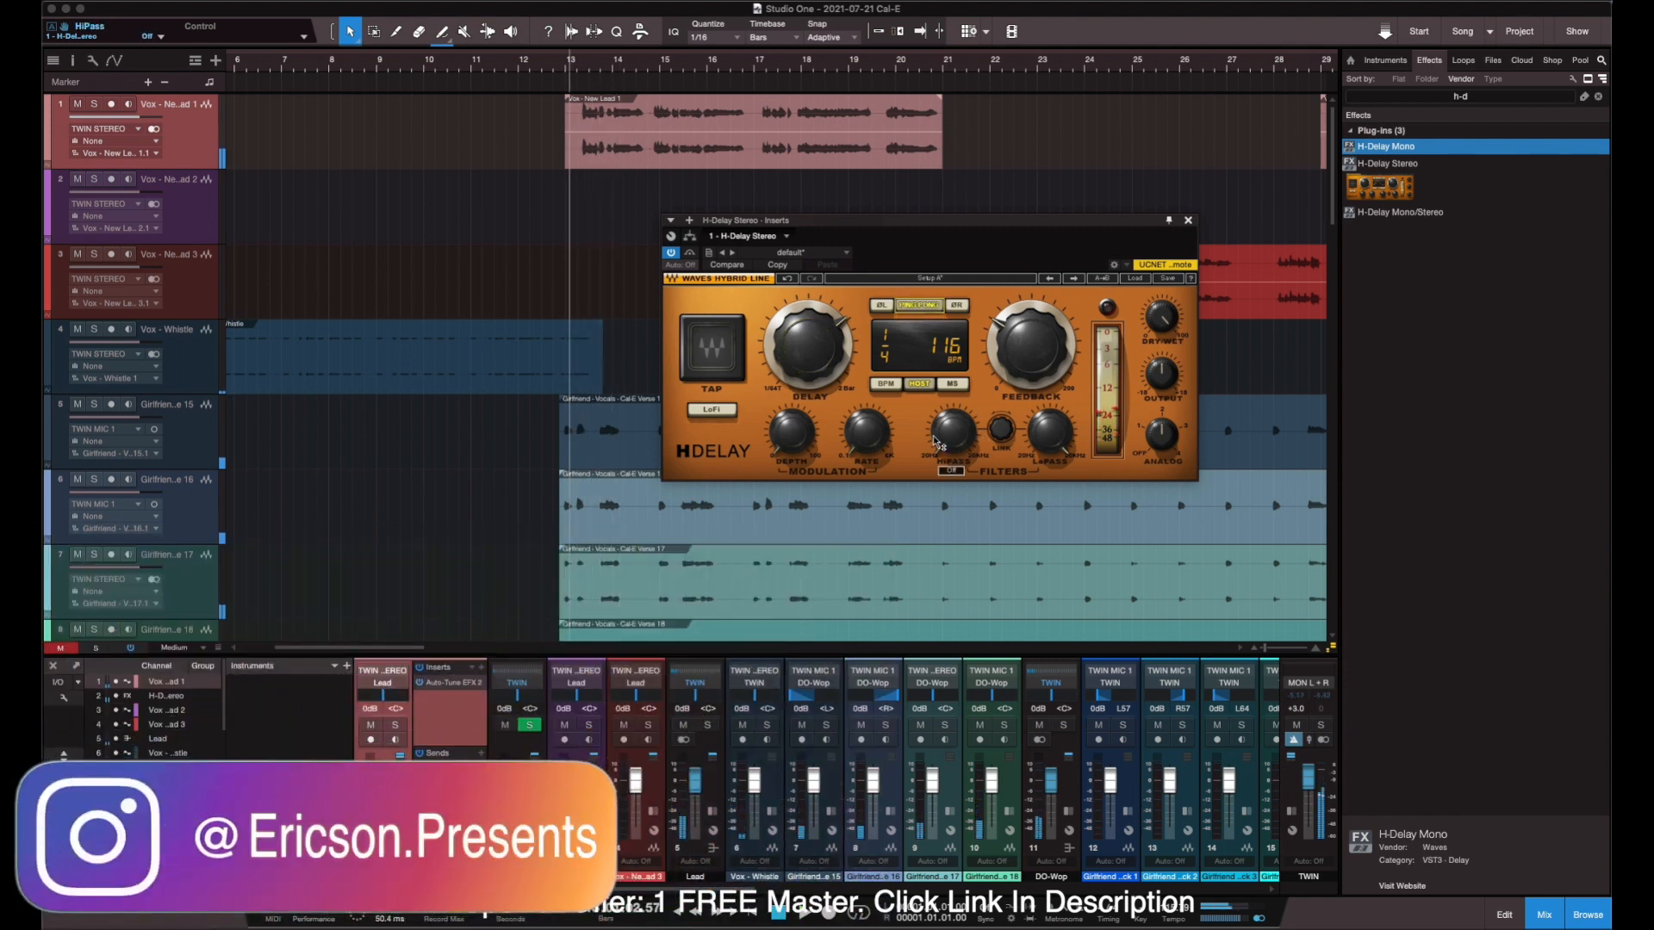
Adjust H-Delay's HiPass and LoPass filters and play the lead vocal with the filtered delay.
{"action": "mouse_move", "coordinate": [944, 441]}
{"action": "left_mouse_down"}
{"action": "mouse_move", "coordinate": [945, 414]}
{"action": "mouse_move", "coordinate": [944, 436]}
{"action": "left_mouse_up"}
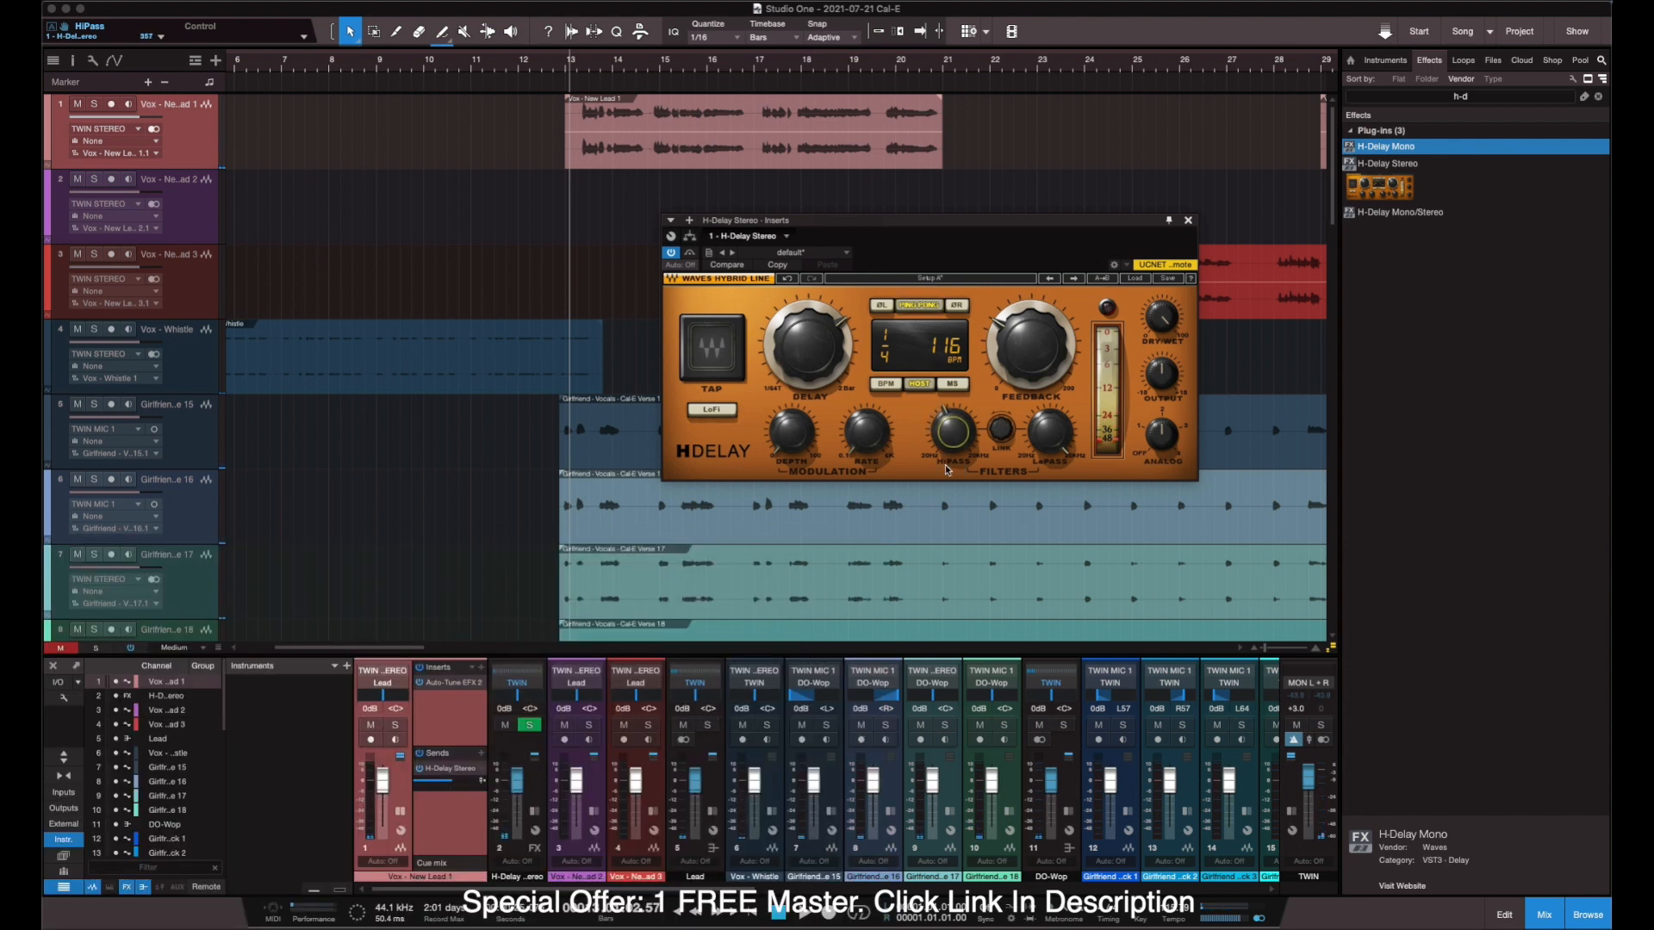
{"action": "left_click_drag", "start_coordinate": [1072, 444], "coordinate": [1073, 470]}
{"action": "mouse_move", "coordinate": [948, 441]}
{"action": "left_click_drag", "start_coordinate": [948, 437], "coordinate": [948, 441]}
{"action": "key", "text": "space"}
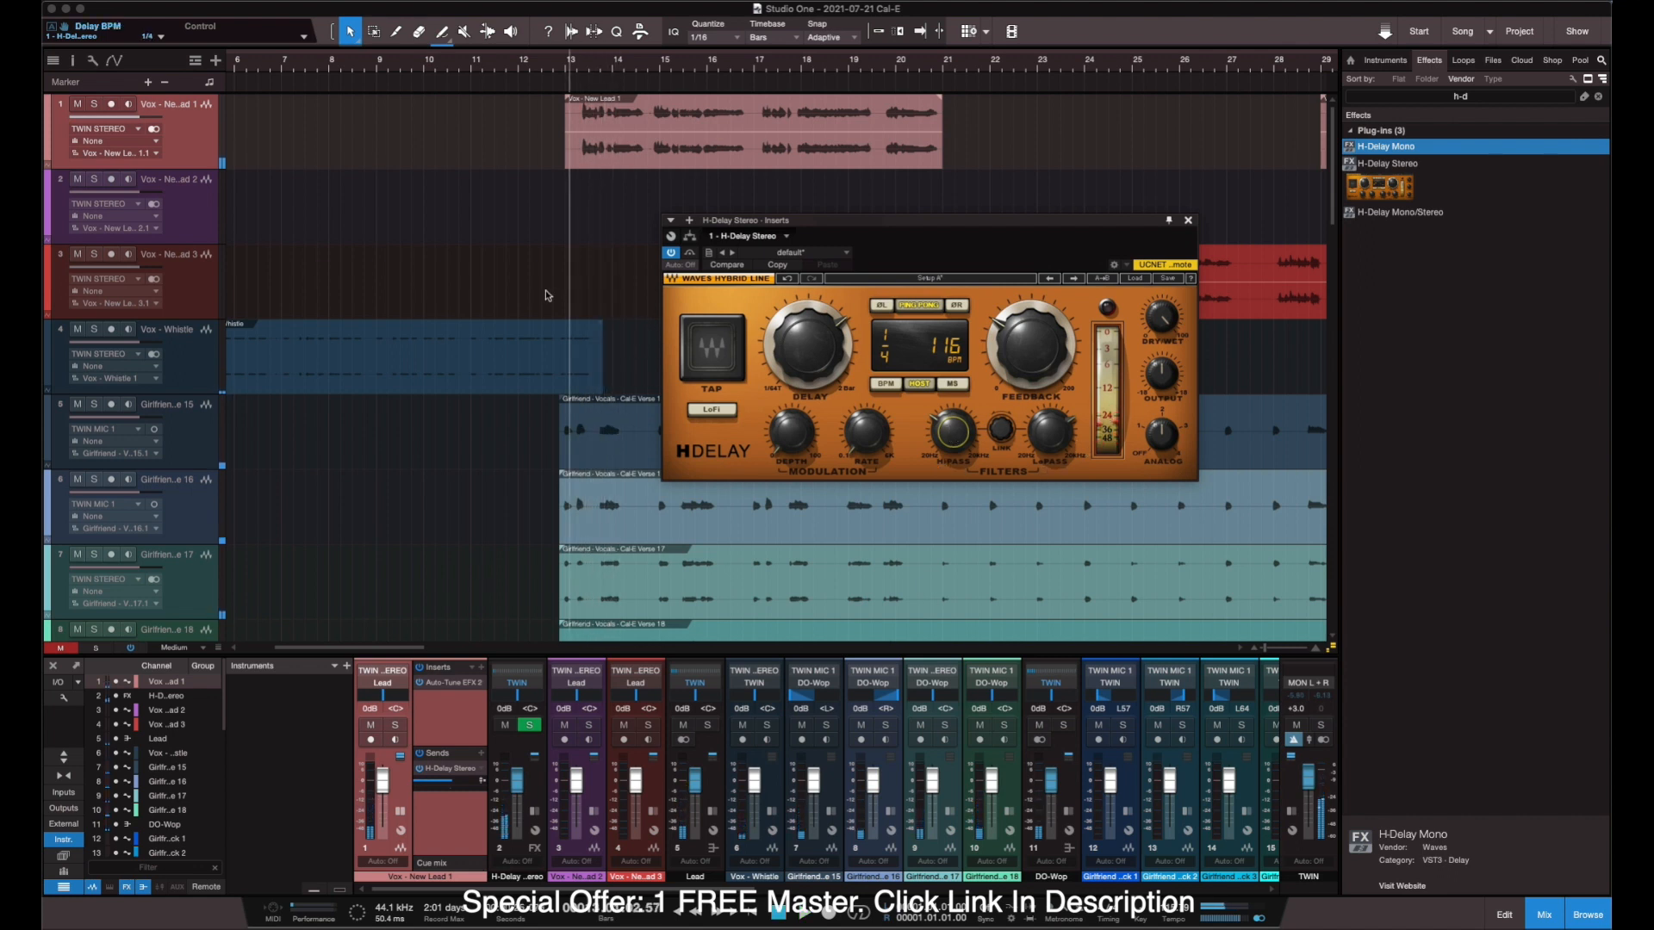
Close the effect editor window and make the arrangement tracks taller around the start of the lead vocal.
{"action": "scroll", "coordinate": [545, 290], "scroll_direction": "up", "scroll_amount": 3}
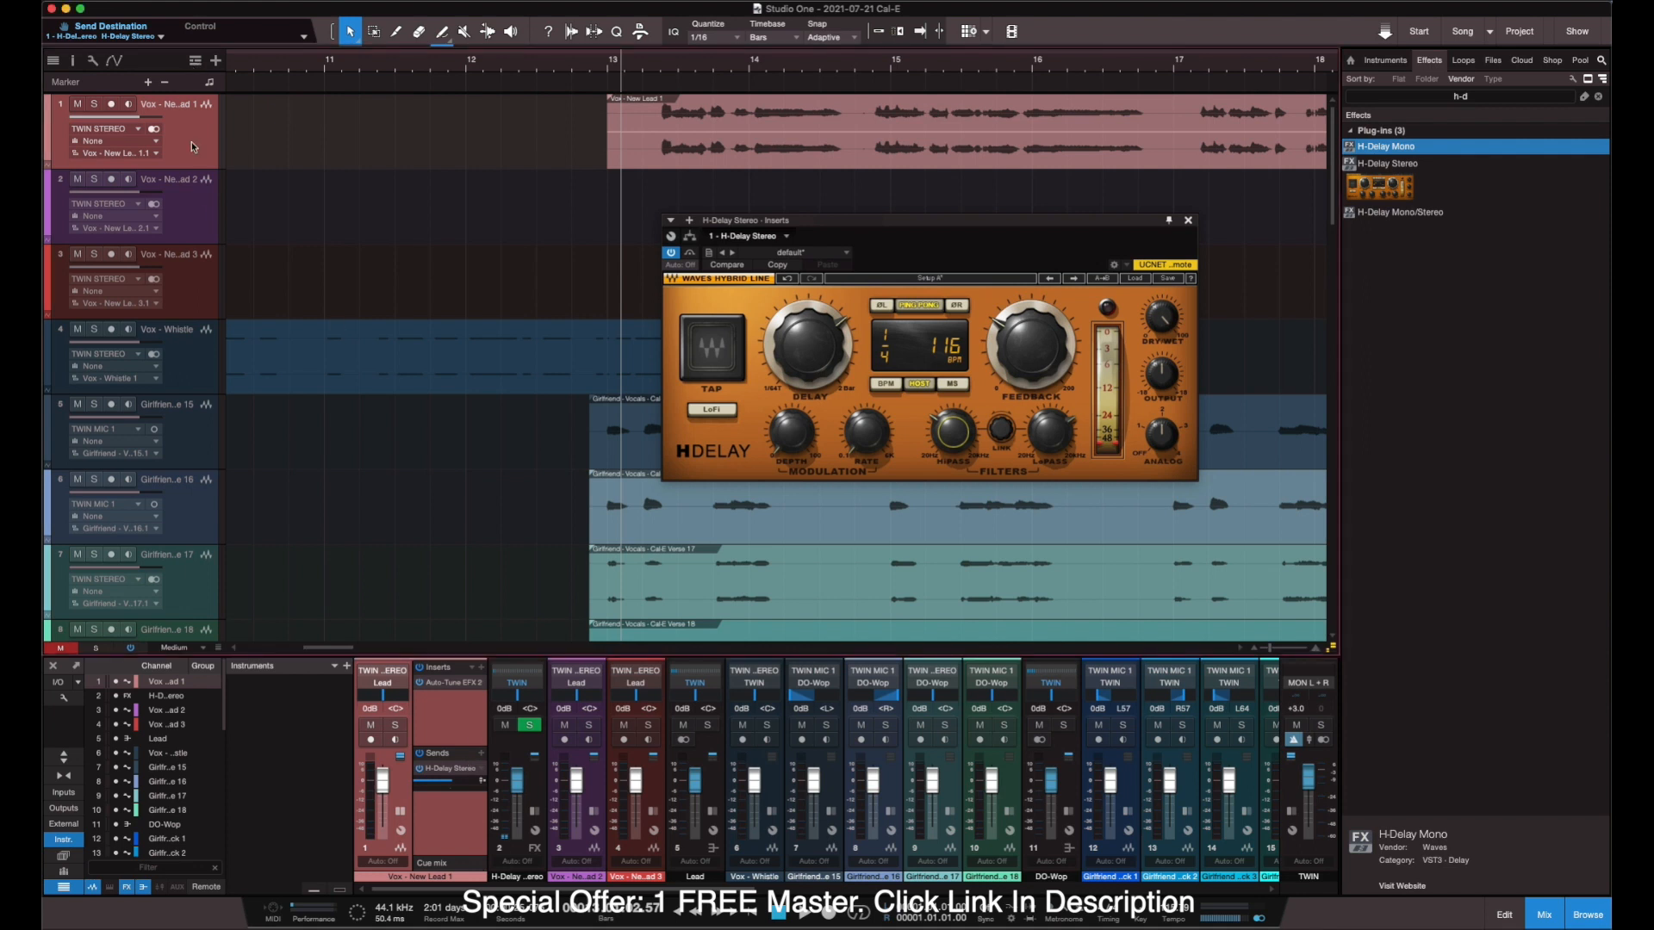
{"action": "key", "text": "F11"}
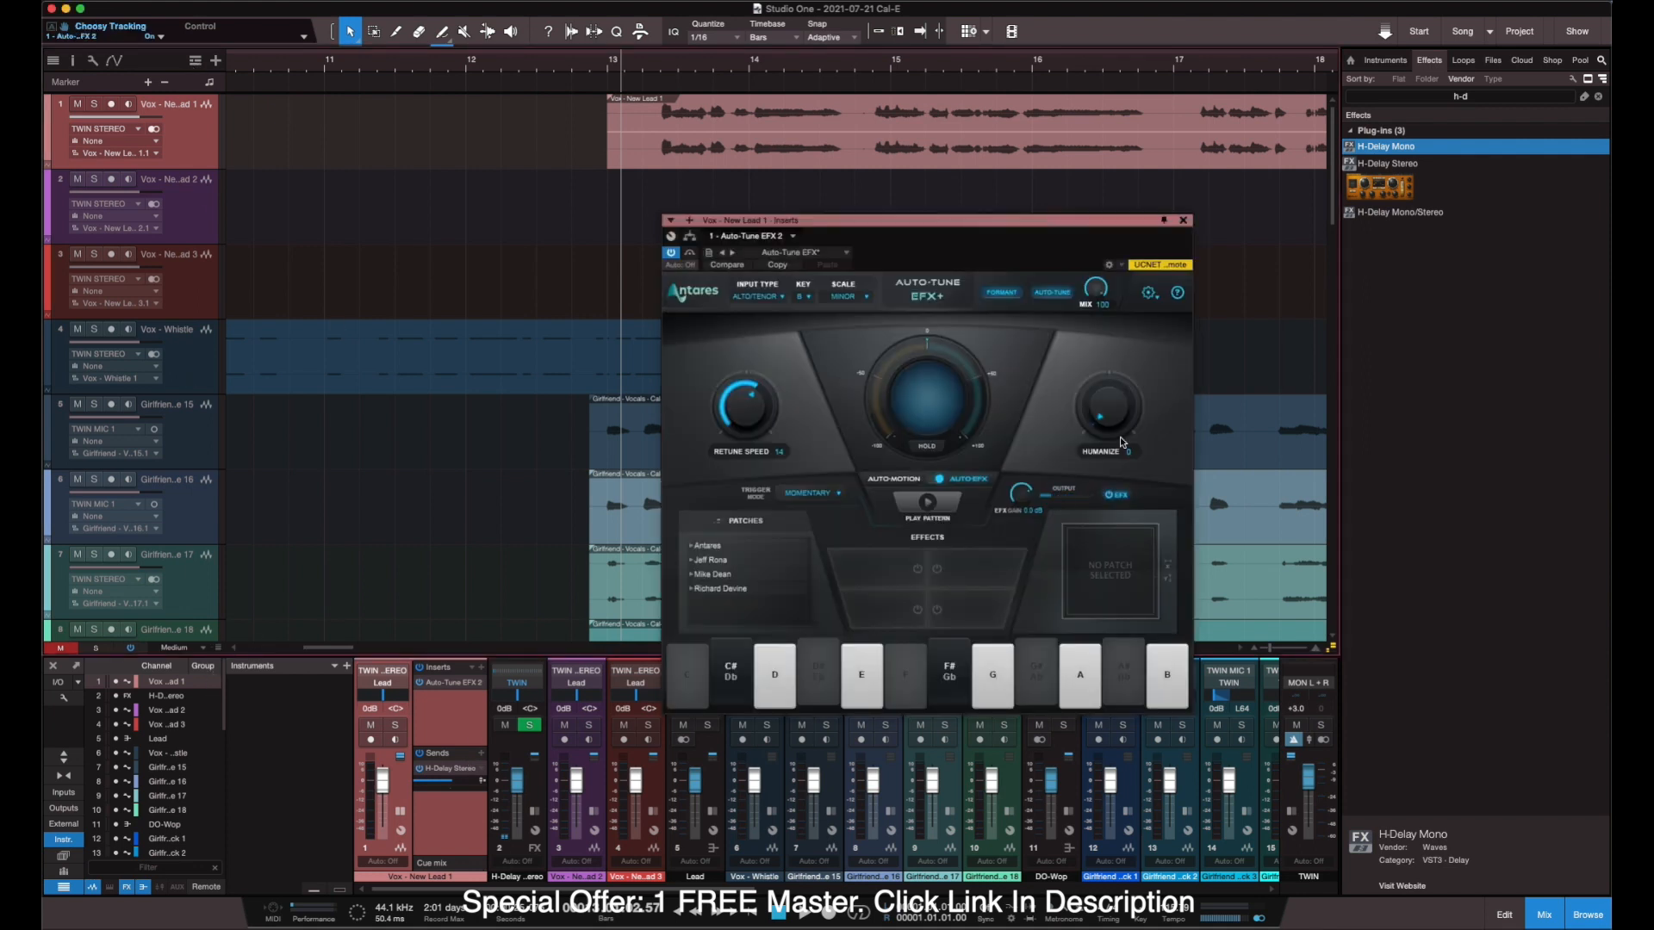
{"action": "left_click", "coordinate": [1184, 220]}
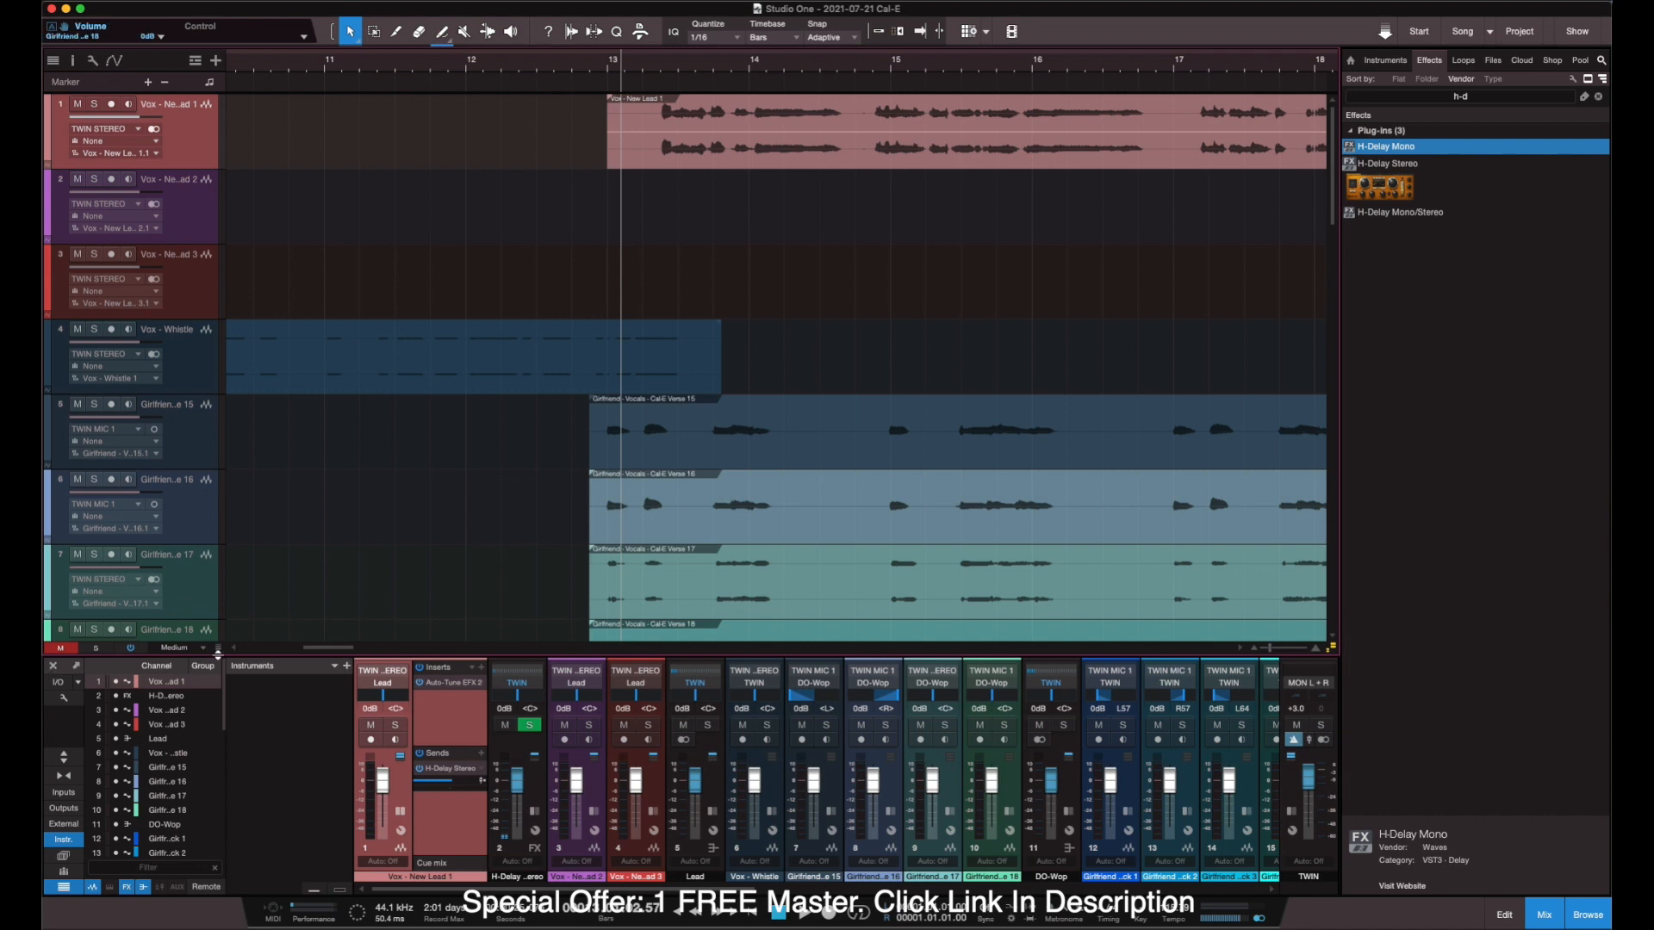
{"action": "left_click_drag", "start_coordinate": [220, 650], "coordinate": [223, 535]}
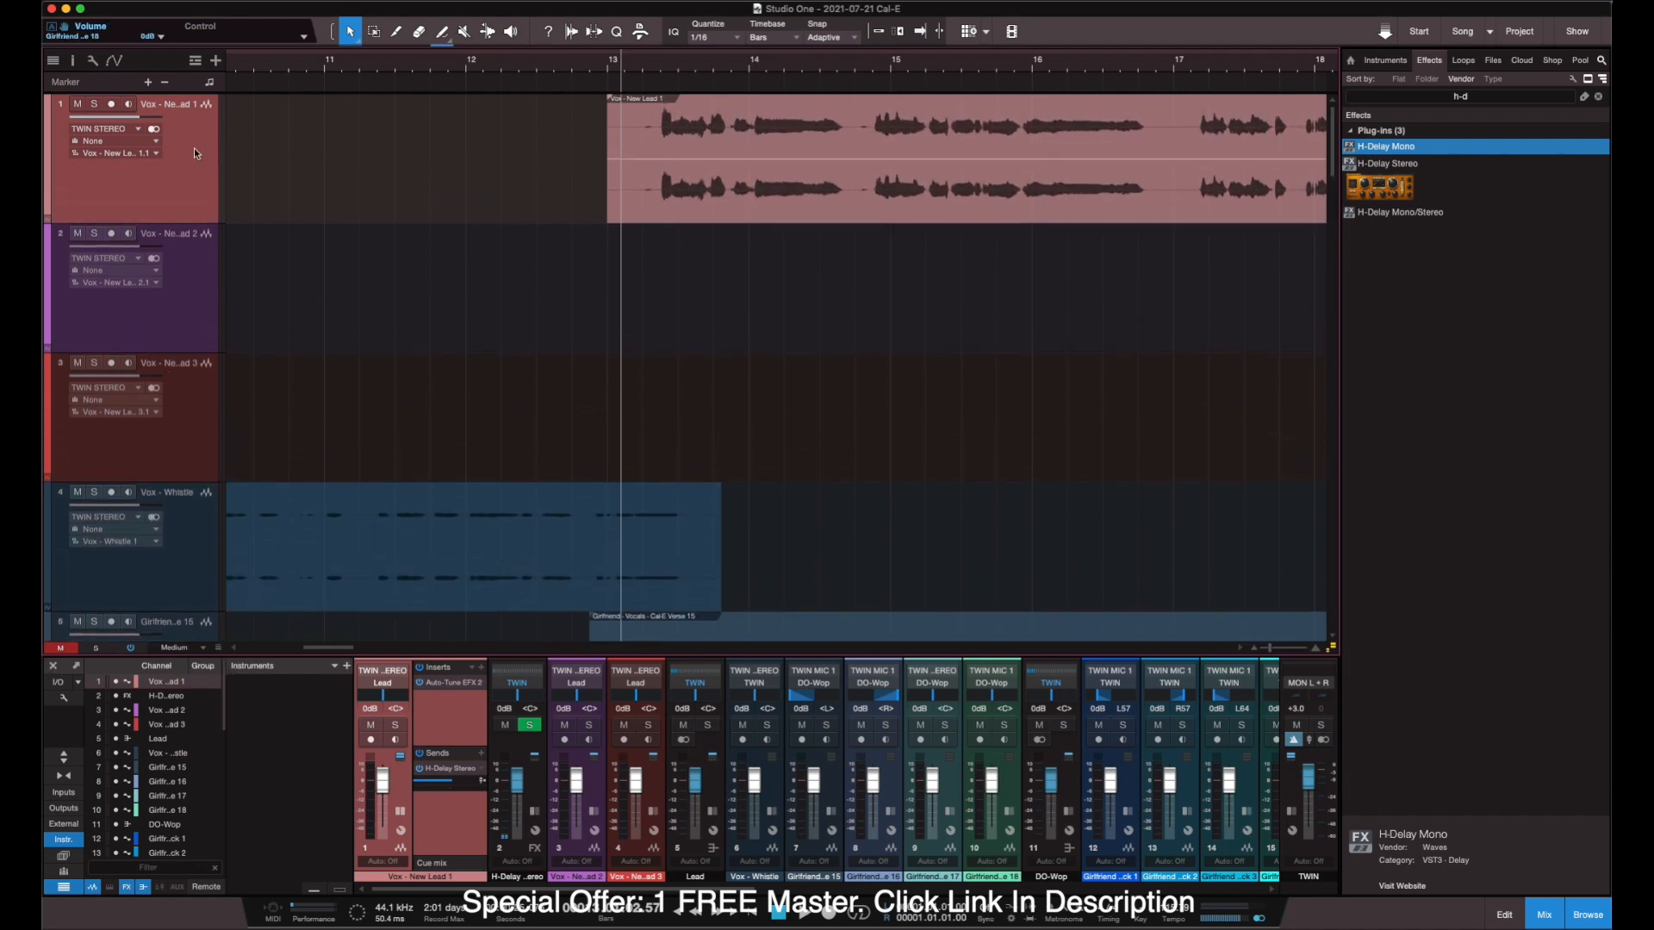
Show automation on the Vox - New Lead 1 track and check which parameters it can display.
{"action": "right_click", "coordinate": [197, 154]}
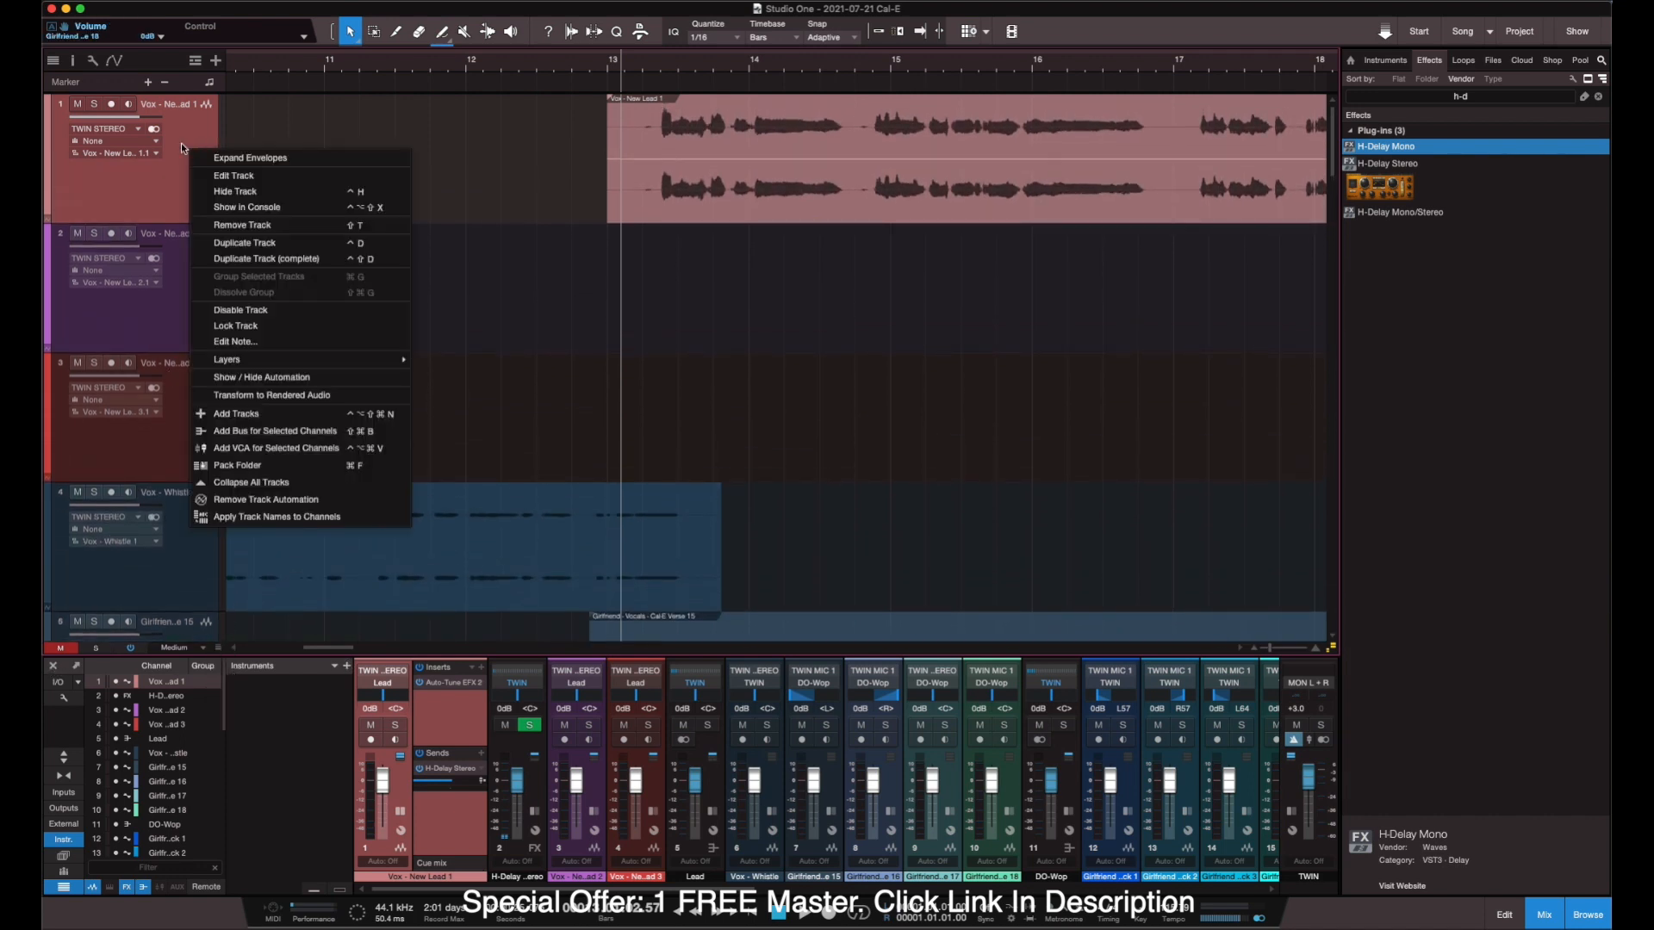
{"action": "left_click", "coordinate": [287, 382]}
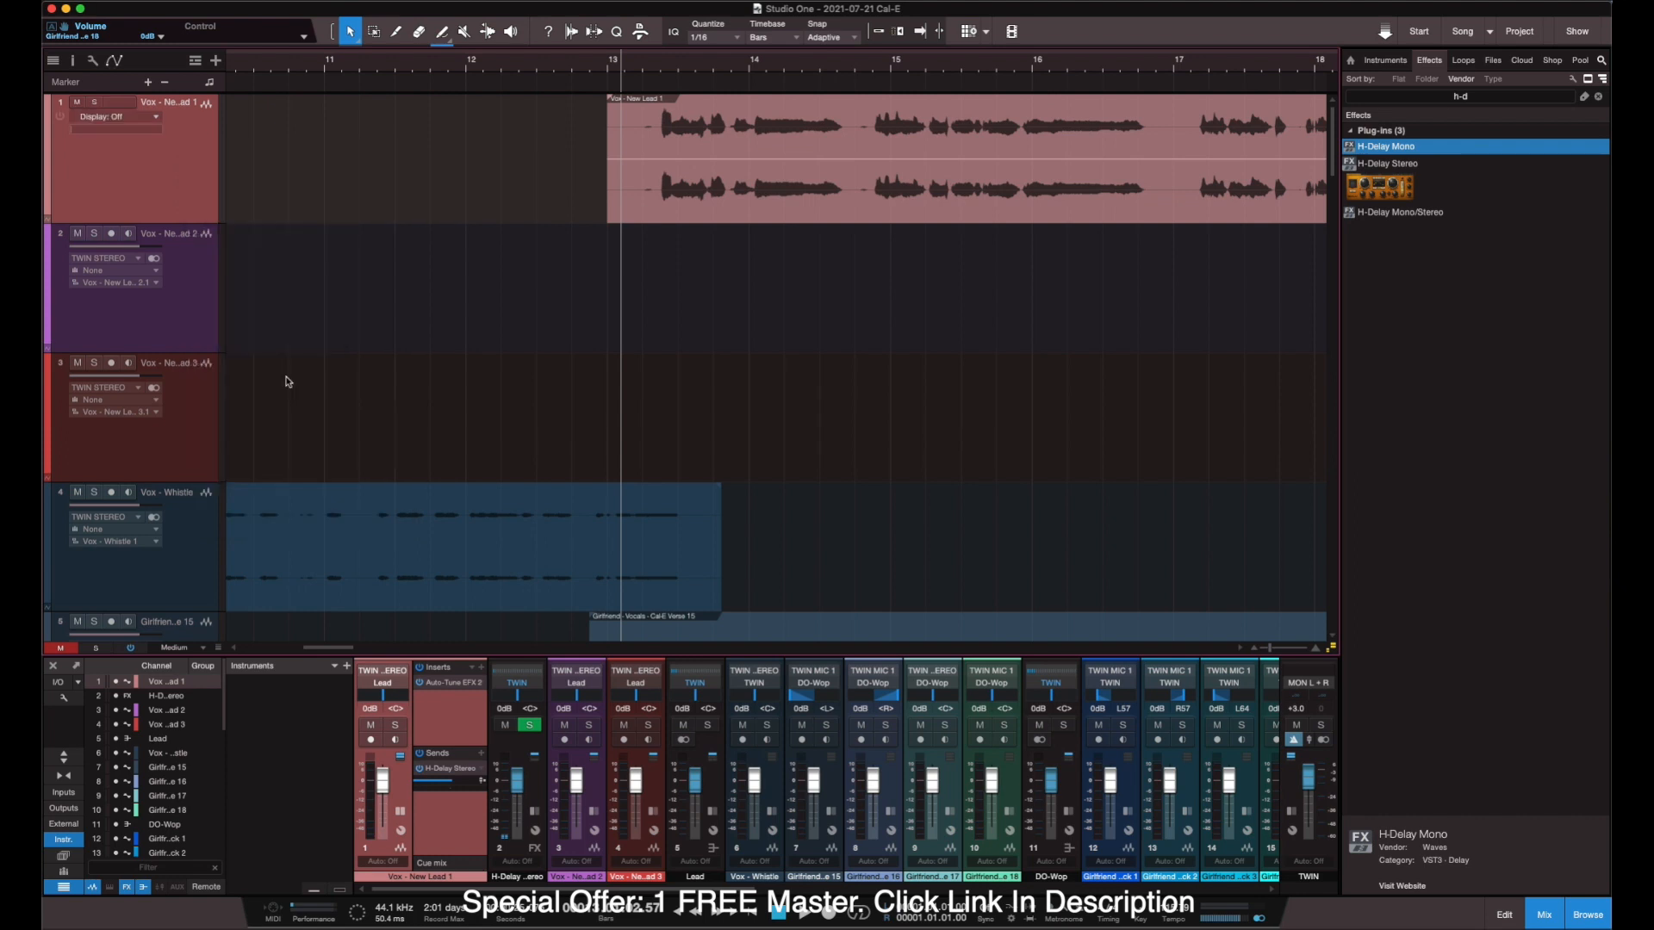
{"action": "left_click", "coordinate": [151, 120]}
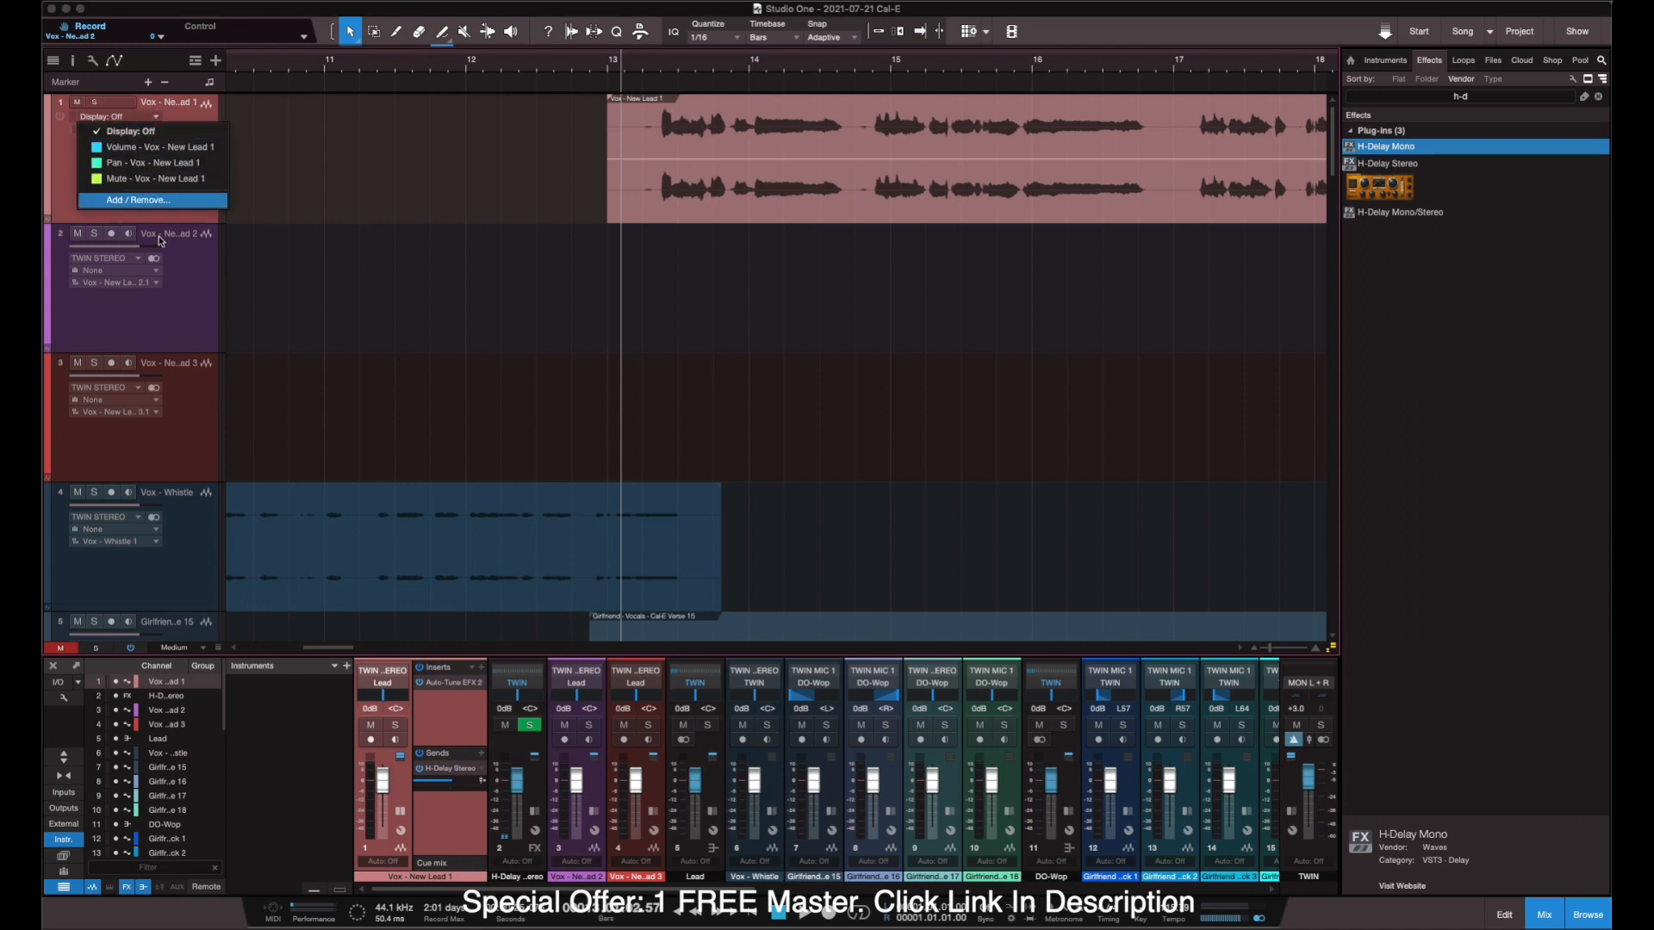
{"action": "left_click", "coordinate": [65, 180]}
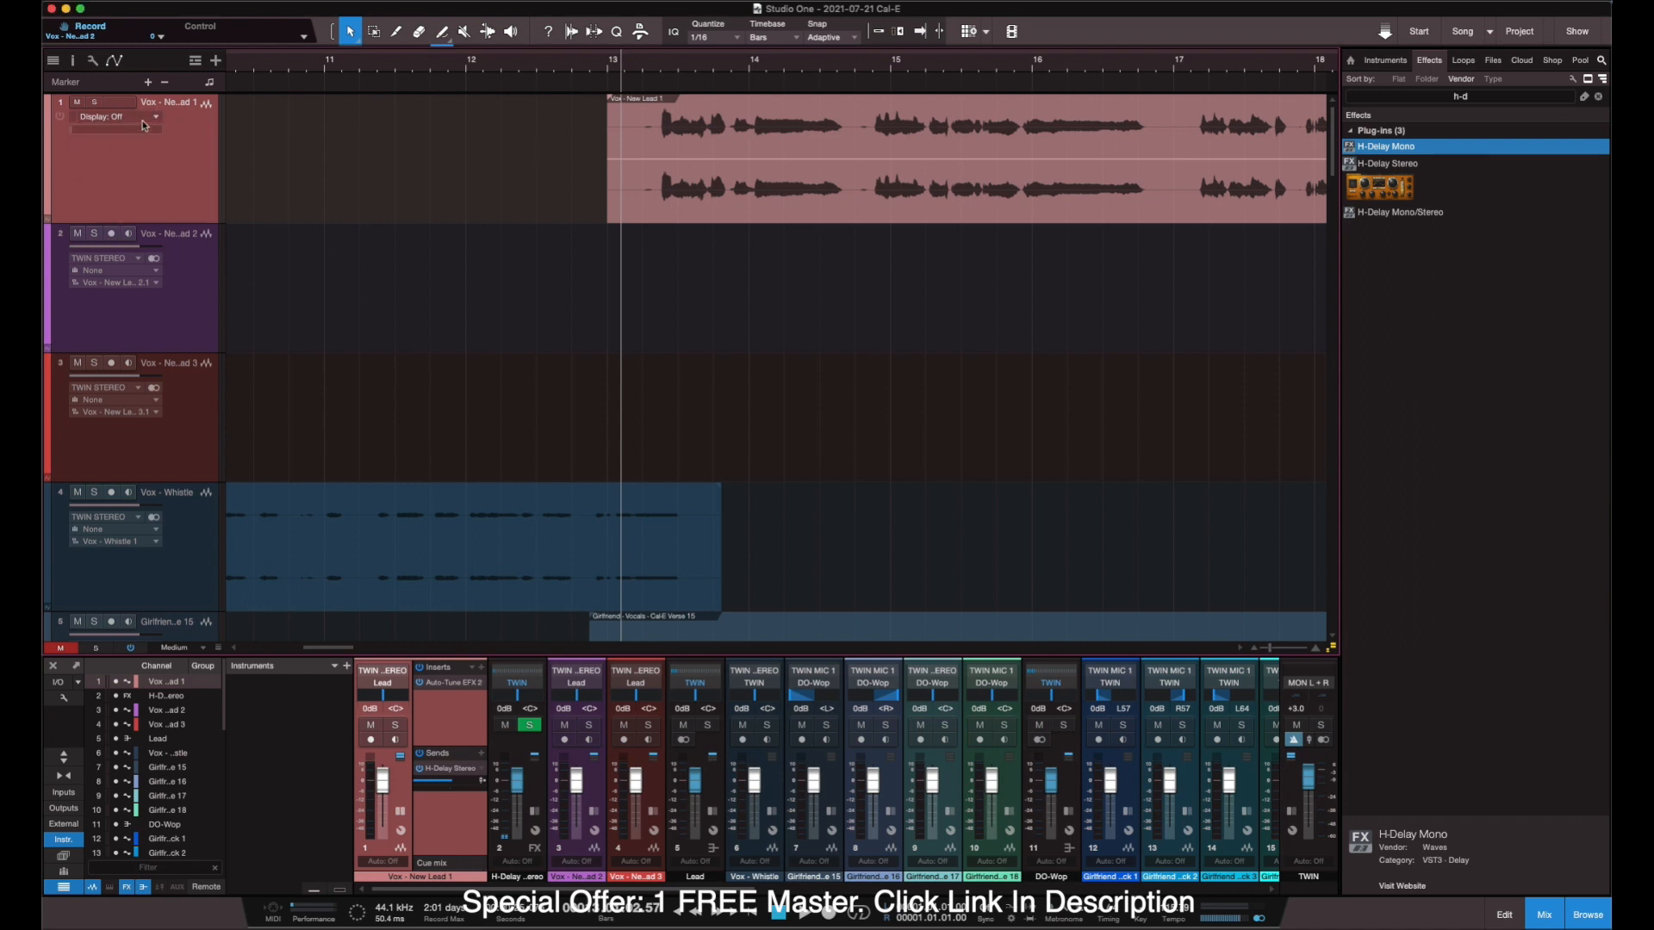
Add the H-Delay Stereo send's Send Mute parameter to the automation of the Vox - New Lead 1 track.
{"action": "left_click", "coordinate": [158, 118]}
{"action": "left_click", "coordinate": [144, 204]}
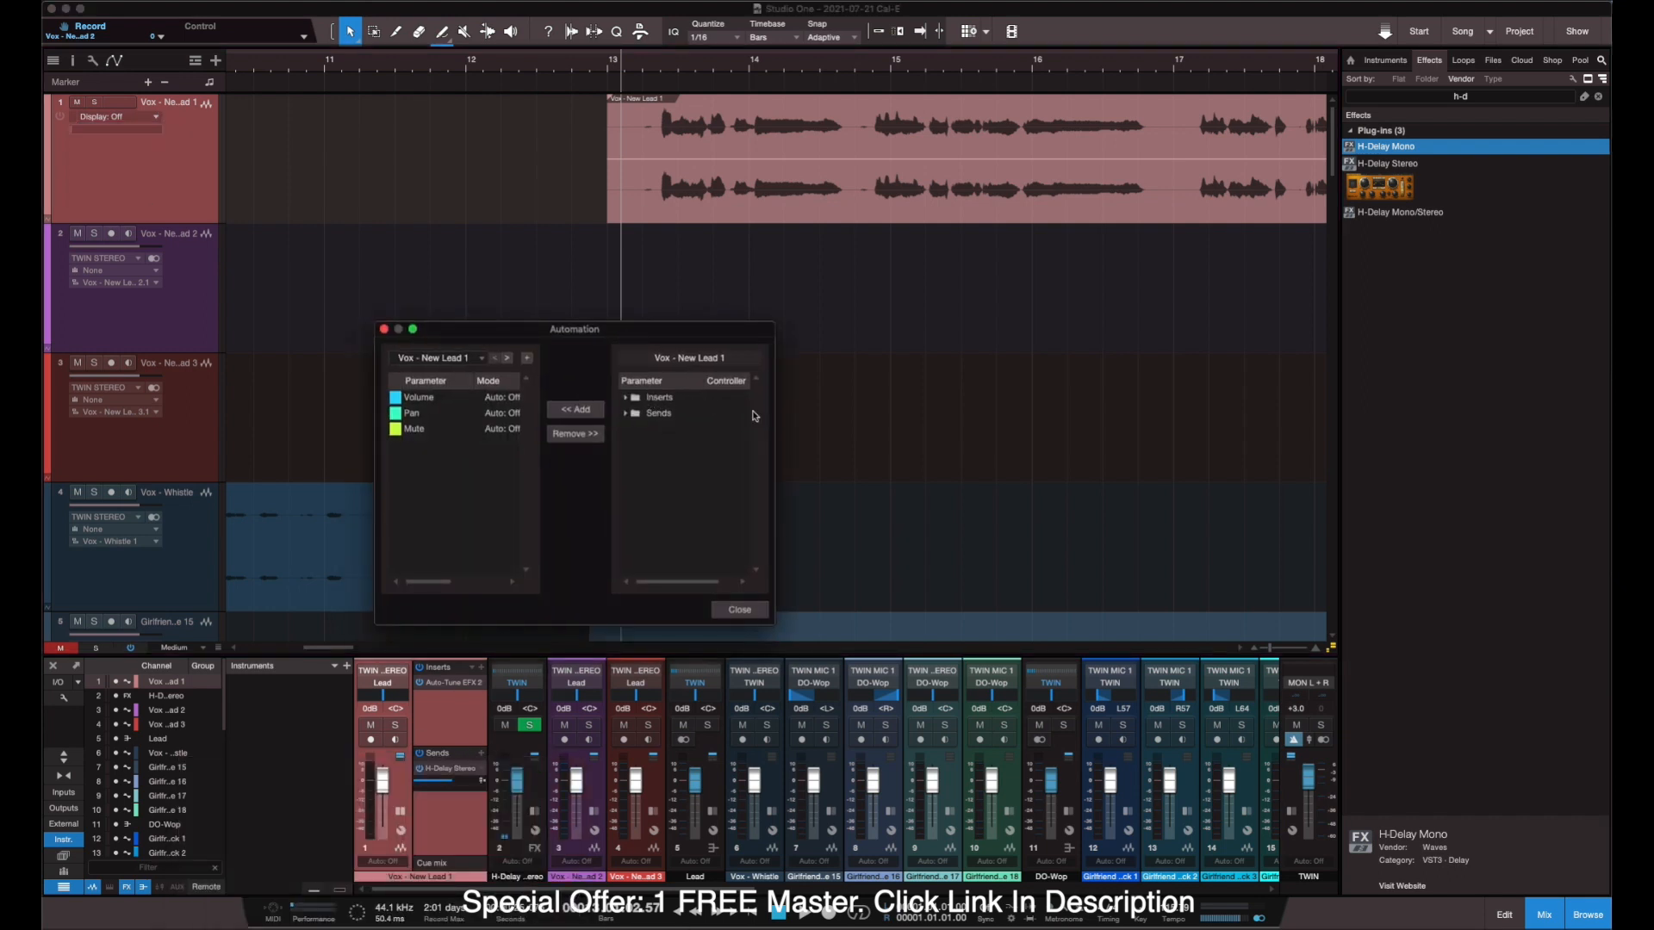
{"action": "left_click", "coordinate": [628, 416]}
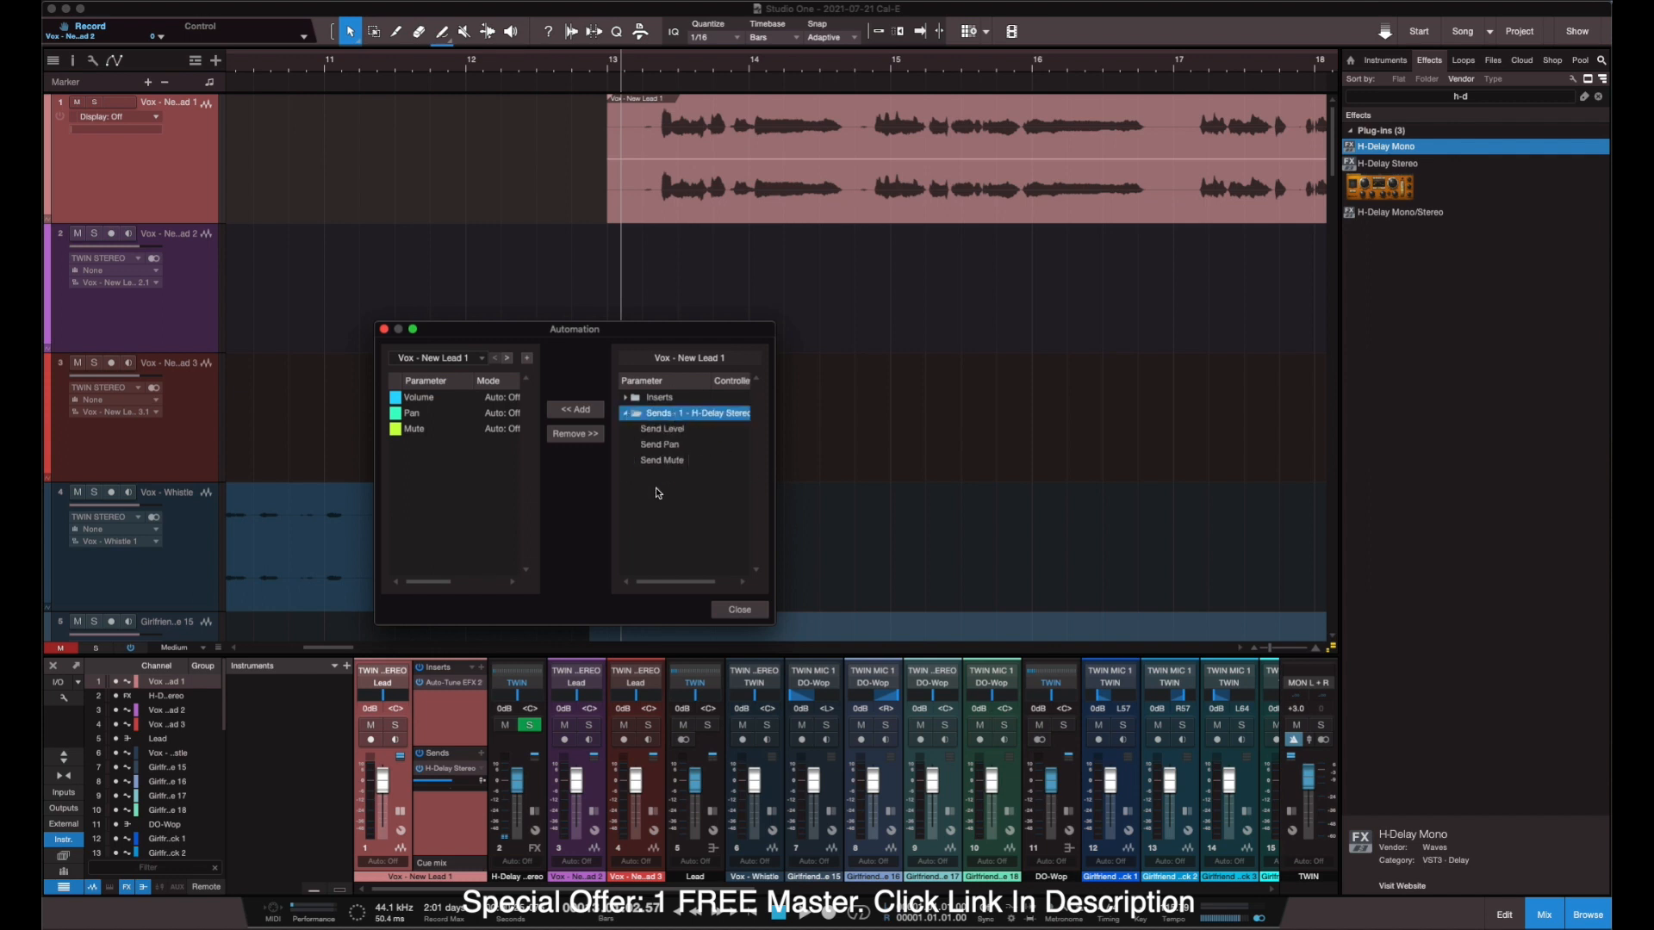
{"action": "left_click", "coordinate": [677, 461]}
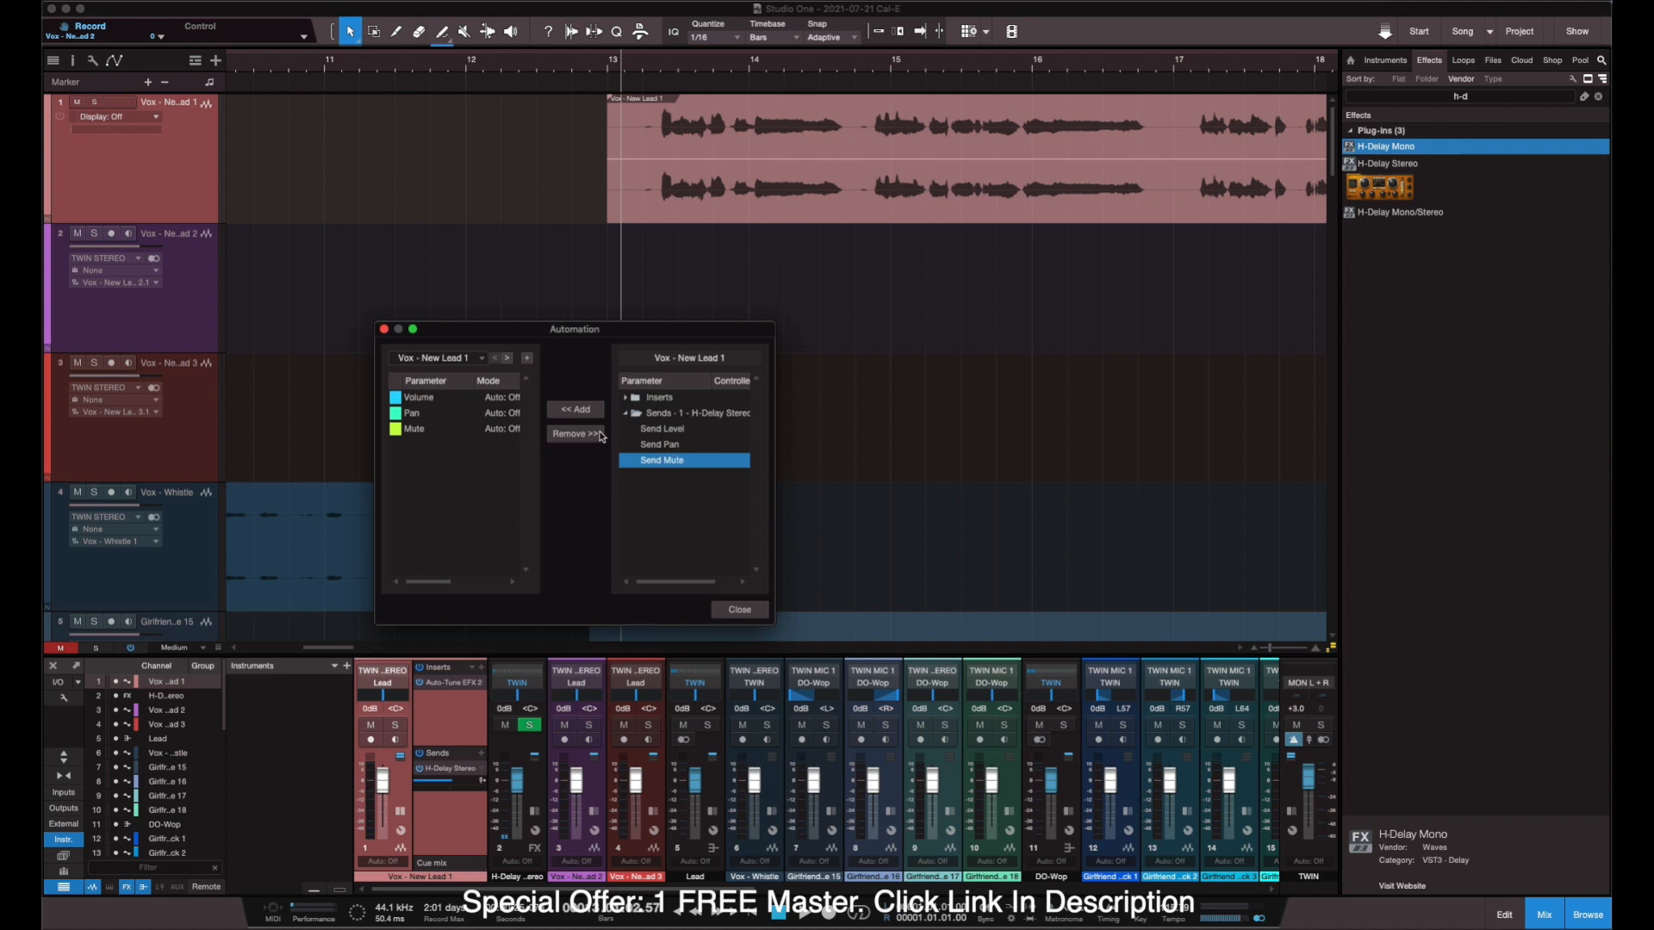
{"action": "left_click", "coordinate": [576, 410]}
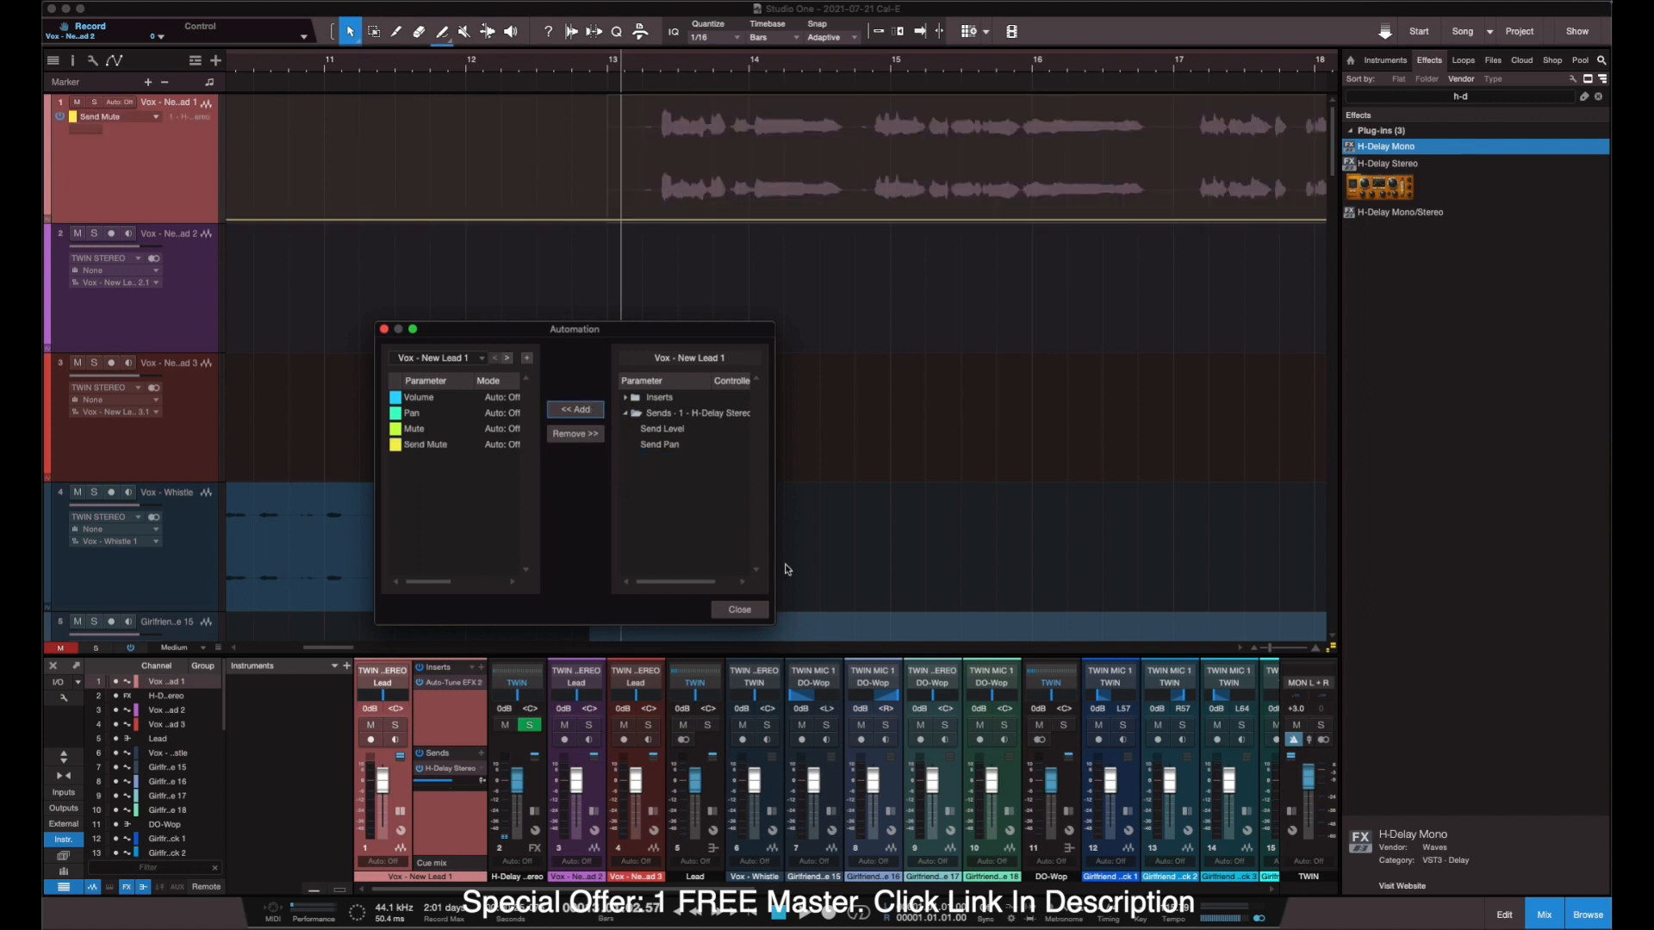
{"action": "left_click", "coordinate": [739, 611]}
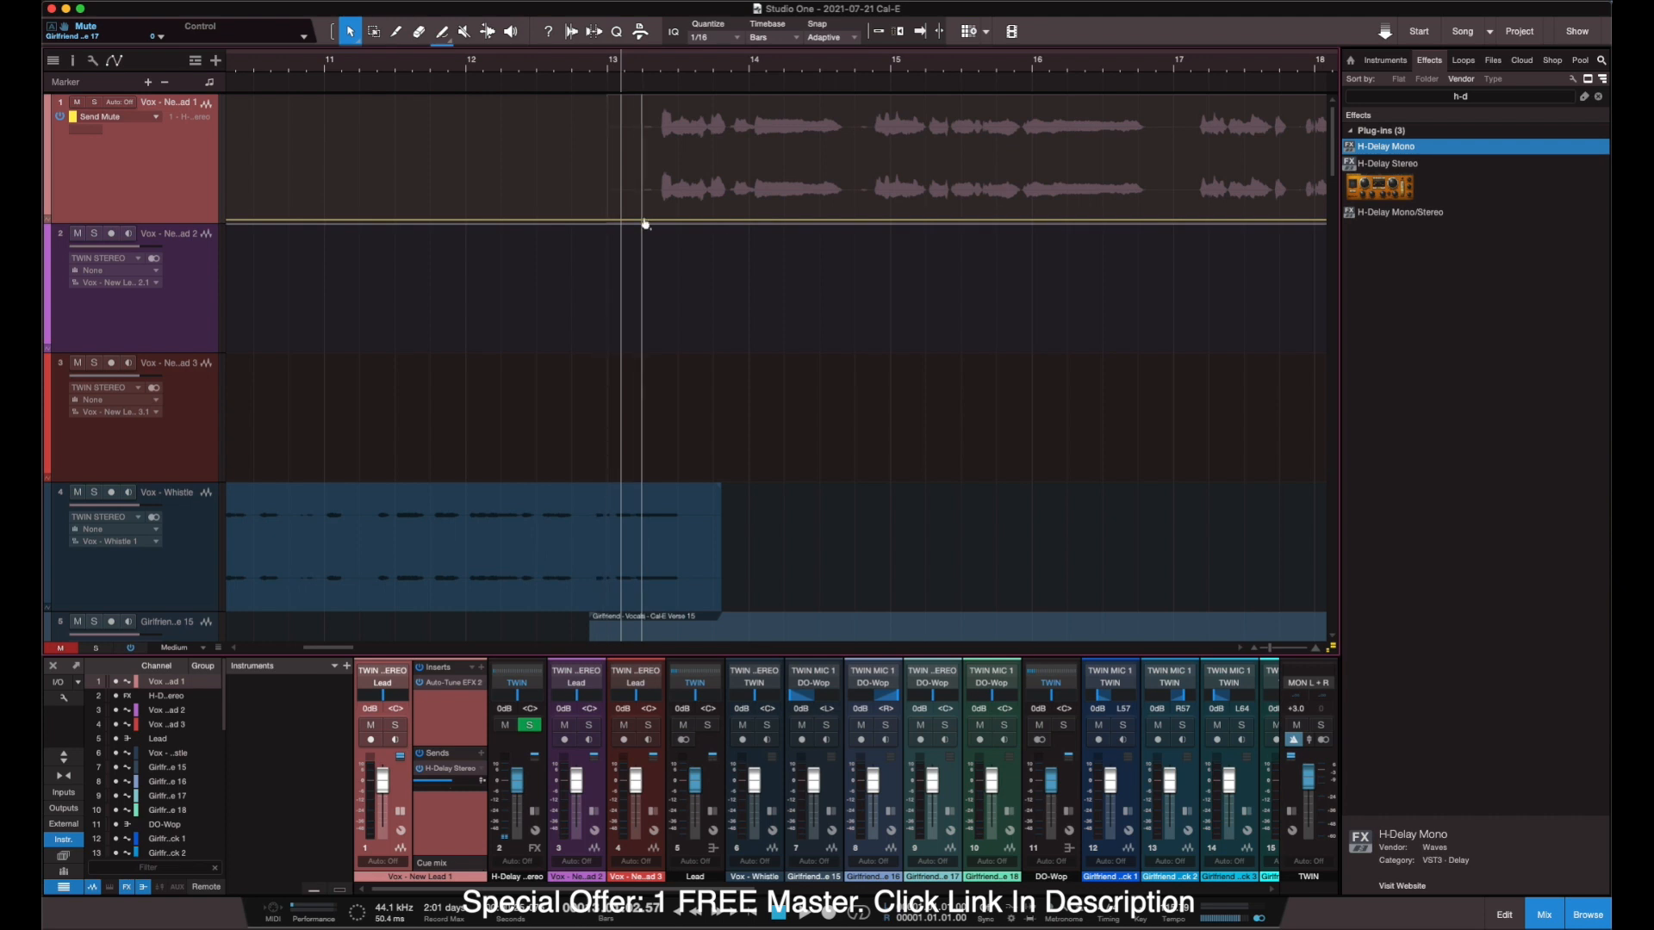
Raise the whole Send Mute envelope to its muted position and play the lead vocal from about bar 13.
{"action": "left_click_drag", "start_coordinate": [645, 224], "coordinate": [657, 99]}
{"action": "key", "text": "space"}
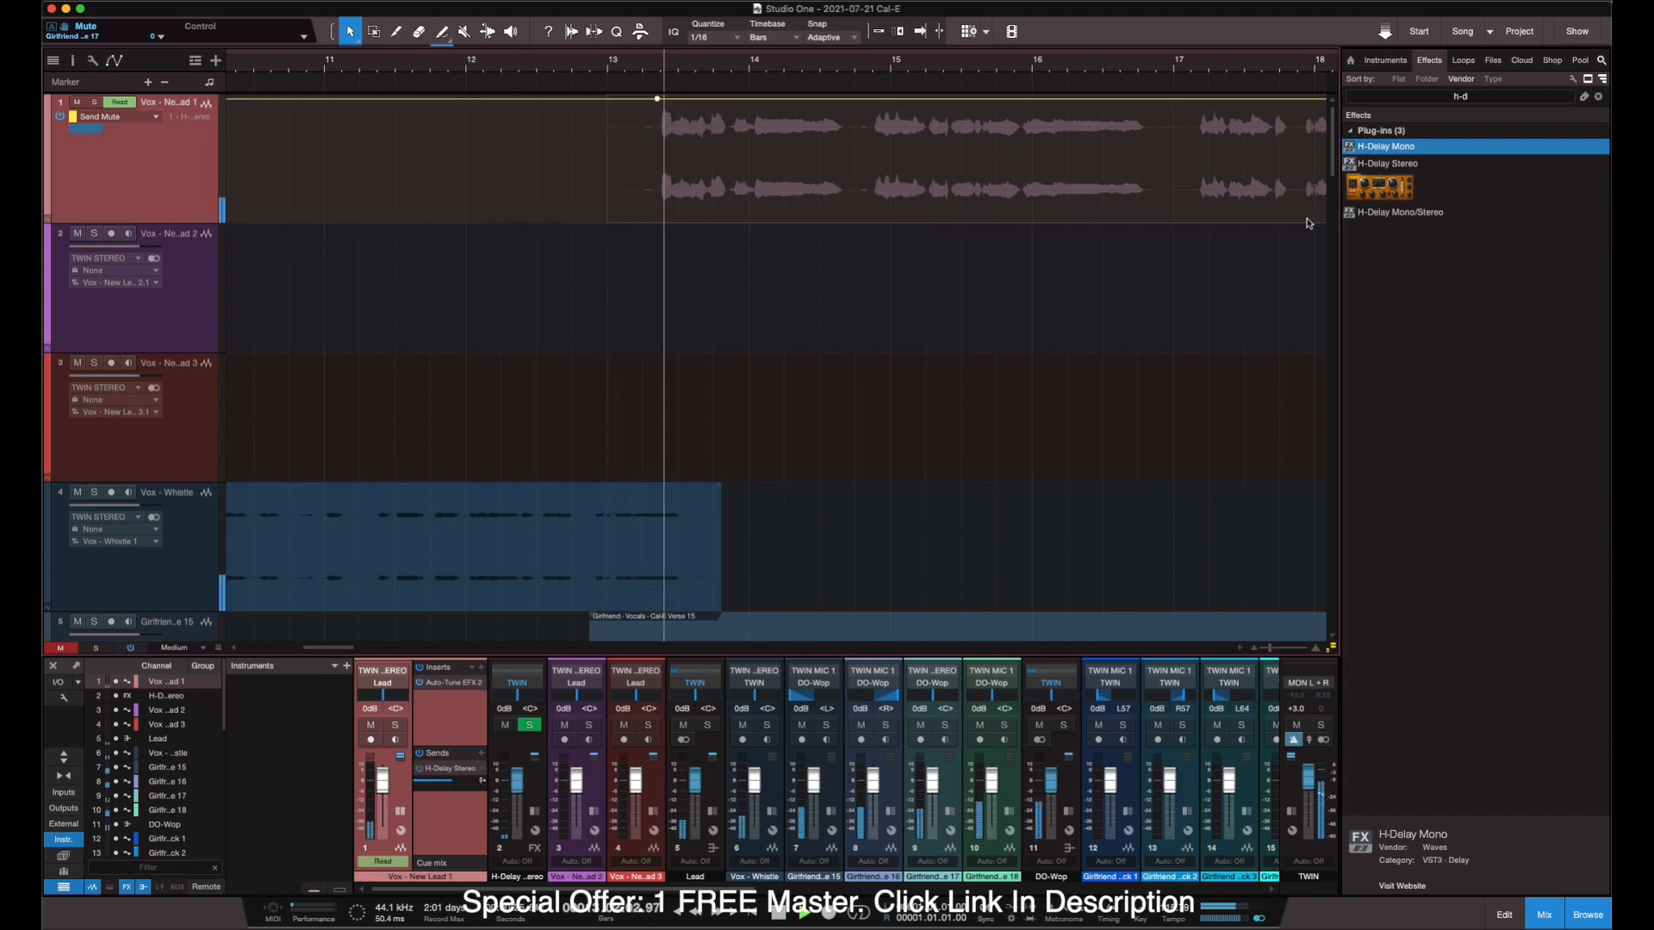
{"action": "key", "text": "e"}
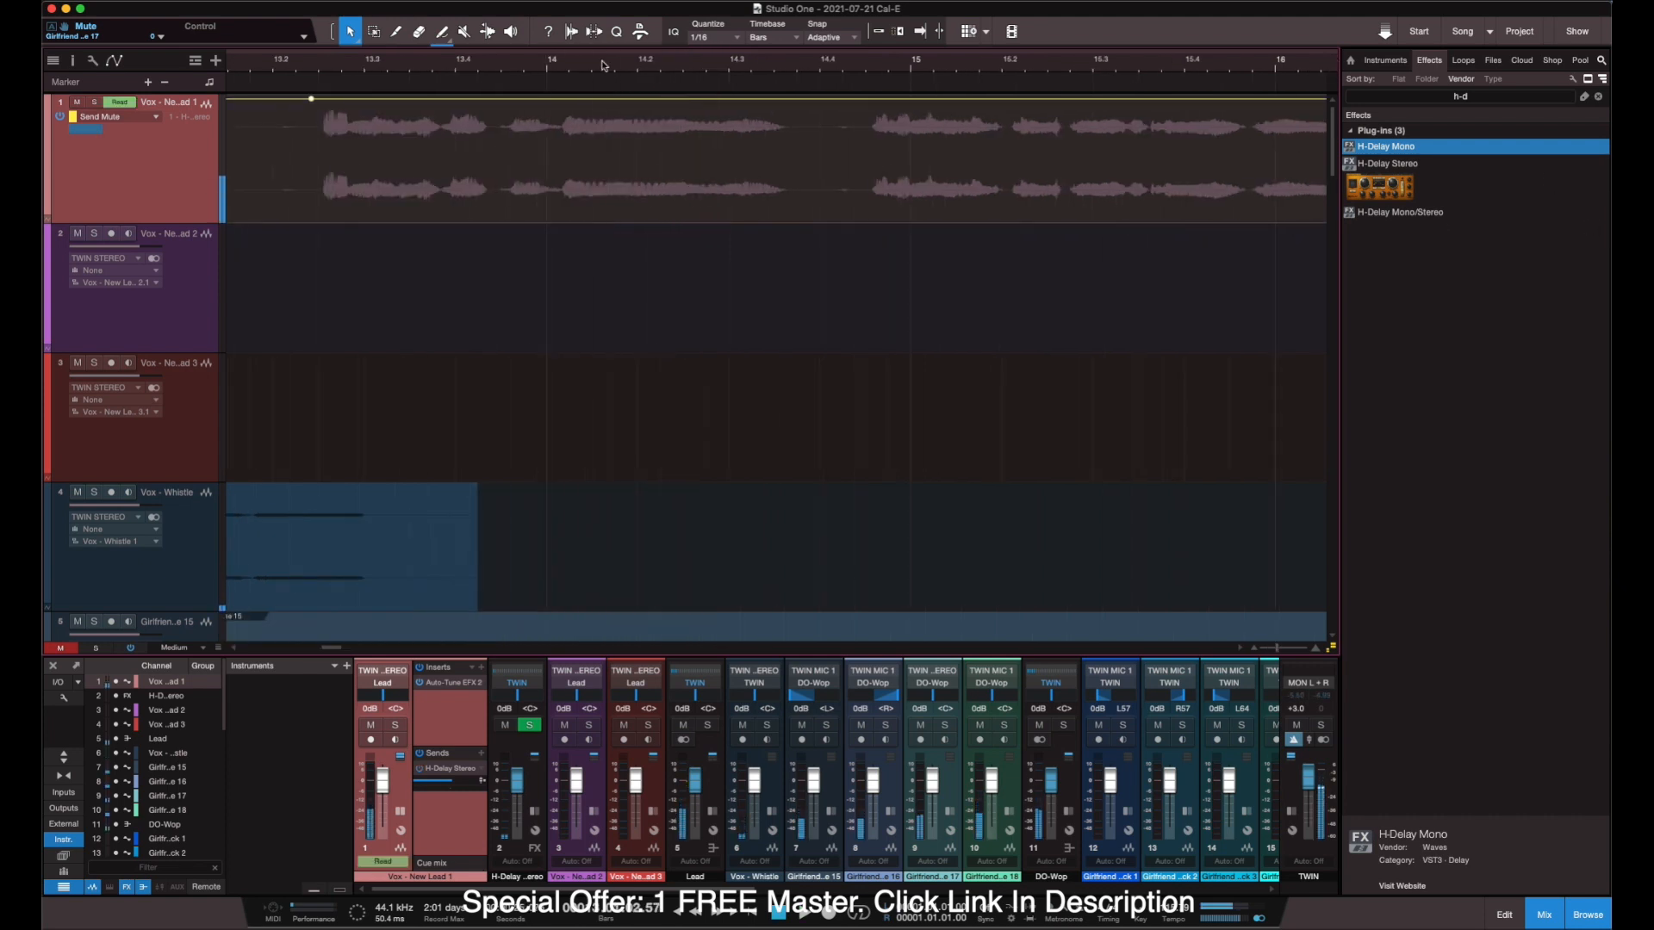
Unmute the delay send from just after bar 14 to between beats 14.3 and 14.4, and play that phrase.
{"action": "left_click", "coordinate": [563, 102]}
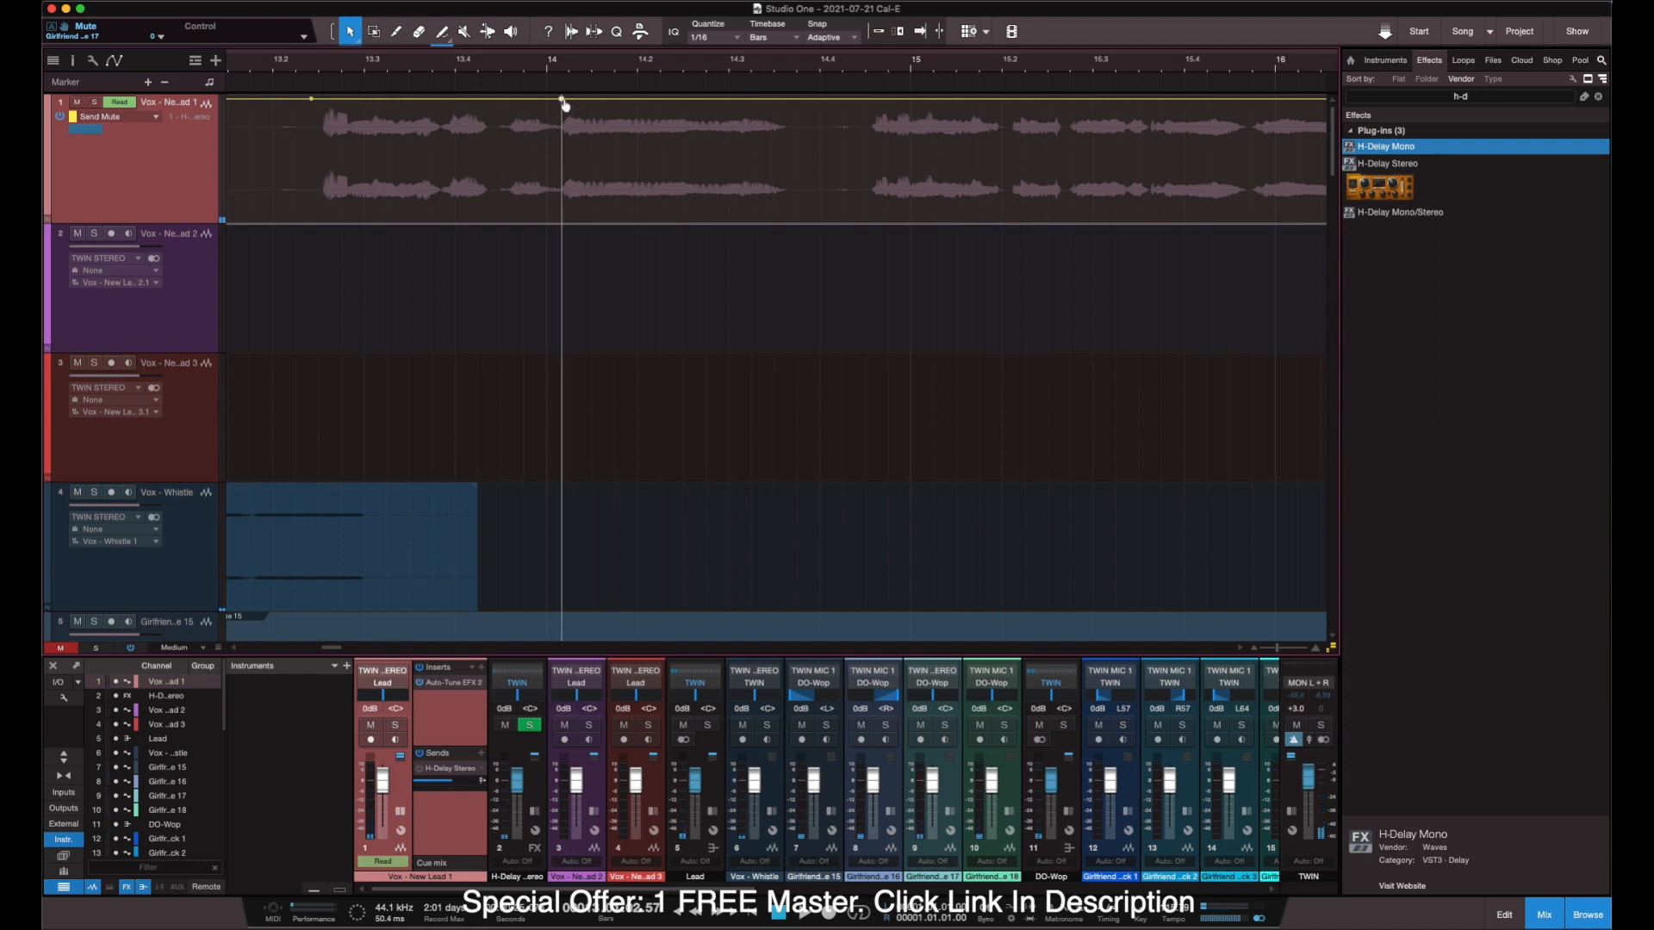
{"action": "left_click", "coordinate": [797, 99]}
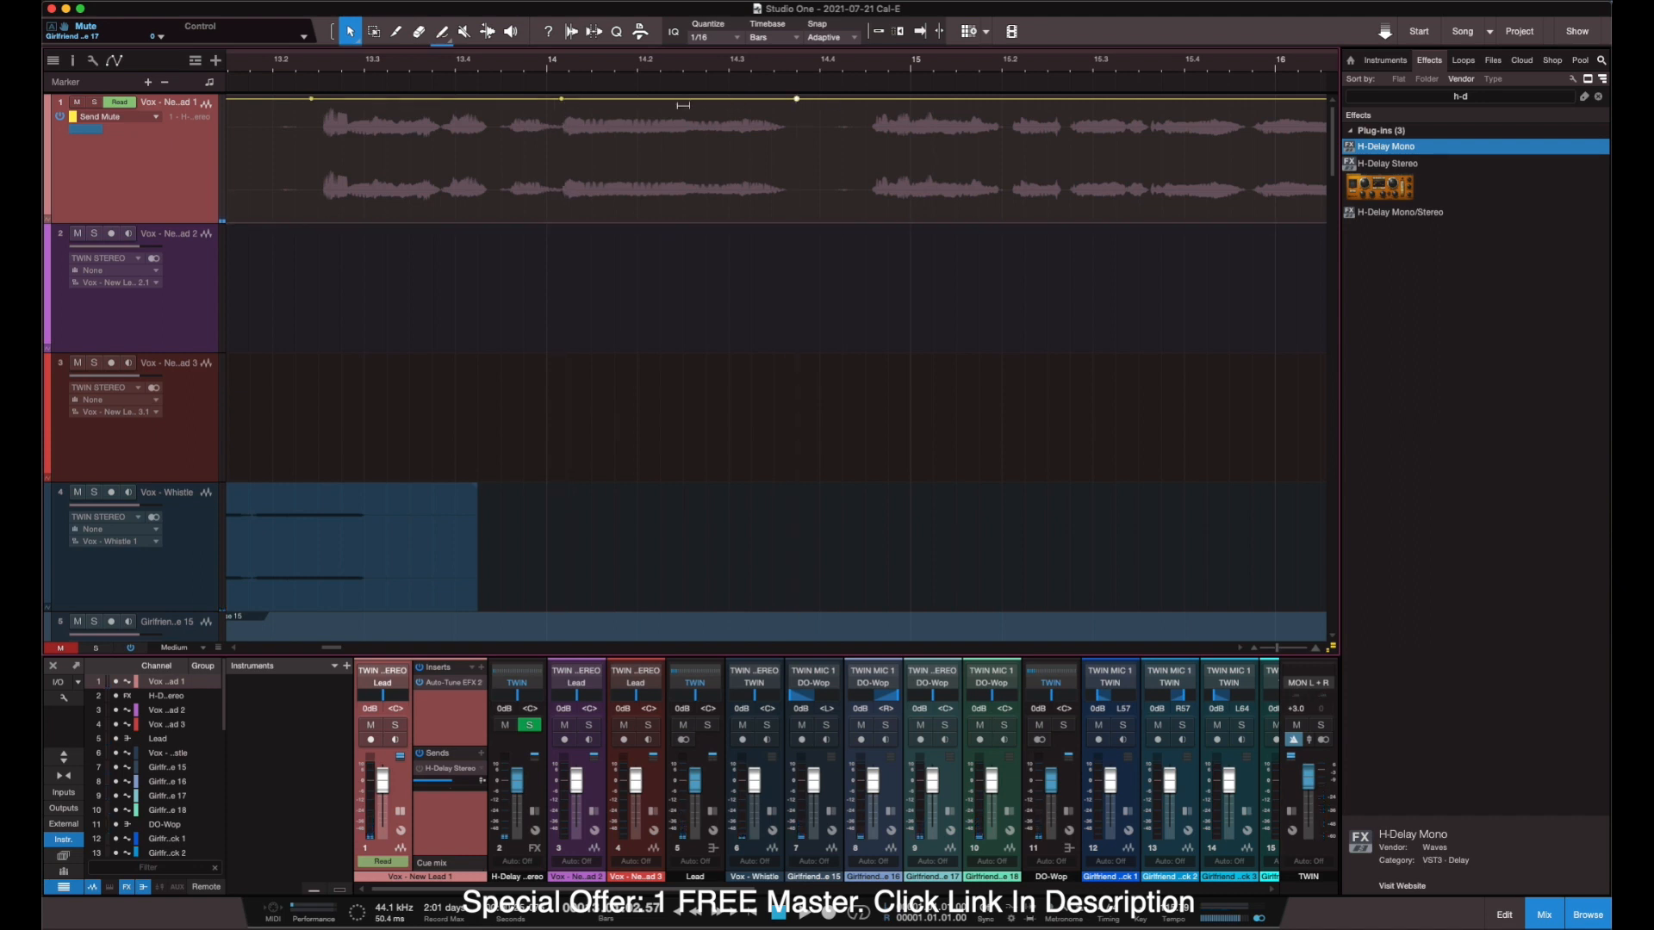
{"action": "left_click_drag", "start_coordinate": [684, 104], "coordinate": [677, 341]}
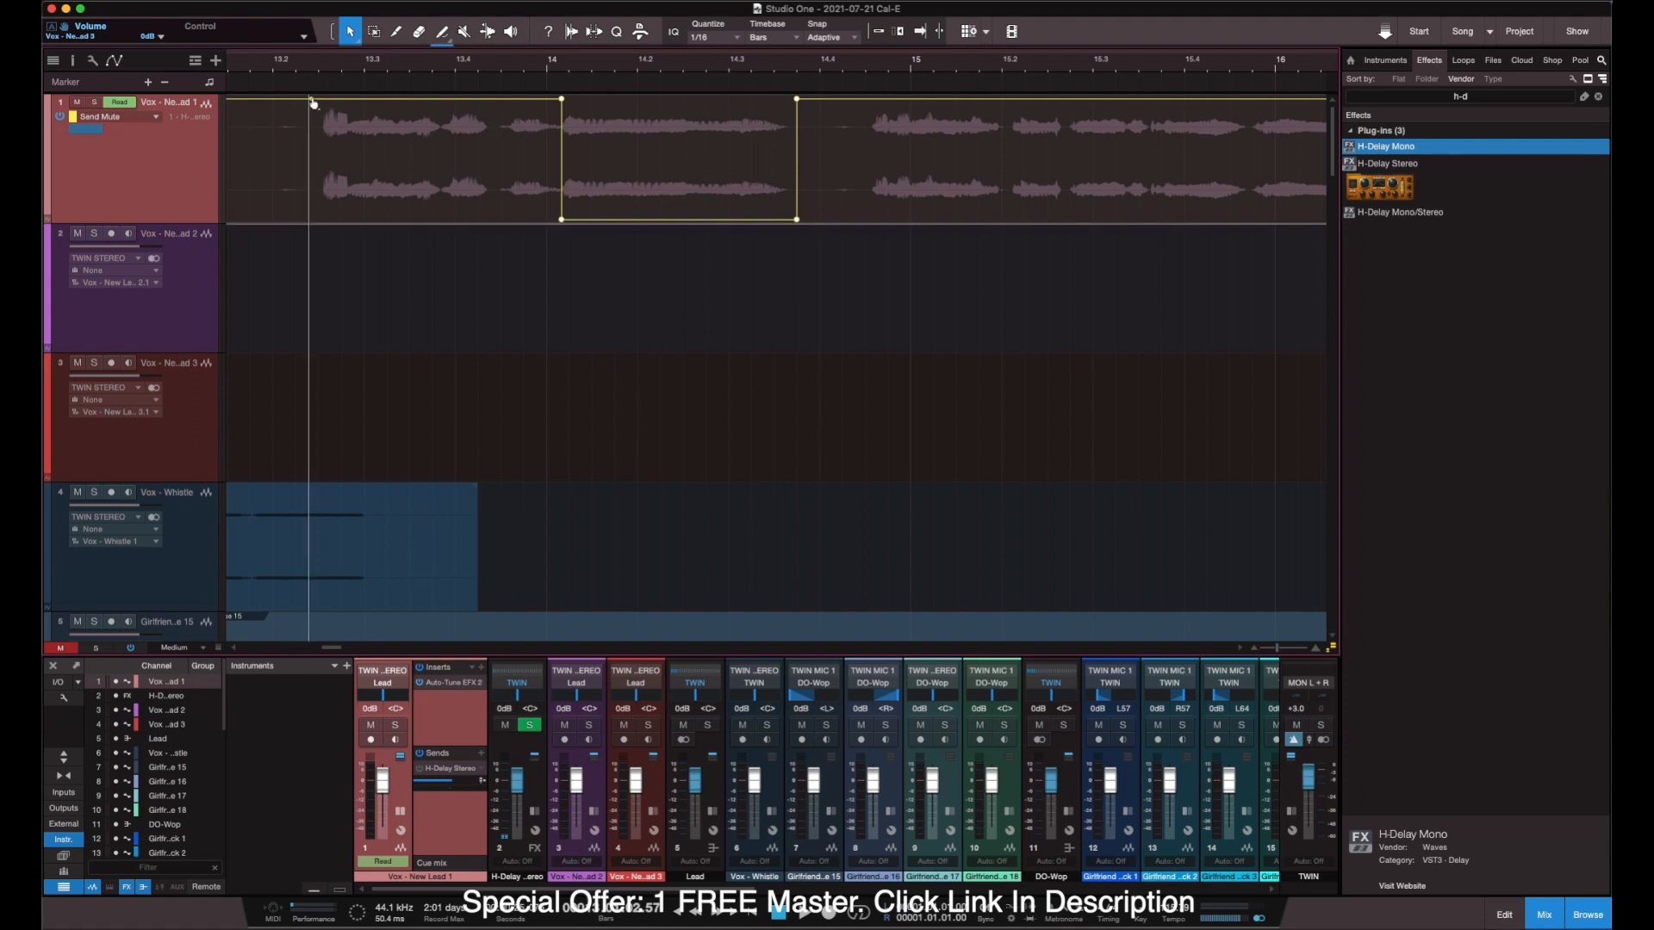
{"action": "left_click", "coordinate": [264, 68]}
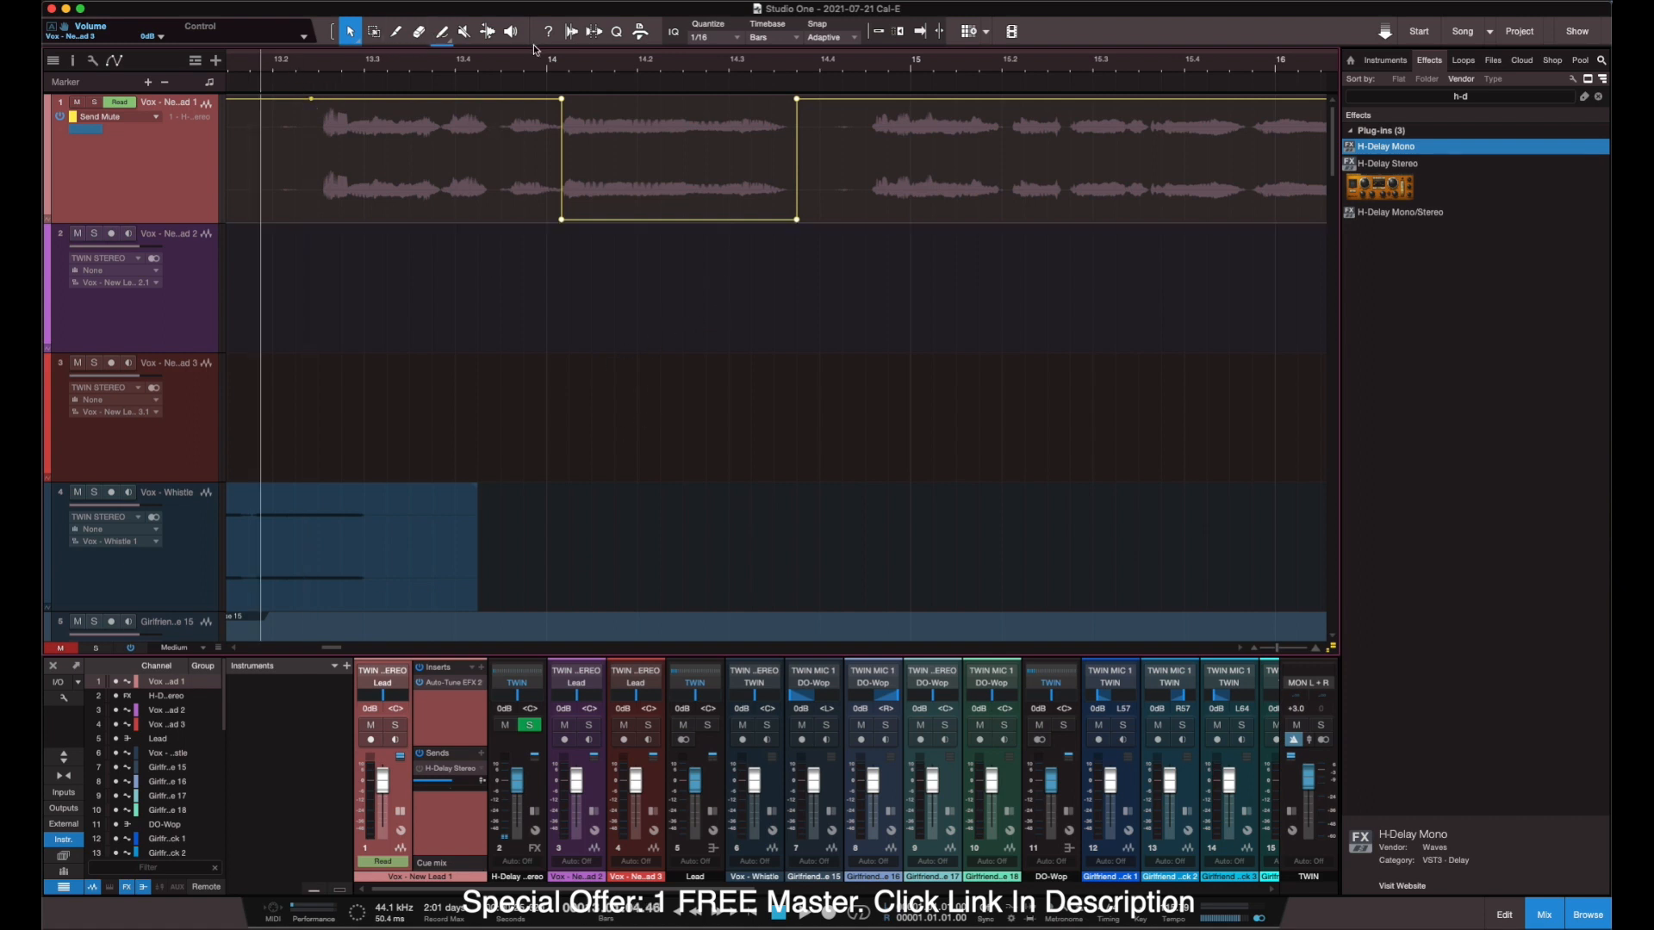
{"action": "key", "text": "space"}
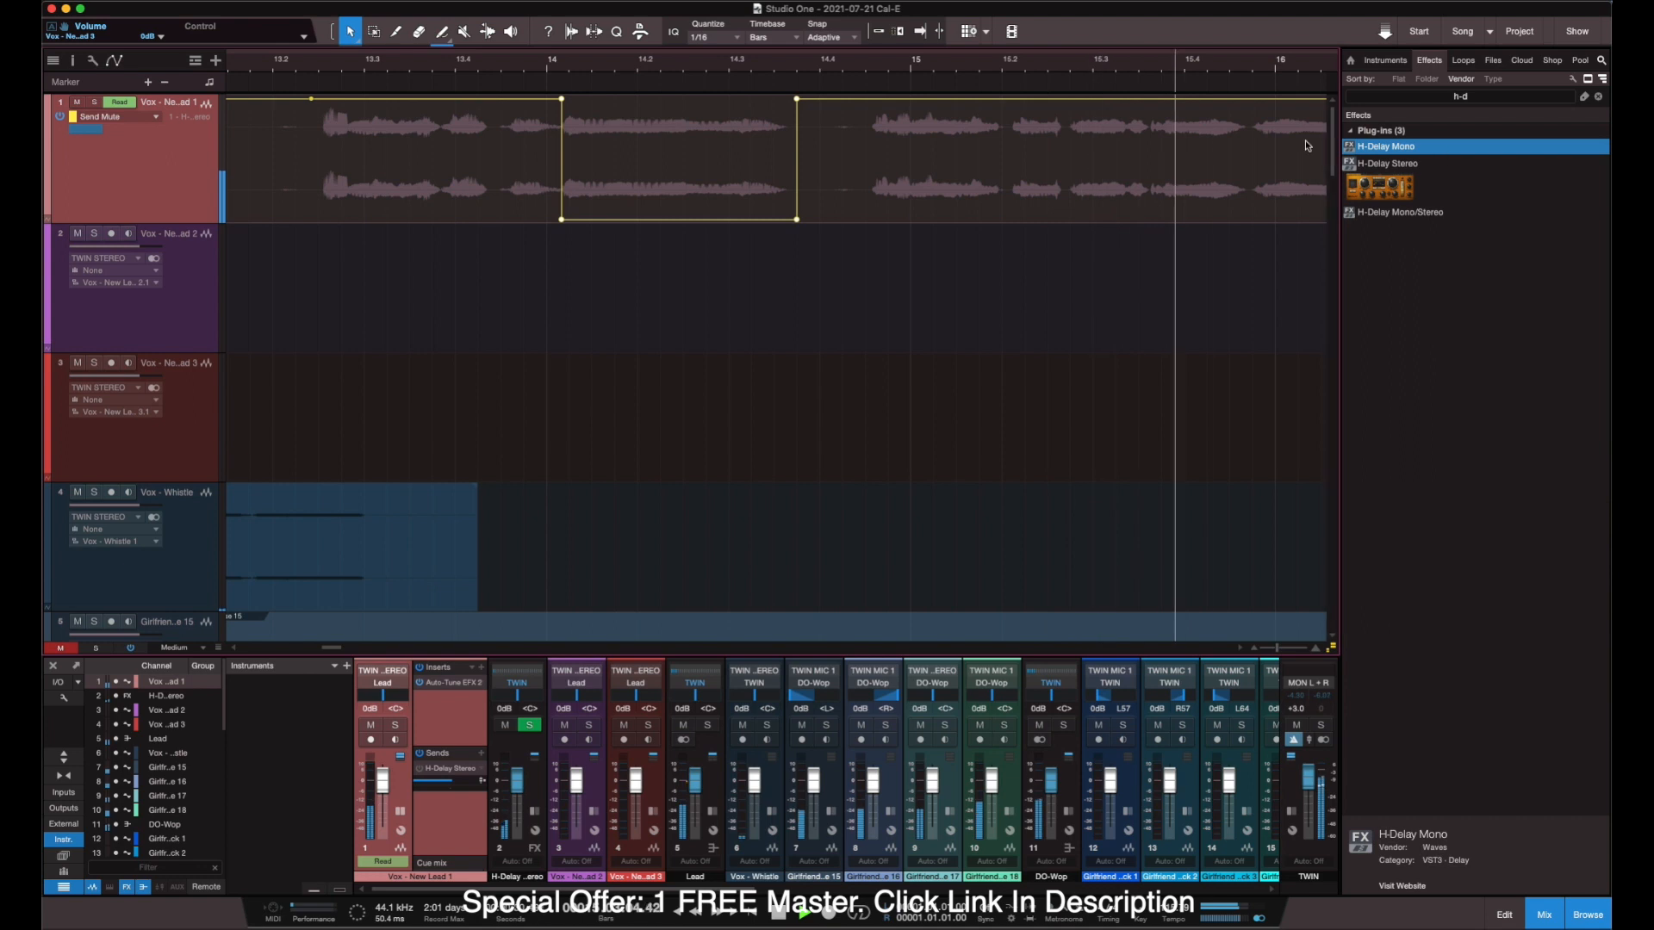
{"action": "key", "text": "space"}
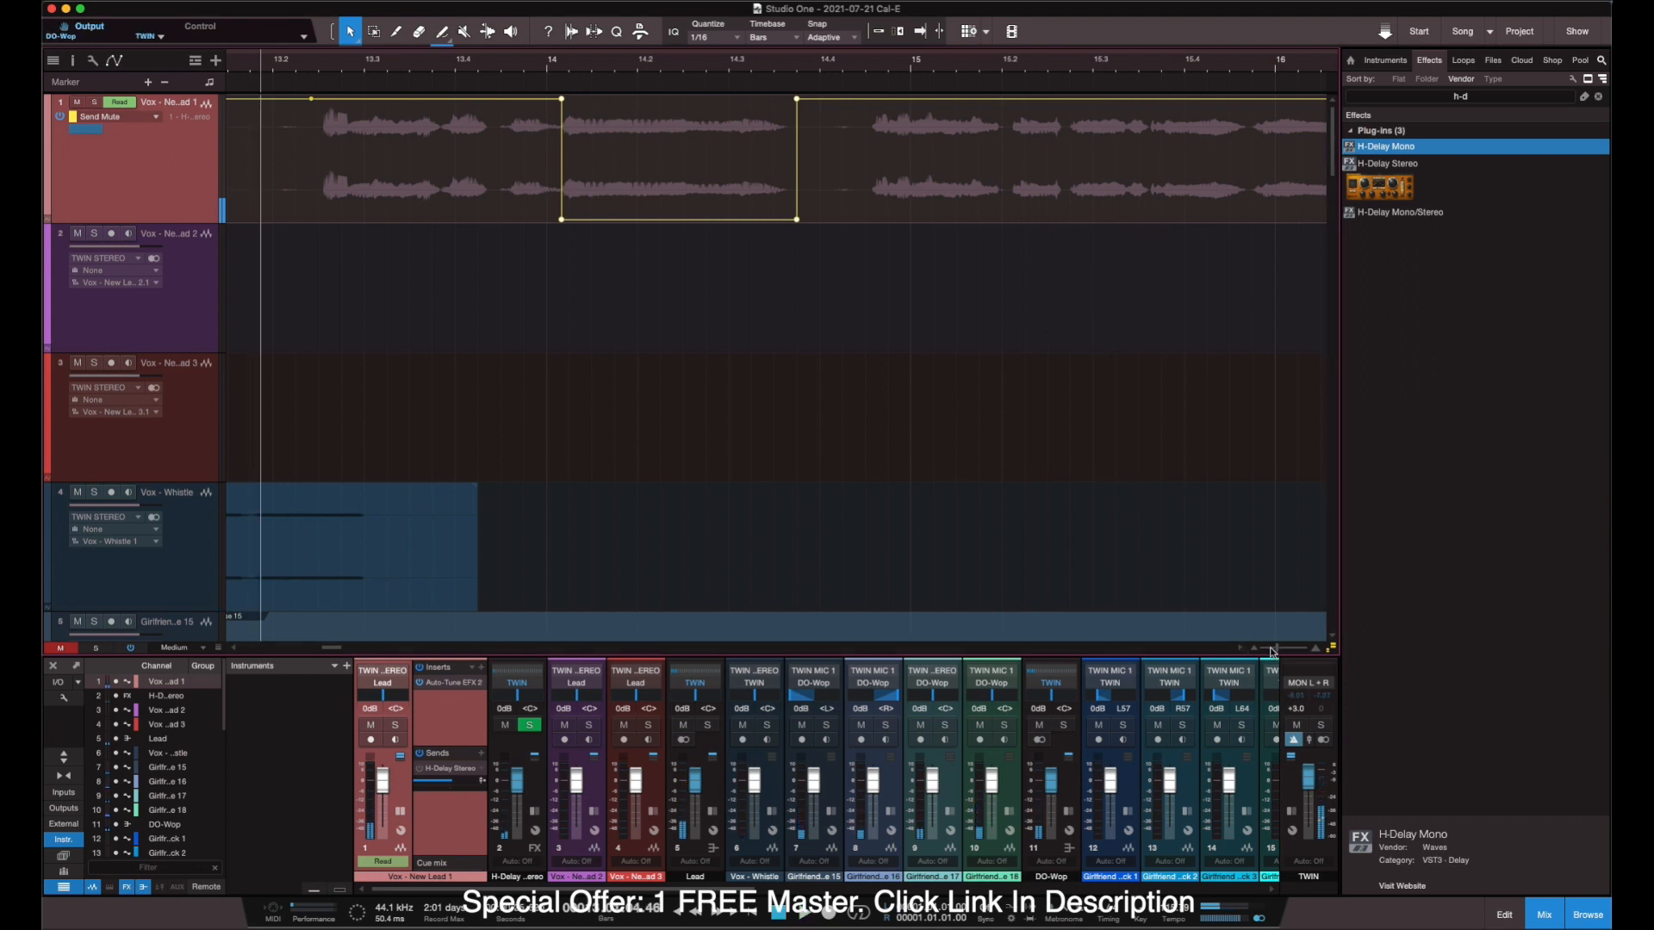
Play the phrase after bar 15 and unmute the delay send from just before bar 16 to just after 16.4.
{"action": "left_click_drag", "start_coordinate": [1278, 652], "coordinate": [1282, 653]}
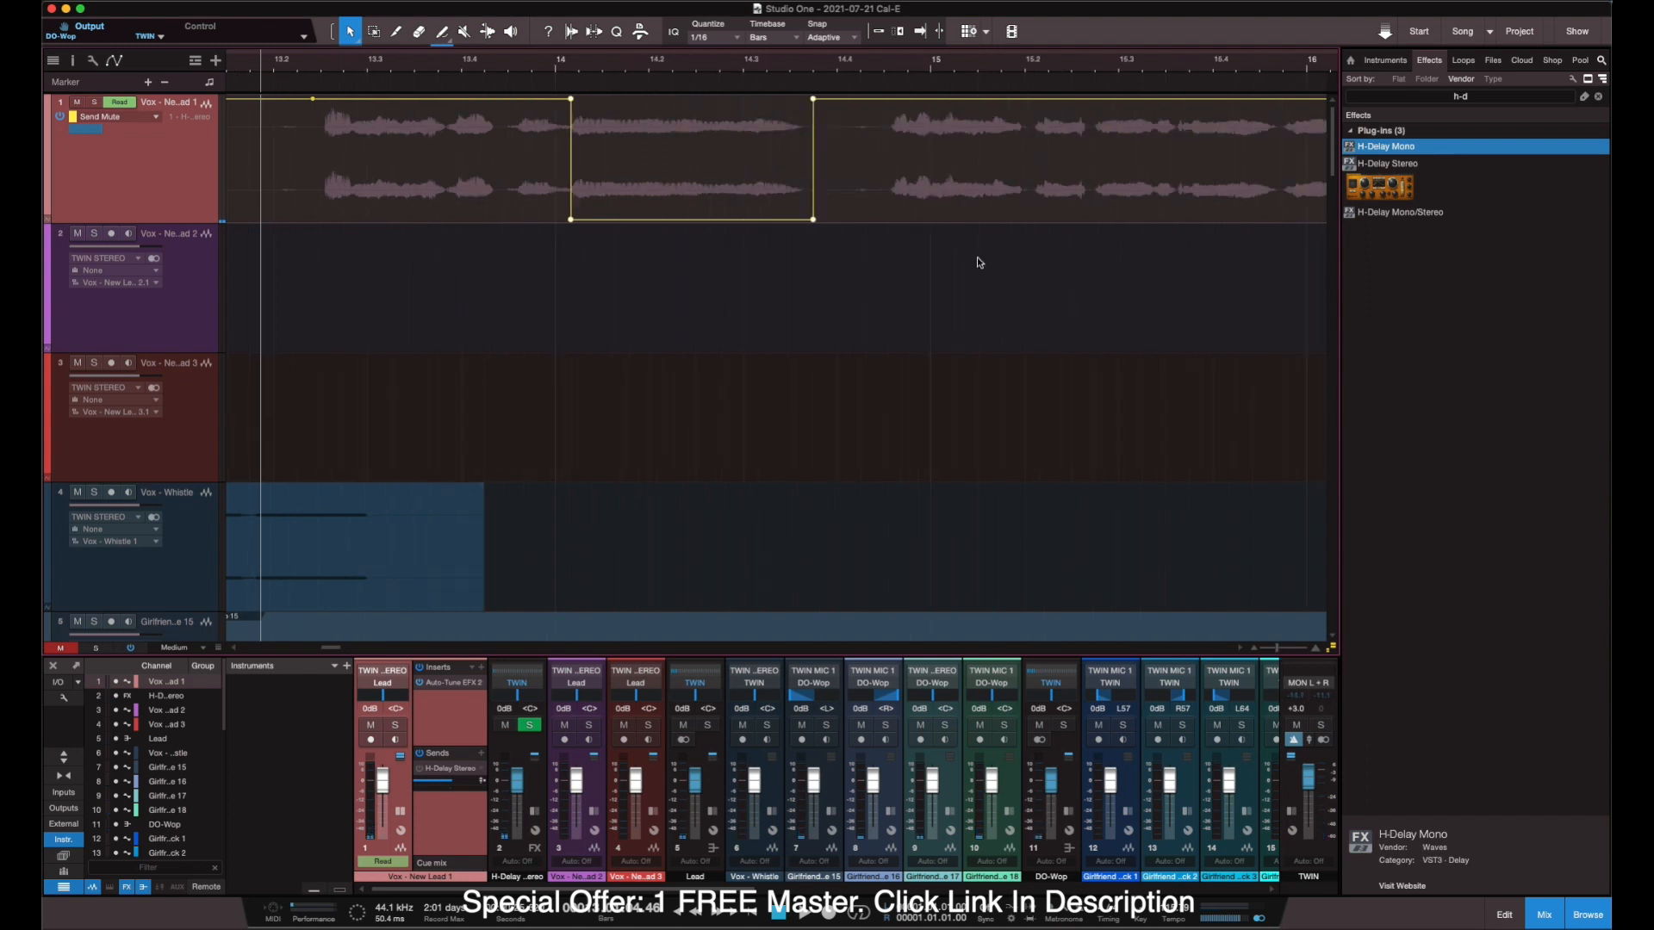
{"action": "left_click", "coordinate": [894, 69]}
{"action": "key", "text": "space"}
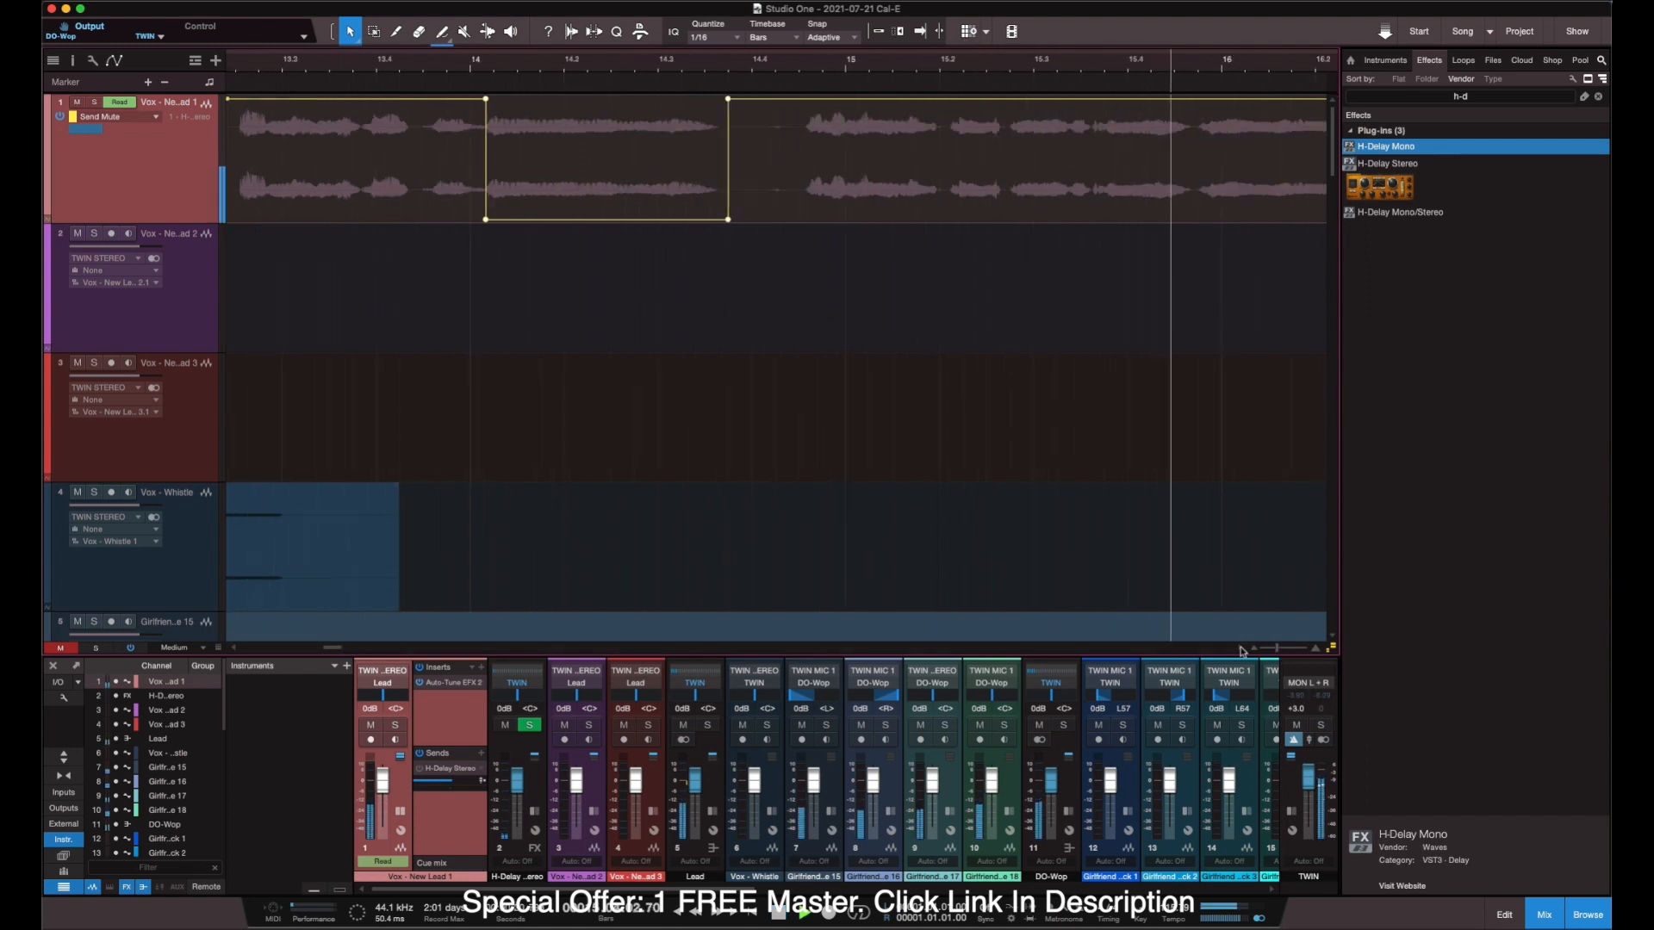
{"action": "key", "text": "space"}
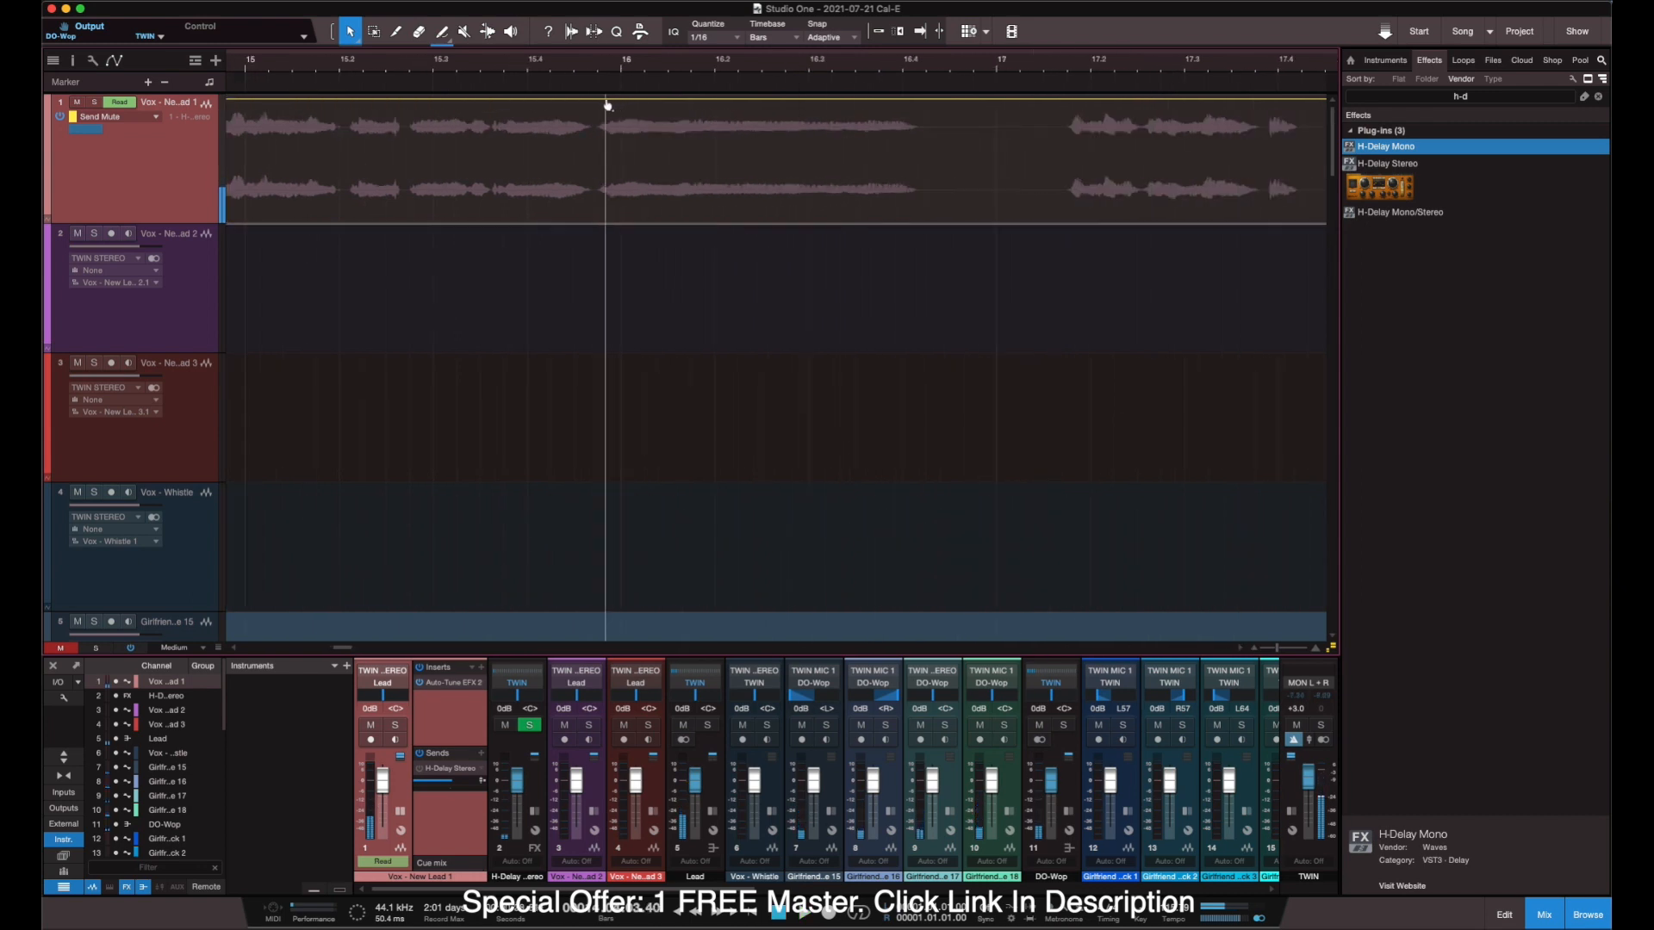
{"action": "left_click", "coordinate": [942, 115], "text": "alt"}
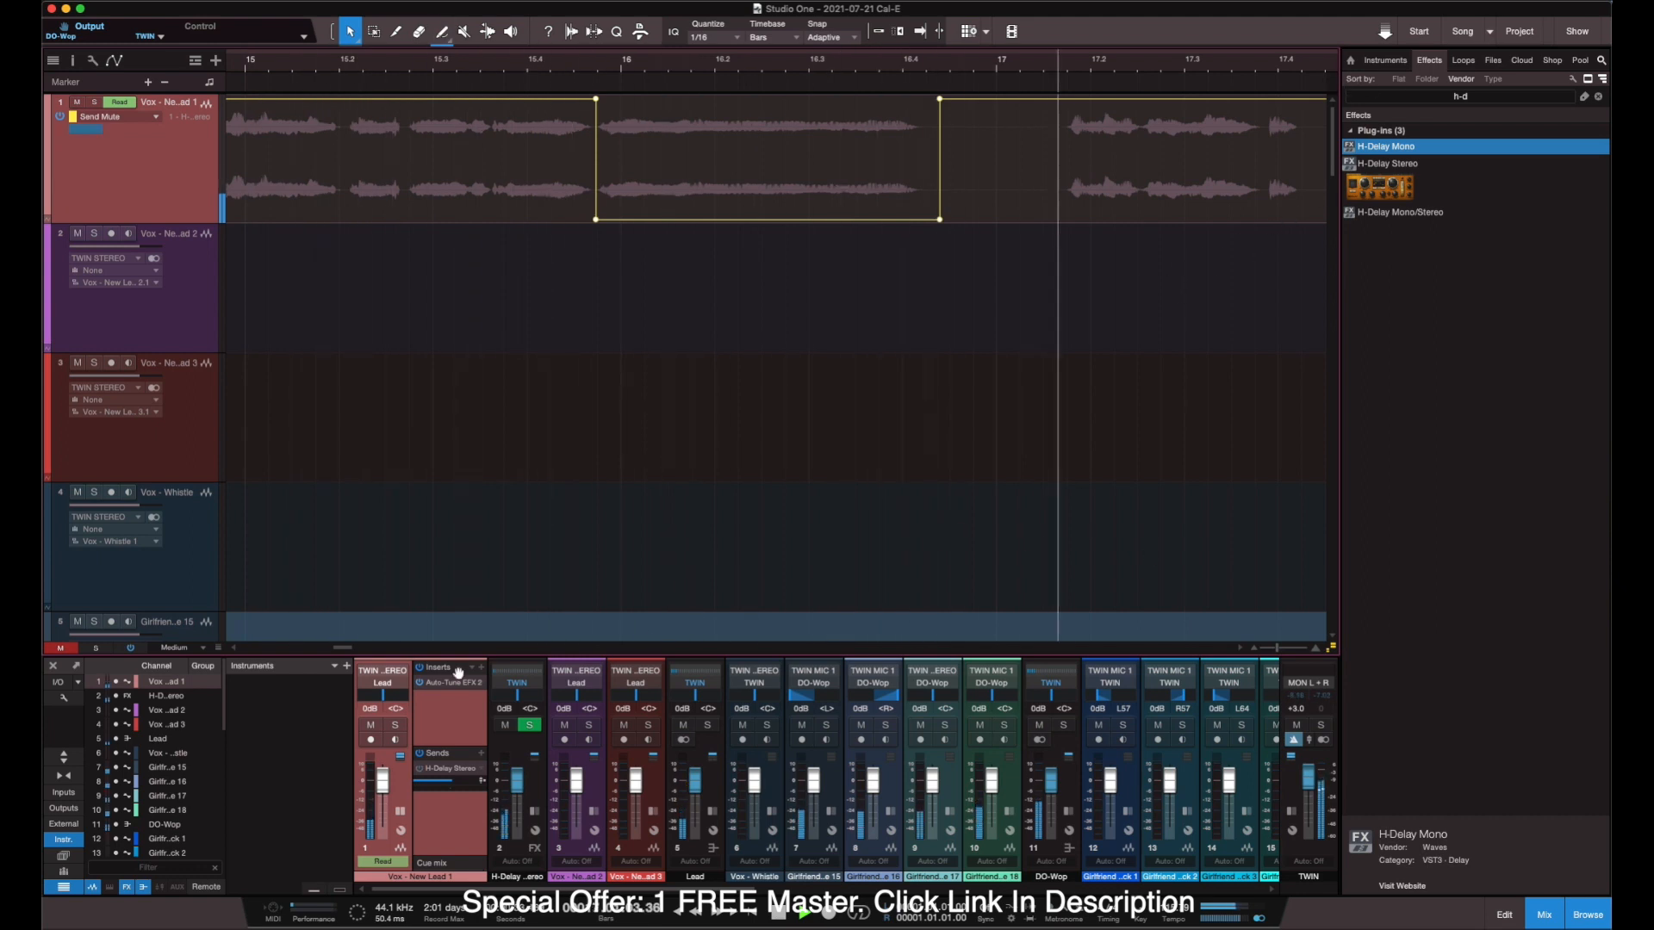
{"action": "key", "text": "space"}
Unmute the delay send on the short phrase between beats 17.3 and 17.4 and play it.
{"action": "left_click", "coordinate": [1203, 106]}
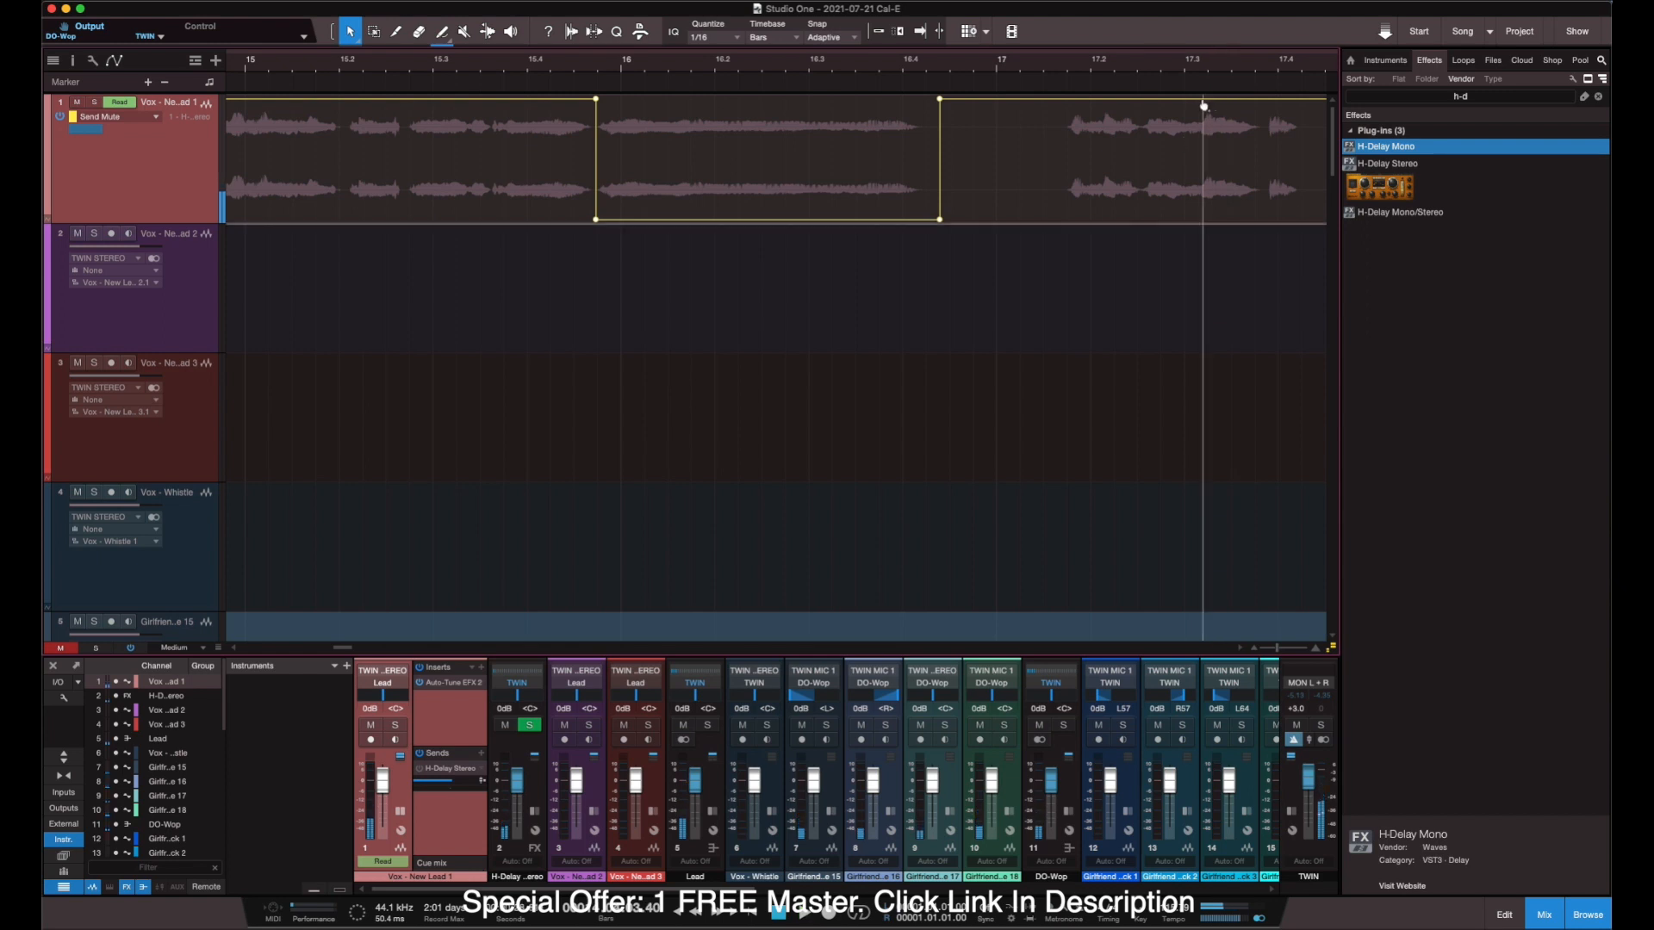
{"action": "left_click", "coordinate": [1263, 99]}
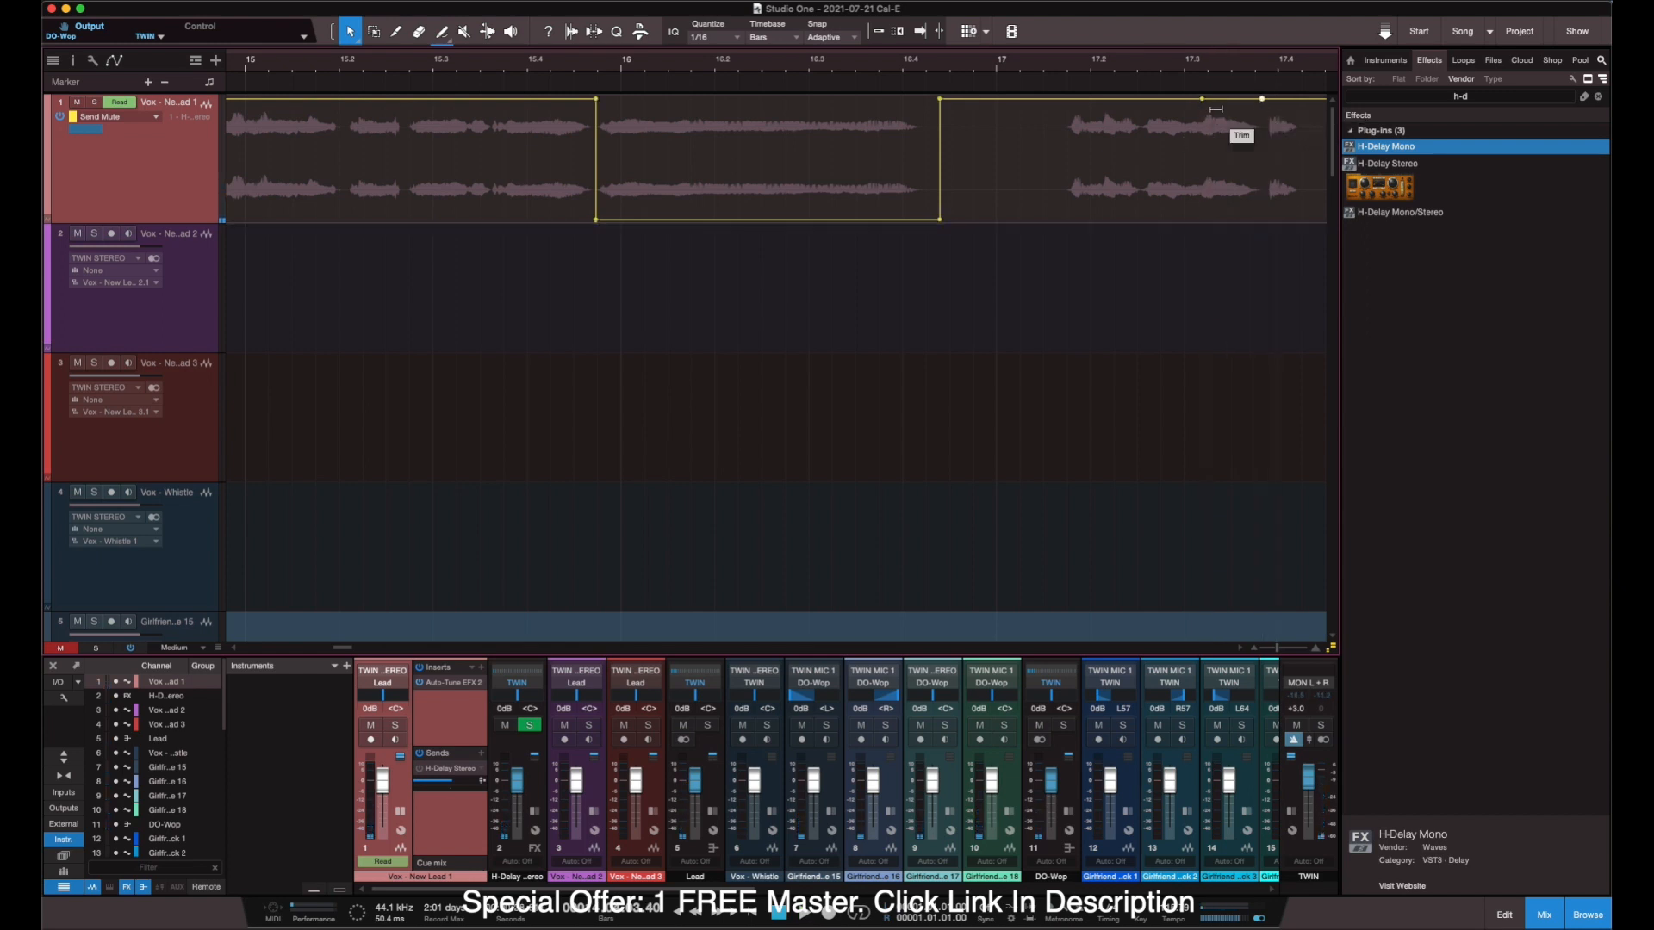
{"action": "left_click_drag", "start_coordinate": [1228, 158], "coordinate": [1227, 216]}
{"action": "left_click", "coordinate": [1132, 68]}
{"action": "key", "text": "space"}
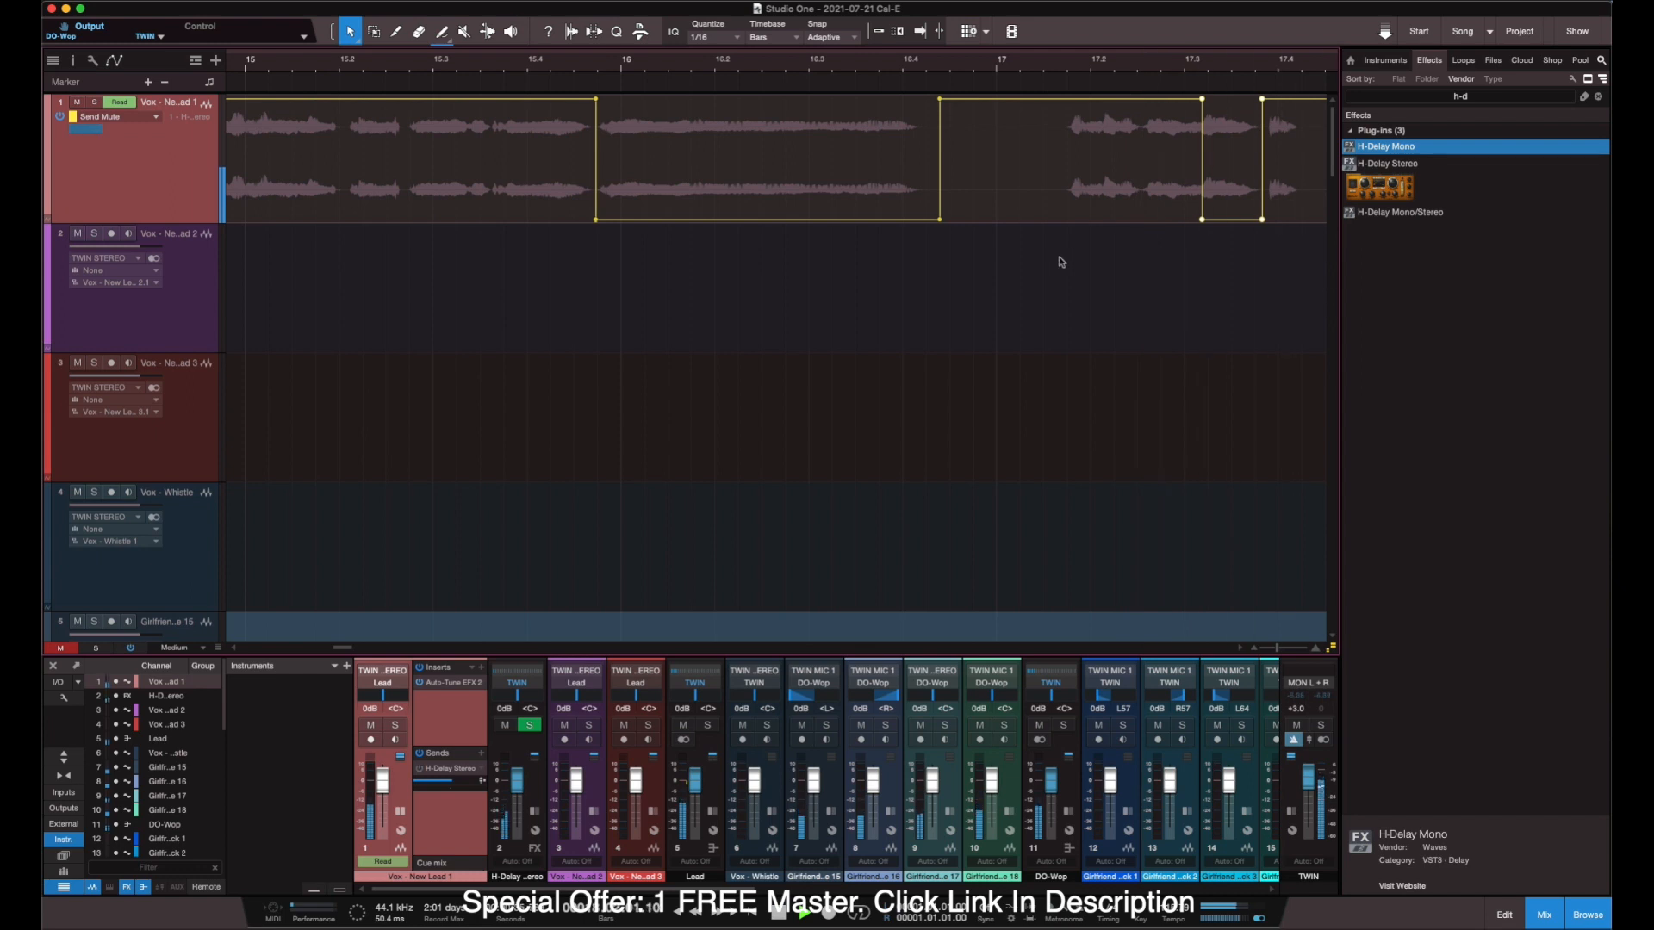
{"action": "key", "text": "space"}
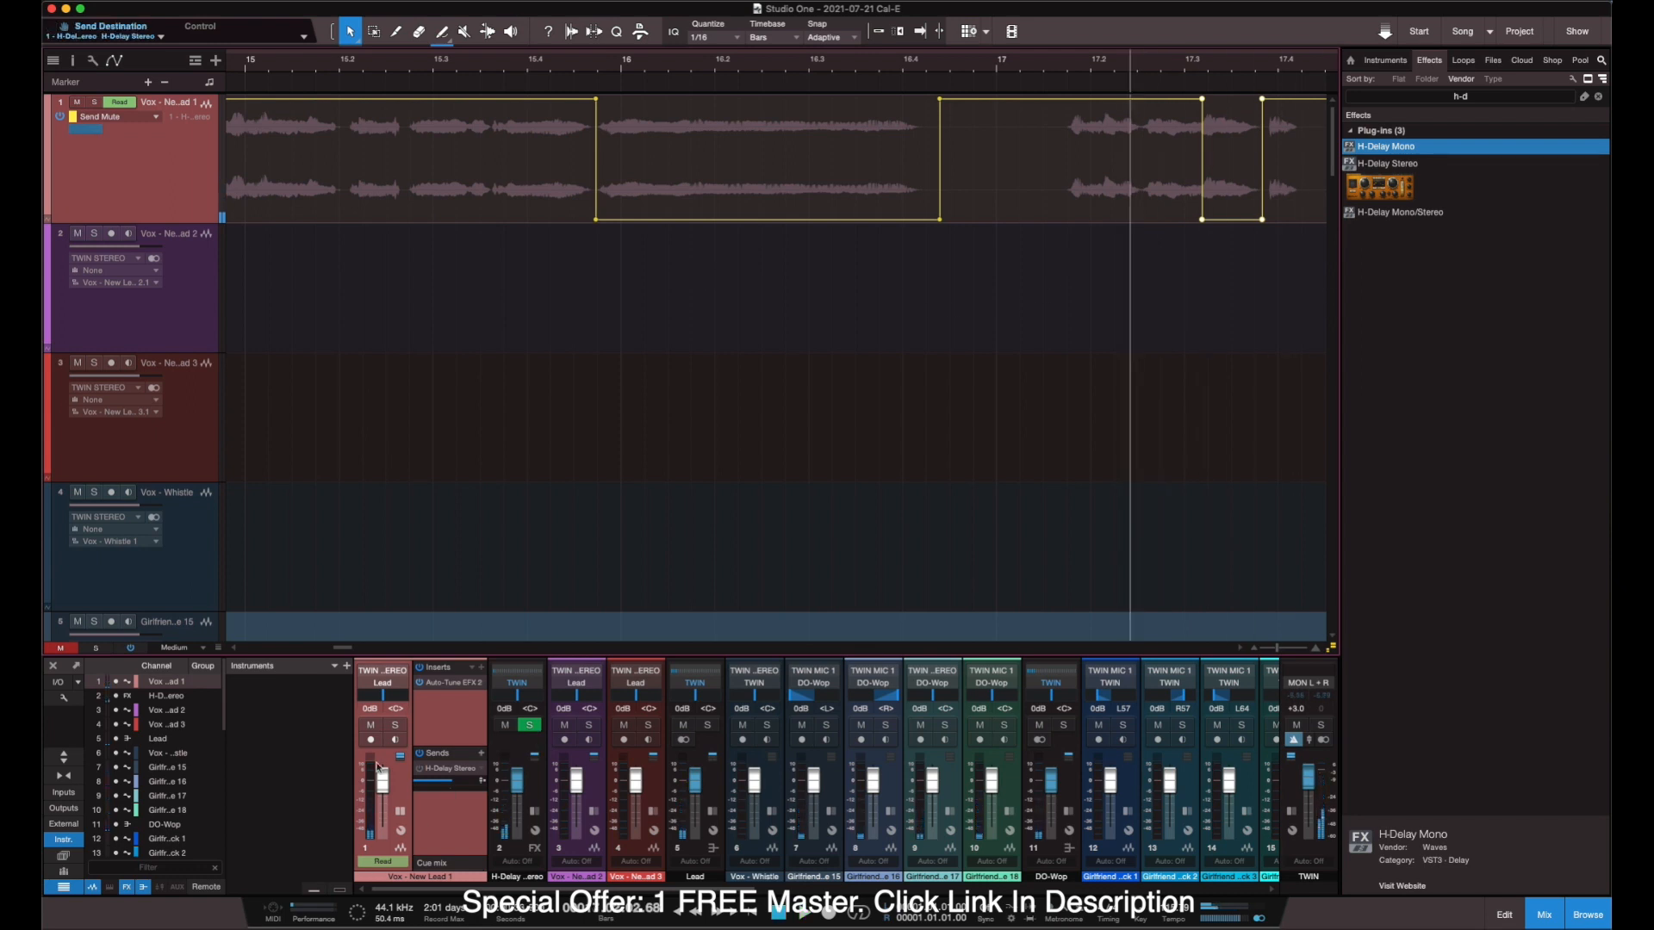
Expand the H-Delay Stereo effect channel and open its H-Delay insert during playback to review the filter settings.
{"action": "left_click", "coordinate": [536, 770]}
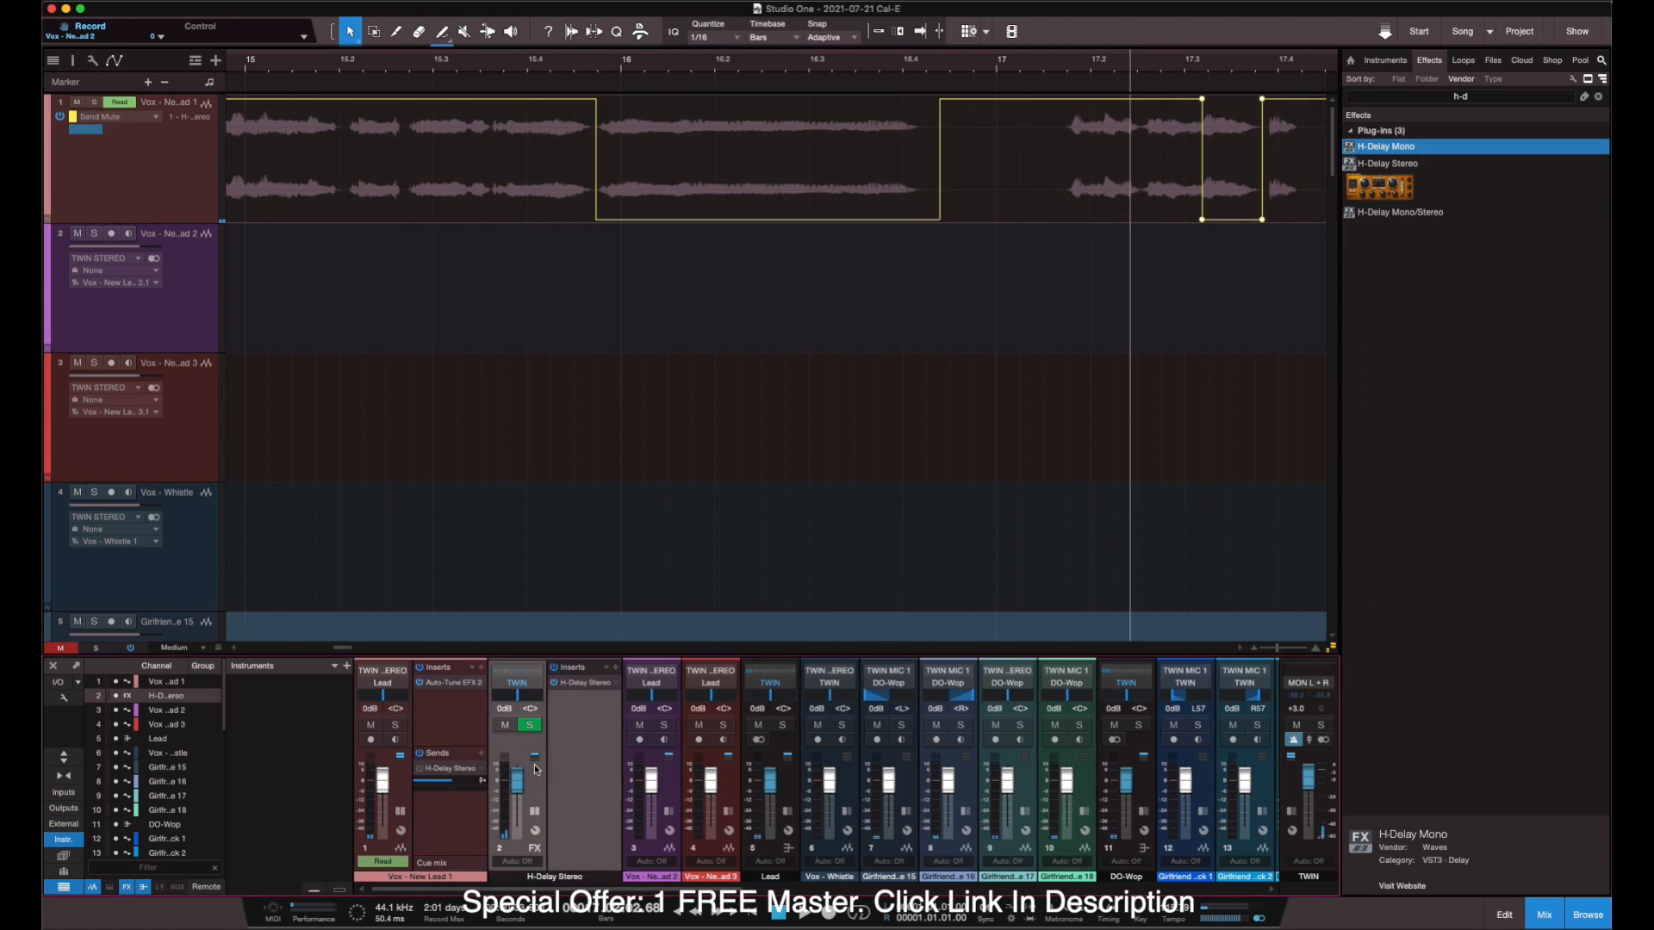
{"action": "left_click", "coordinate": [587, 683]}
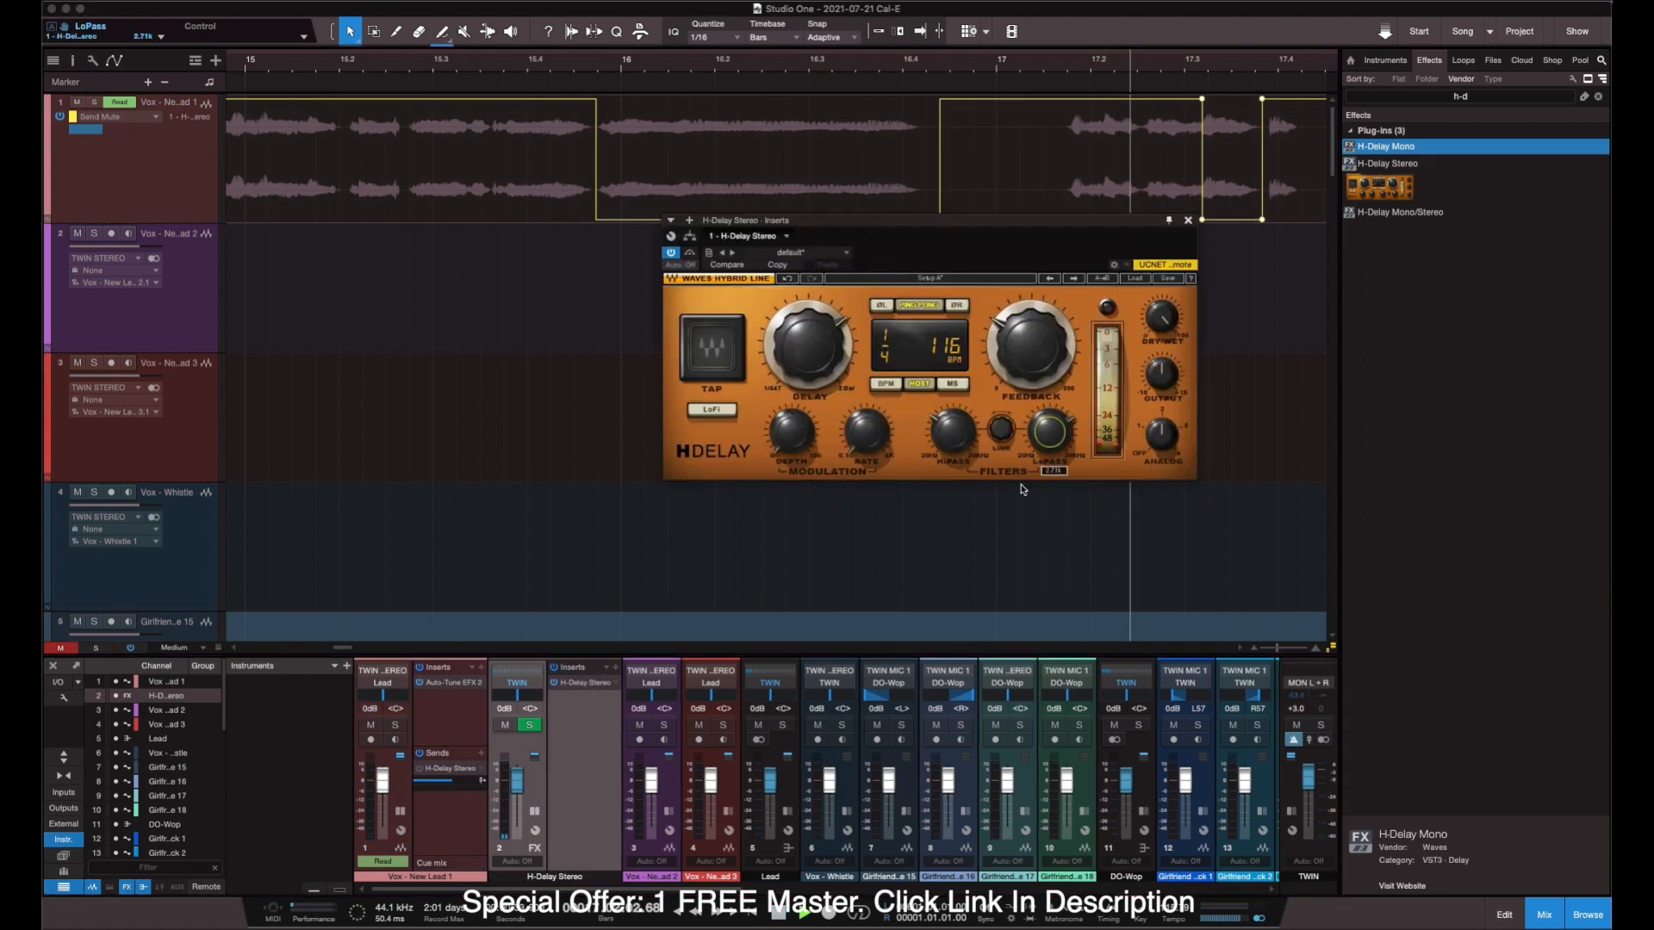
{"action": "key", "text": "space"}
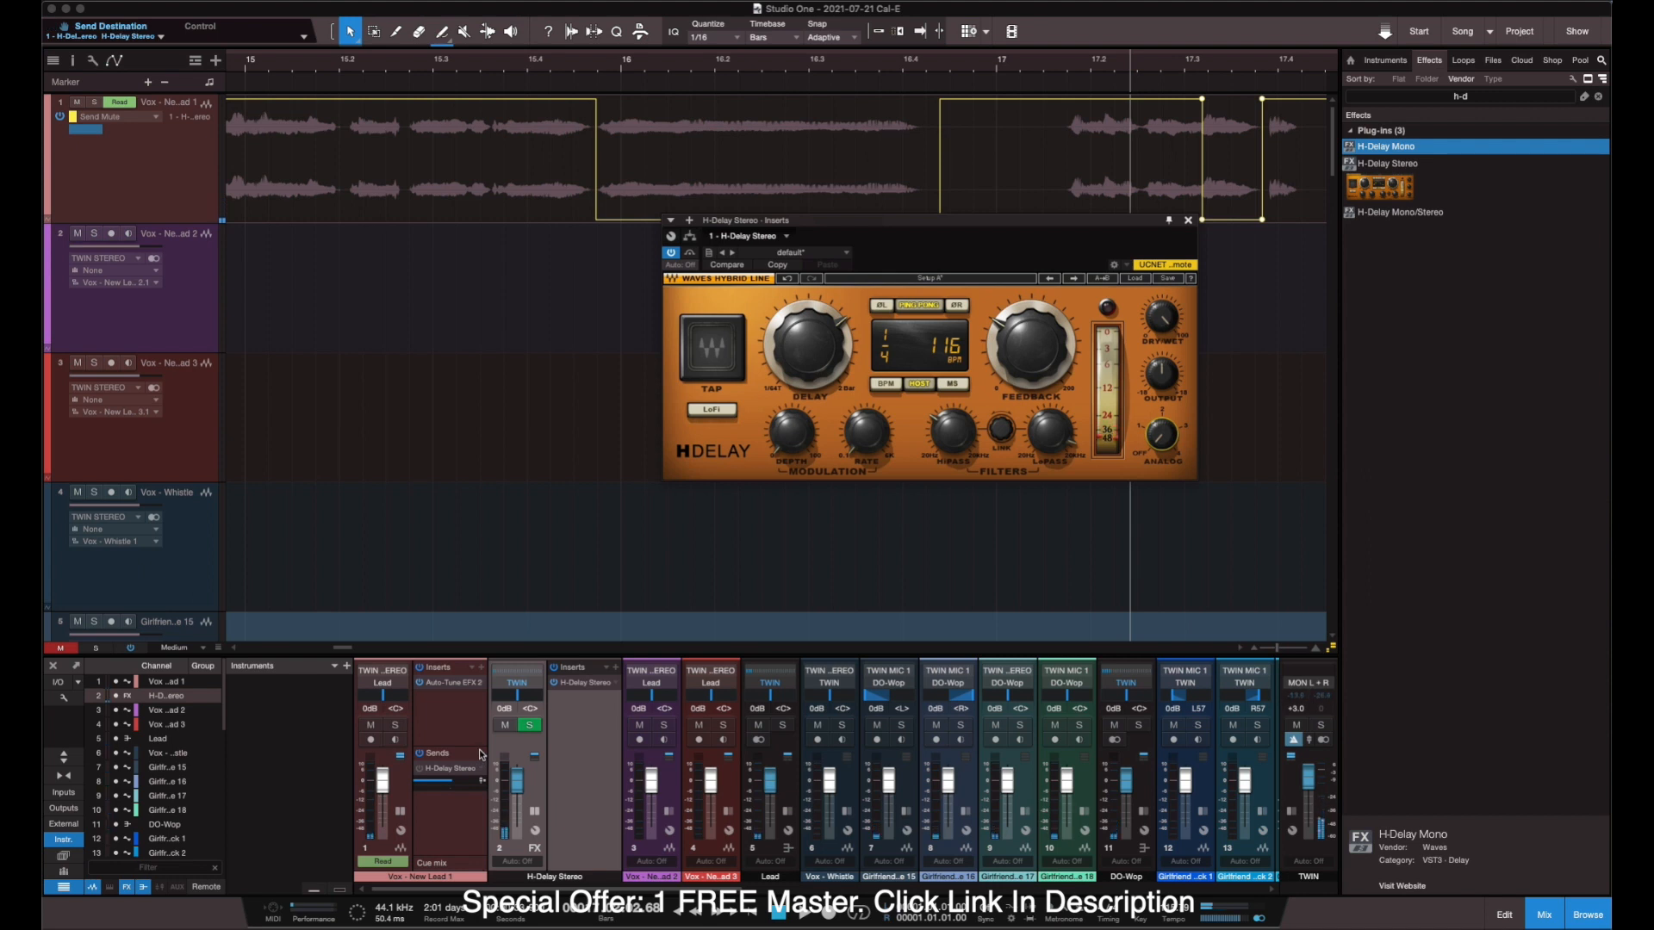
Lower the H-Delay Stereo effect channel's volume to about -6.5 dB and play the lead vocal with it.
{"action": "double_click", "coordinate": [560, 757]}
{"action": "double_click", "coordinate": [538, 773]}
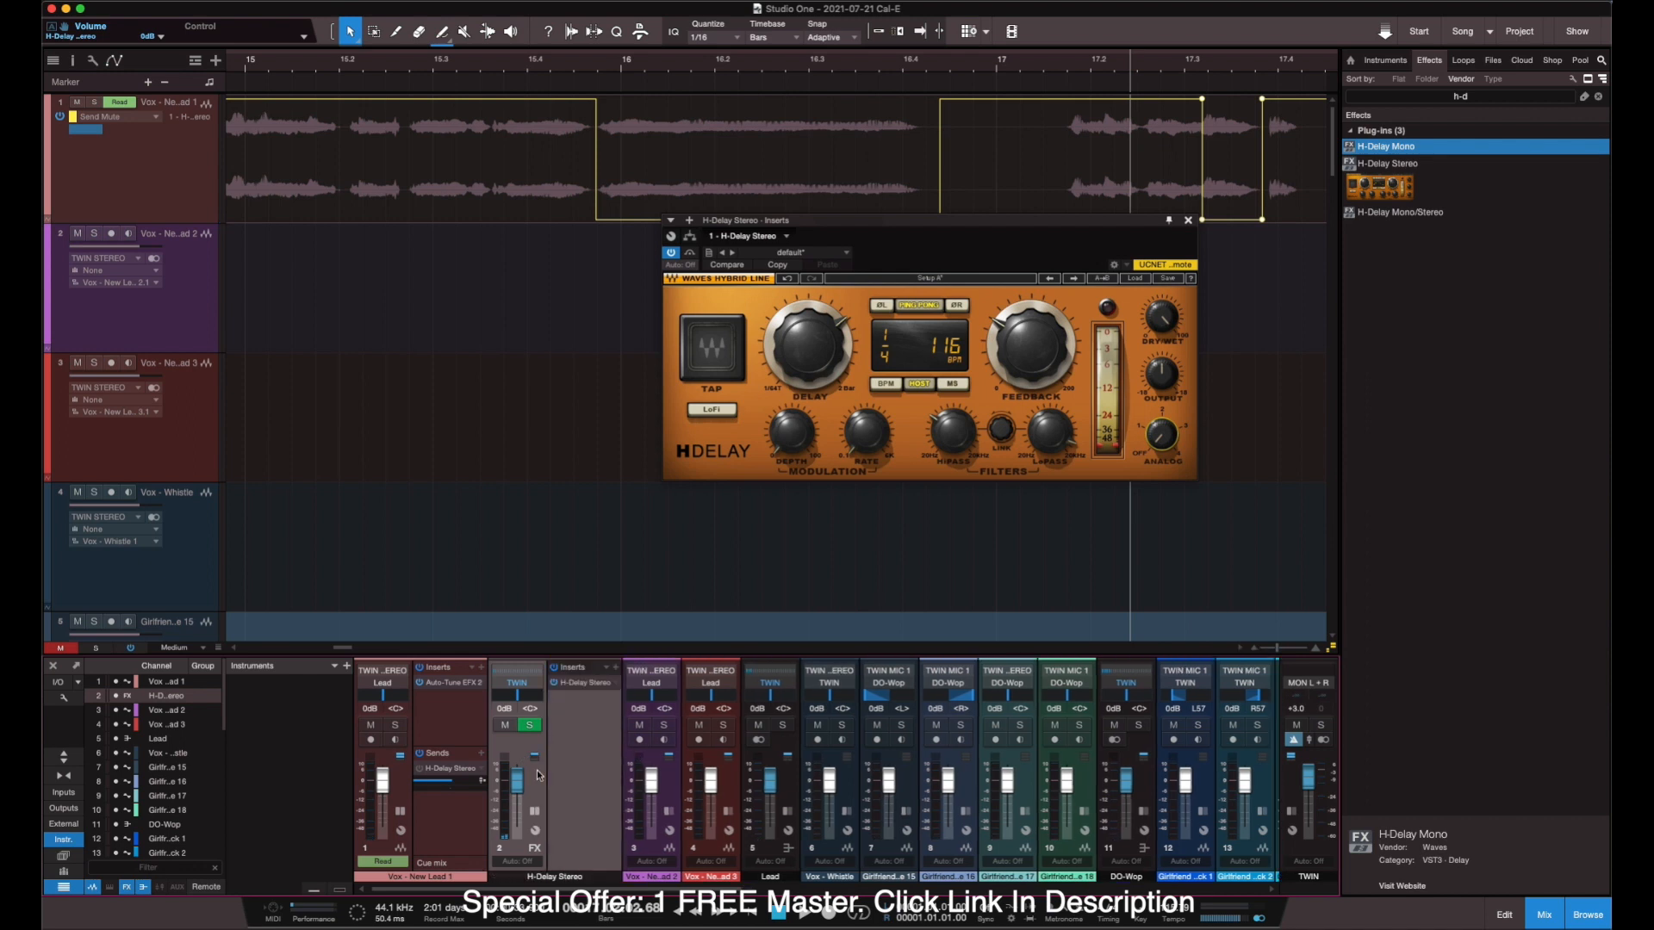
{"action": "left_click_drag", "start_coordinate": [521, 789], "coordinate": [521, 798]}
{"action": "key", "text": "space"}
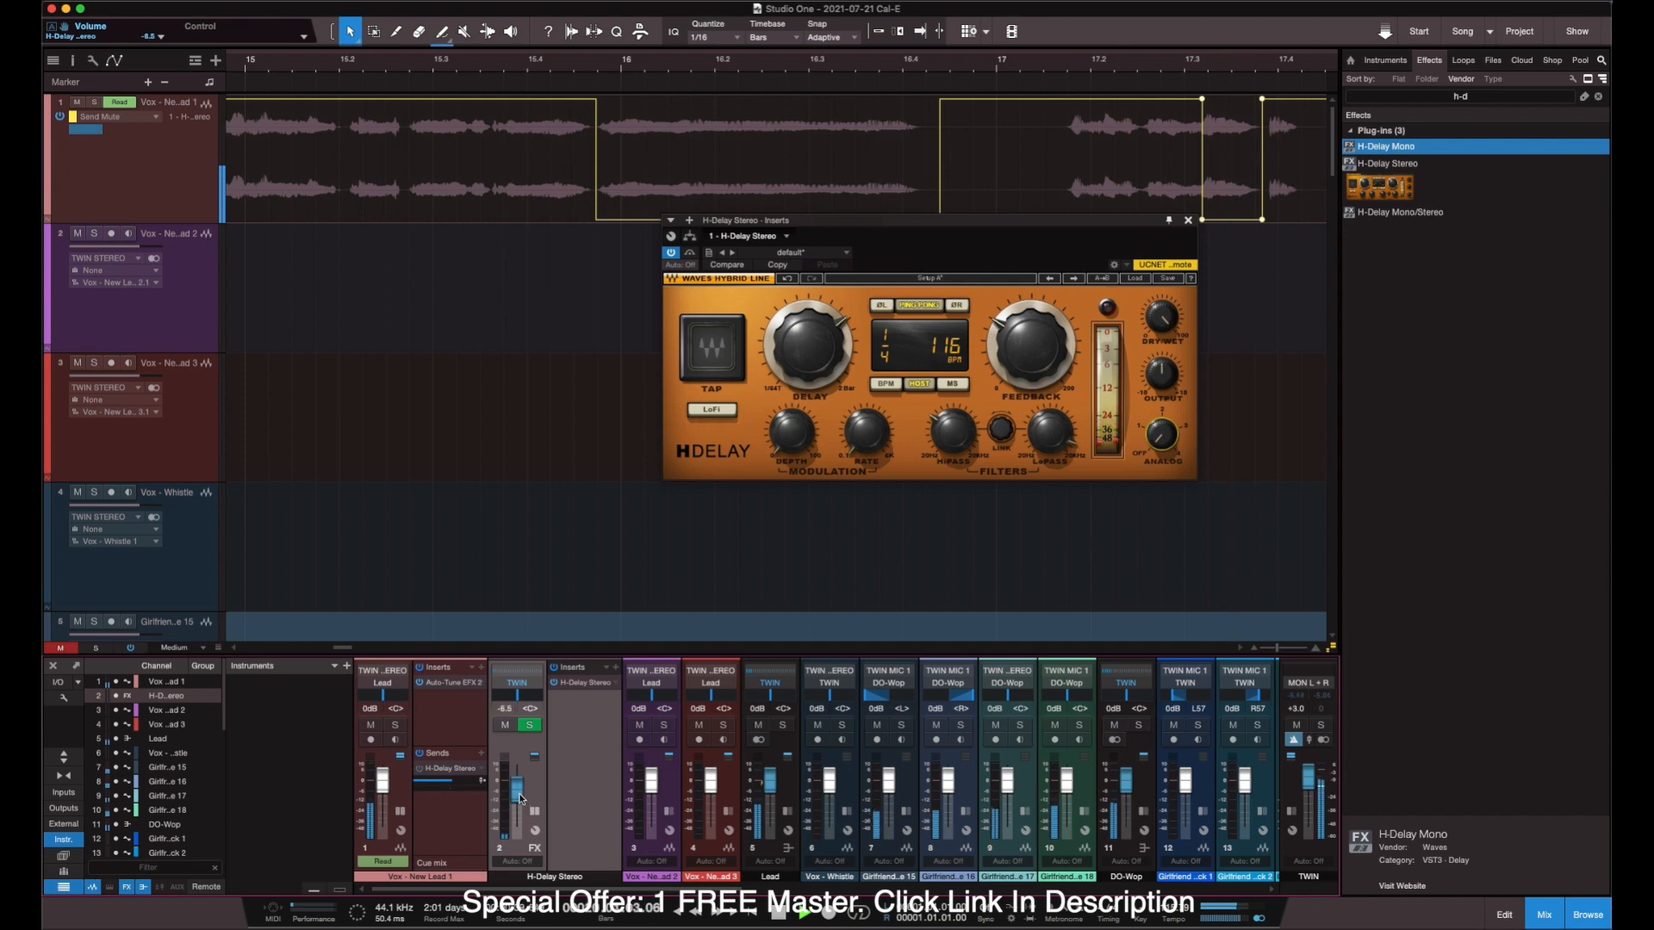
Play the lead vocal from about bar 18 with autoscroll enabled to find the next phrase for a delay throw.
{"action": "left_click_drag", "start_coordinate": [1282, 659], "coordinate": [1275, 652]}
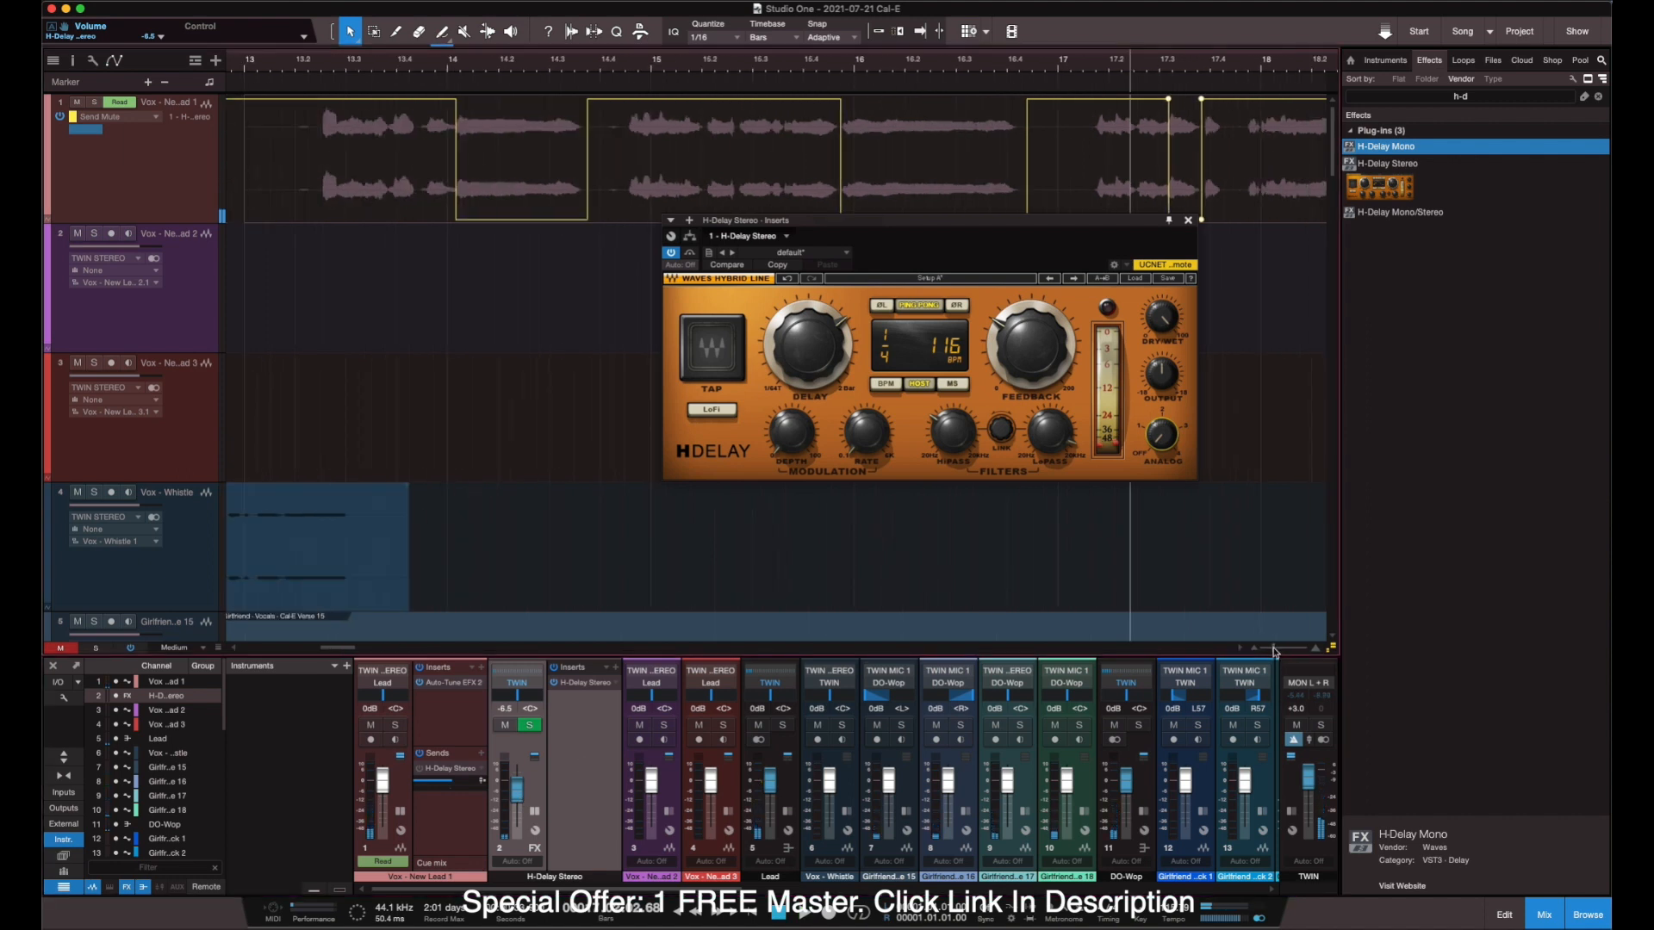
{"action": "left_click", "coordinate": [1283, 86]}
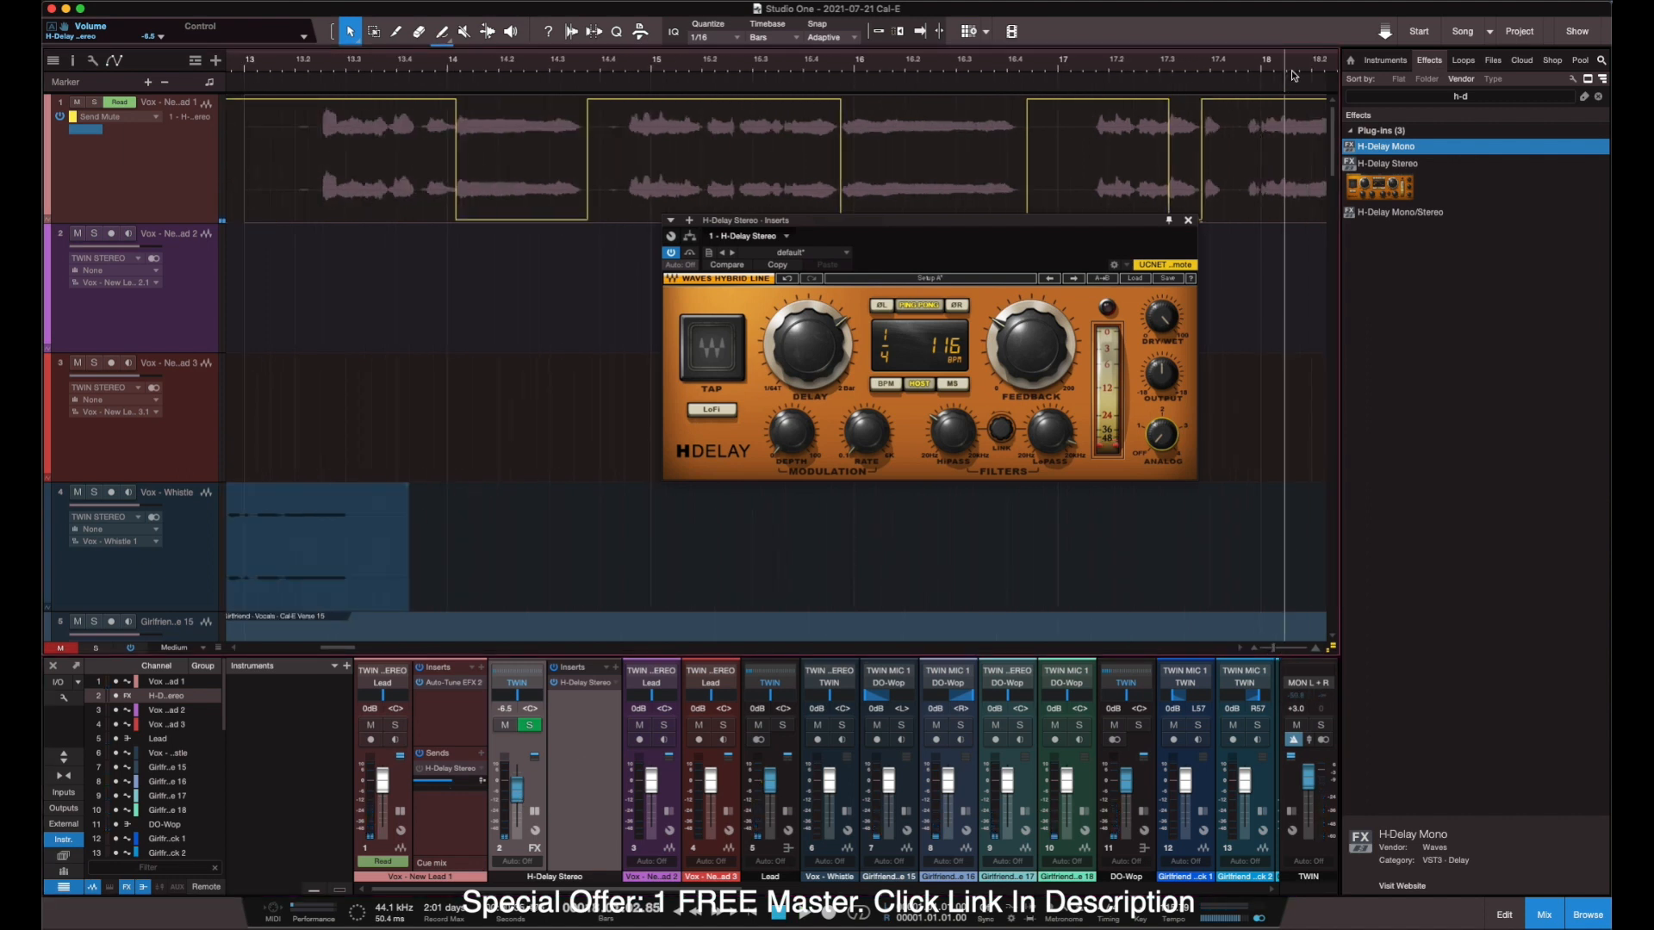
{"action": "key", "text": "space"}
{"action": "left_click", "coordinate": [920, 31]}
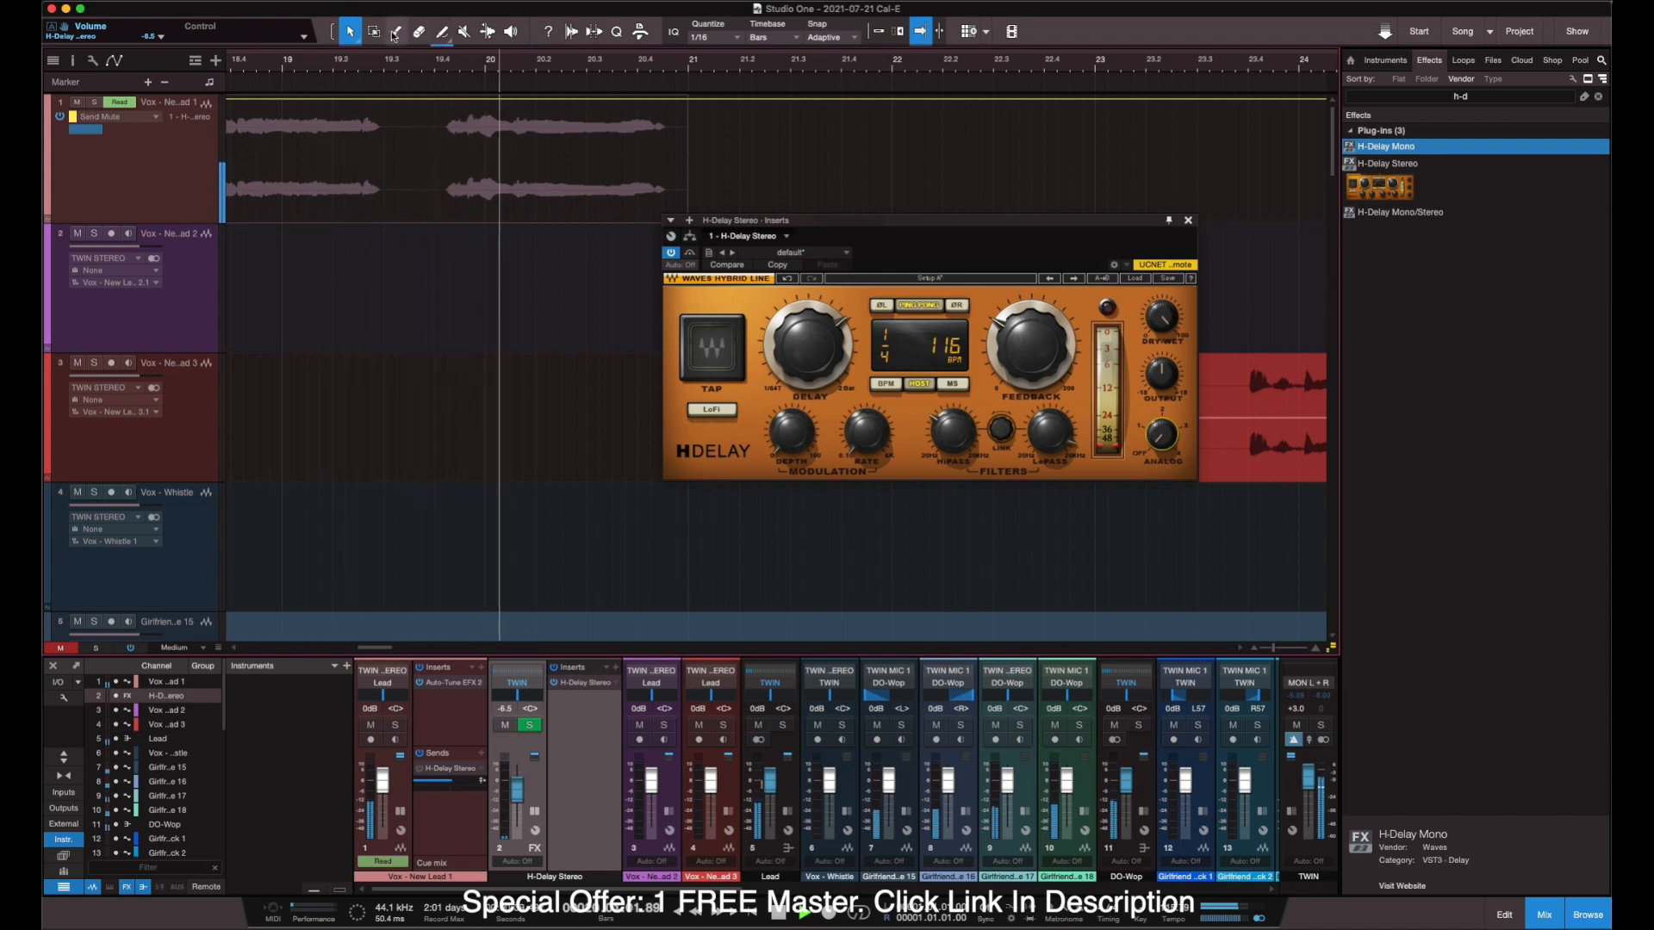
{"action": "key", "text": "space"}
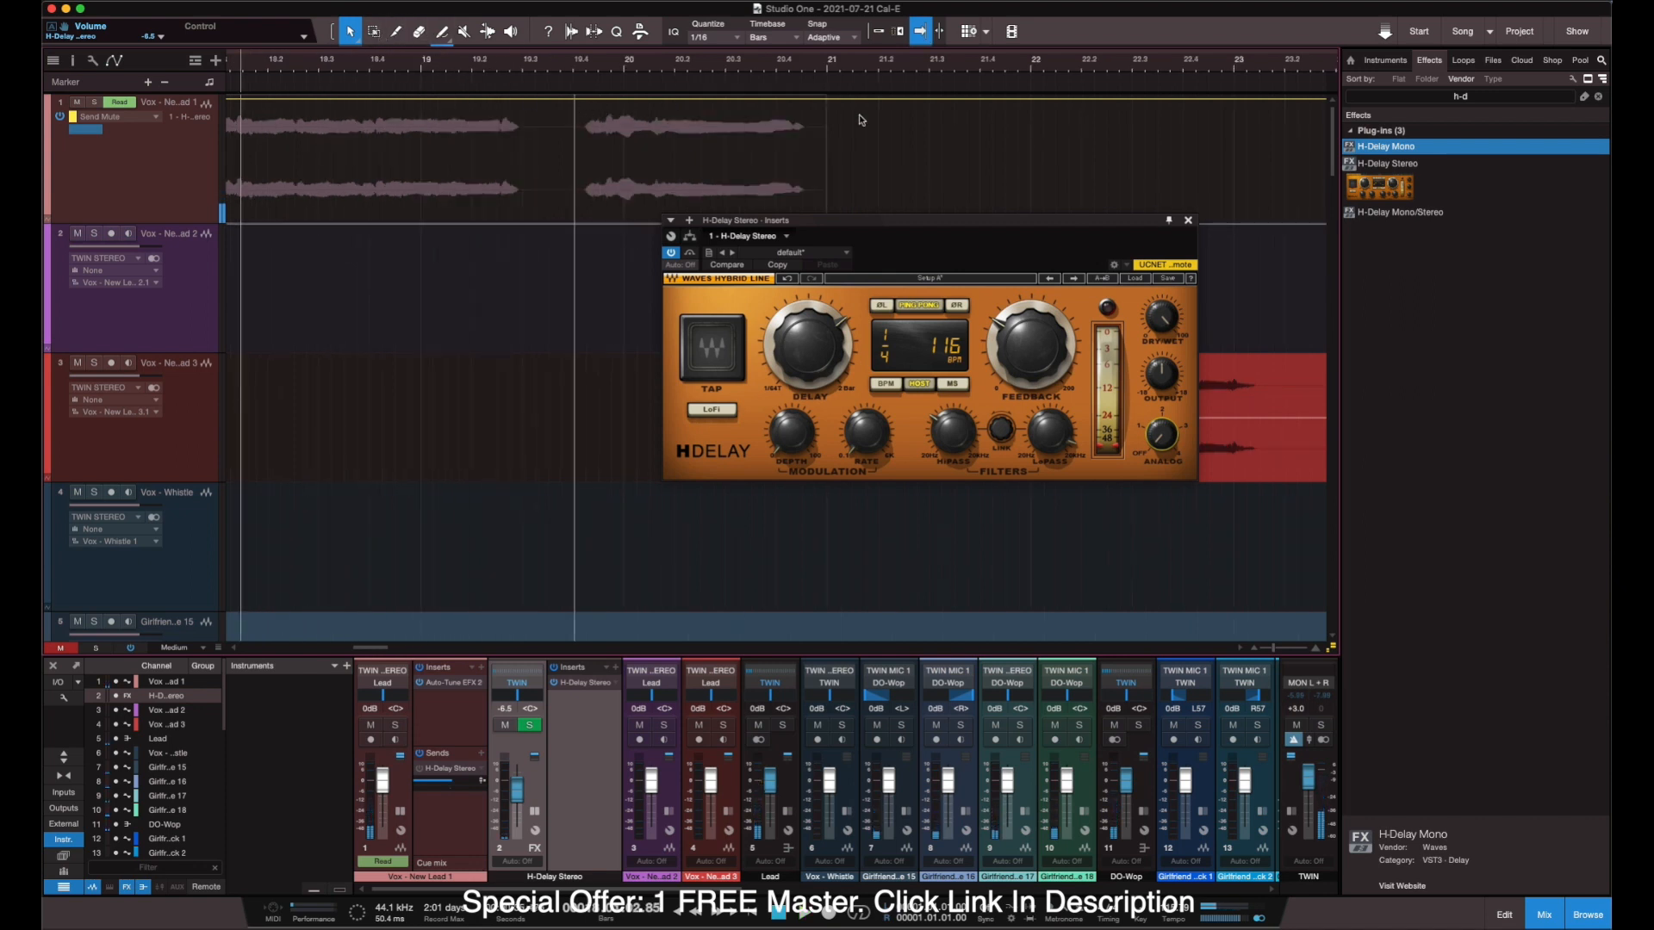
Unmute the delay send from about 19.4 to just after bar 21, play the phrase, and close the Auto-Tune window.
{"action": "left_click", "coordinate": [575, 100]}
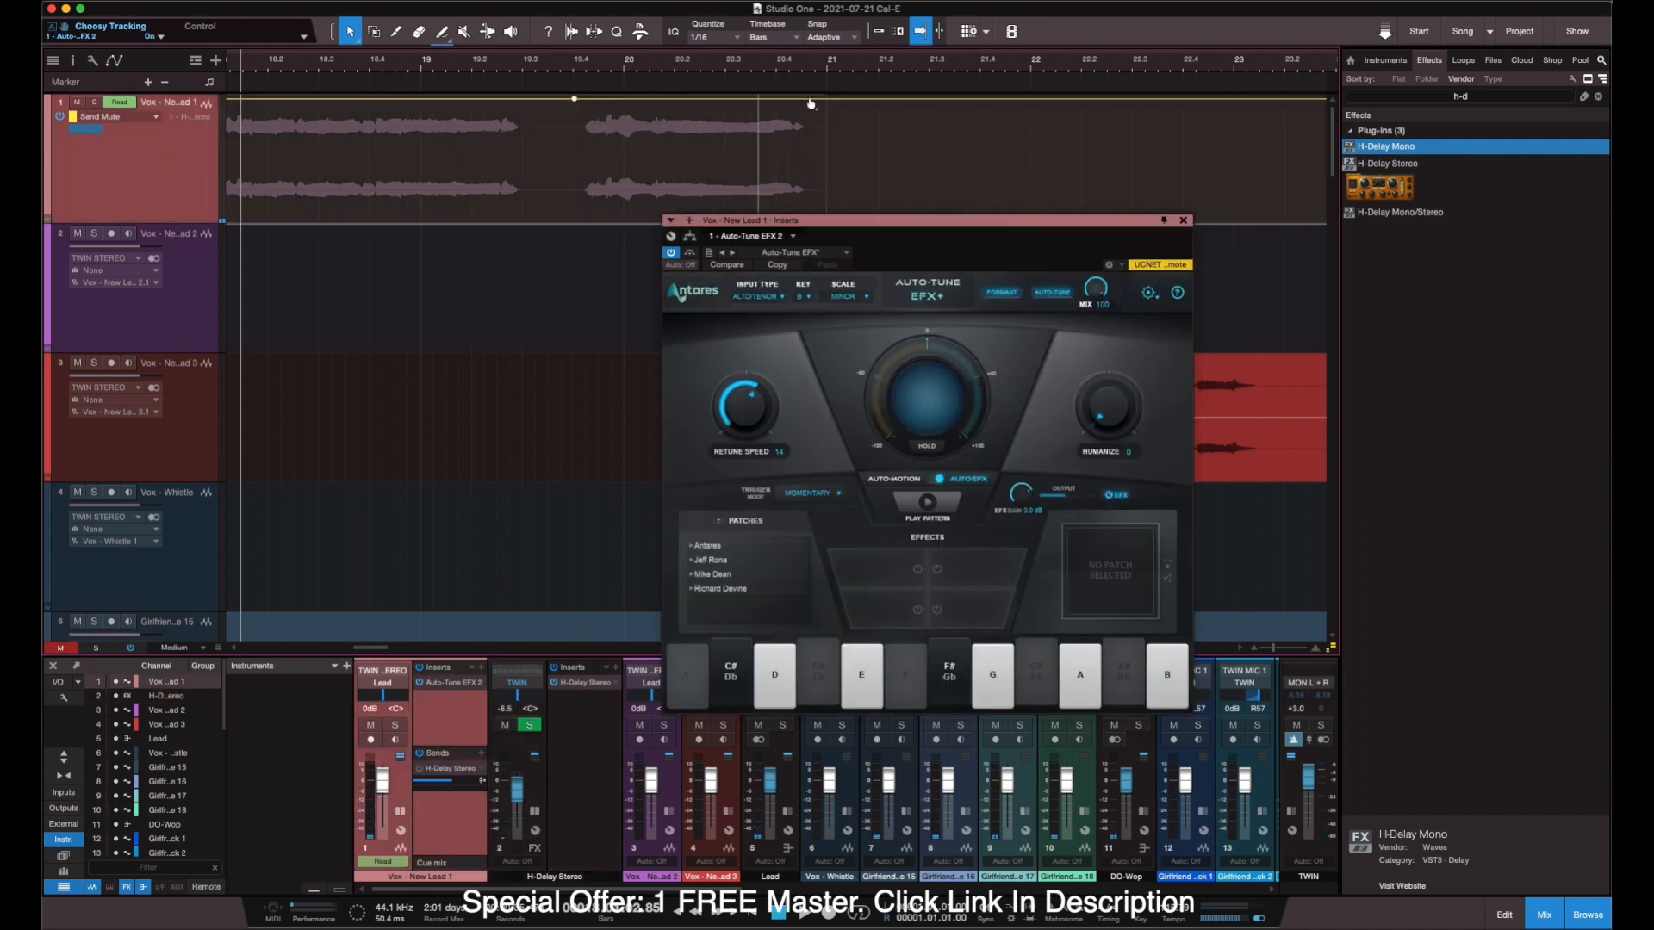
{"action": "left_click", "coordinate": [836, 100]}
{"action": "left_click_drag", "start_coordinate": [720, 119], "coordinate": [706, 211]}
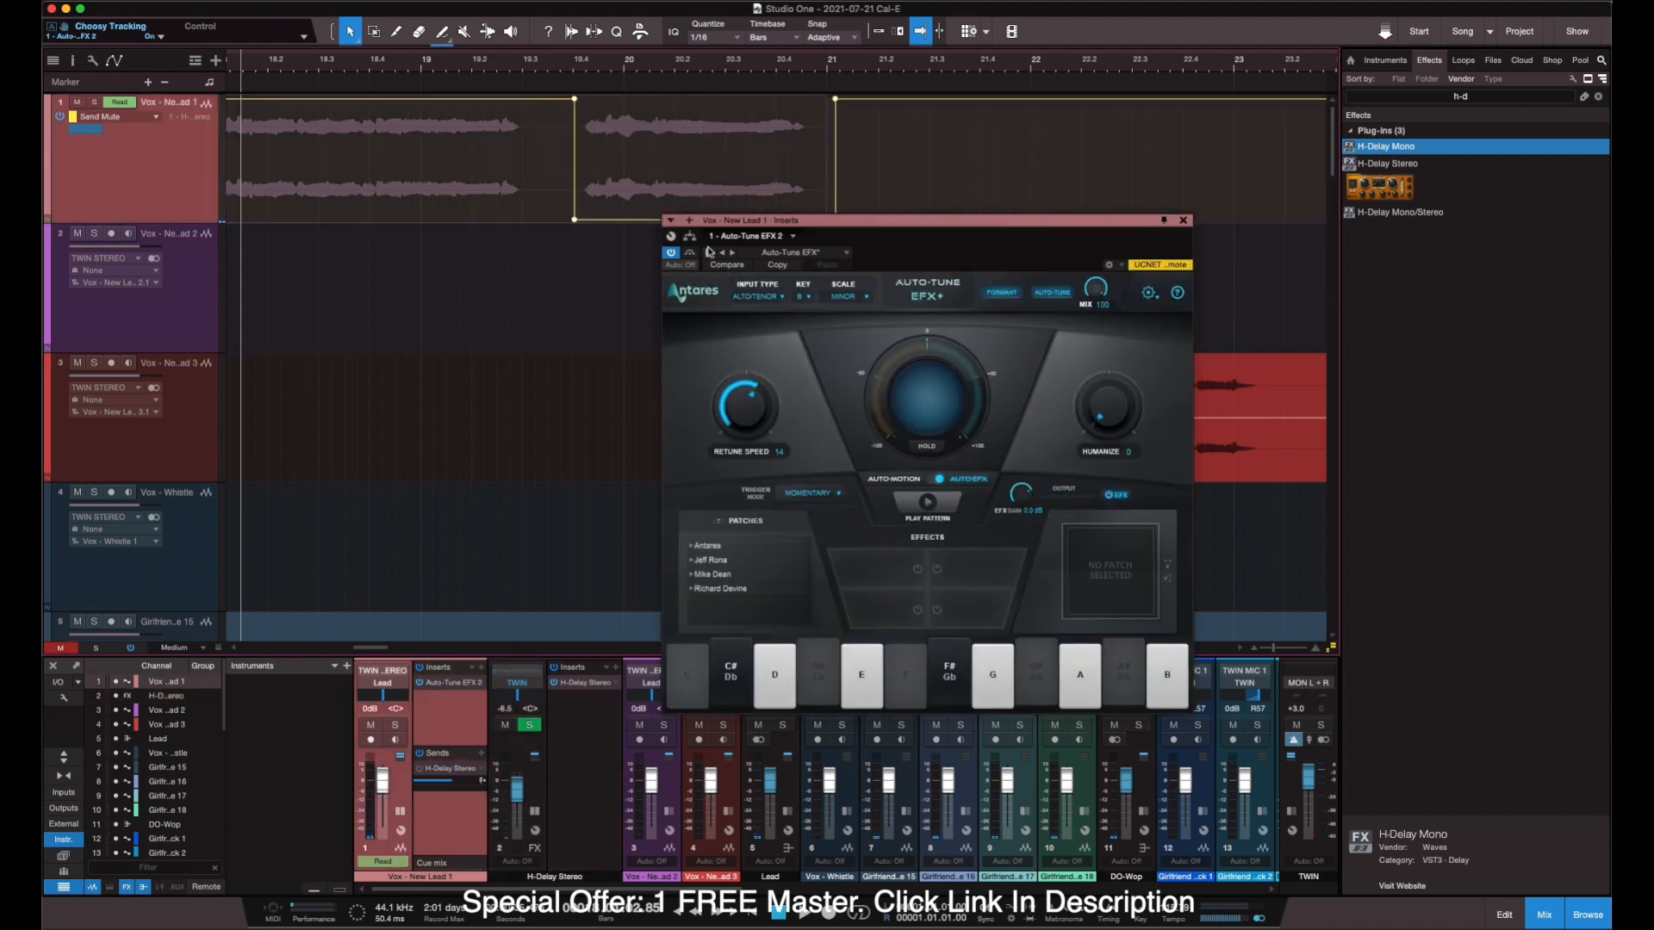
{"action": "key", "text": "space"}
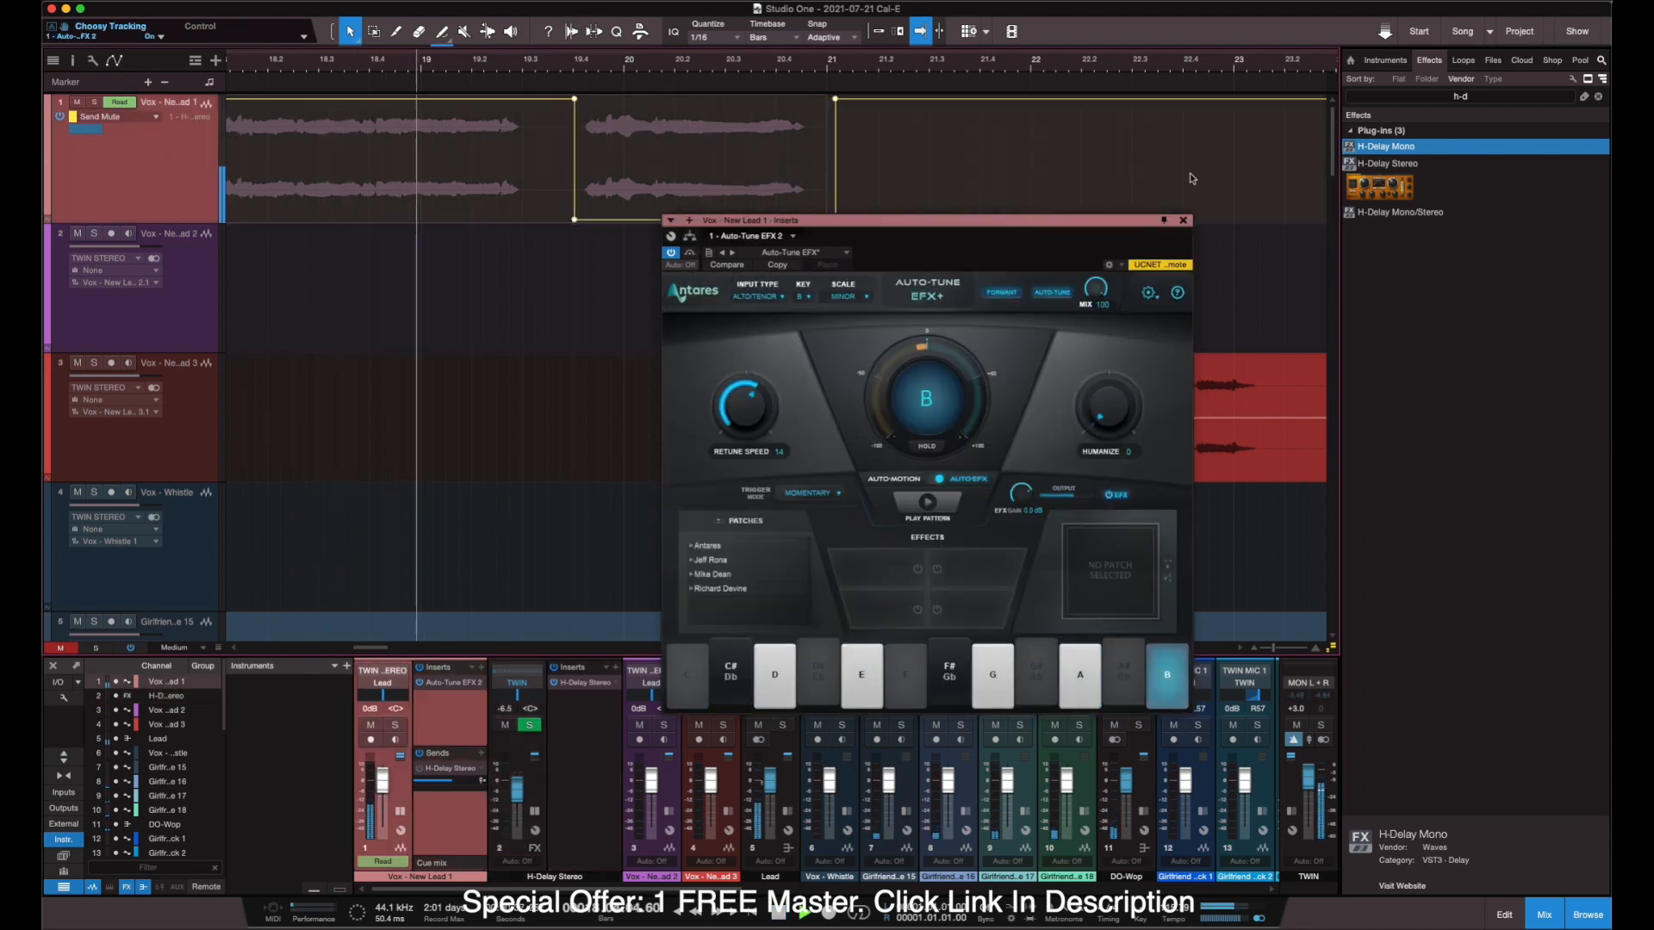
{"action": "left_click", "coordinate": [1183, 221]}
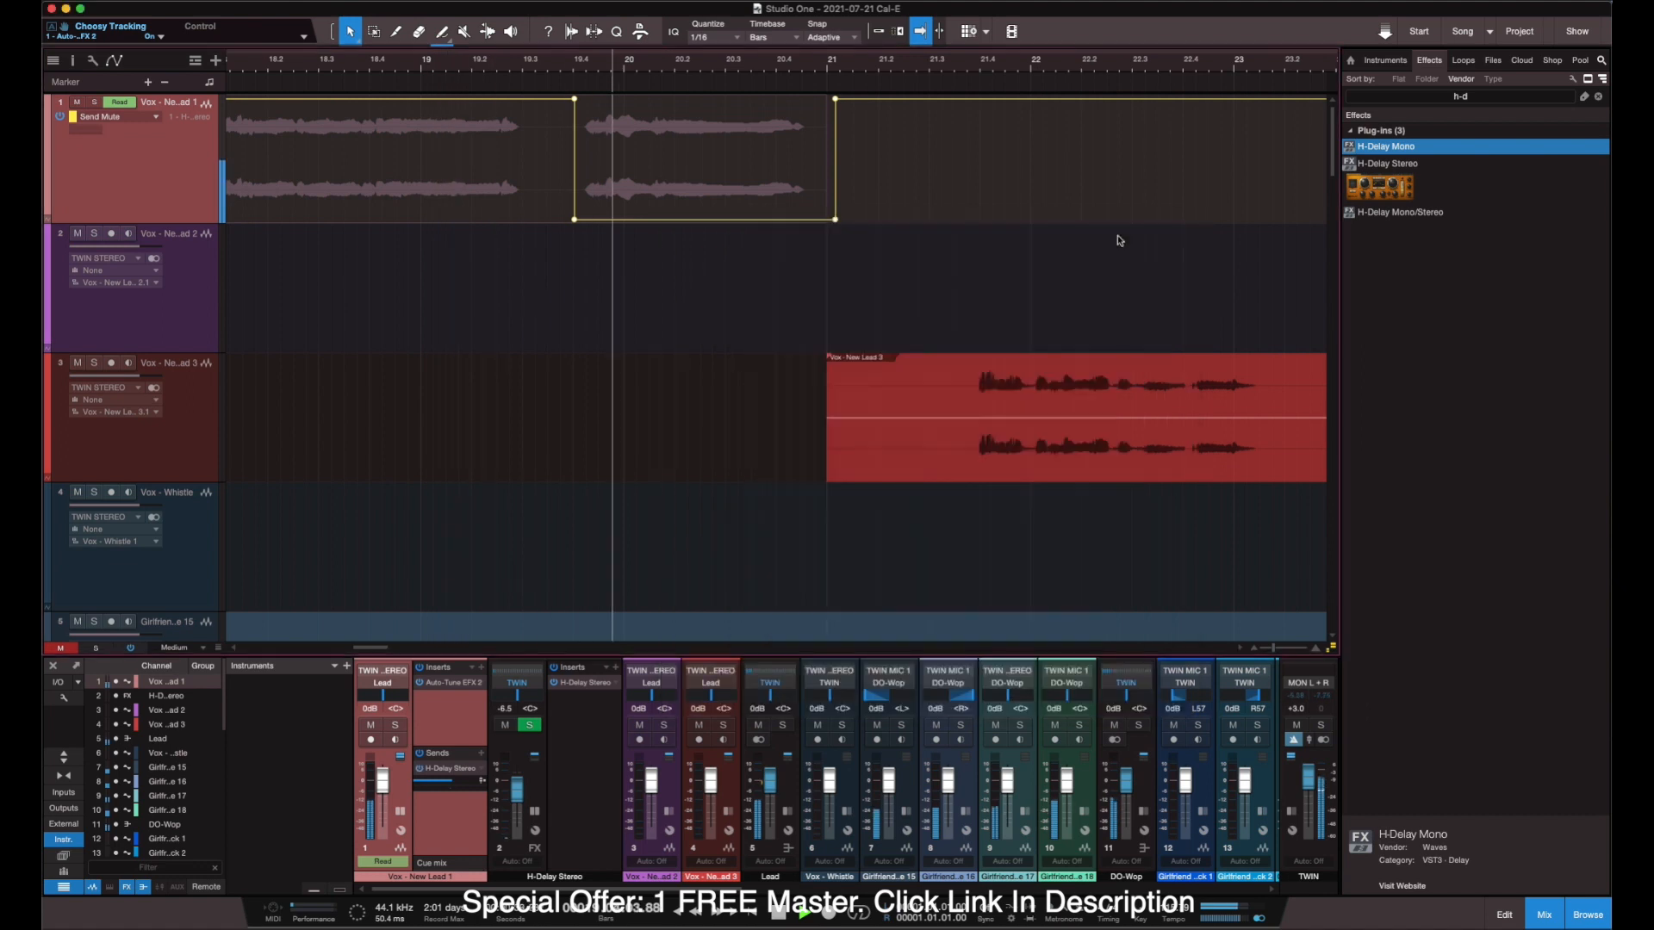
Zoom the arrangement out to view the Send Mute automation against the lead vocals across the song.
{"action": "key", "text": "w"}
{"action": "key", "text": "w"}
{"action": "key", "text": "w"}
{"action": "key", "text": "w"}
{"action": "key", "text": "w"}
{"action": "key", "text": "w"}
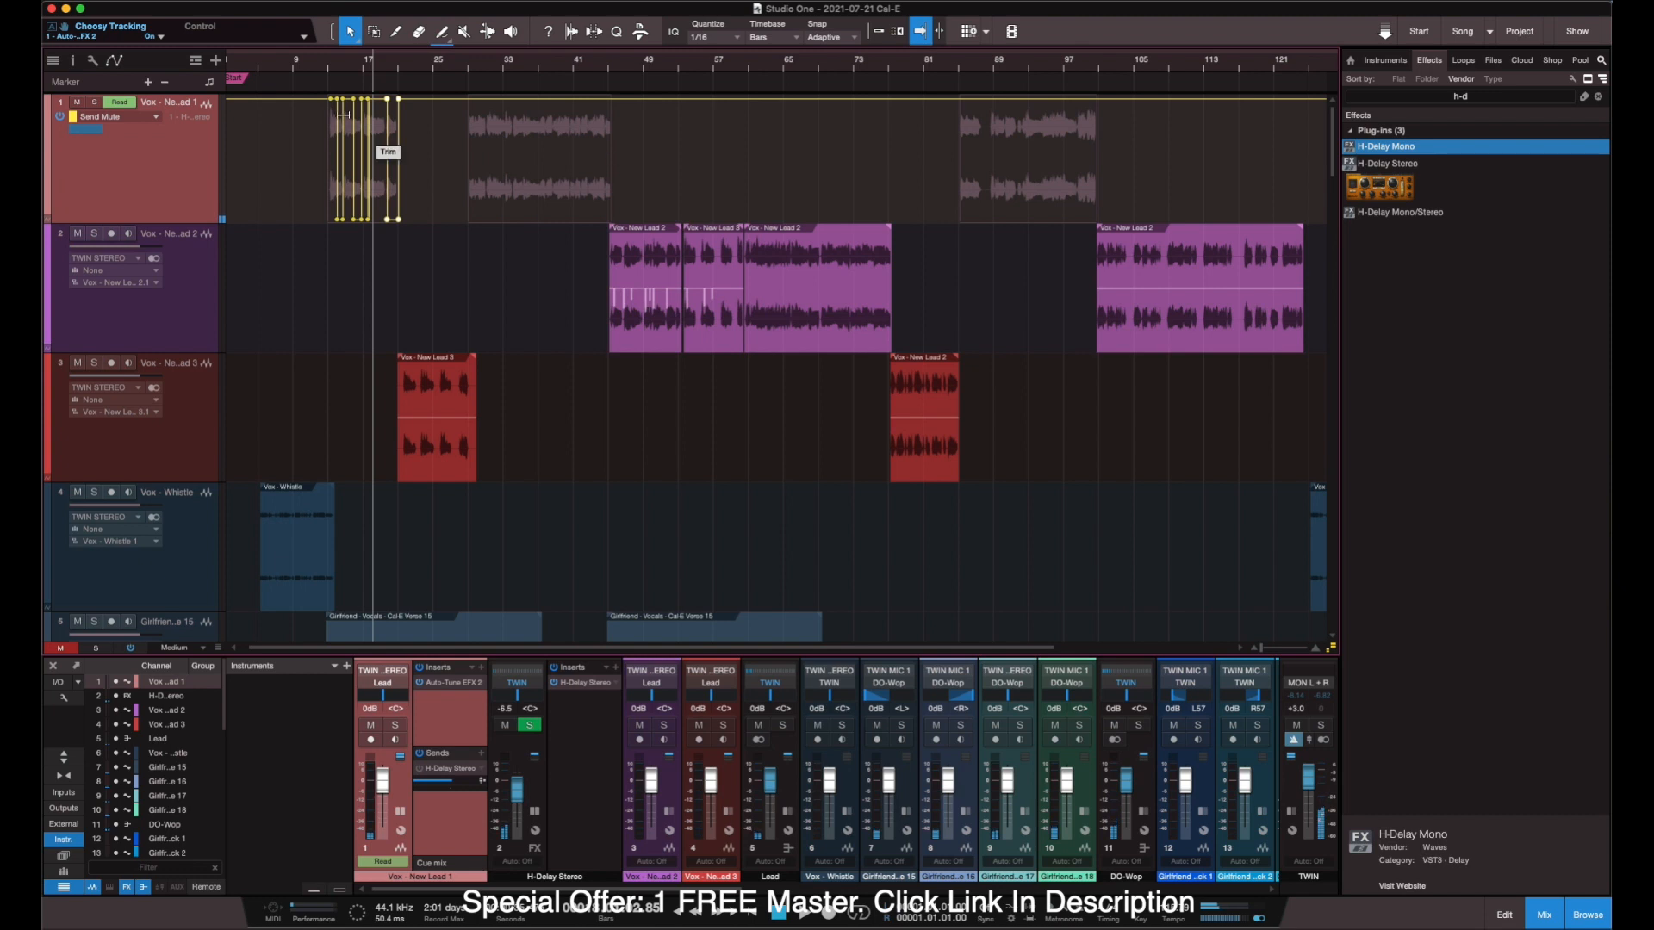
Position playback just before the first lead phrase and add MHarmonizerMB after H-Delay on the H-Delay Stereo channel.
{"action": "left_click", "coordinate": [328, 64]}
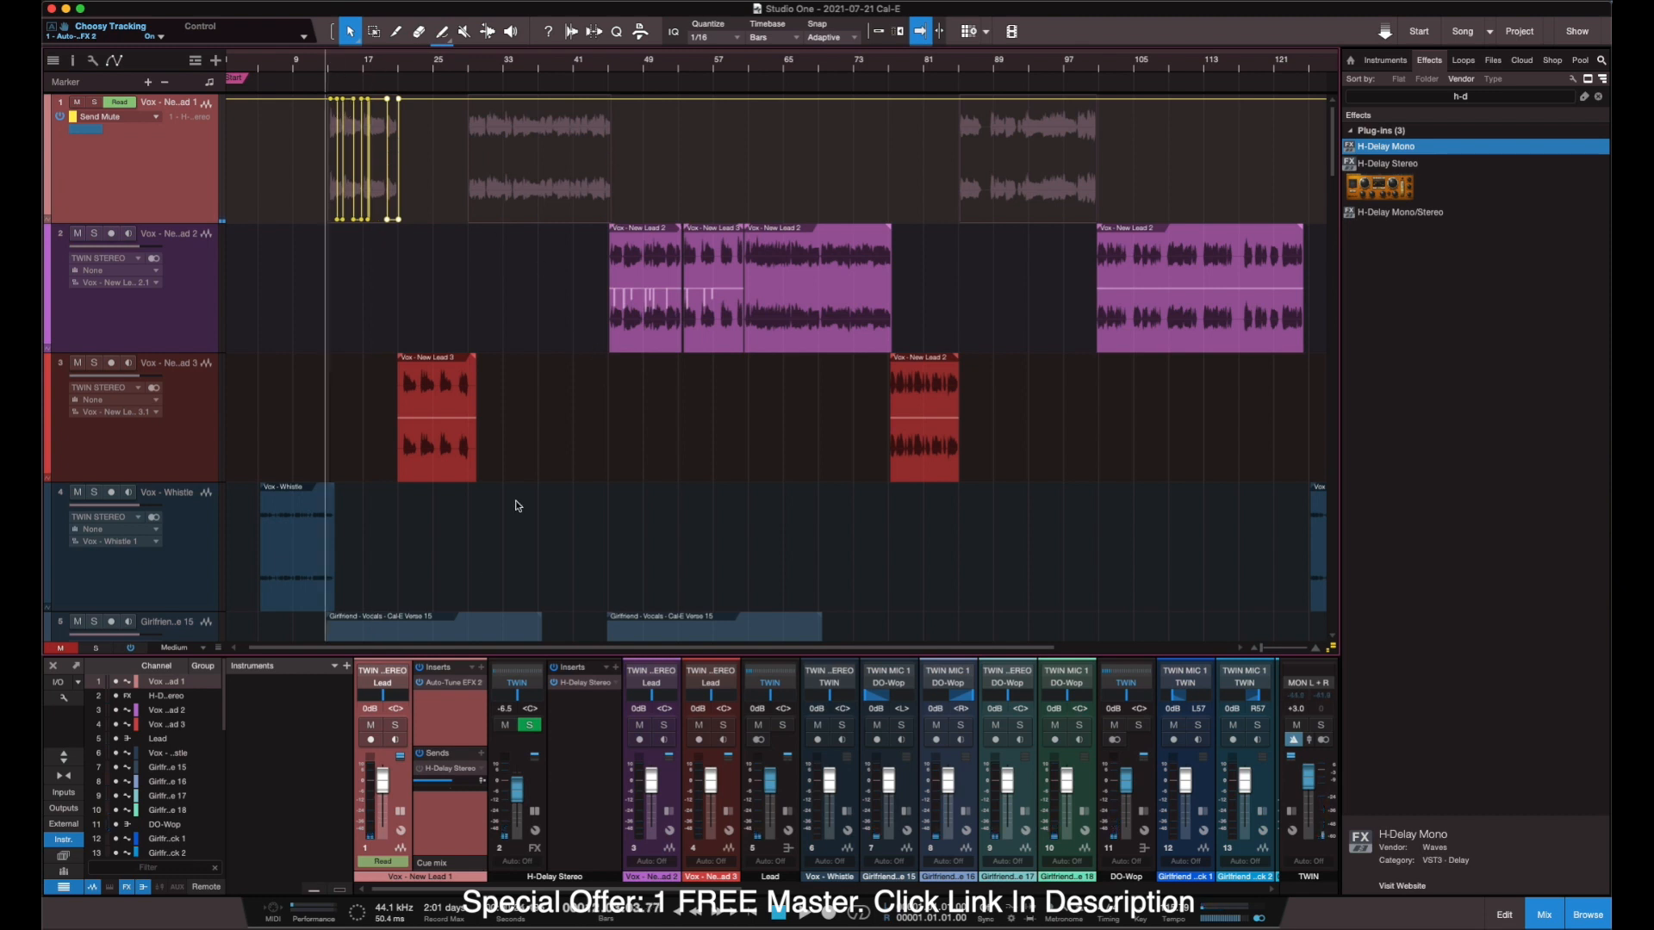
{"action": "left_click", "coordinate": [576, 761]}
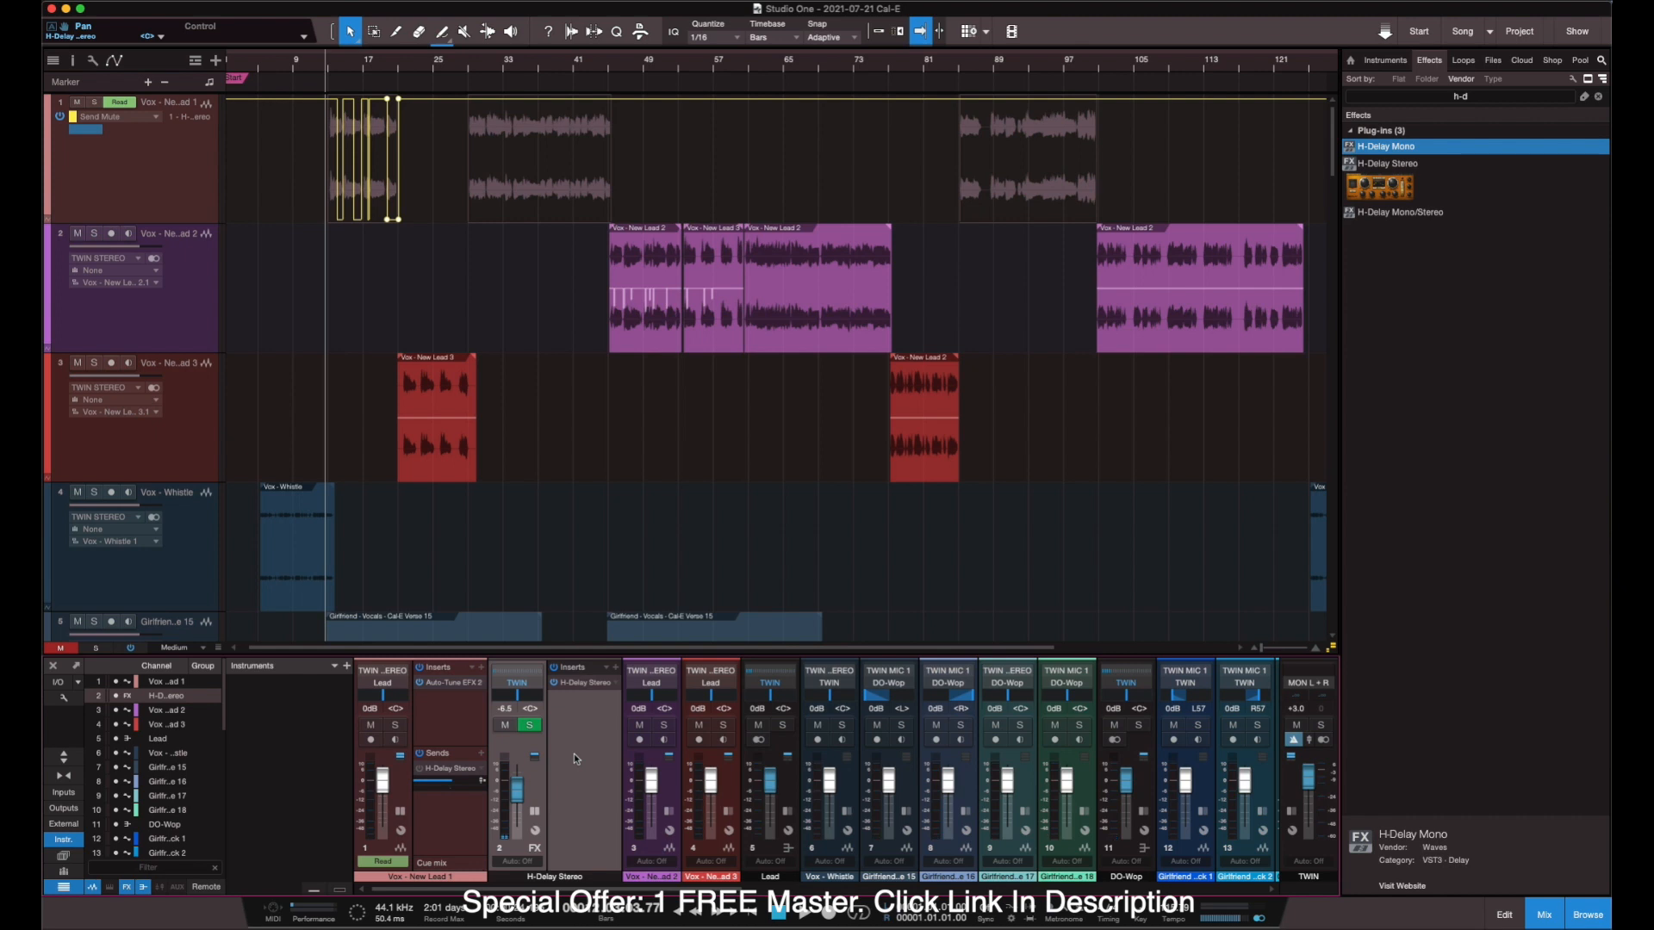
{"action": "left_click", "coordinate": [619, 668]}
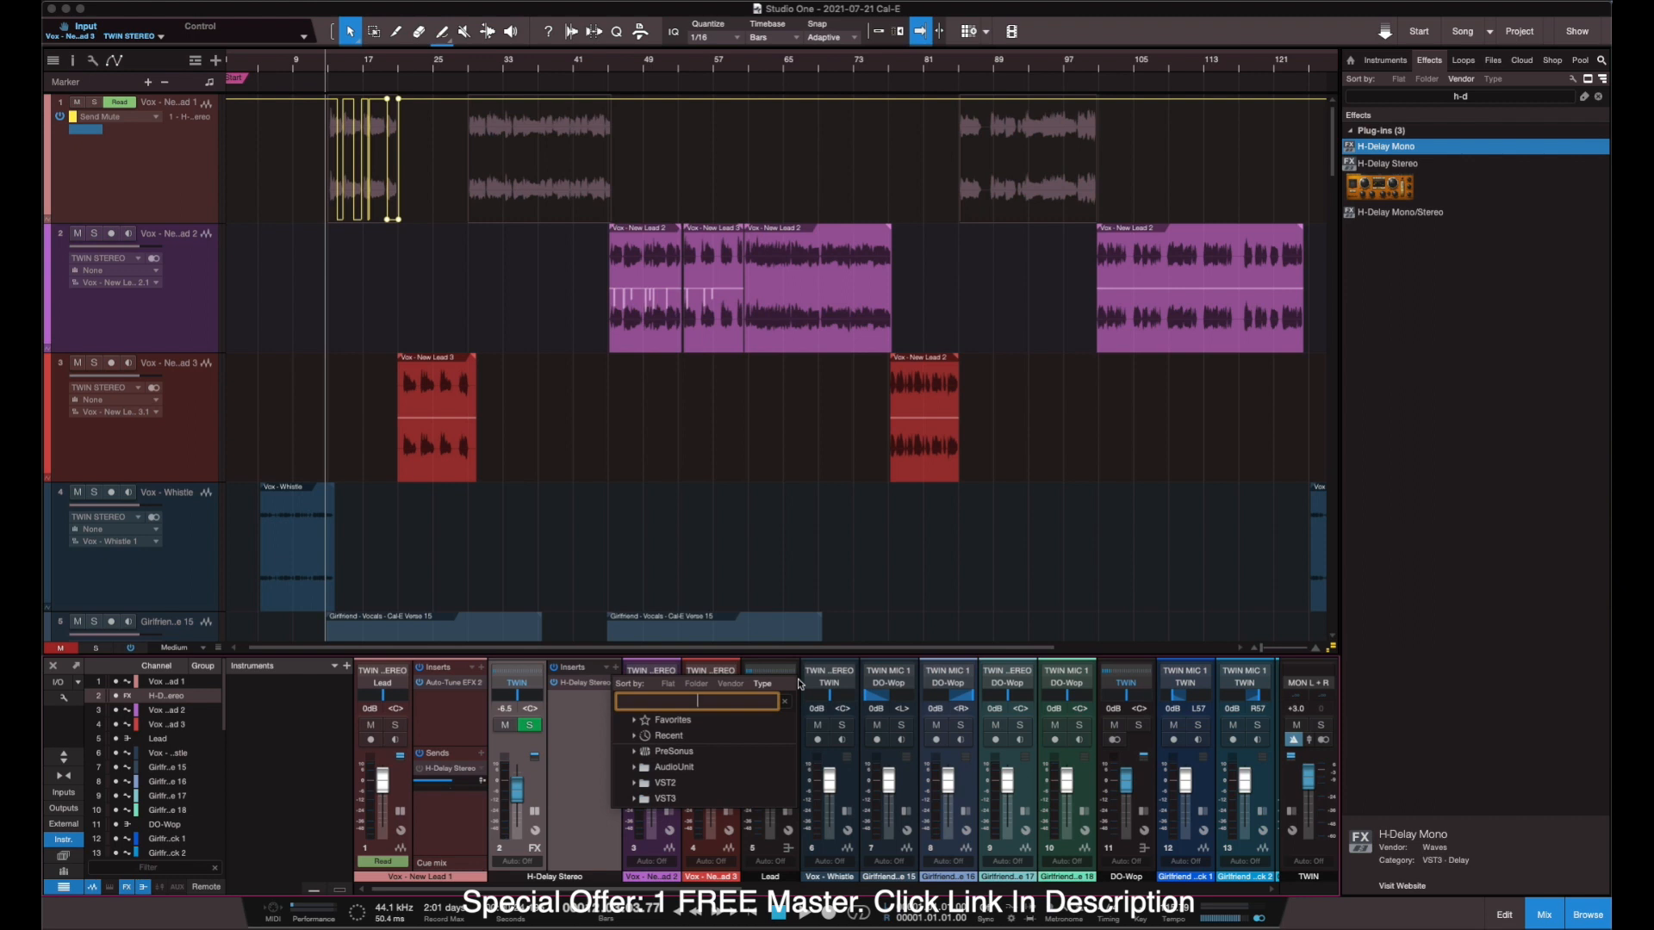
{"action": "type", "text": "har"}
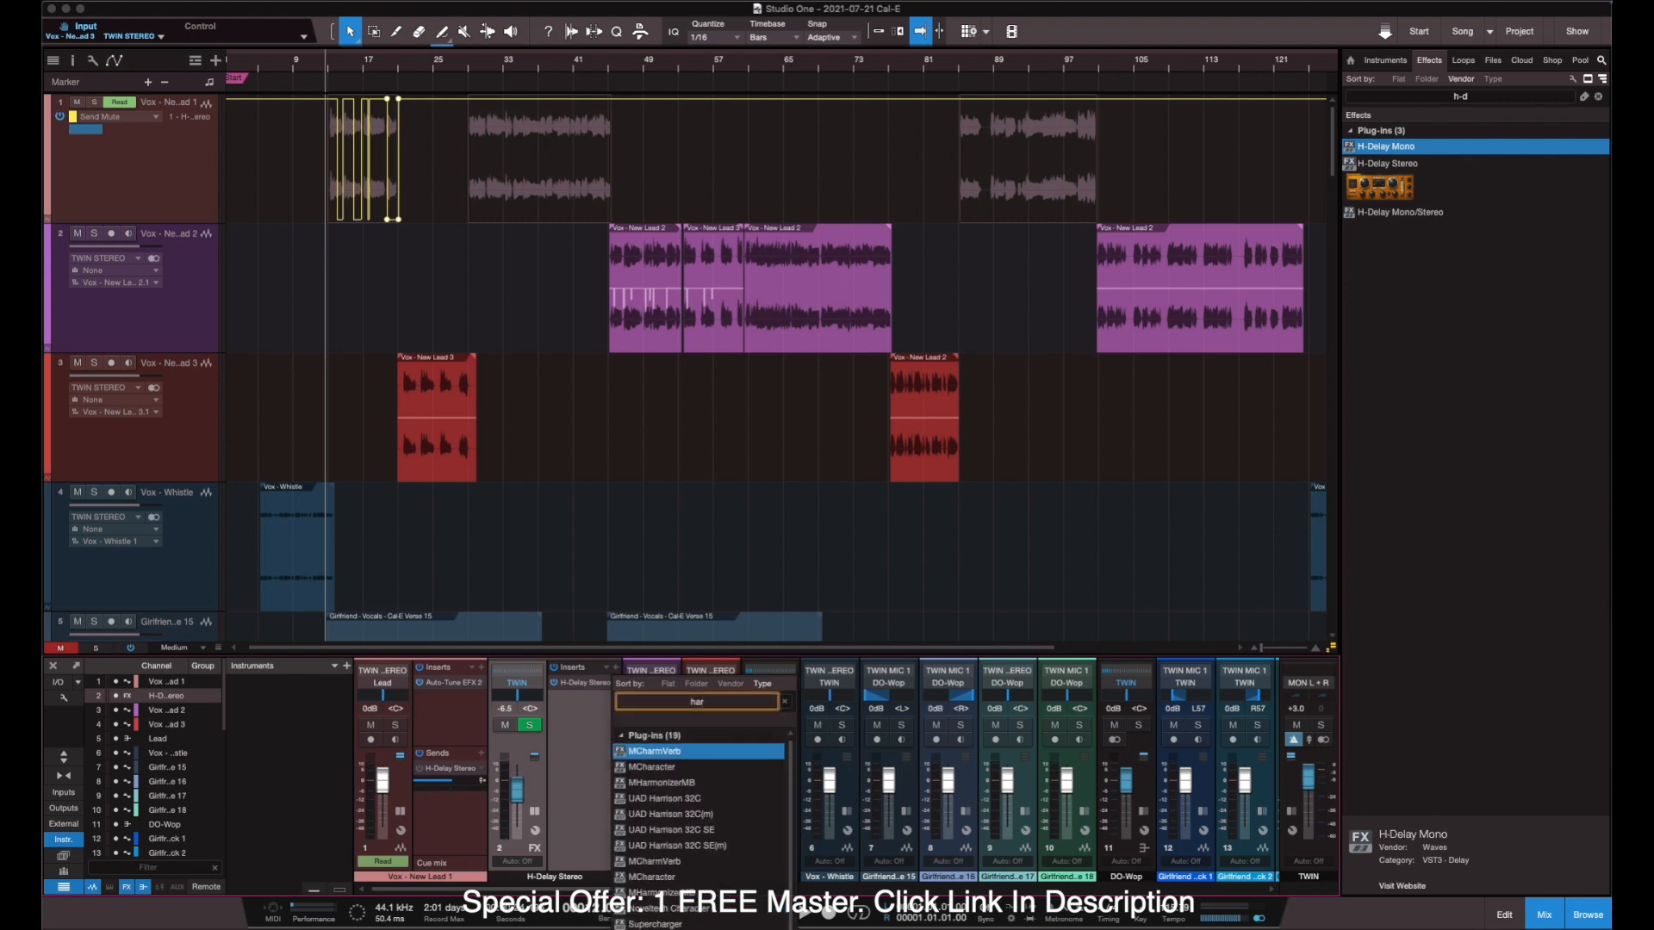
{"action": "left_click", "coordinate": [665, 787]}
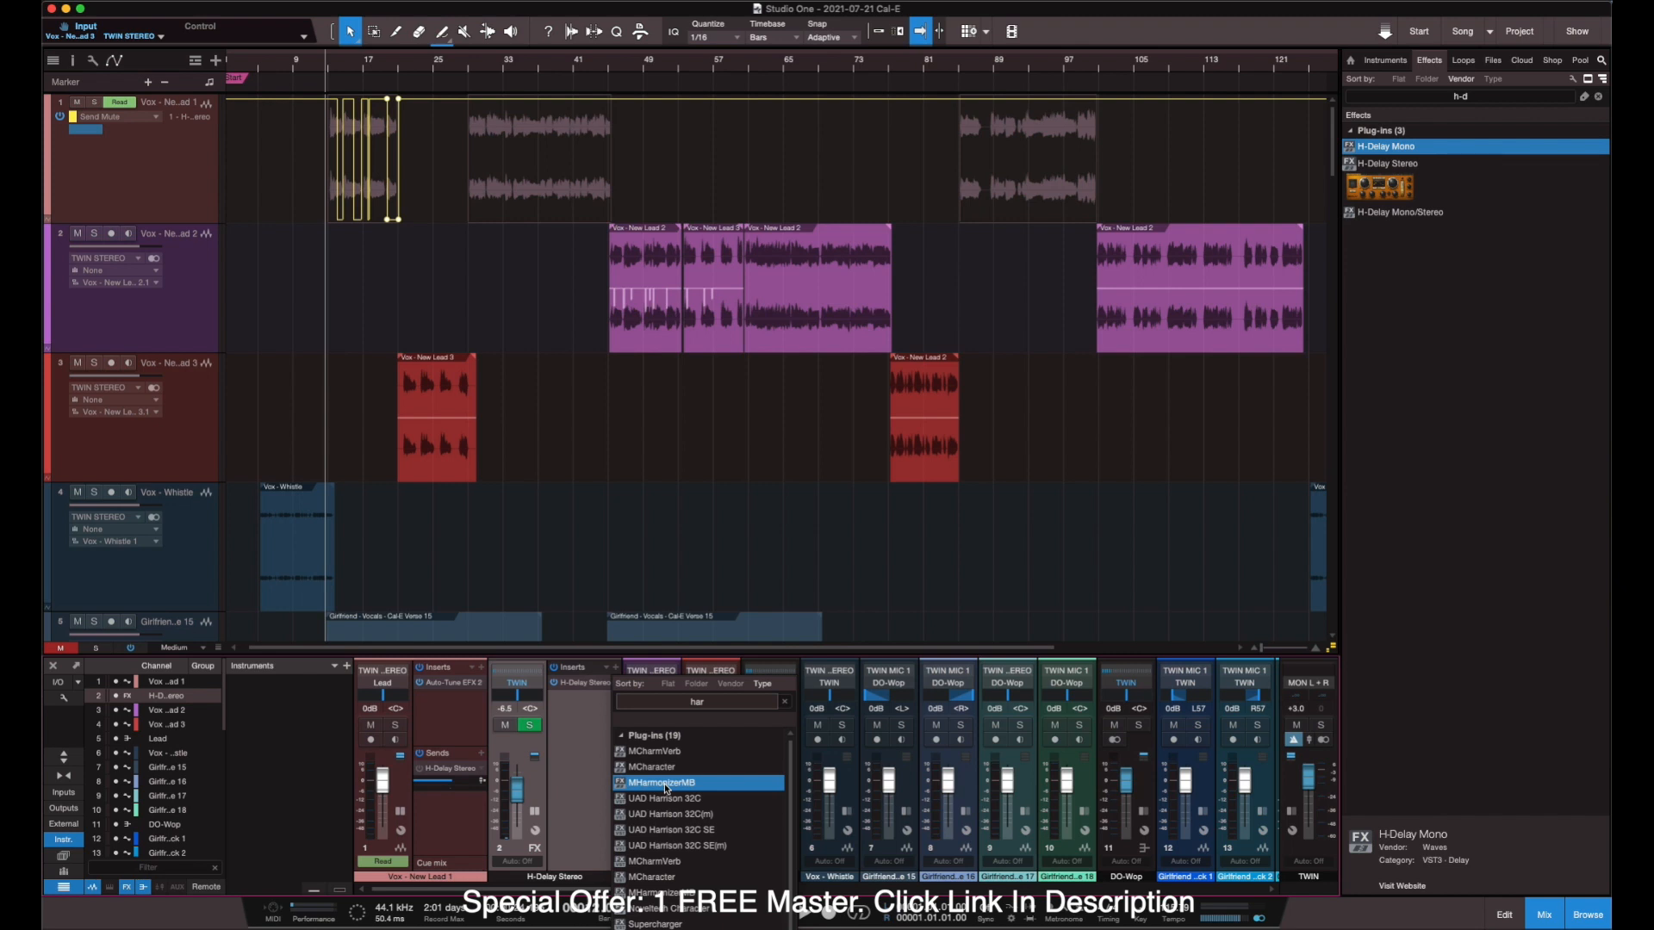
{"action": "double_click", "coordinate": [665, 784]}
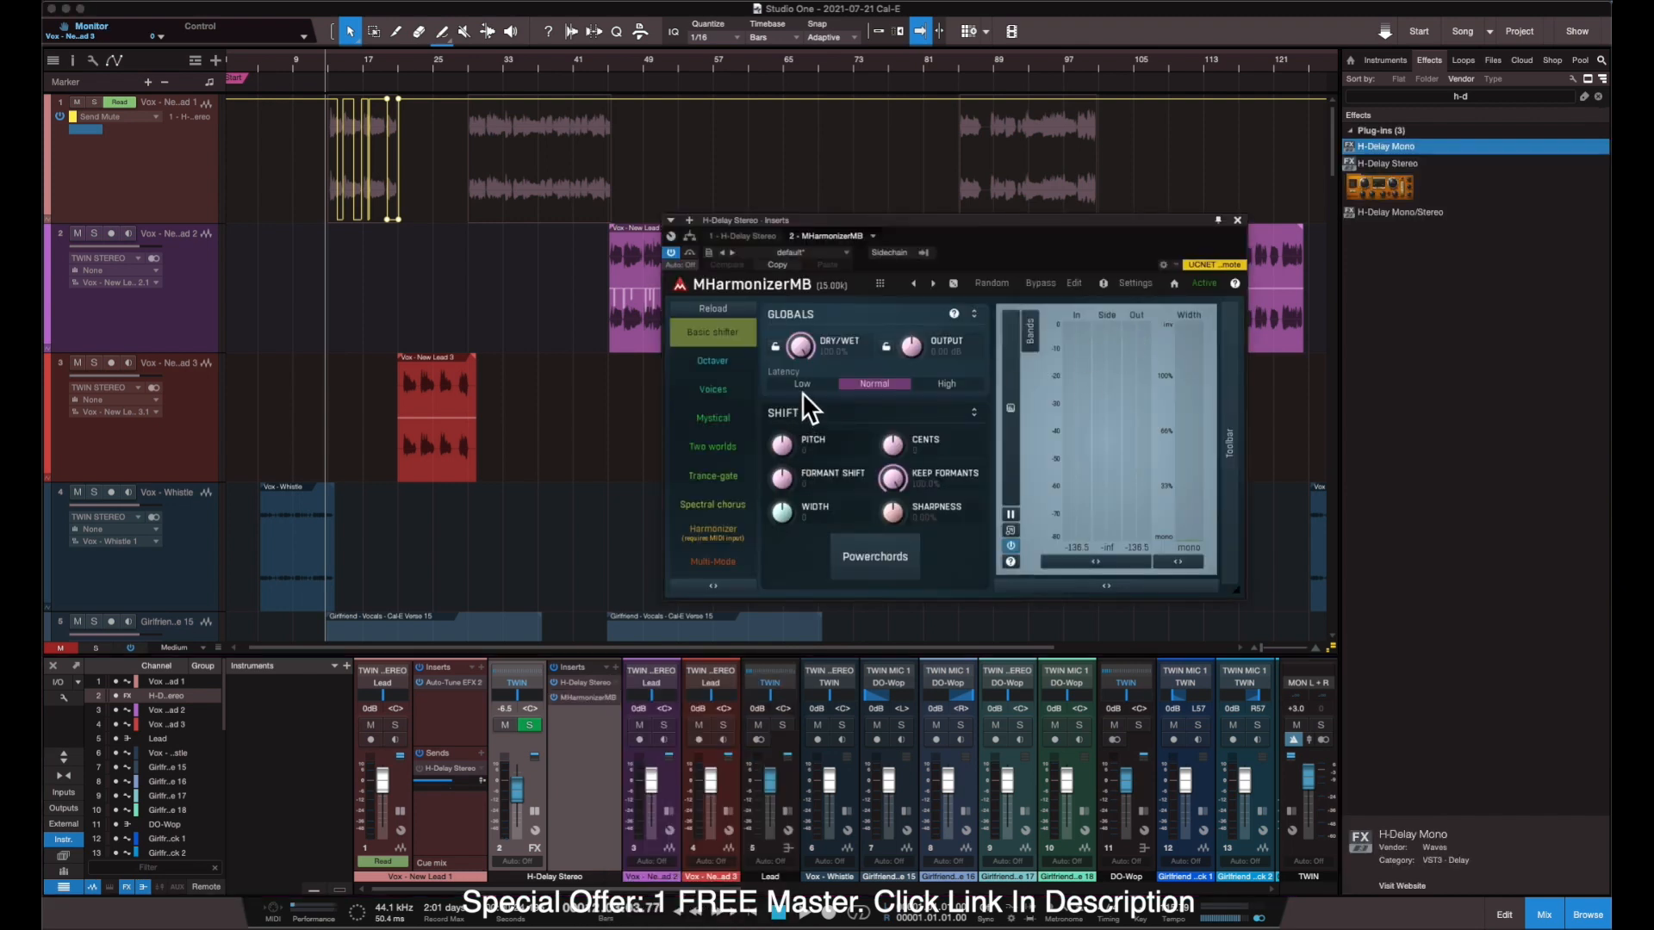
Try MHarmonizerMB's Octaver mode with the +1 octave enabled and play the delay throws through it.
{"action": "left_click", "coordinate": [724, 363]}
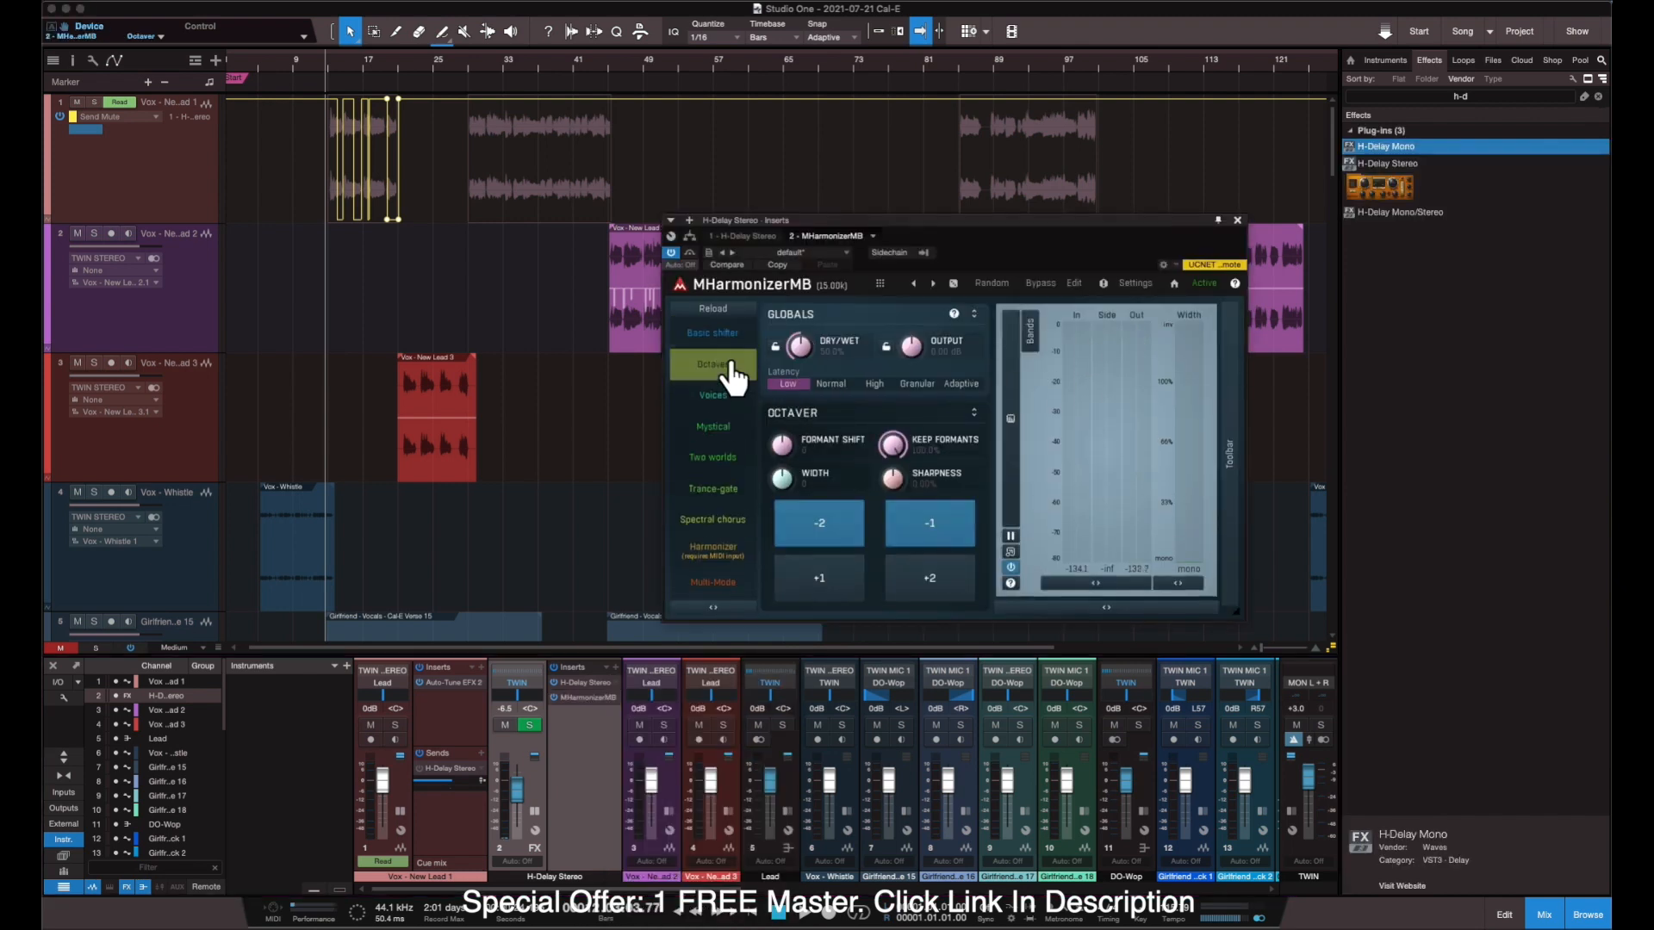
{"action": "left_click", "coordinate": [863, 576]}
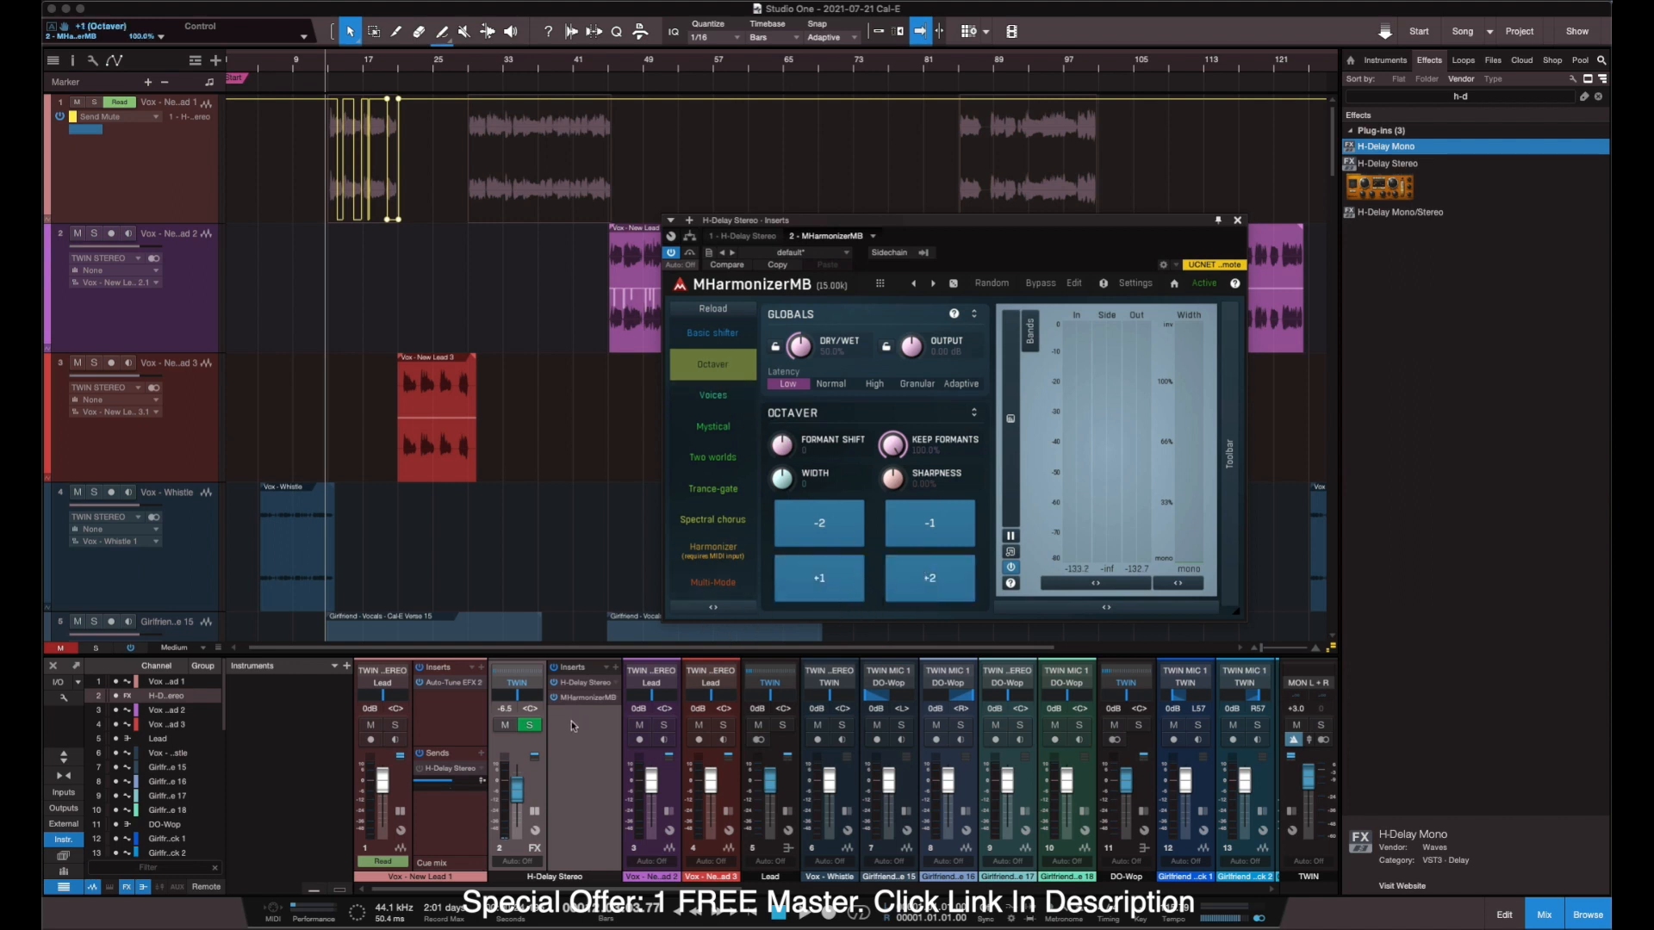
{"action": "key", "text": "space"}
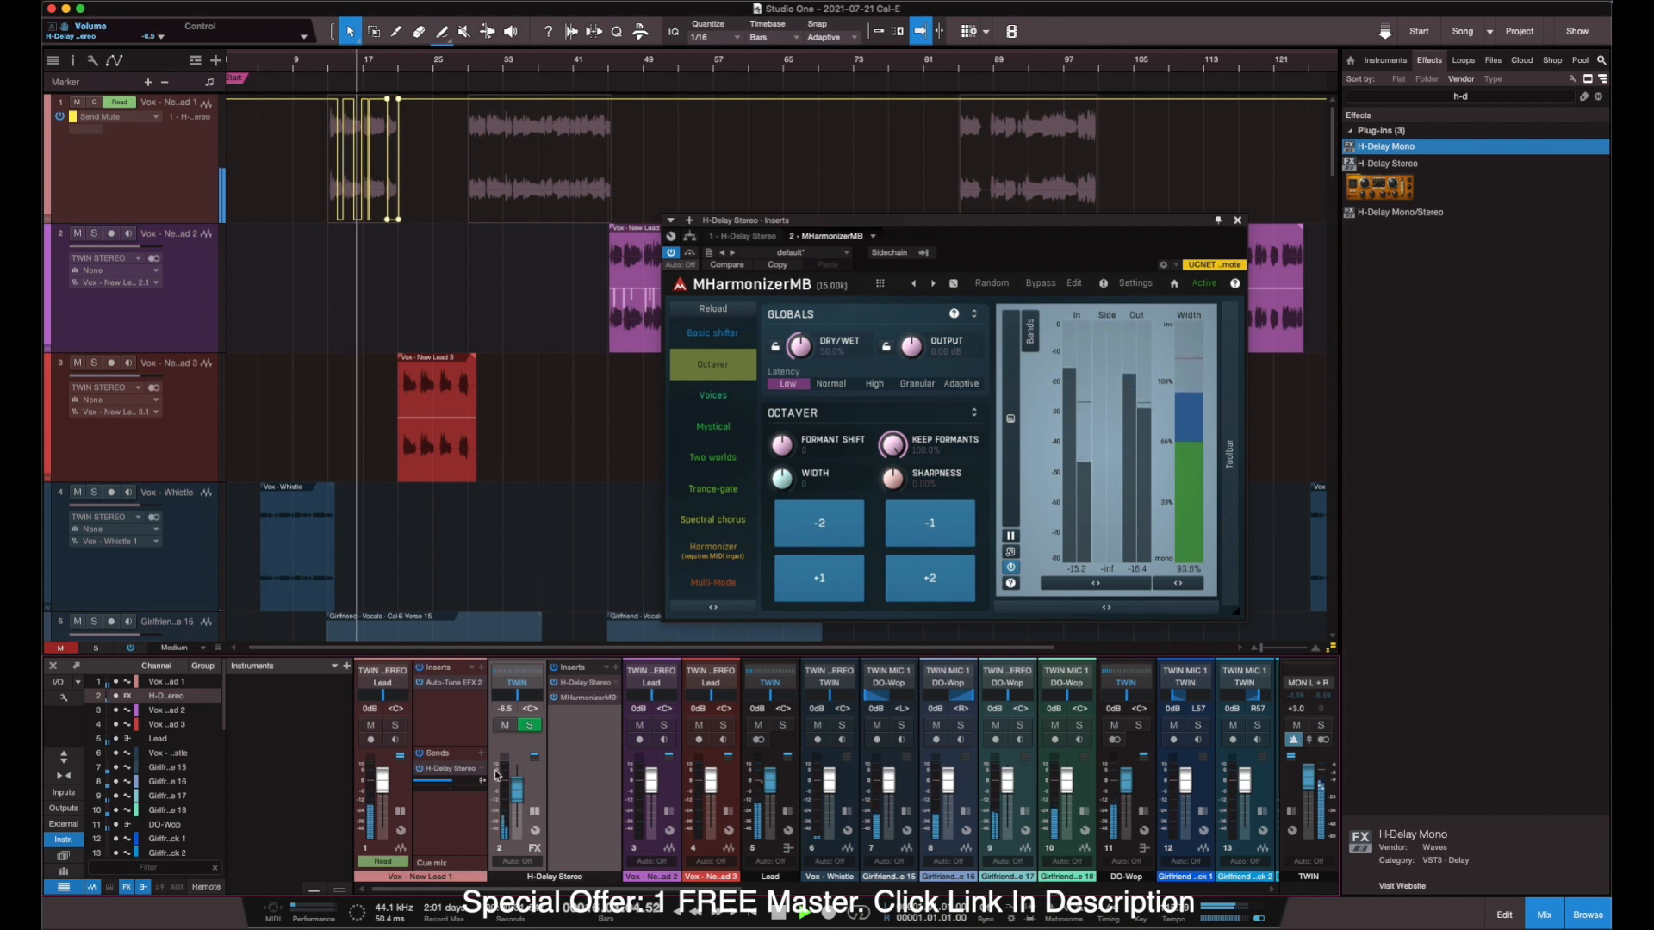
Stop playback, enable H-Delay's Ping Pong mode, and remove MHarmonizerMB from the H-Delay Stereo channel.
{"action": "left_click", "coordinate": [577, 683]}
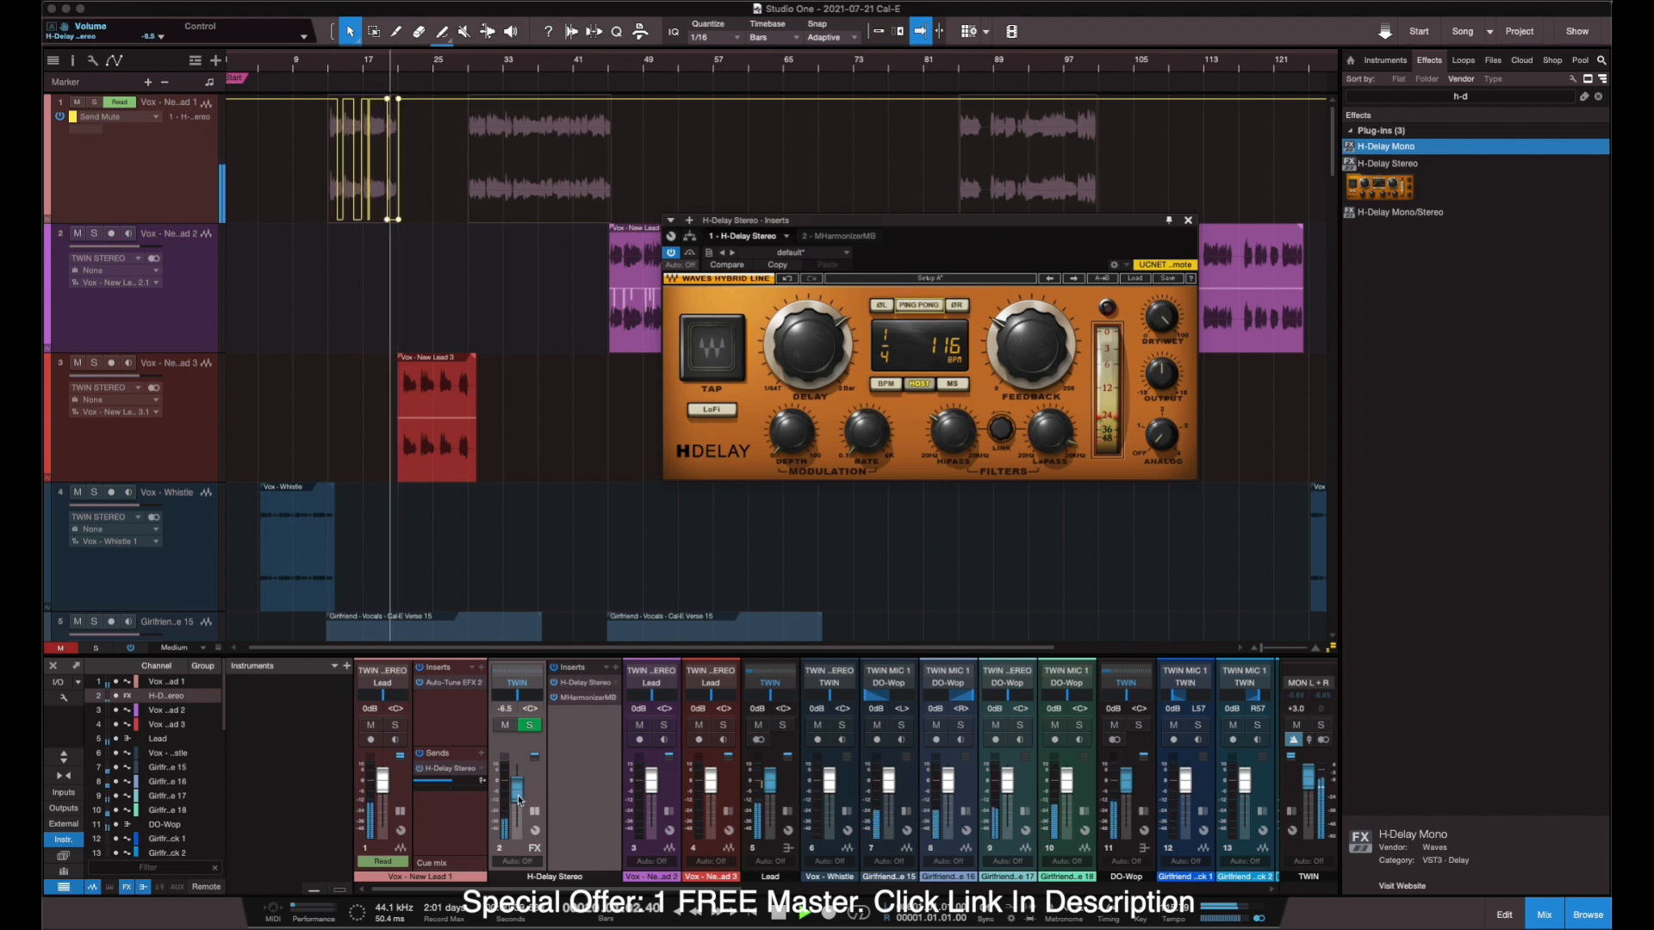
{"action": "key", "text": "space"}
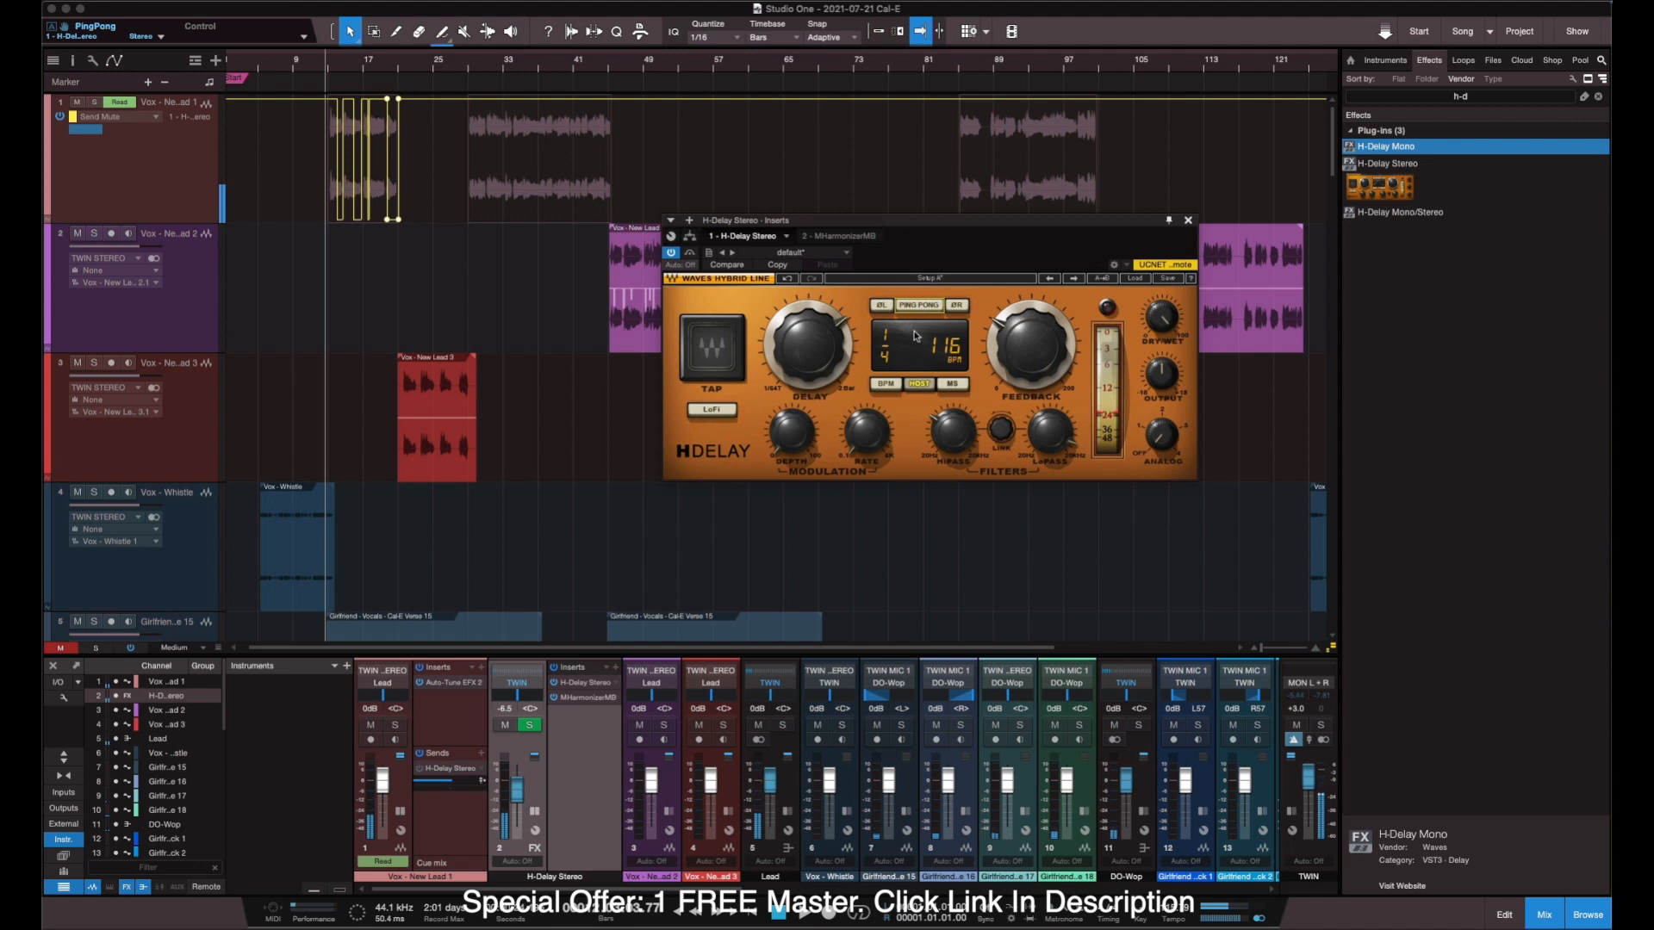
{"action": "left_click", "coordinate": [914, 305]}
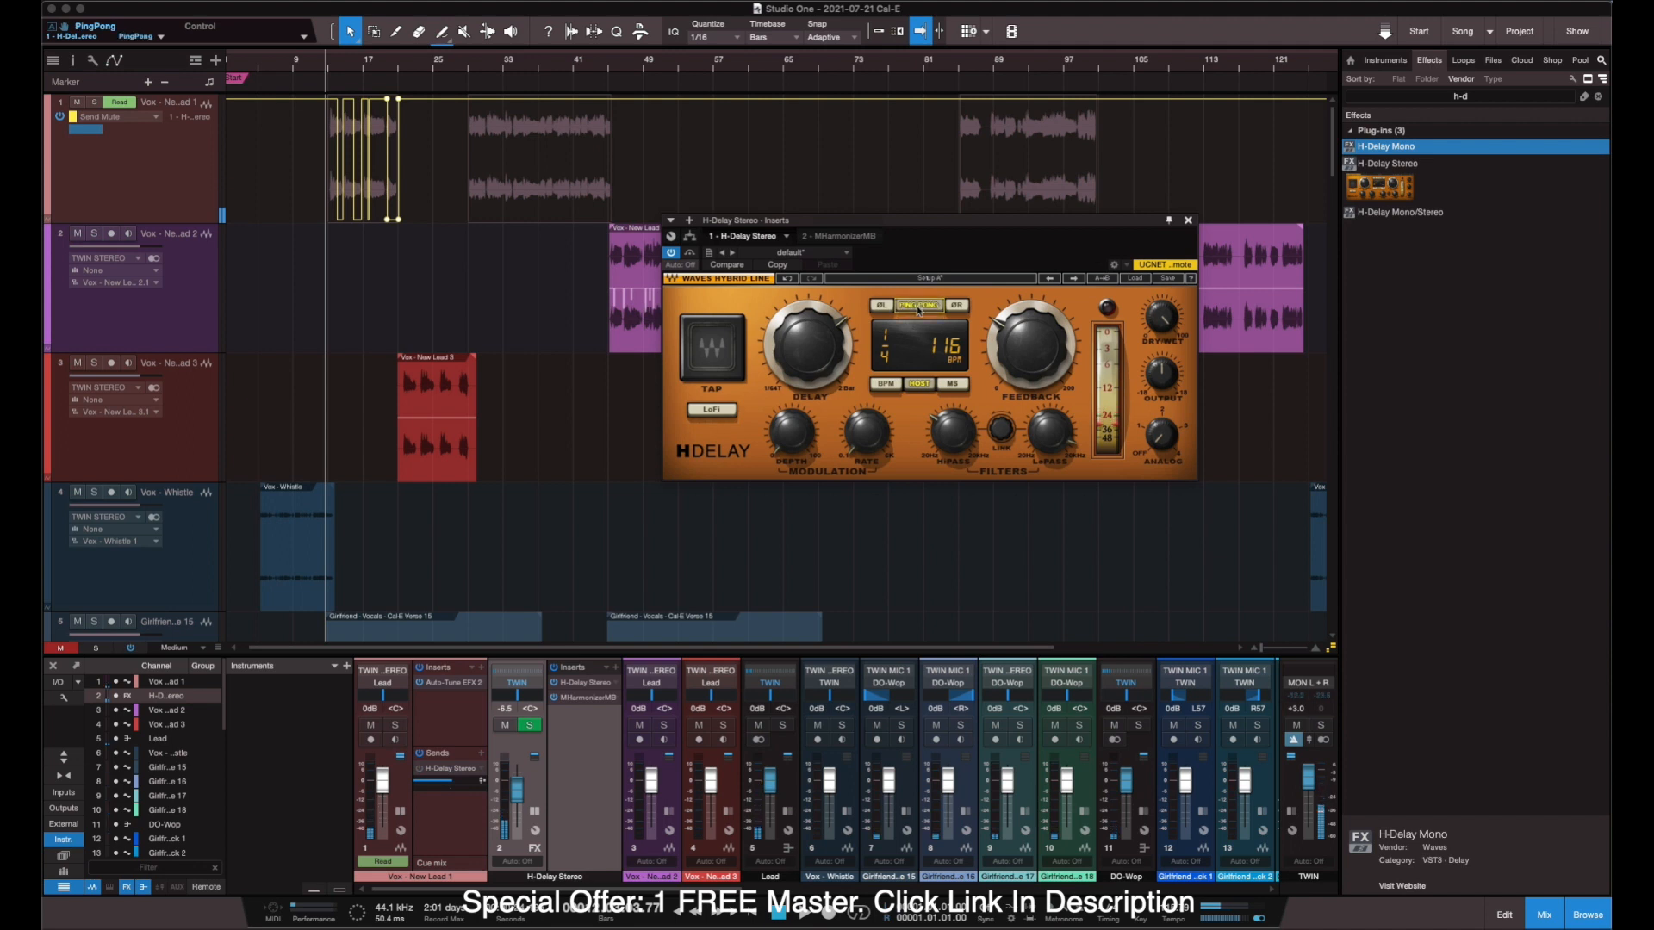
{"action": "right_click", "coordinate": [606, 700]}
{"action": "left_click", "coordinate": [599, 836]}
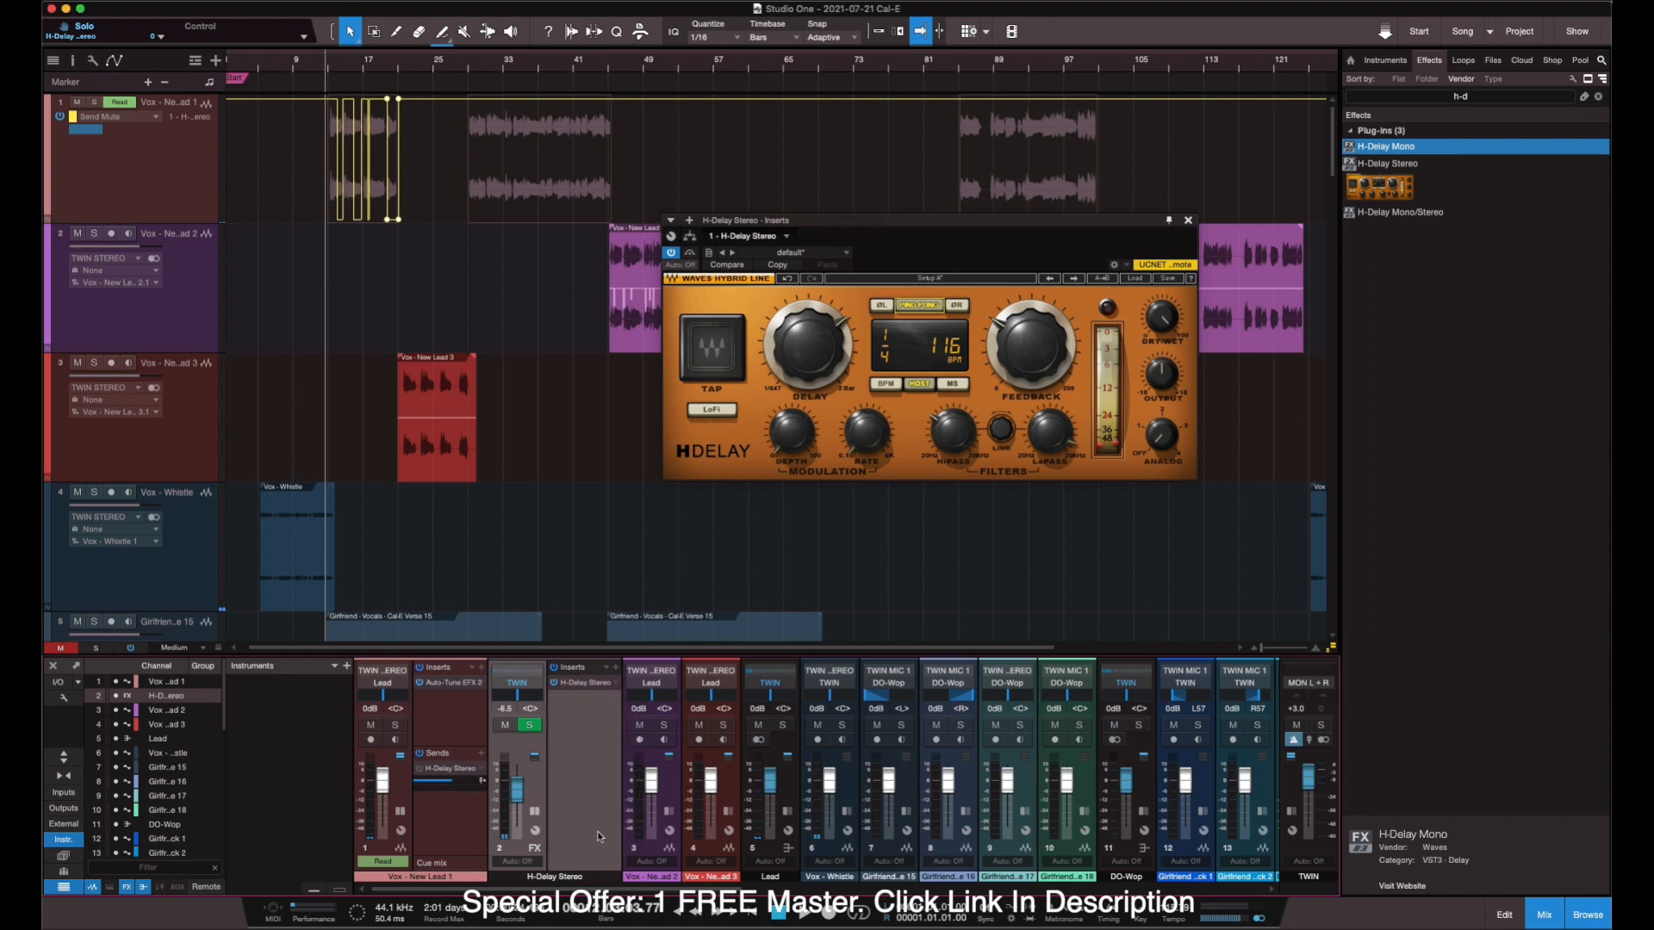
Add UAD bx_subsynth to the H-Delay Stereo channel and place it before H-Delay in the insert chain.
{"action": "left_click", "coordinate": [616, 669]}
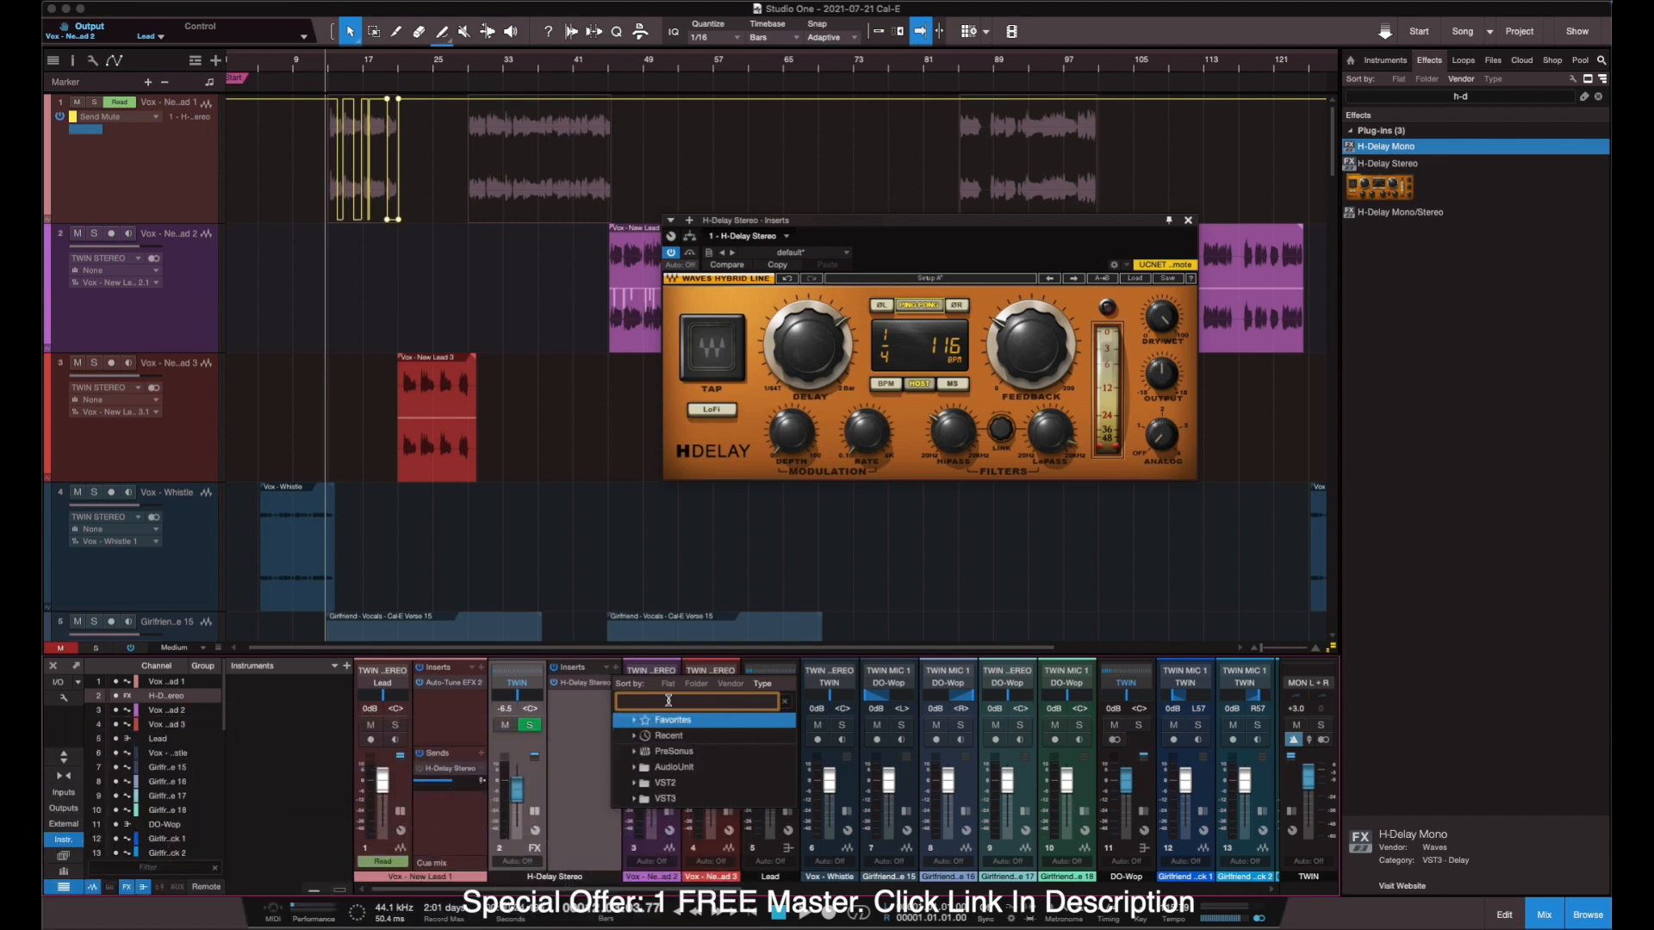
{"action": "type", "text": "subs"}
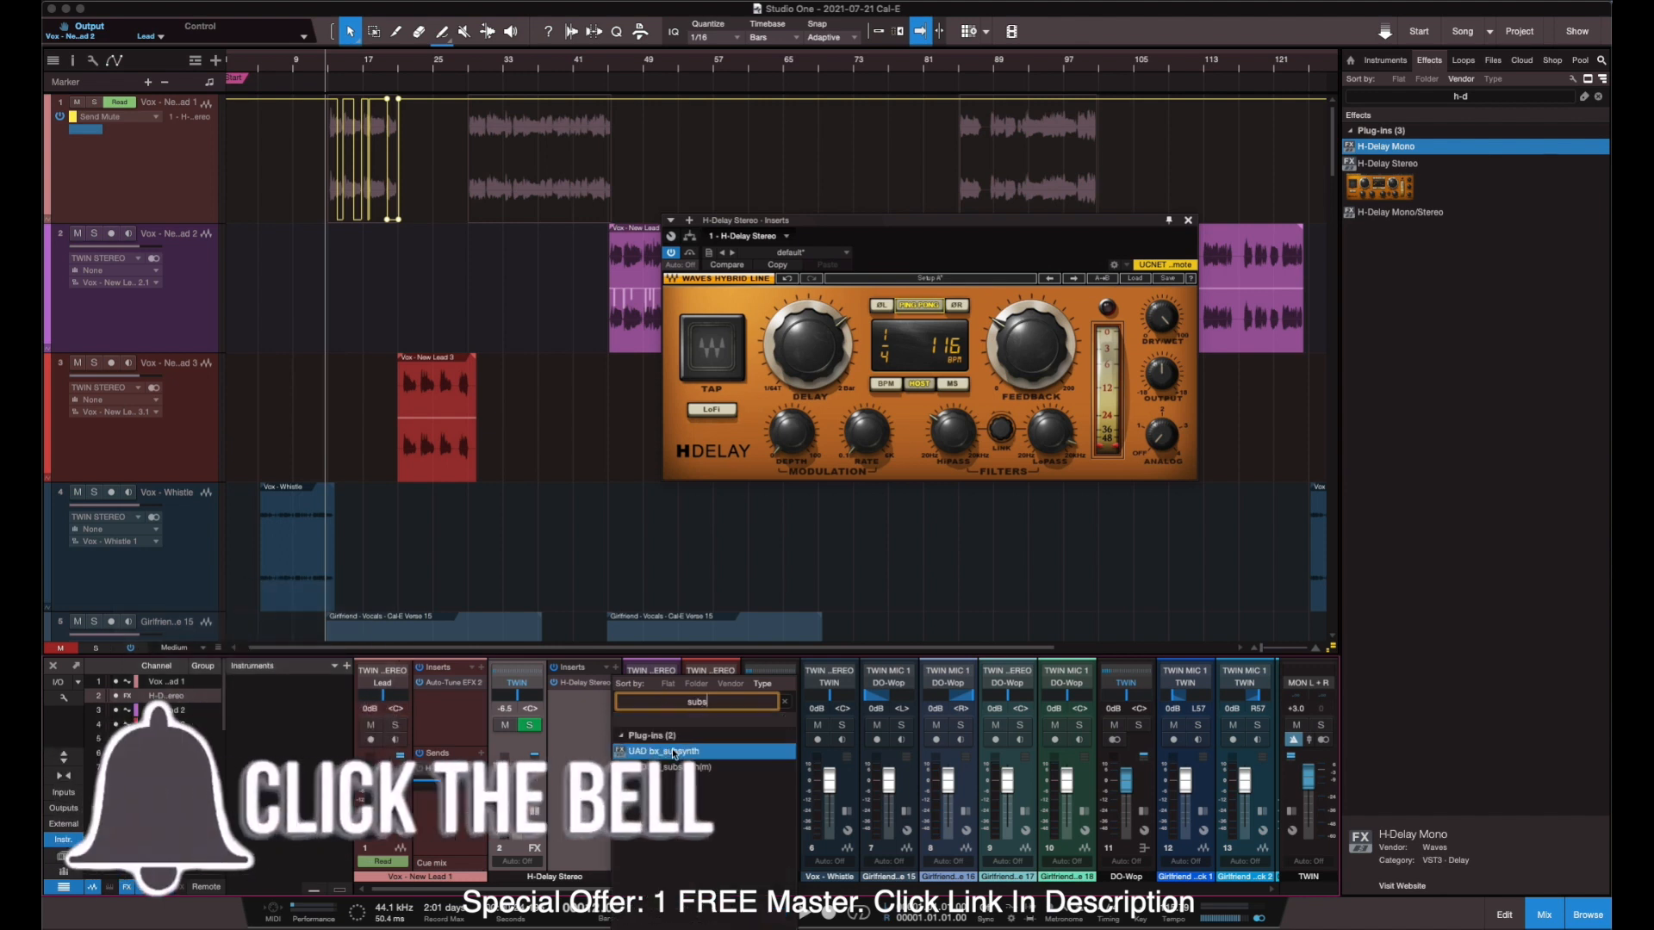
{"action": "double_click", "coordinate": [675, 753]}
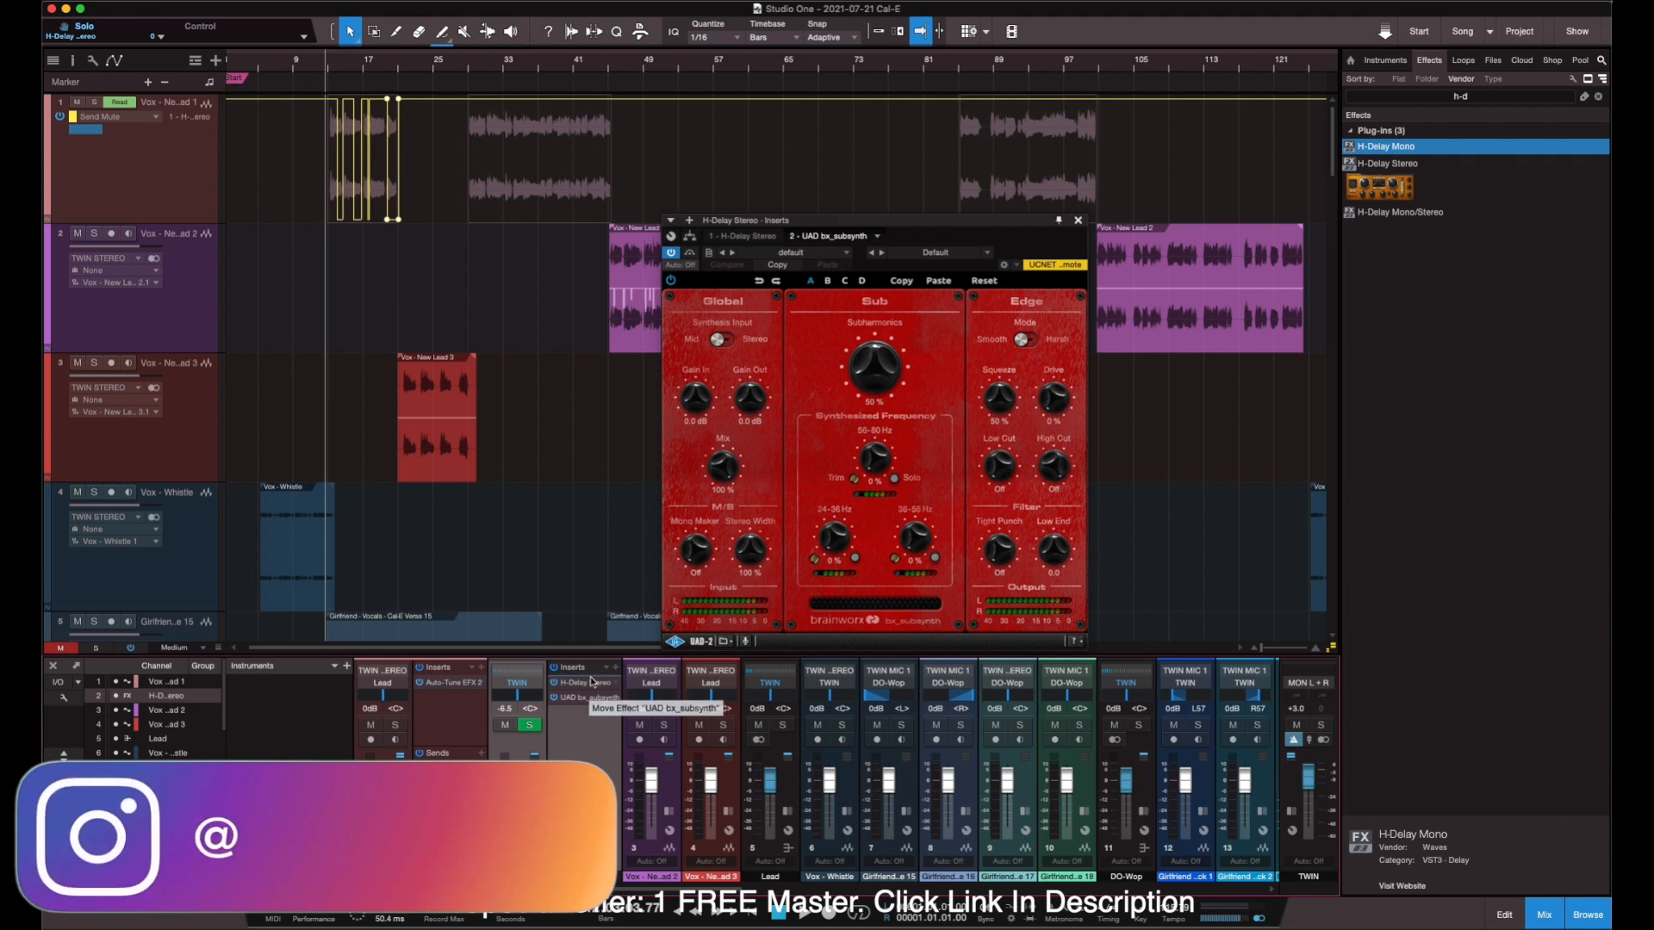
{"action": "left_click_drag", "start_coordinate": [592, 682], "coordinate": [592, 682]}
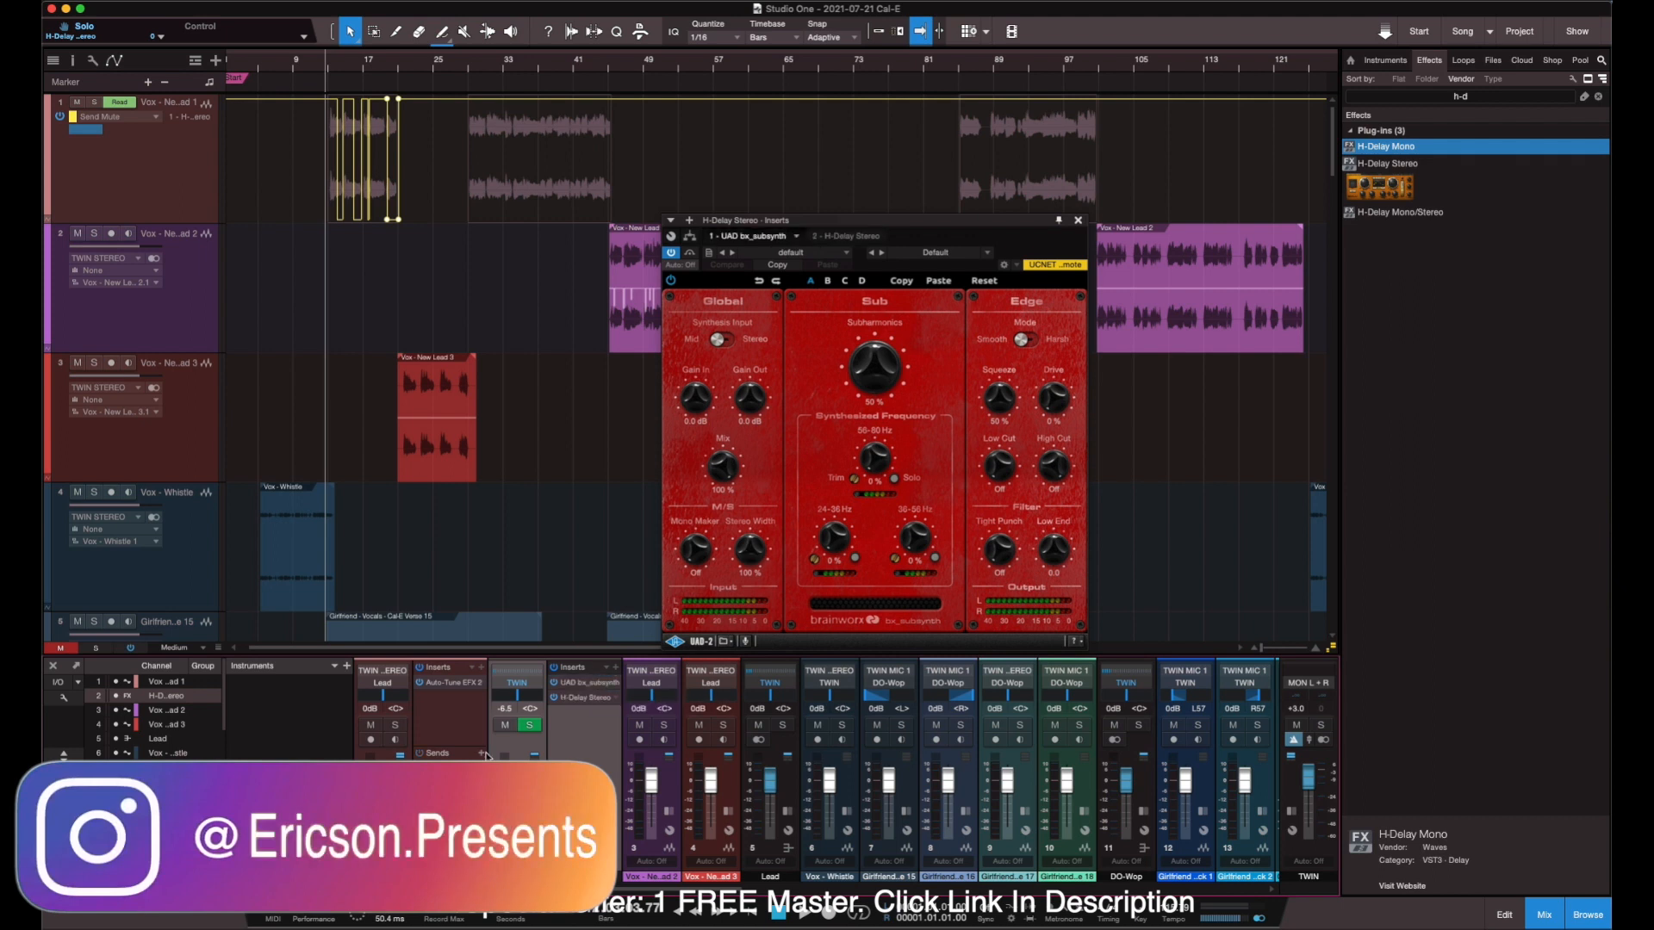
During playback, set bx_subsynth's 24-36 Hz, 36-56 Hz and 56-80 Hz bands and its Subharmonics to 100%.
{"action": "left_click", "coordinate": [592, 698]}
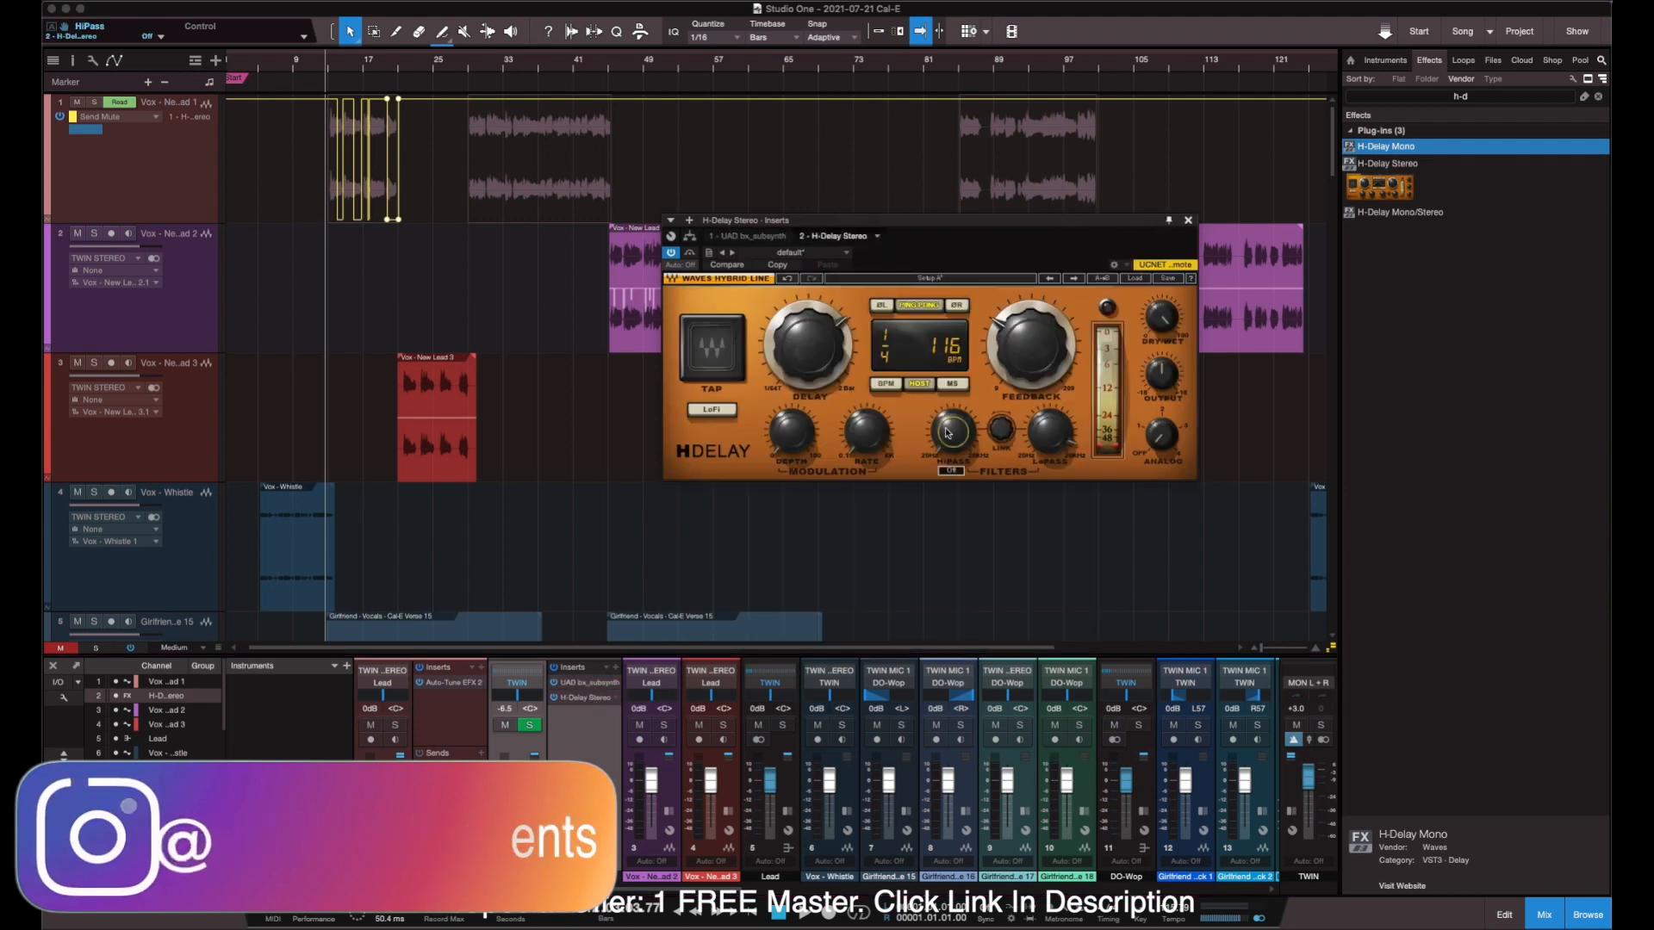
{"action": "left_click", "coordinate": [599, 685]}
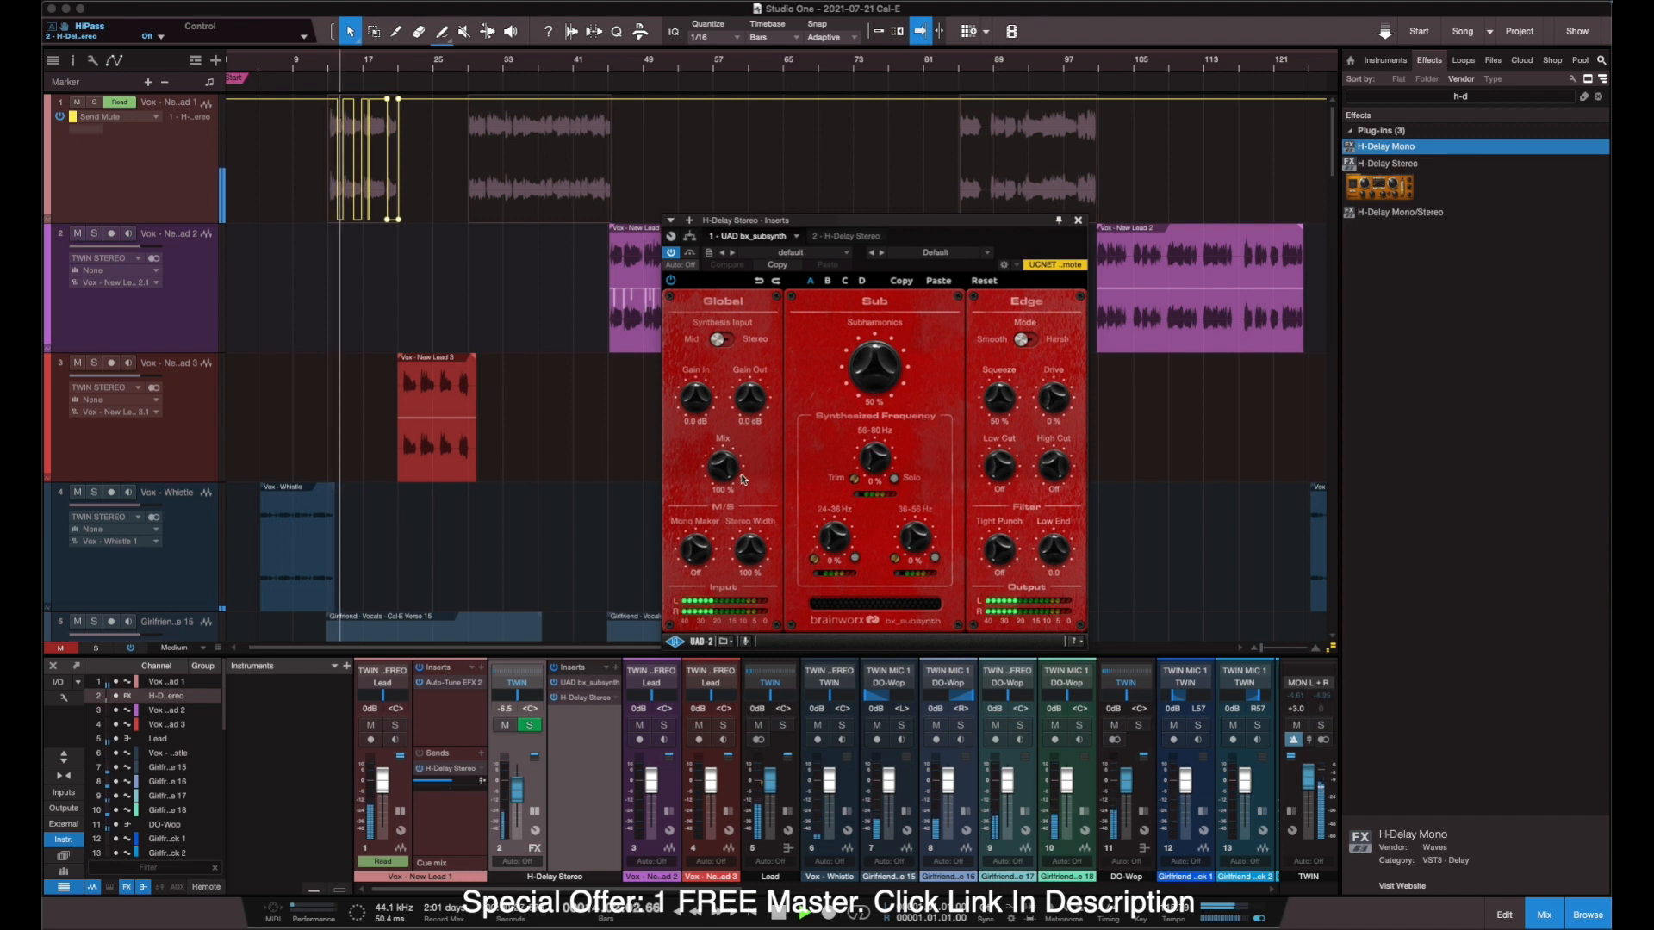
{"action": "left_click_drag", "start_coordinate": [834, 540], "coordinate": [836, 452]}
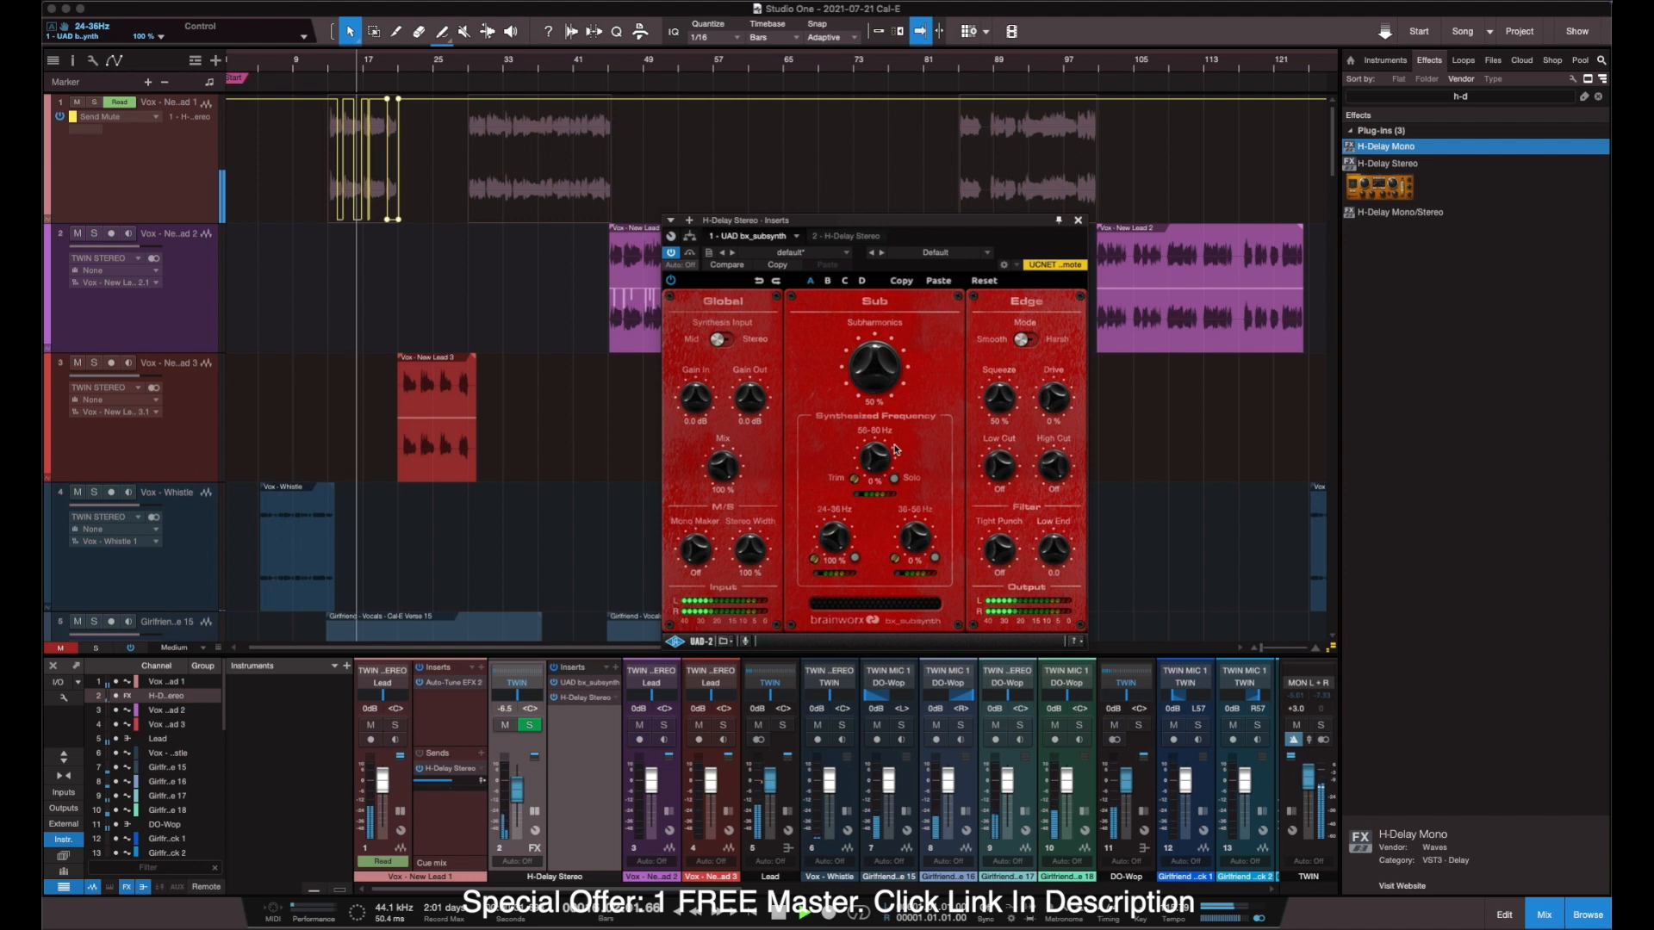
{"action": "left_click_drag", "start_coordinate": [877, 455], "coordinate": [877, 370]}
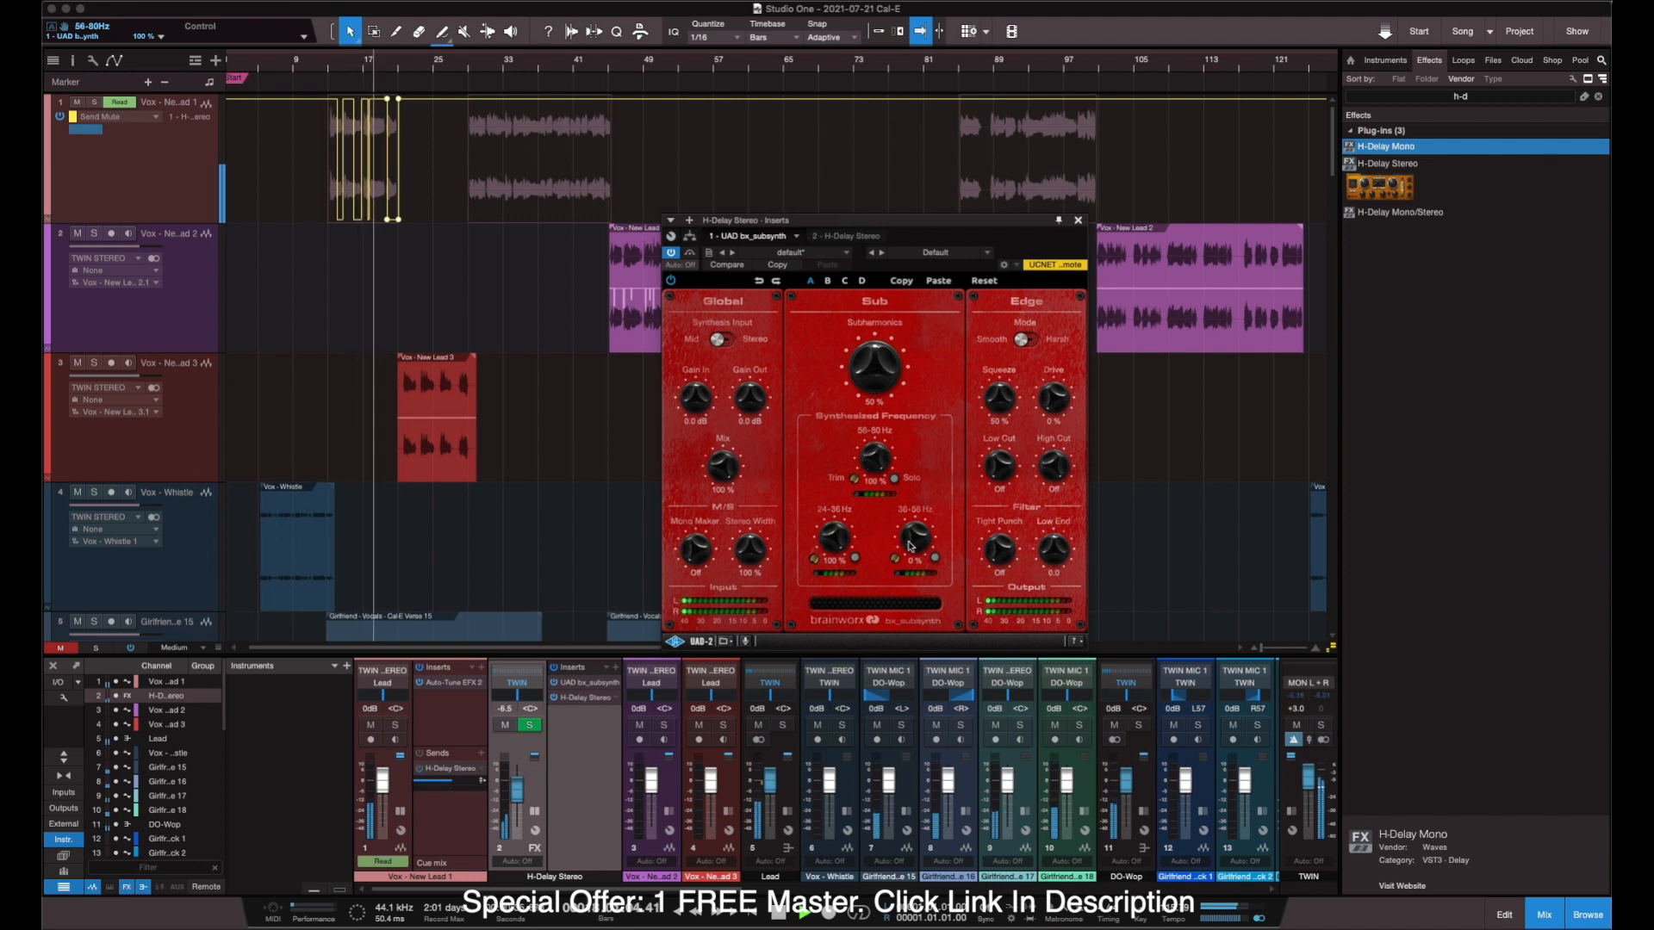
{"action": "left_click_drag", "start_coordinate": [911, 547], "coordinate": [914, 448]}
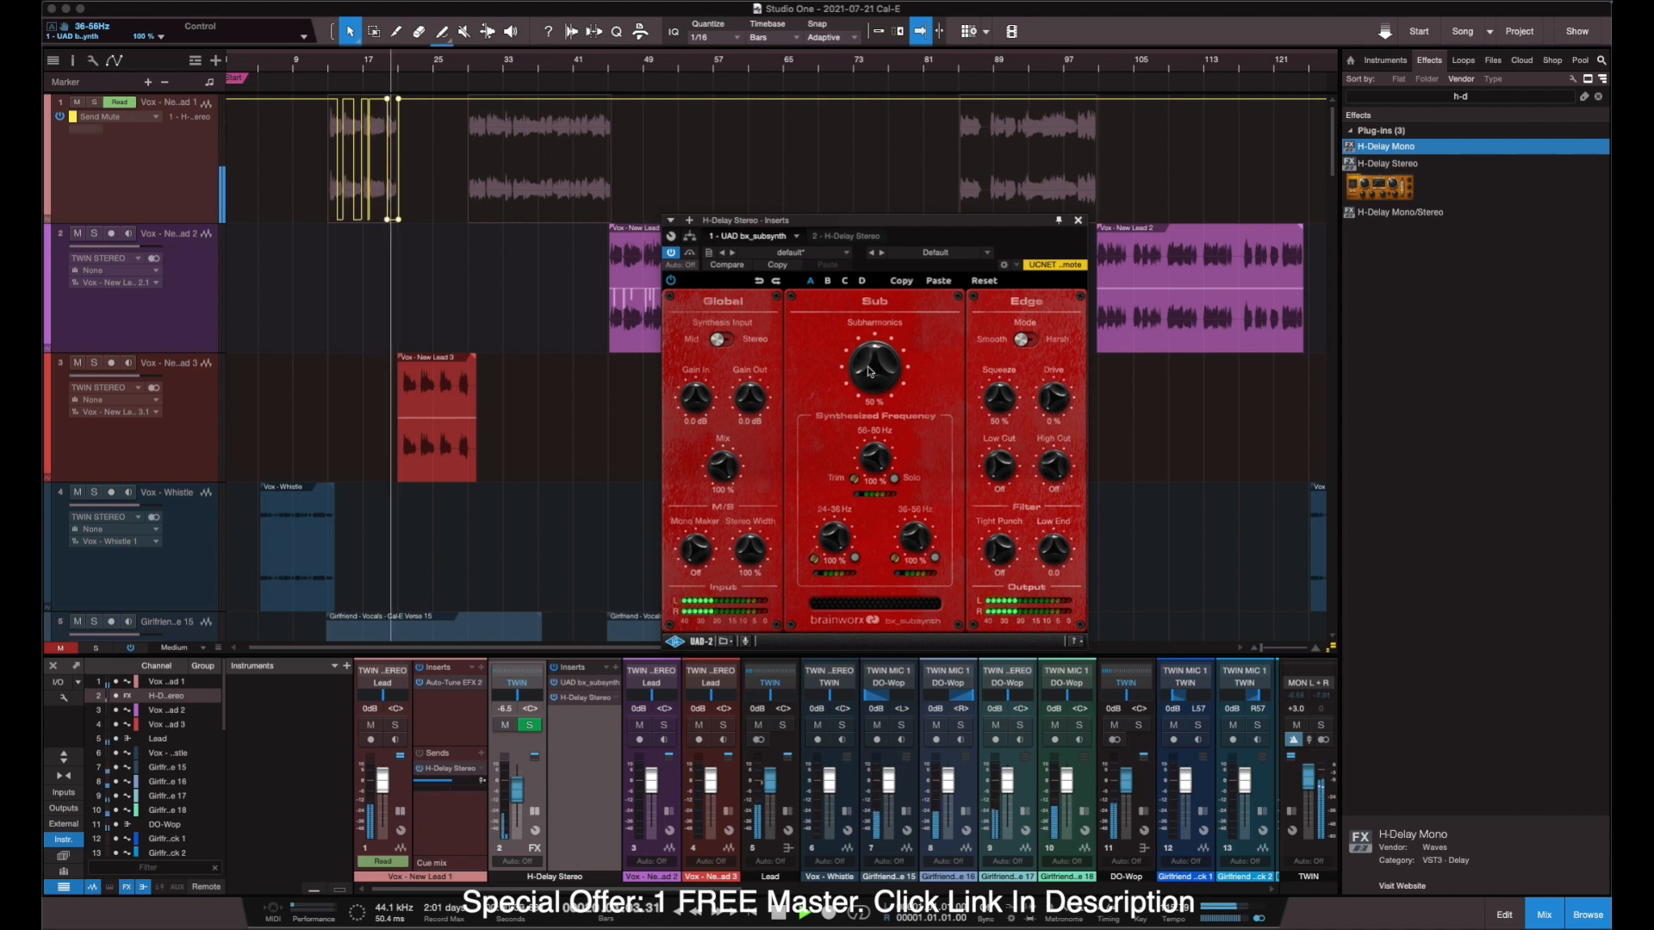
{"action": "left_click_drag", "start_coordinate": [877, 371], "coordinate": [894, 290]}
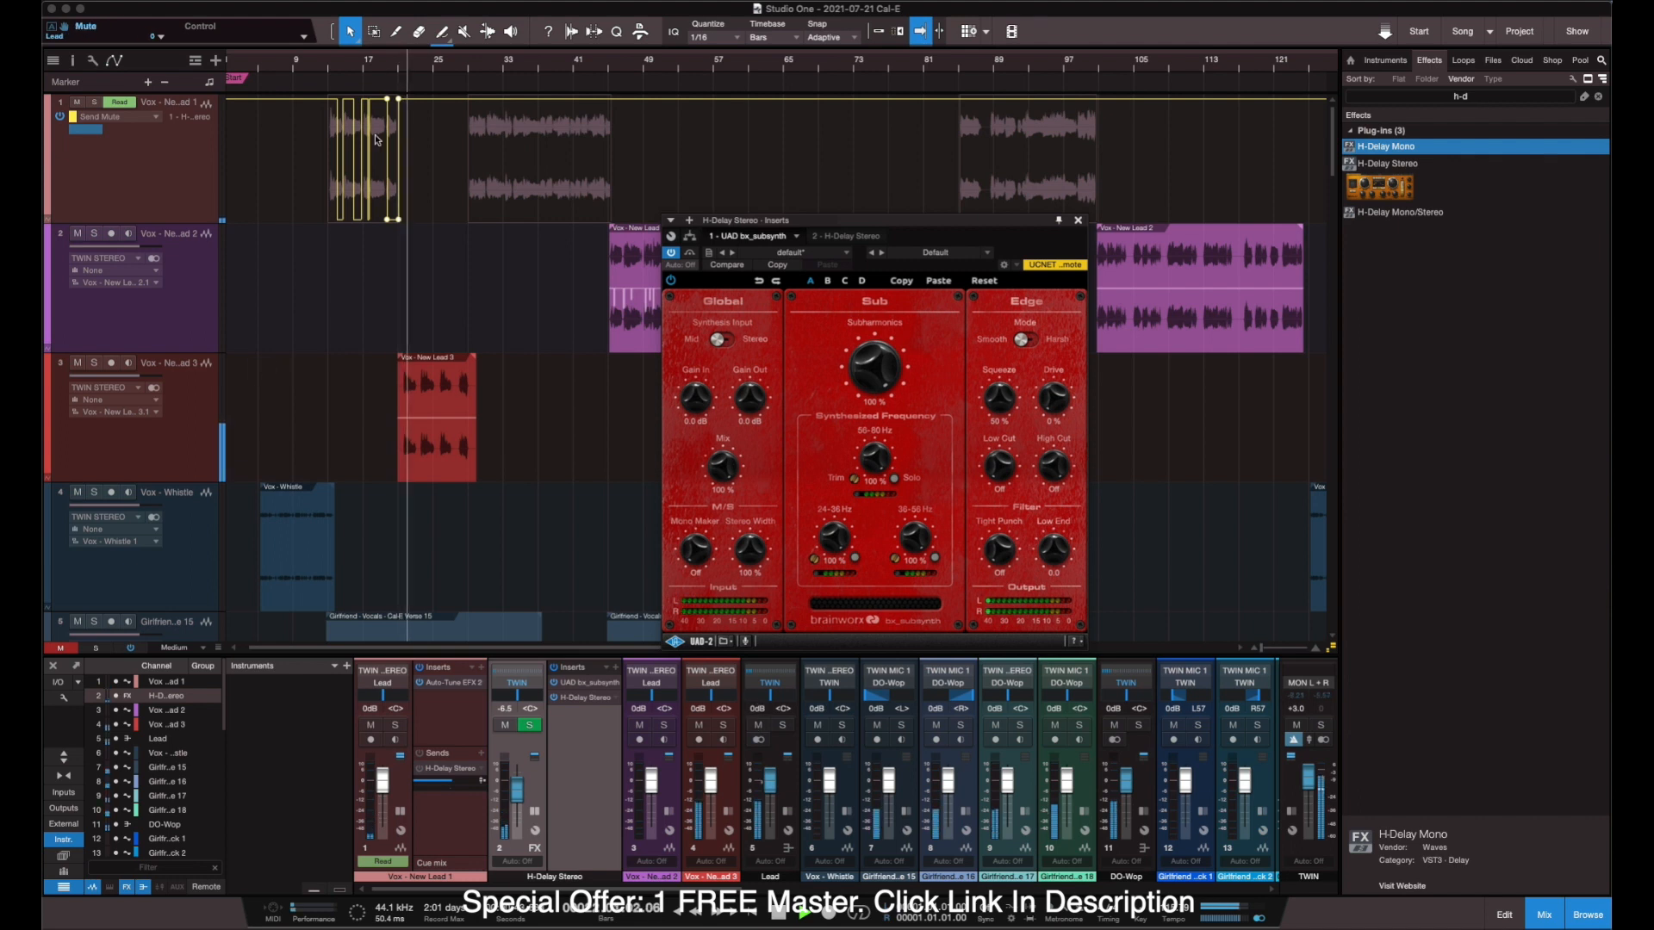
Copy bx_subsynth from the H-Delay Stereo channel to the Vox - New Lead 3 channel, after Auto-Tune EFX.
{"action": "scroll", "coordinate": [424, 229], "scroll_direction": "up", "scroll_amount": 1}
{"action": "scroll", "coordinate": [425, 229], "scroll_direction": "up", "scroll_amount": 2}
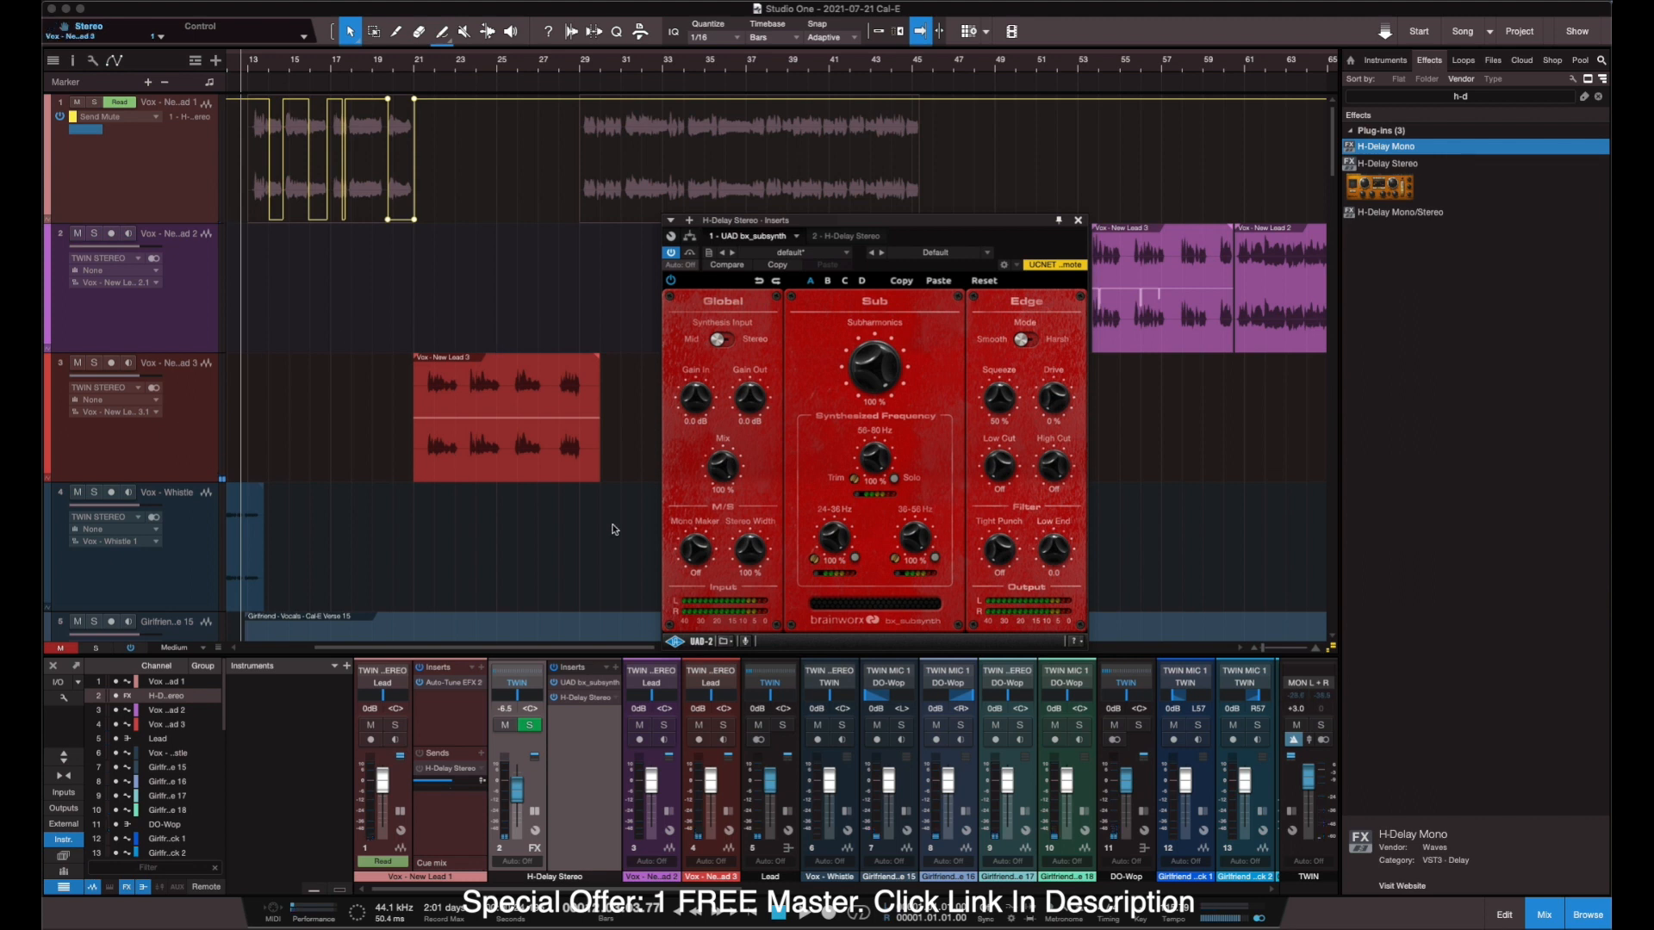
{"action": "left_click", "coordinate": [733, 815]}
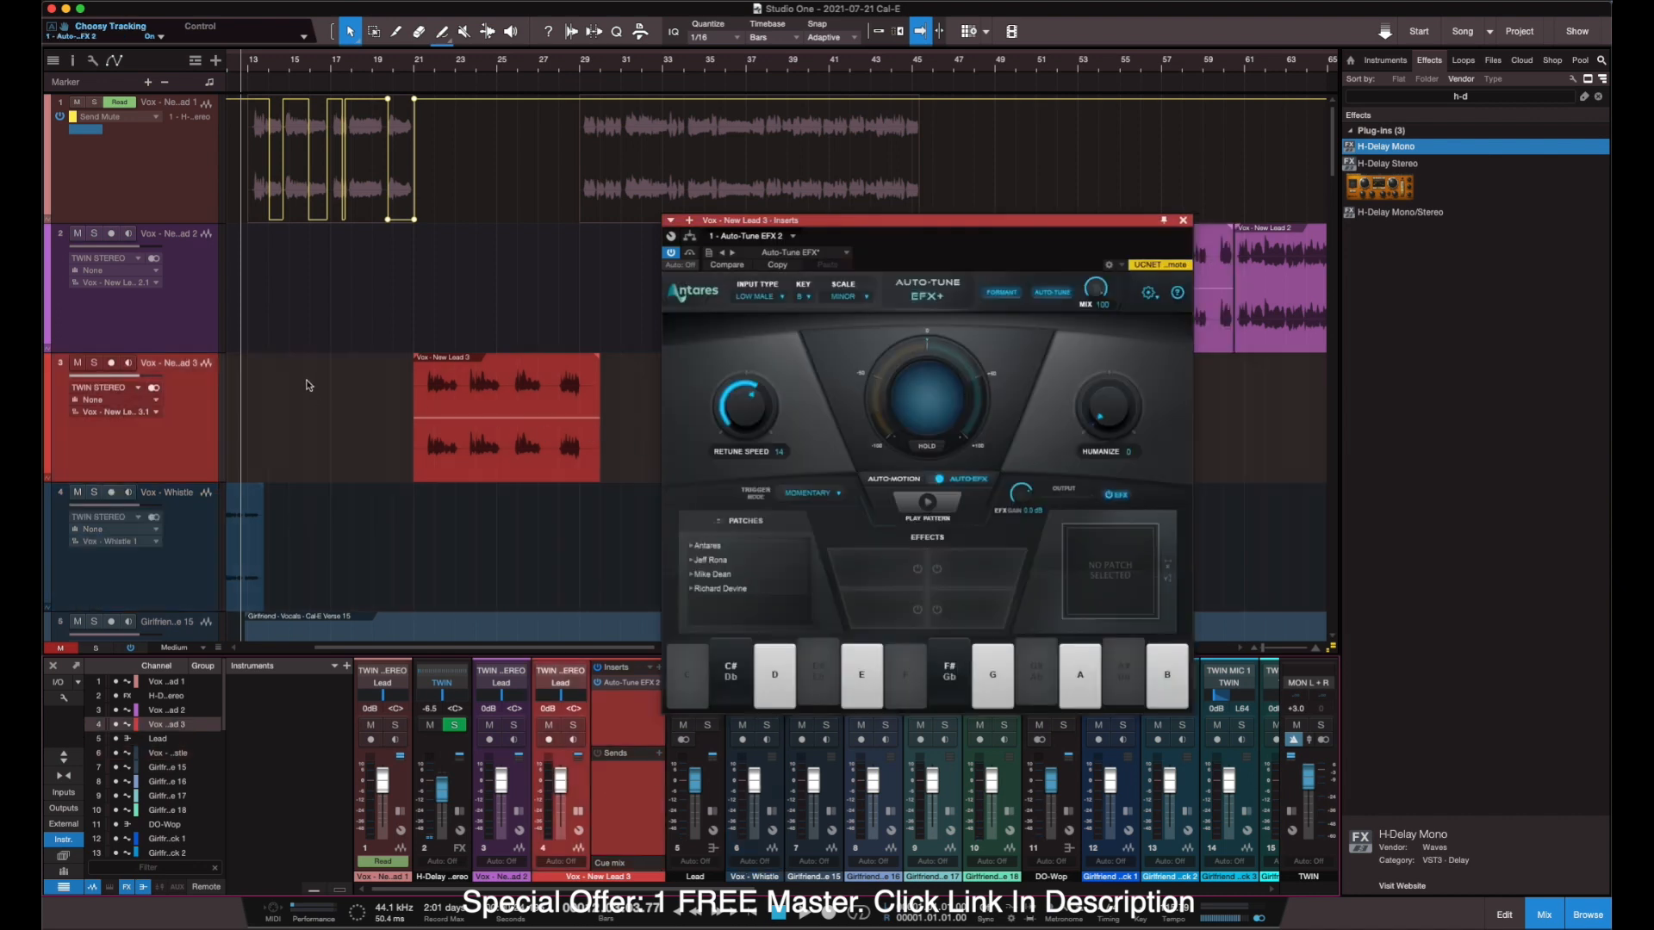
{"action": "left_click", "coordinate": [464, 818]}
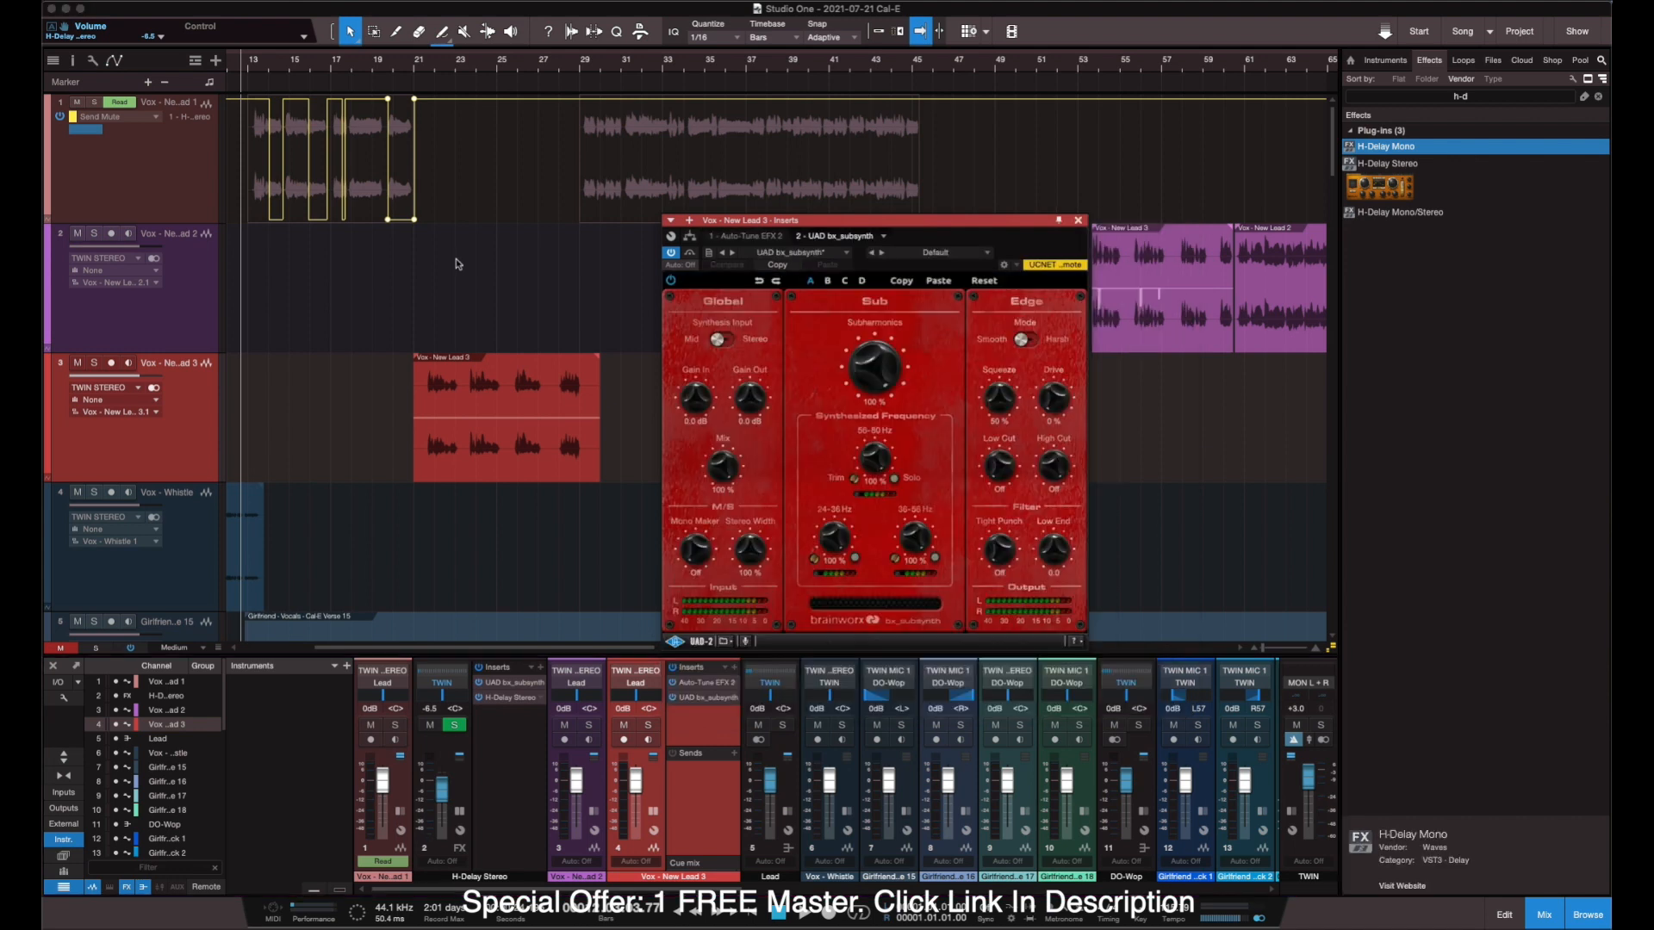
Lower bx_subsynth's Subharmonics on Vox - New Lead 3 to 31% during playback, and replay from about bar 19.
{"action": "key", "text": "space"}
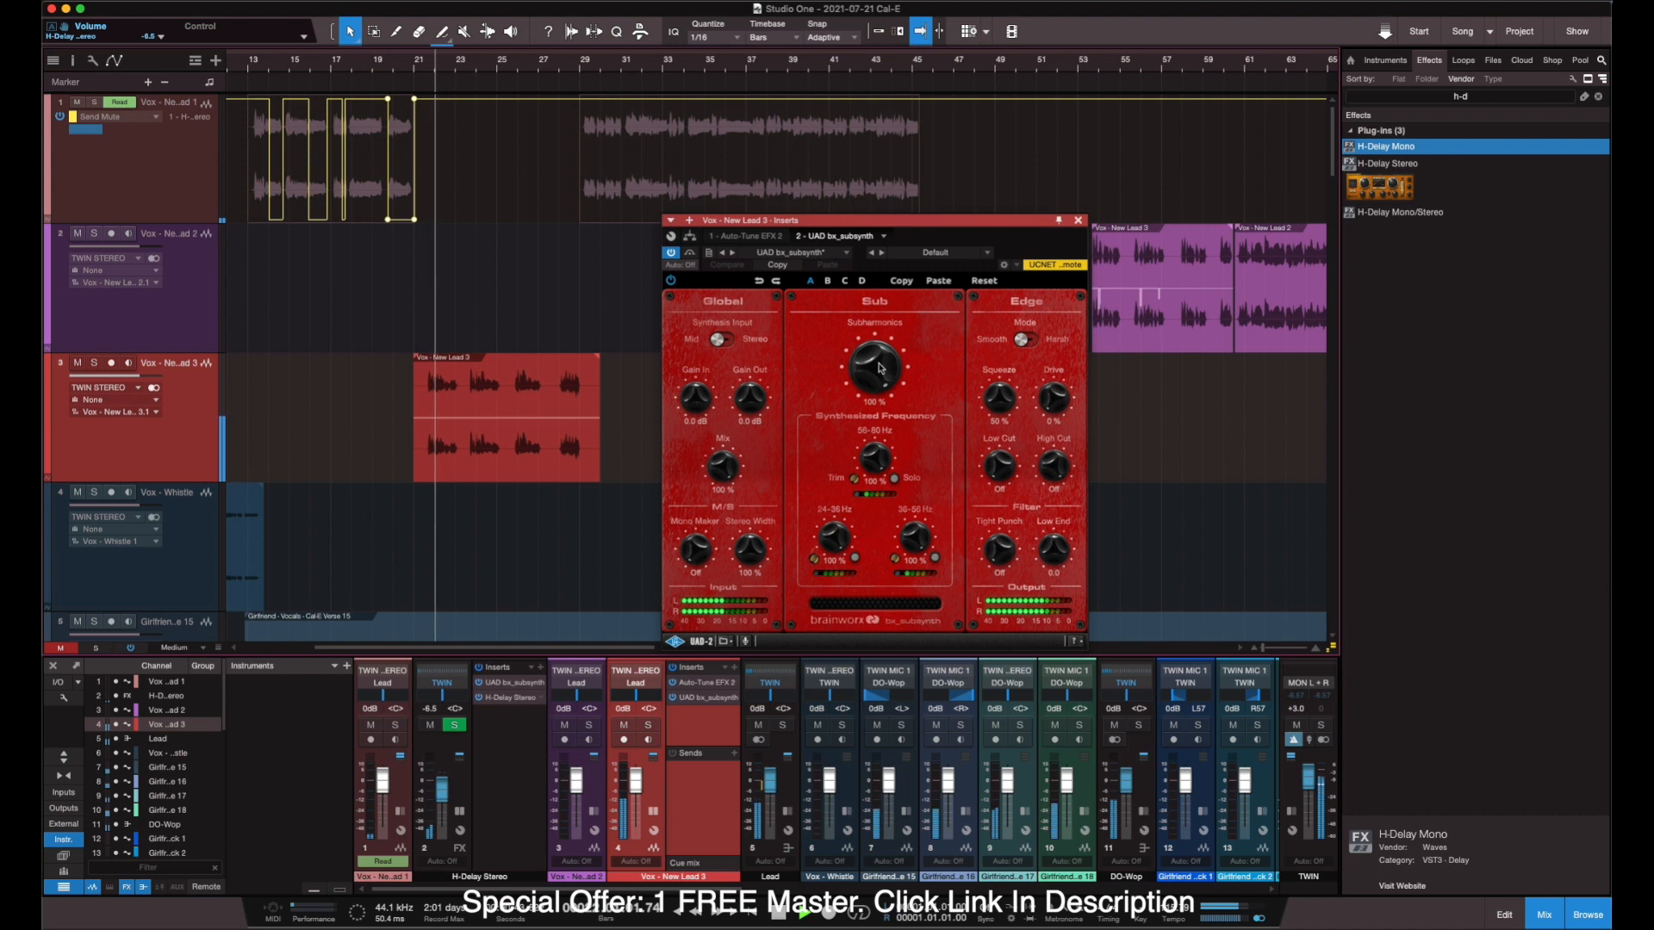
{"action": "left_click_drag", "start_coordinate": [868, 372], "coordinate": [865, 482]}
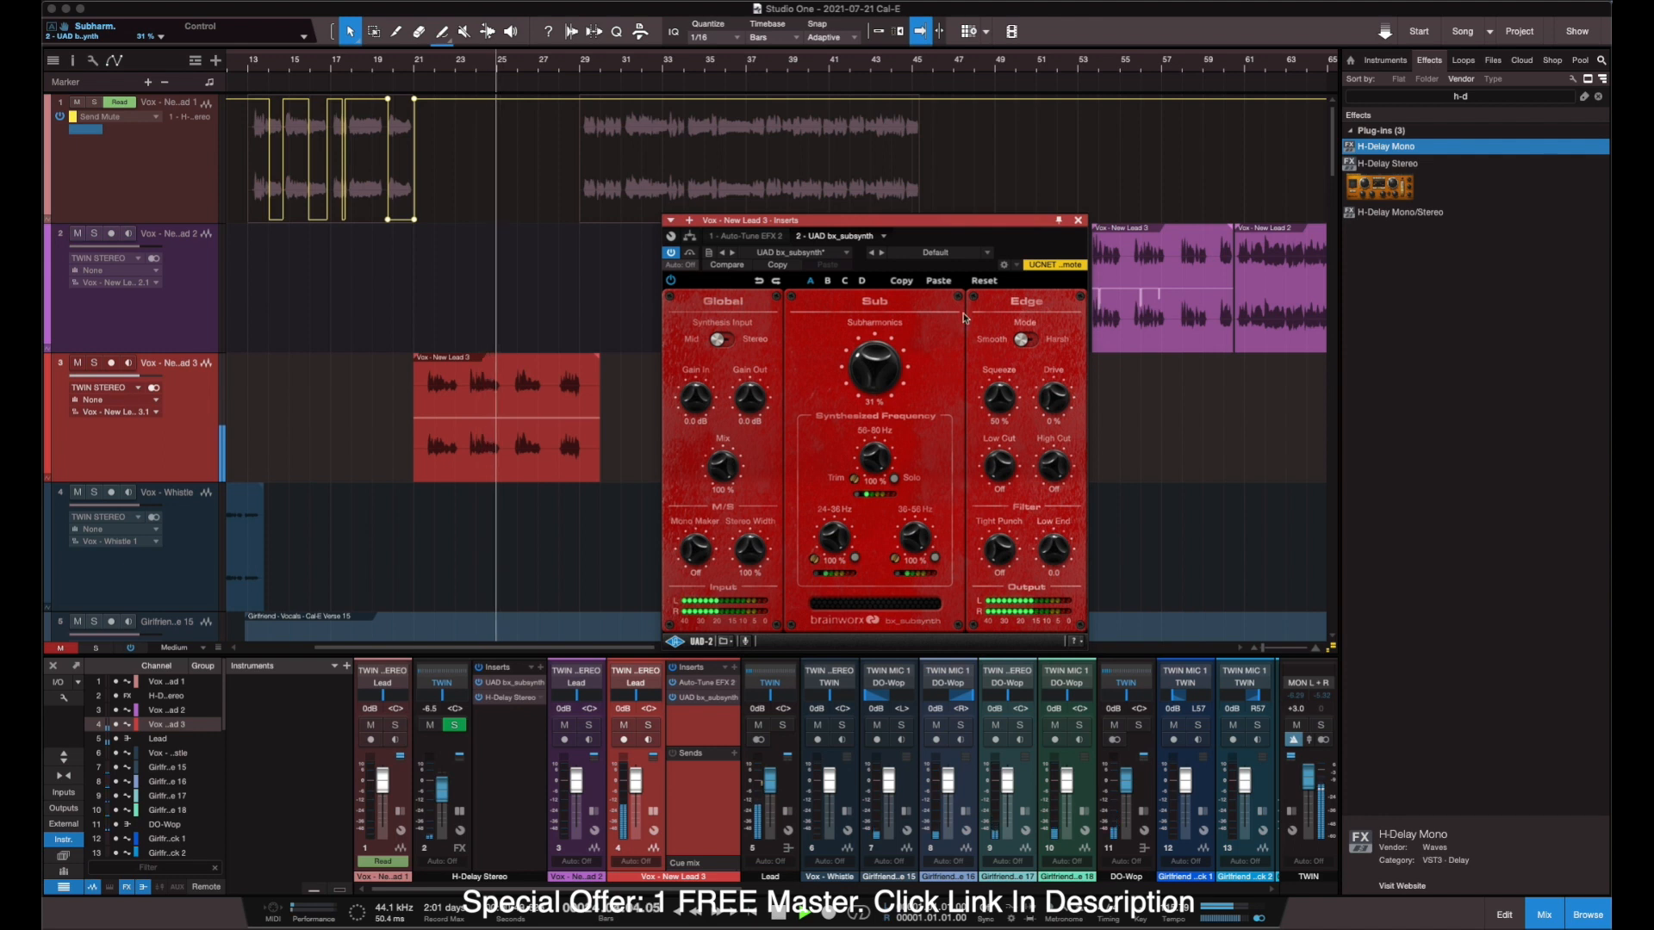
{"action": "left_click", "coordinate": [1078, 221]}
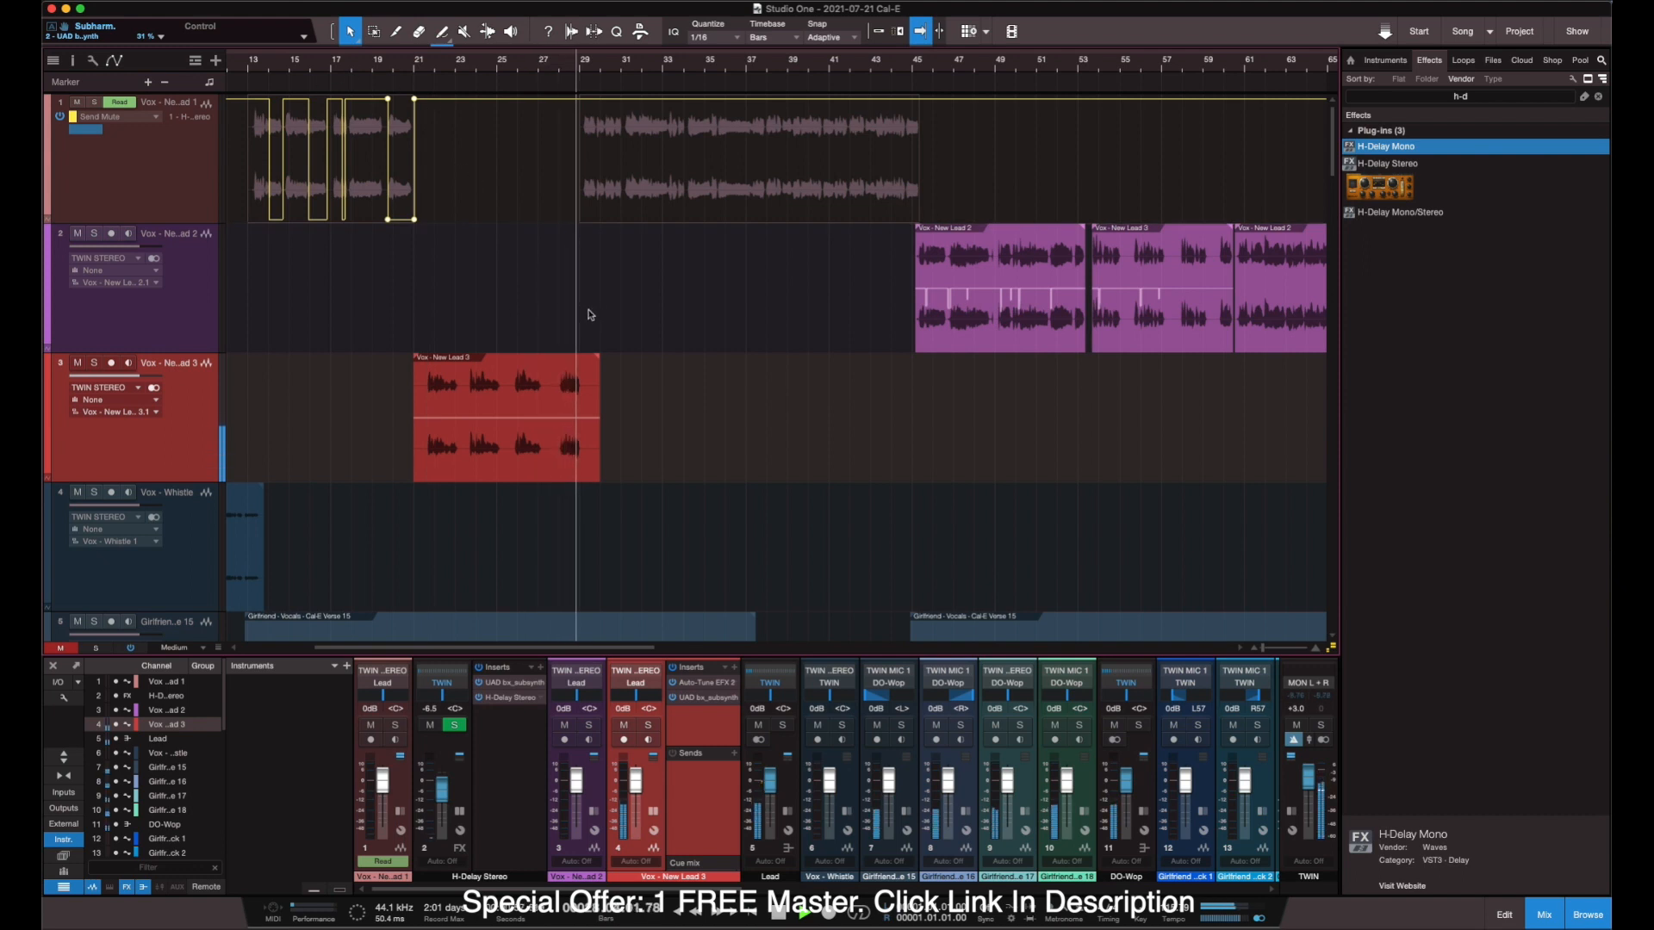
{"action": "left_click", "coordinate": [380, 75]}
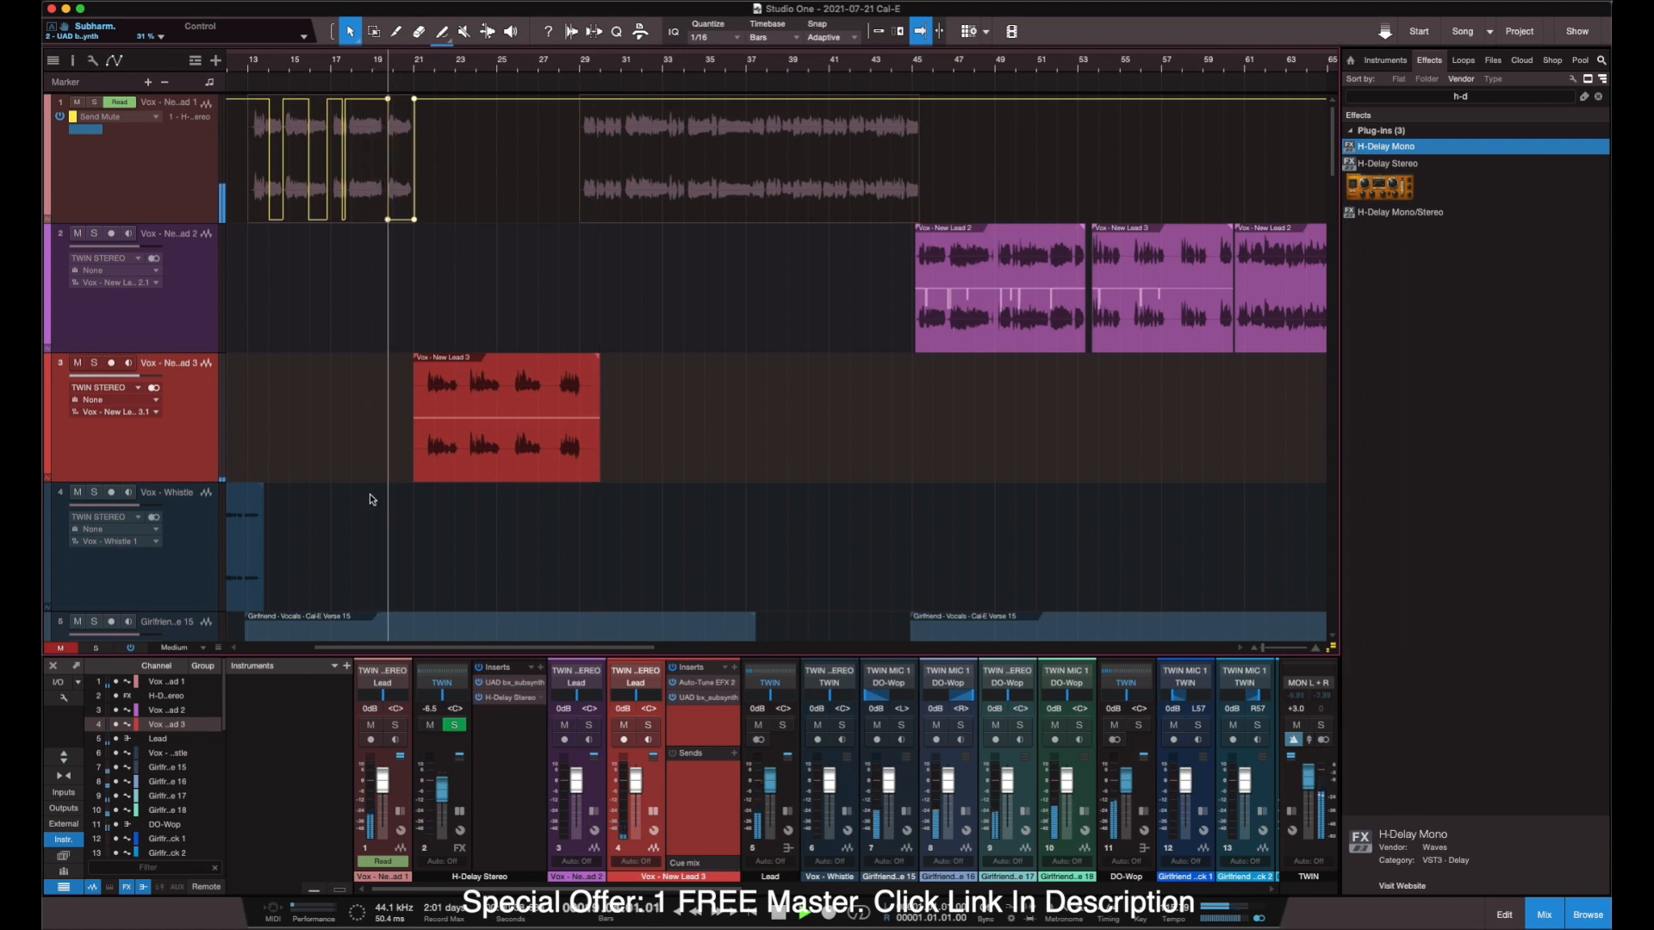
{"action": "key", "text": "space"}
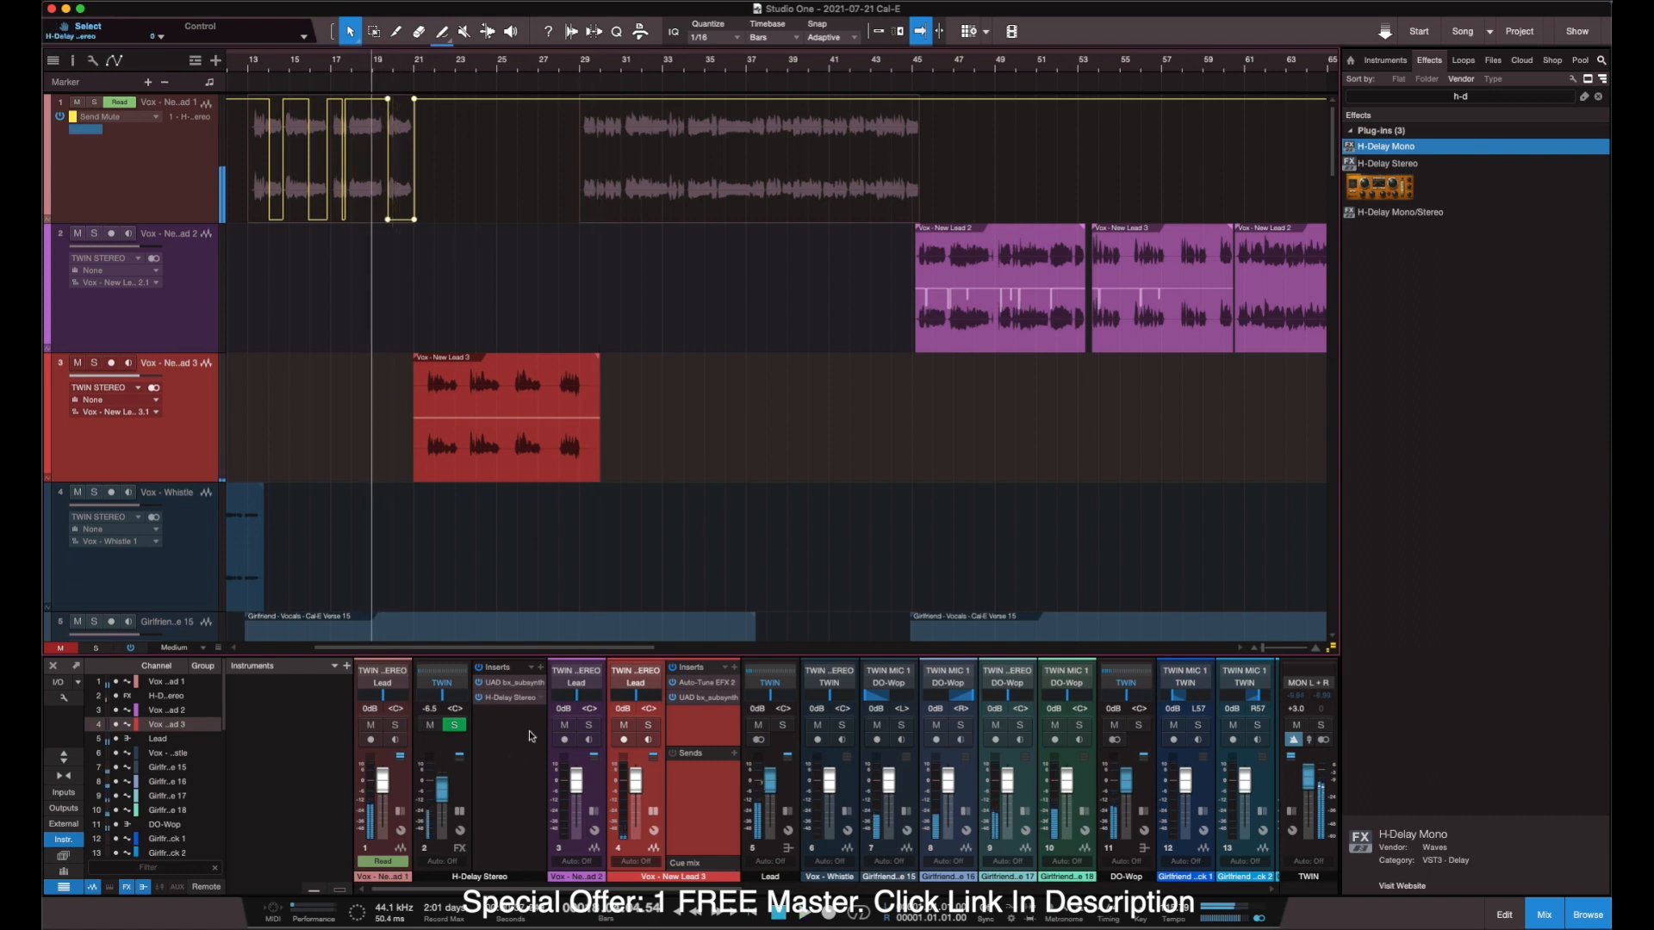
Replace bx_subsynth on the H-Delay Stereo channel with the UAD MXR Flanger-Doubler, placed before H-Delay.
{"action": "left_click", "coordinate": [480, 682]}
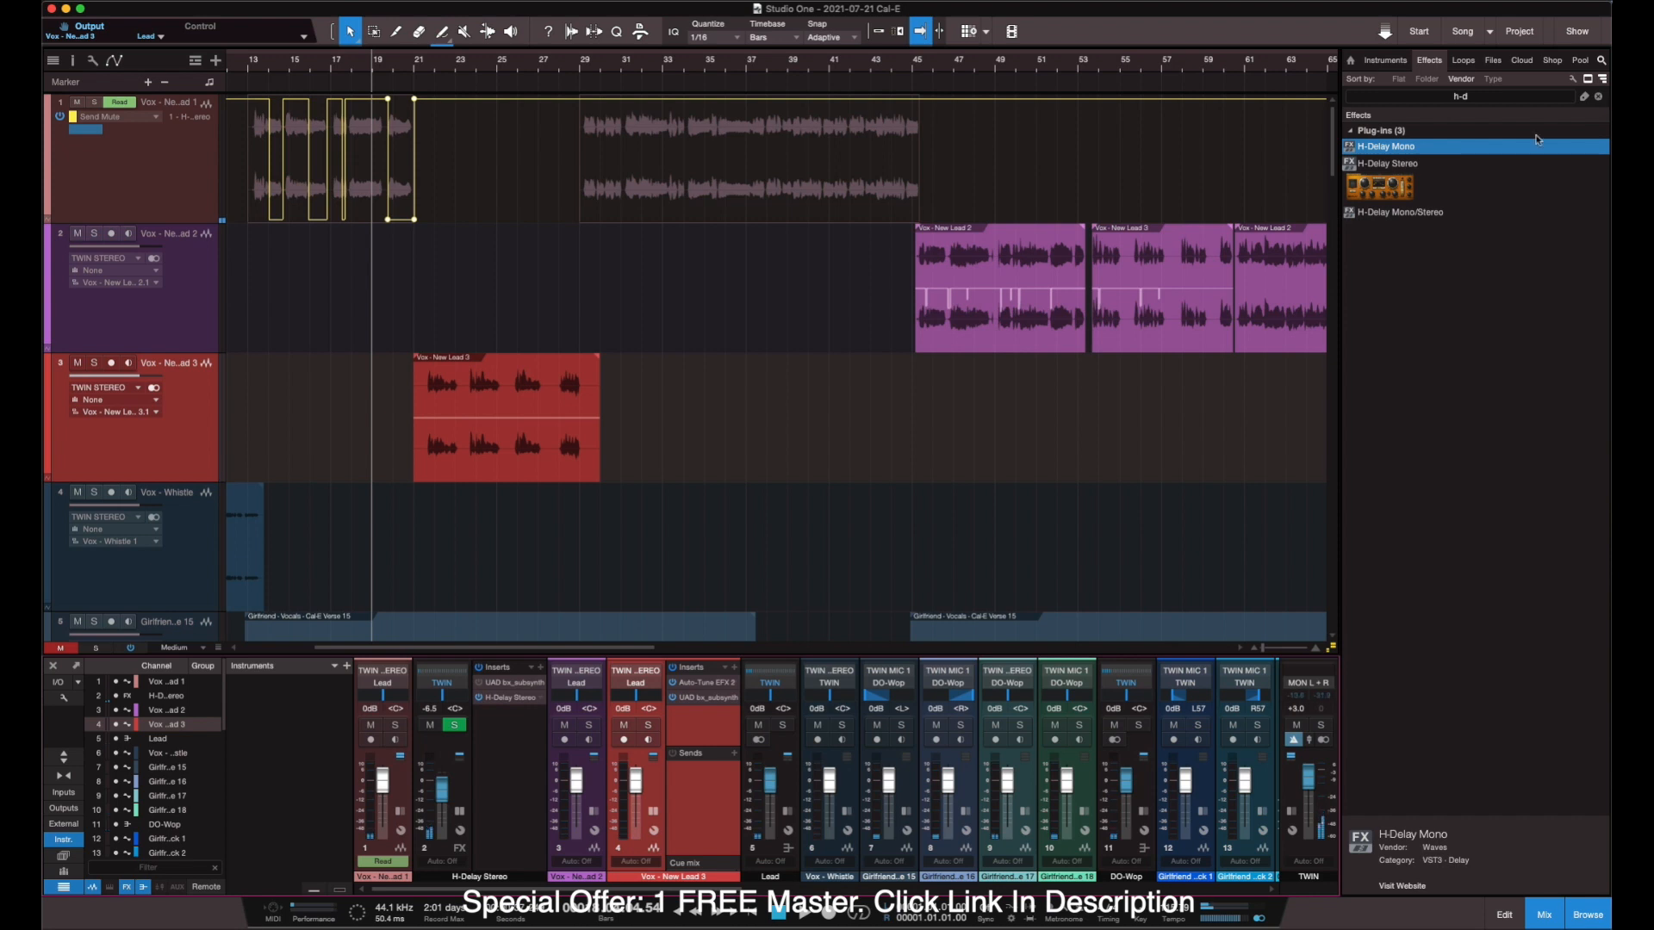
{"action": "left_click", "coordinate": [1596, 98]}
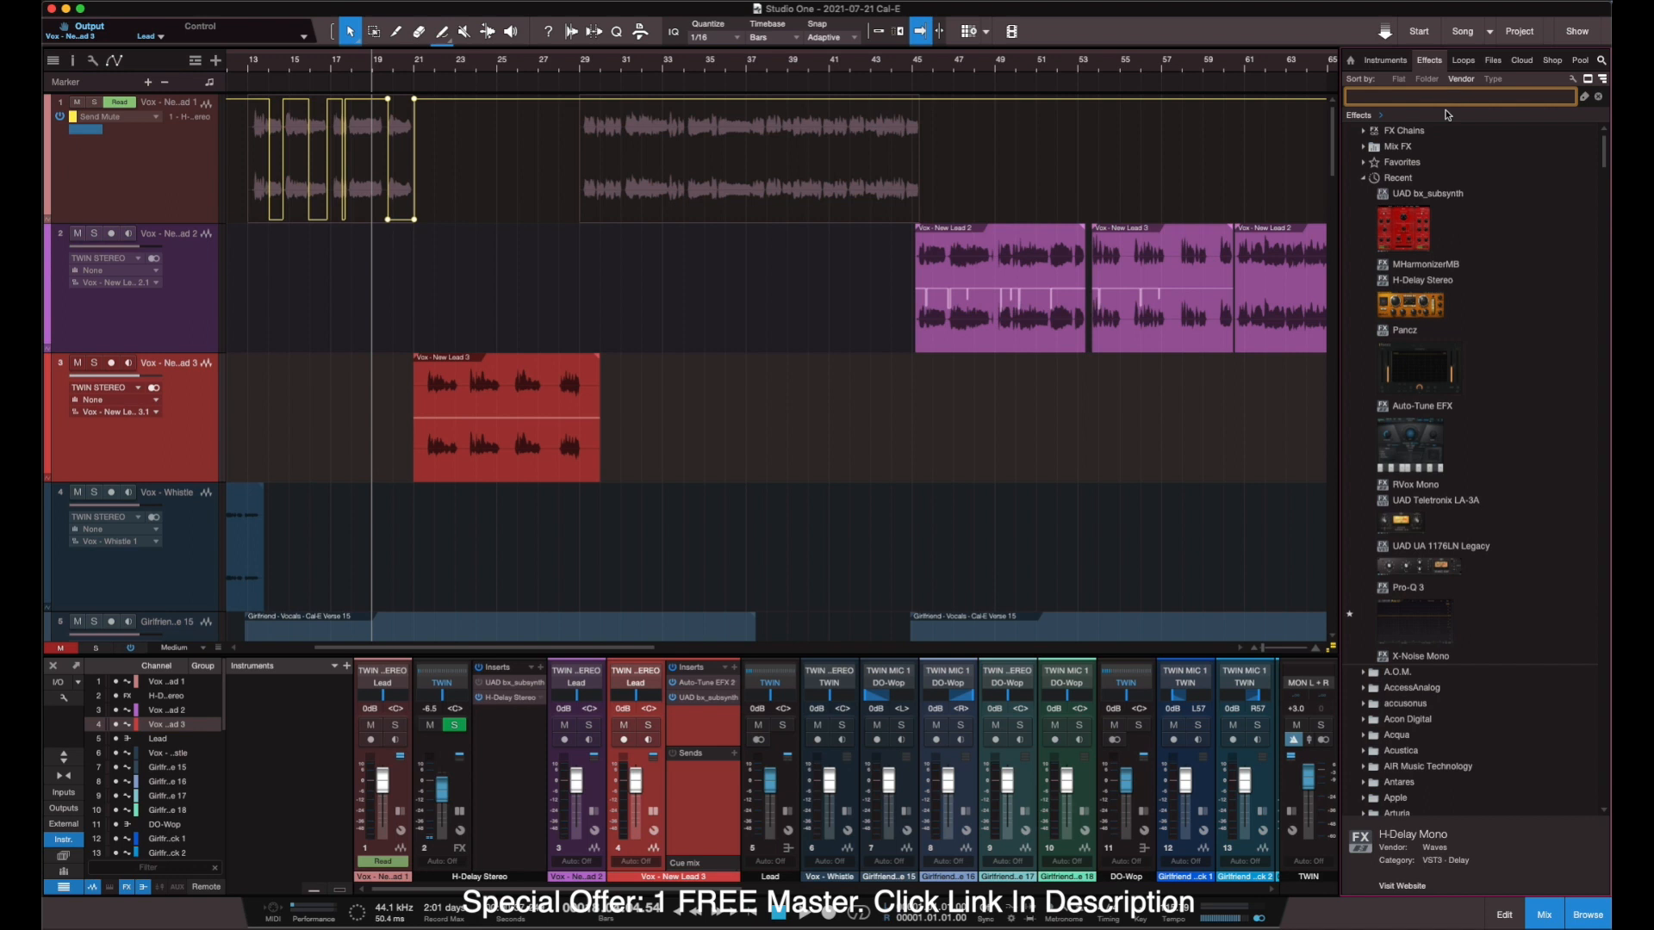
{"action": "type", "text": "flanger"}
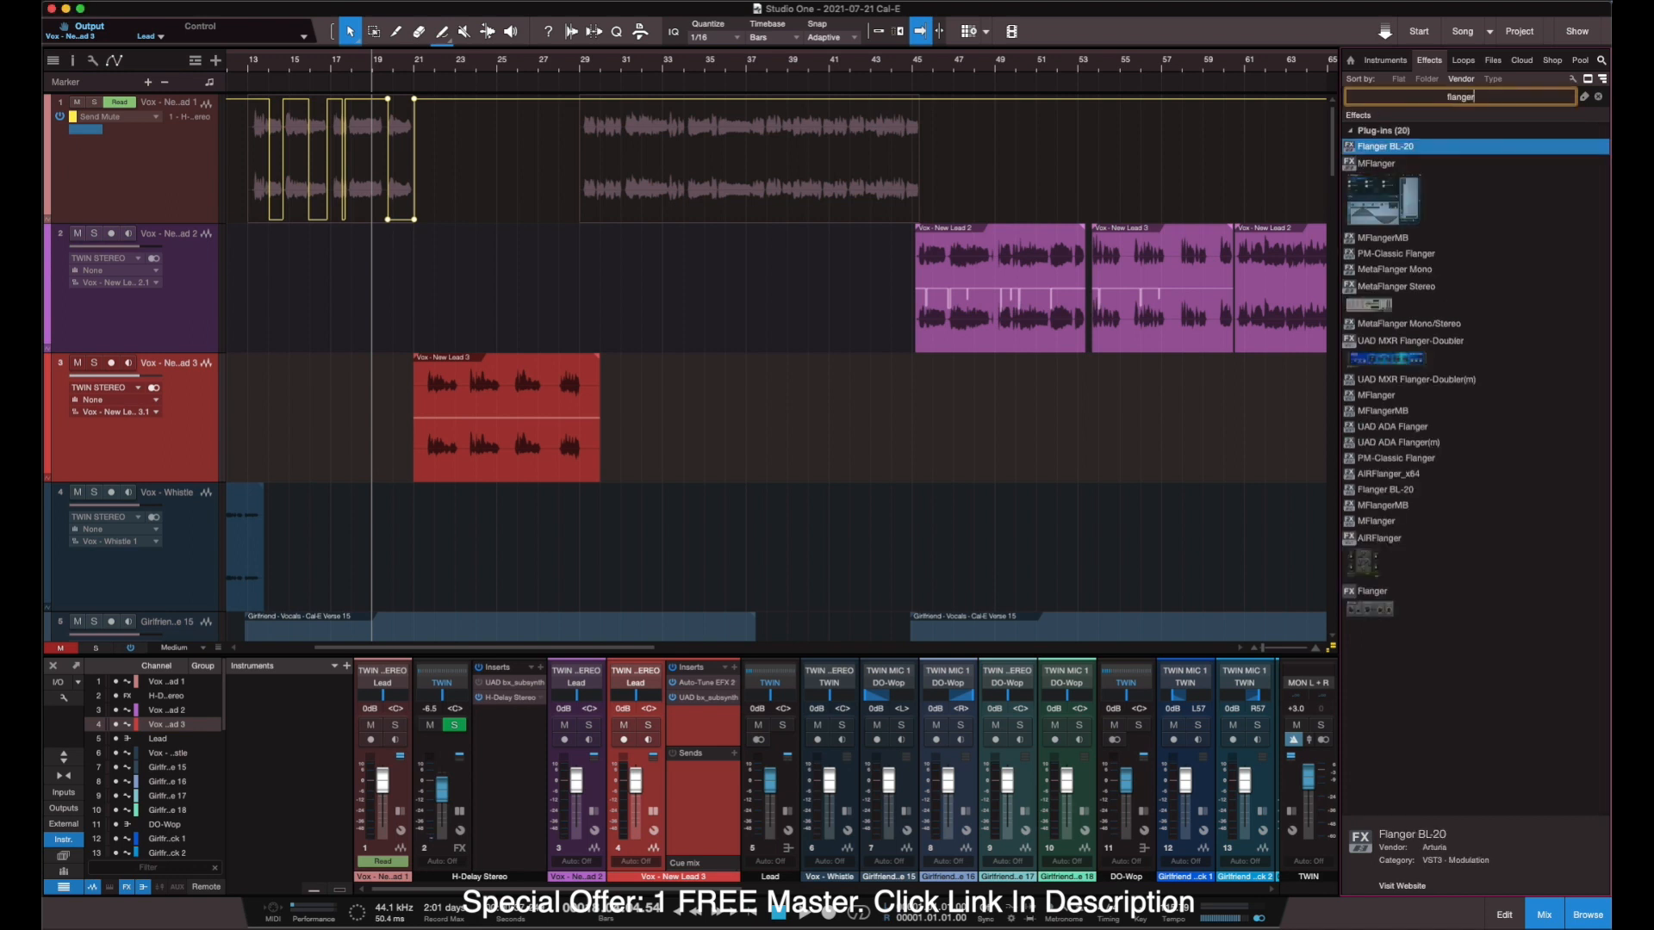
{"action": "left_click", "coordinate": [1425, 355]}
{"action": "left_click_drag", "start_coordinate": [727, 610], "coordinate": [524, 686]}
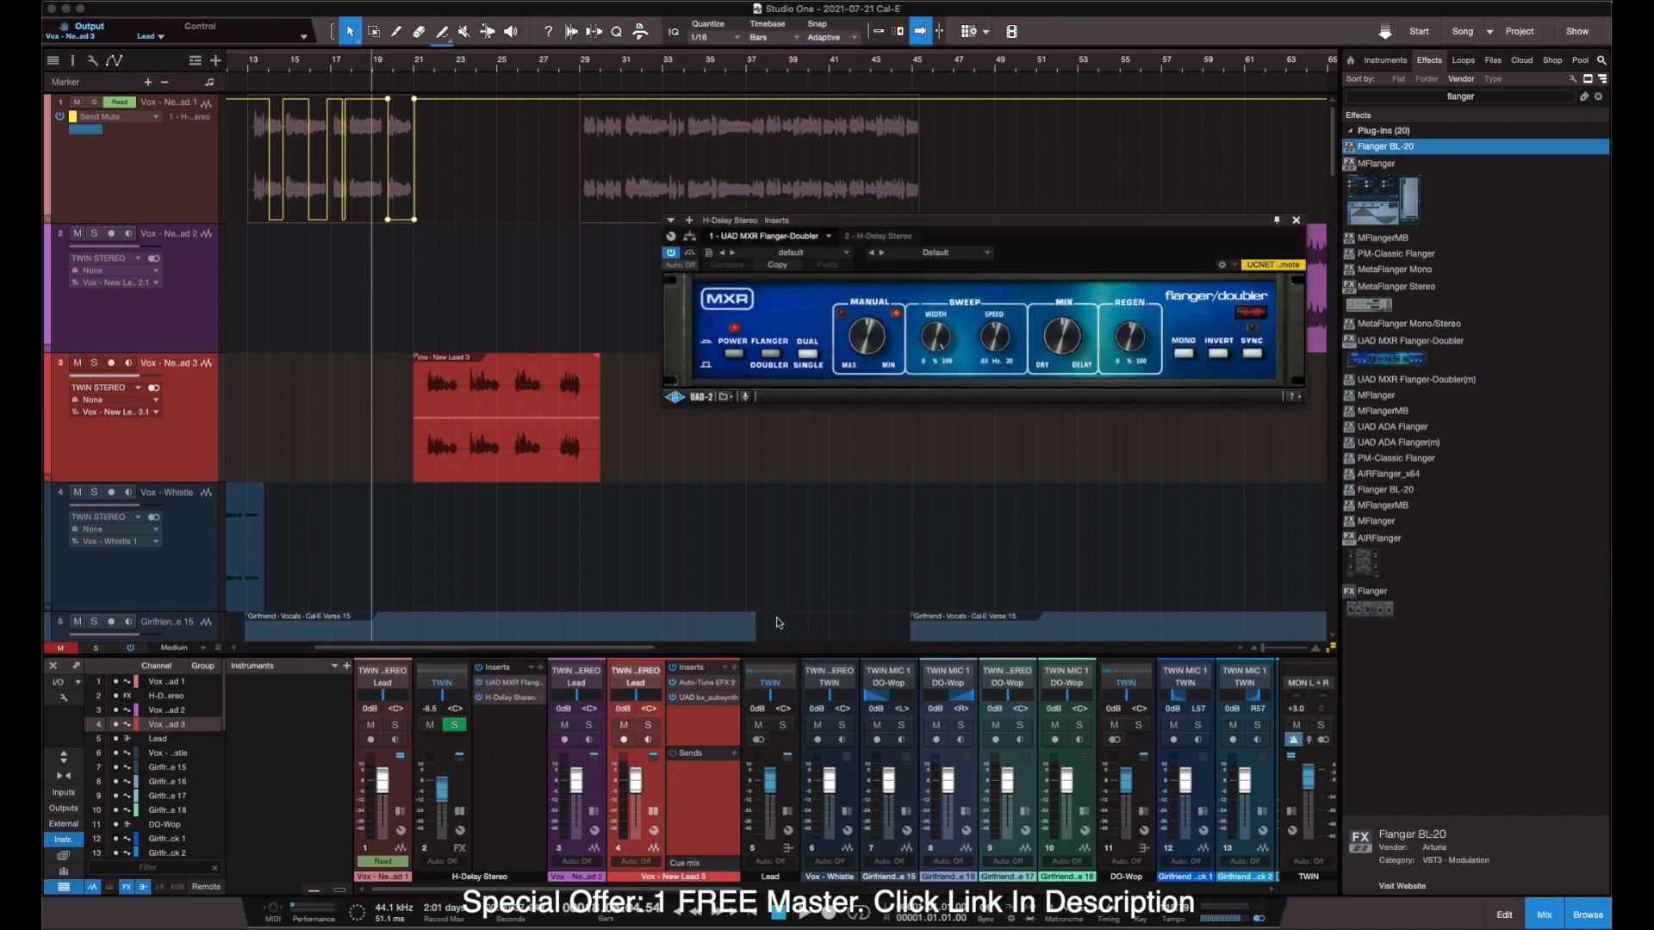
Play the vocal from about bar 13 and raise the H-Delay Stereo channel's volume to -2.3 dB.
{"action": "key", "text": "space"}
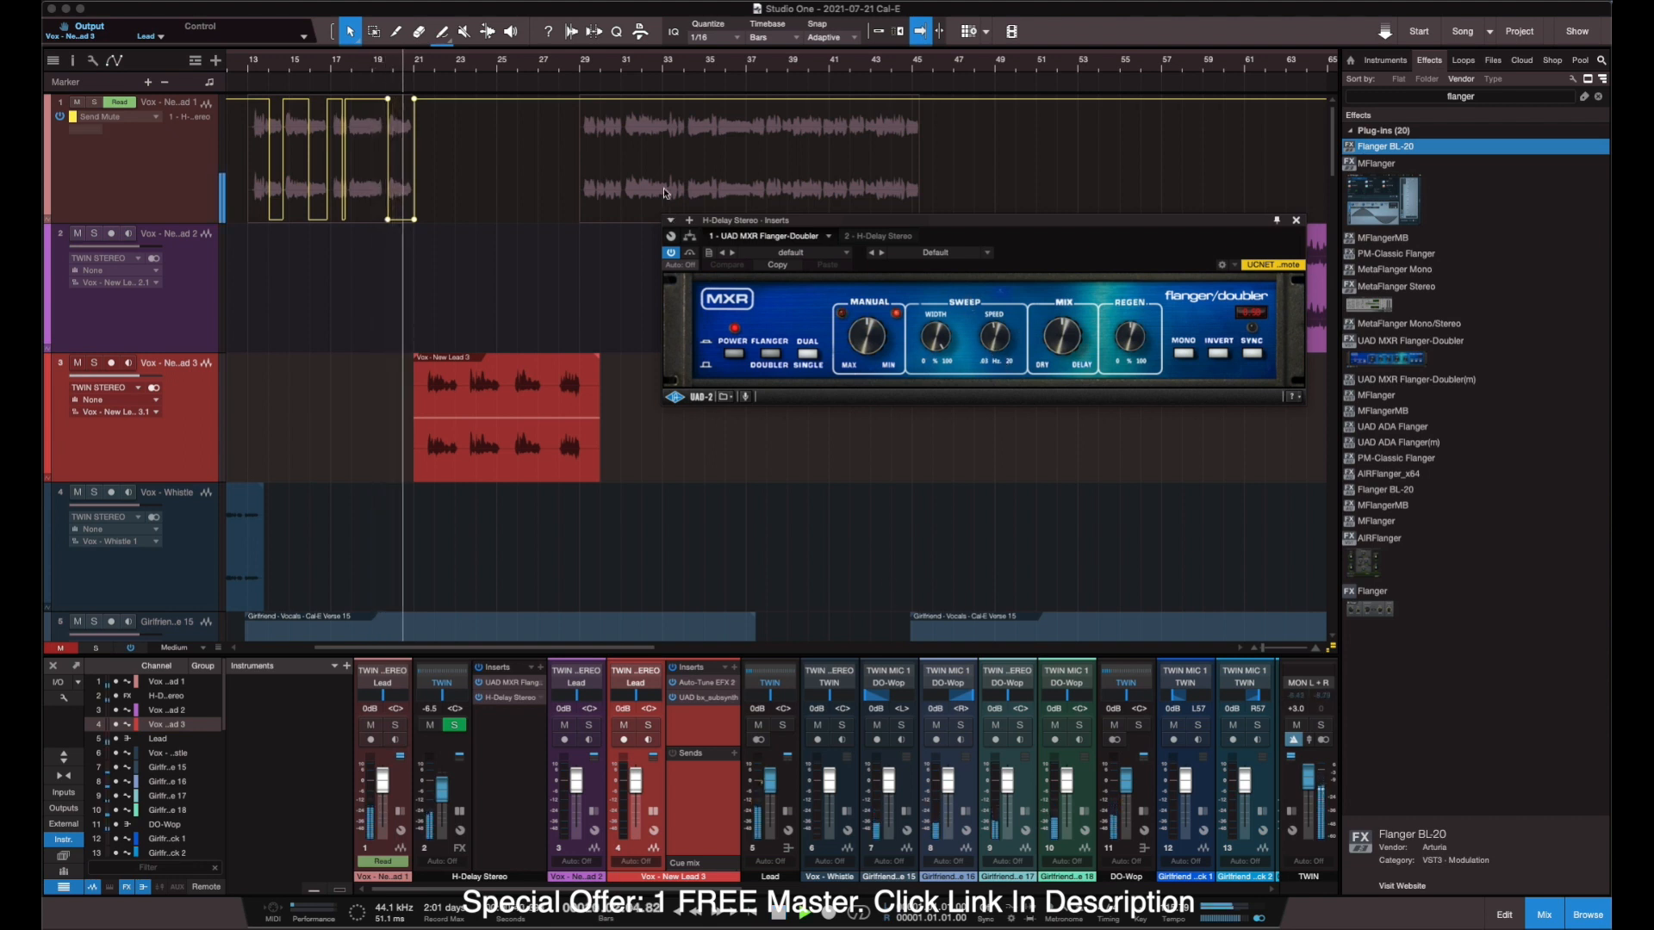
{"action": "left_click", "coordinate": [263, 63]}
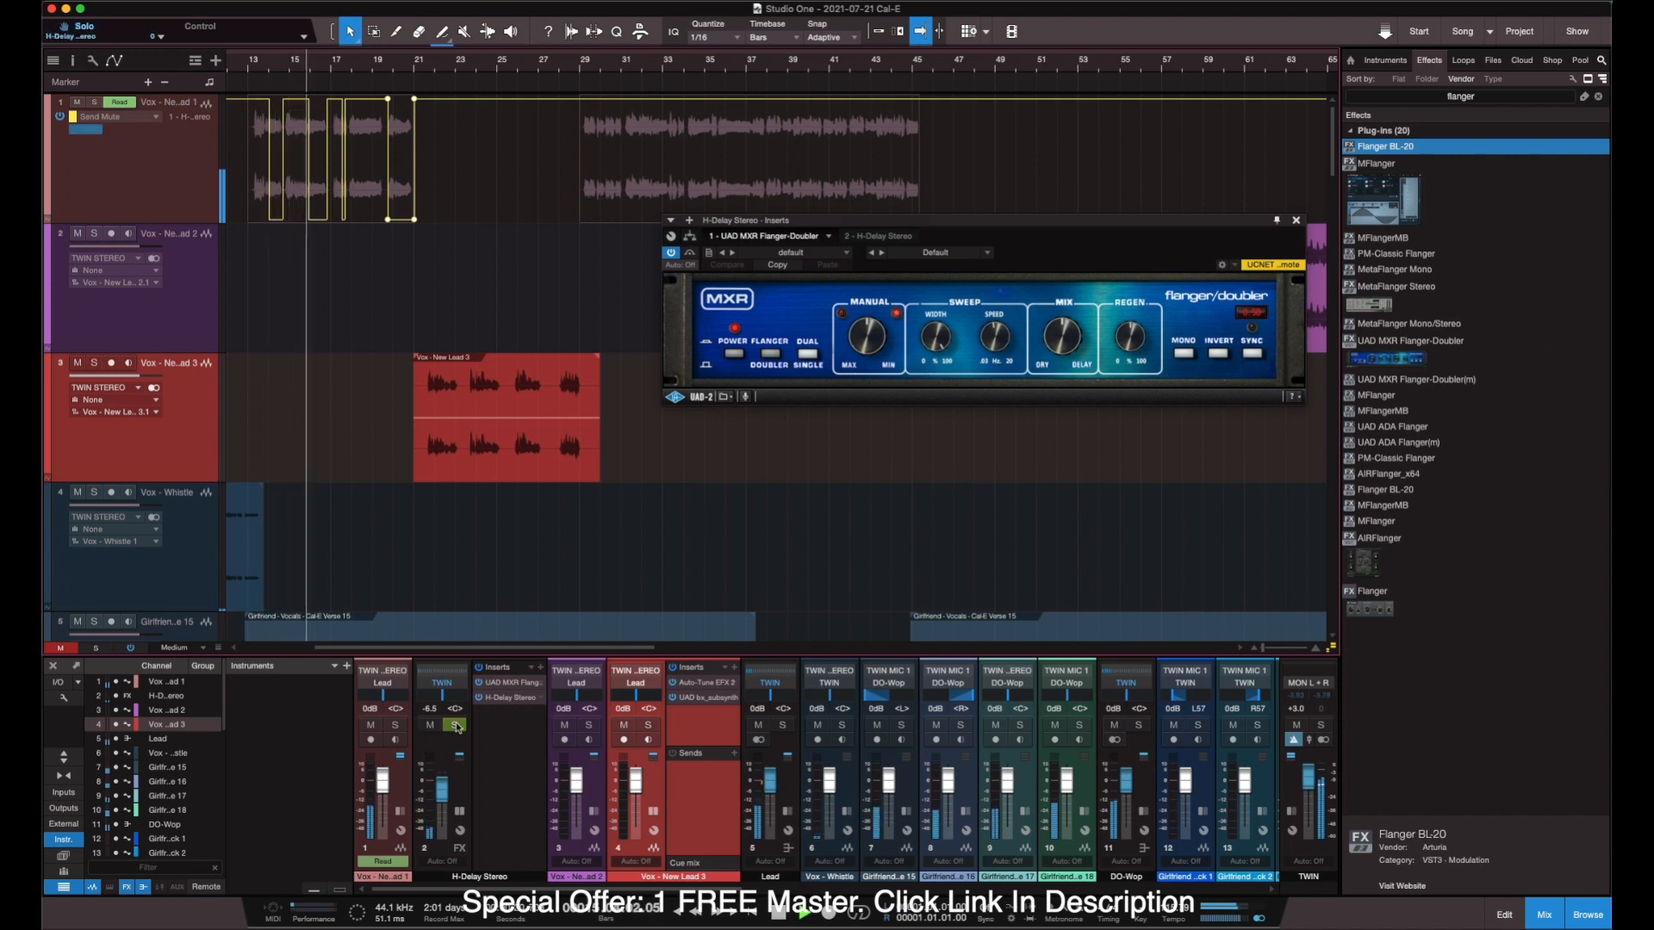
{"action": "left_click_drag", "start_coordinate": [451, 795], "coordinate": [450, 788]}
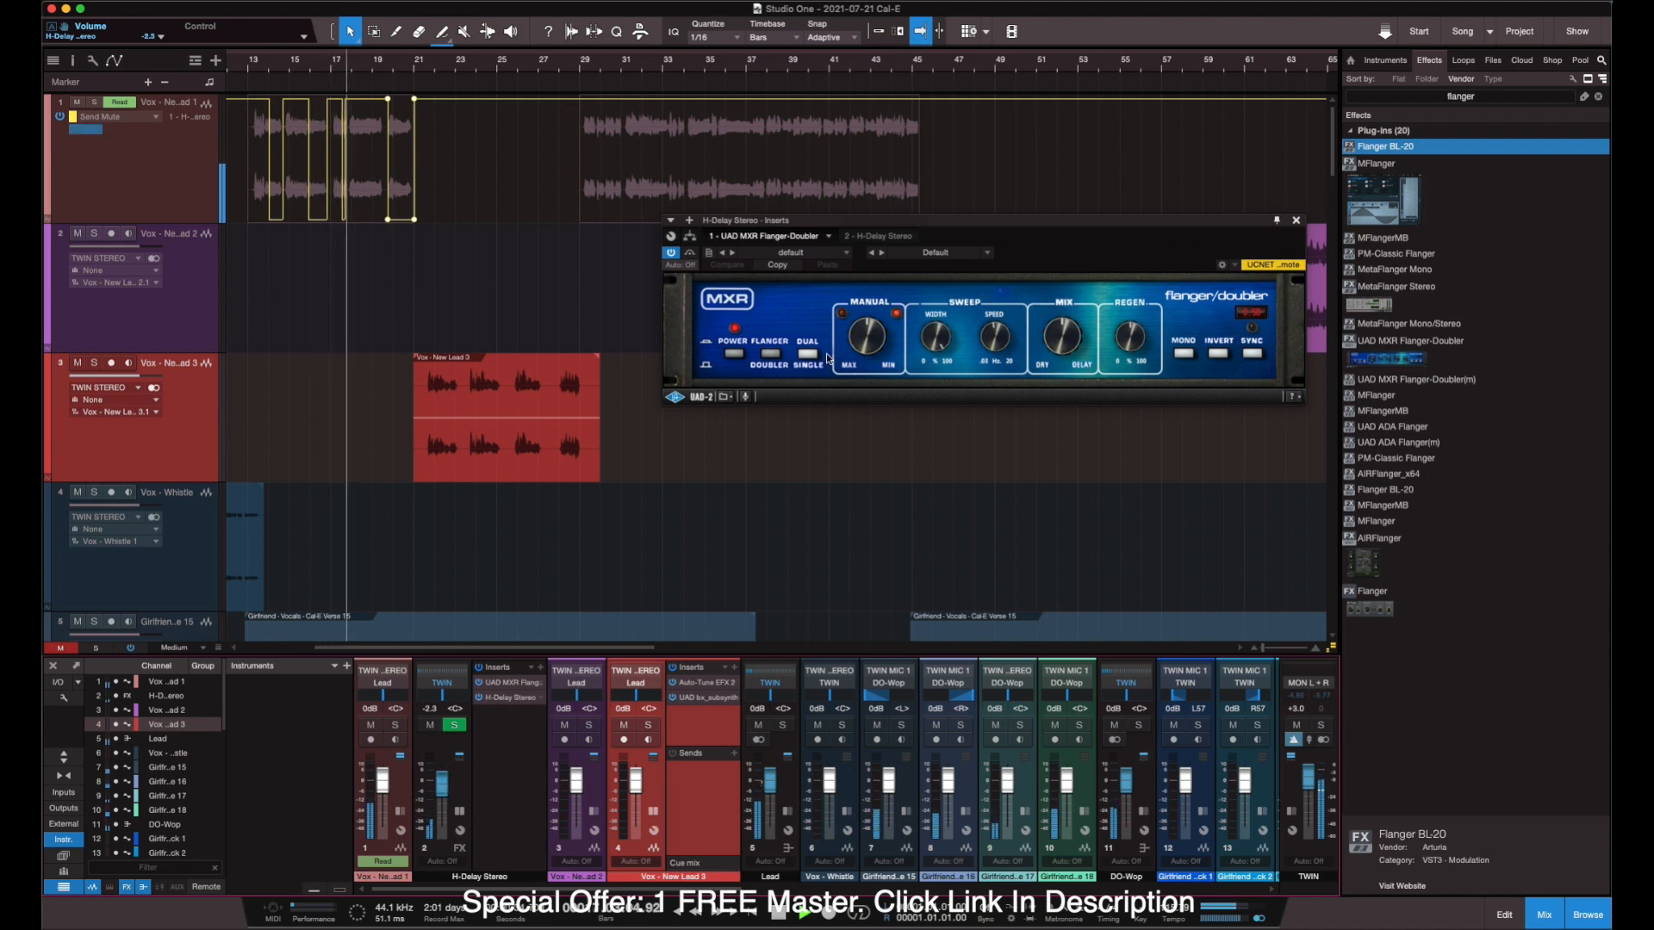
Compare the MXR Flanger-Doubler's Doubler mode with Flanger mode during playback, ending on Flanger, and close the plug-in window.
{"action": "left_click", "coordinate": [776, 356]}
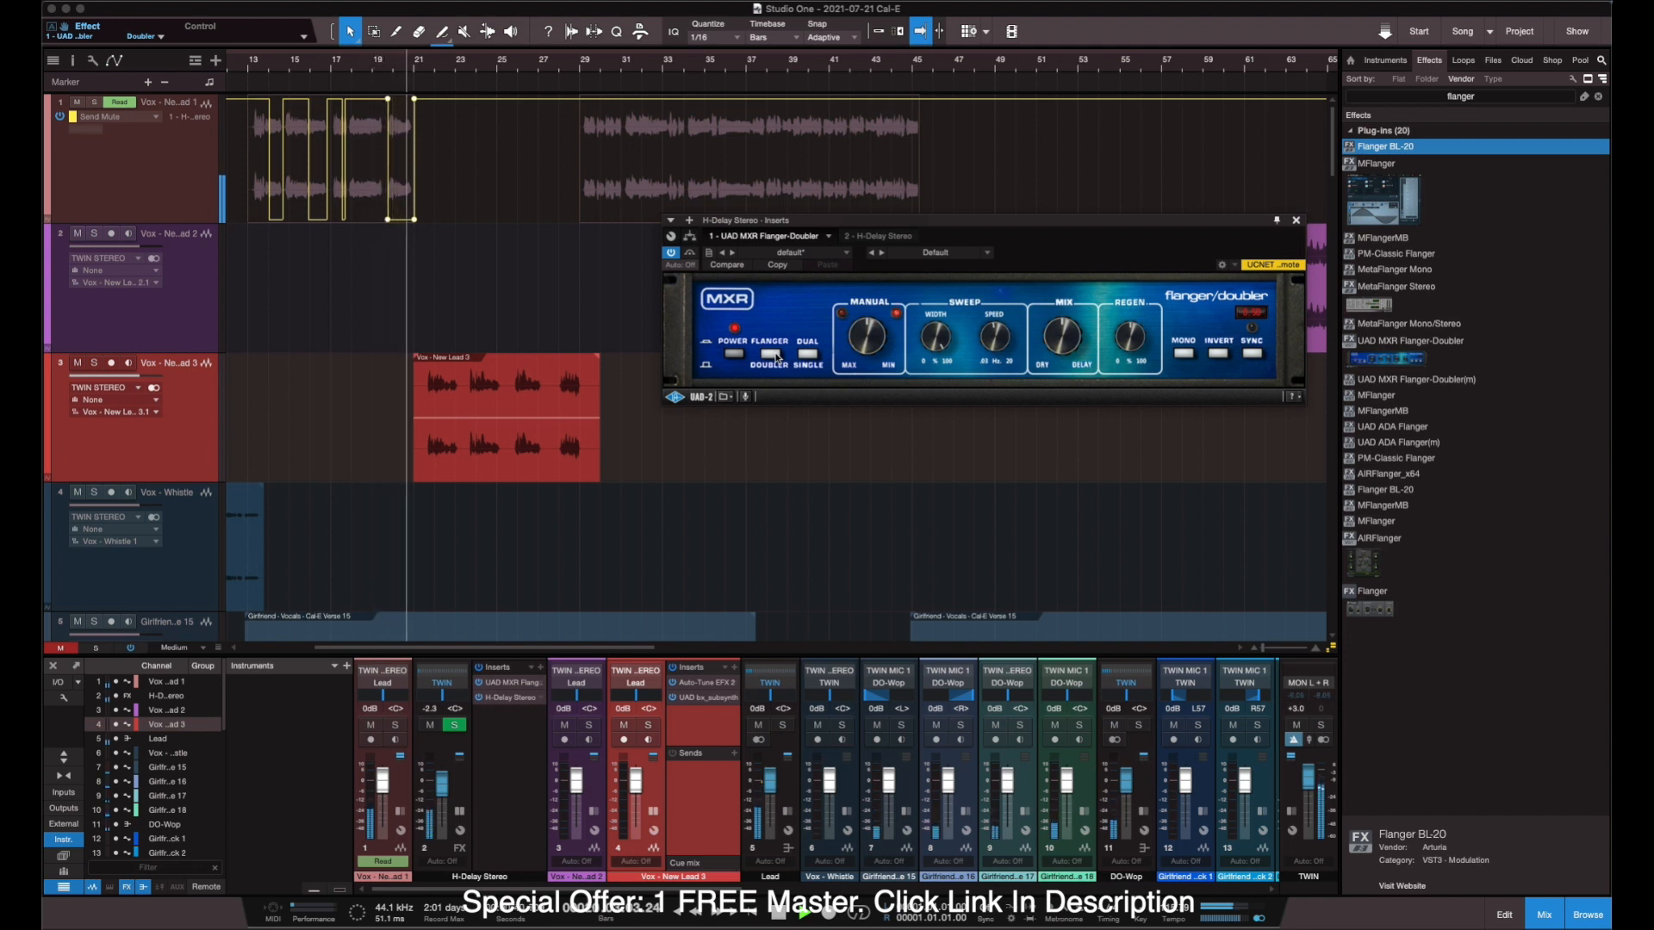
{"action": "left_click", "coordinate": [778, 356]}
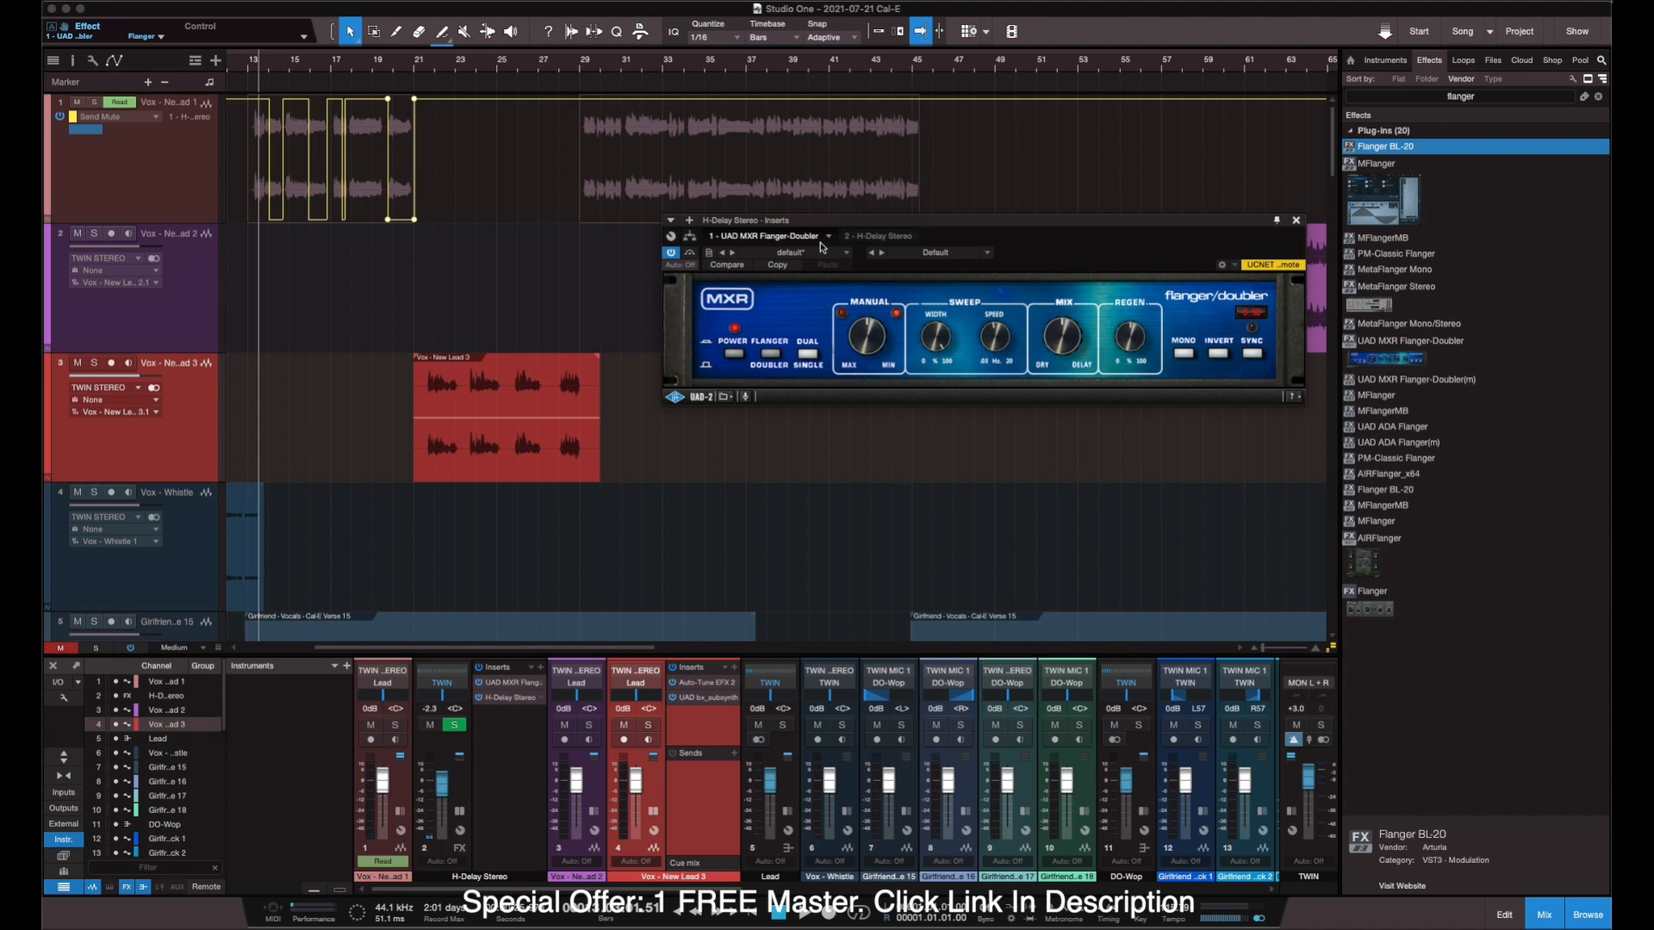
{"action": "left_click", "coordinate": [1296, 220]}
Play the song from about bar 121, from about bar 84, and from the first Vox - New Lead 2 clip at bar 45.
{"action": "key", "text": "shift+z"}
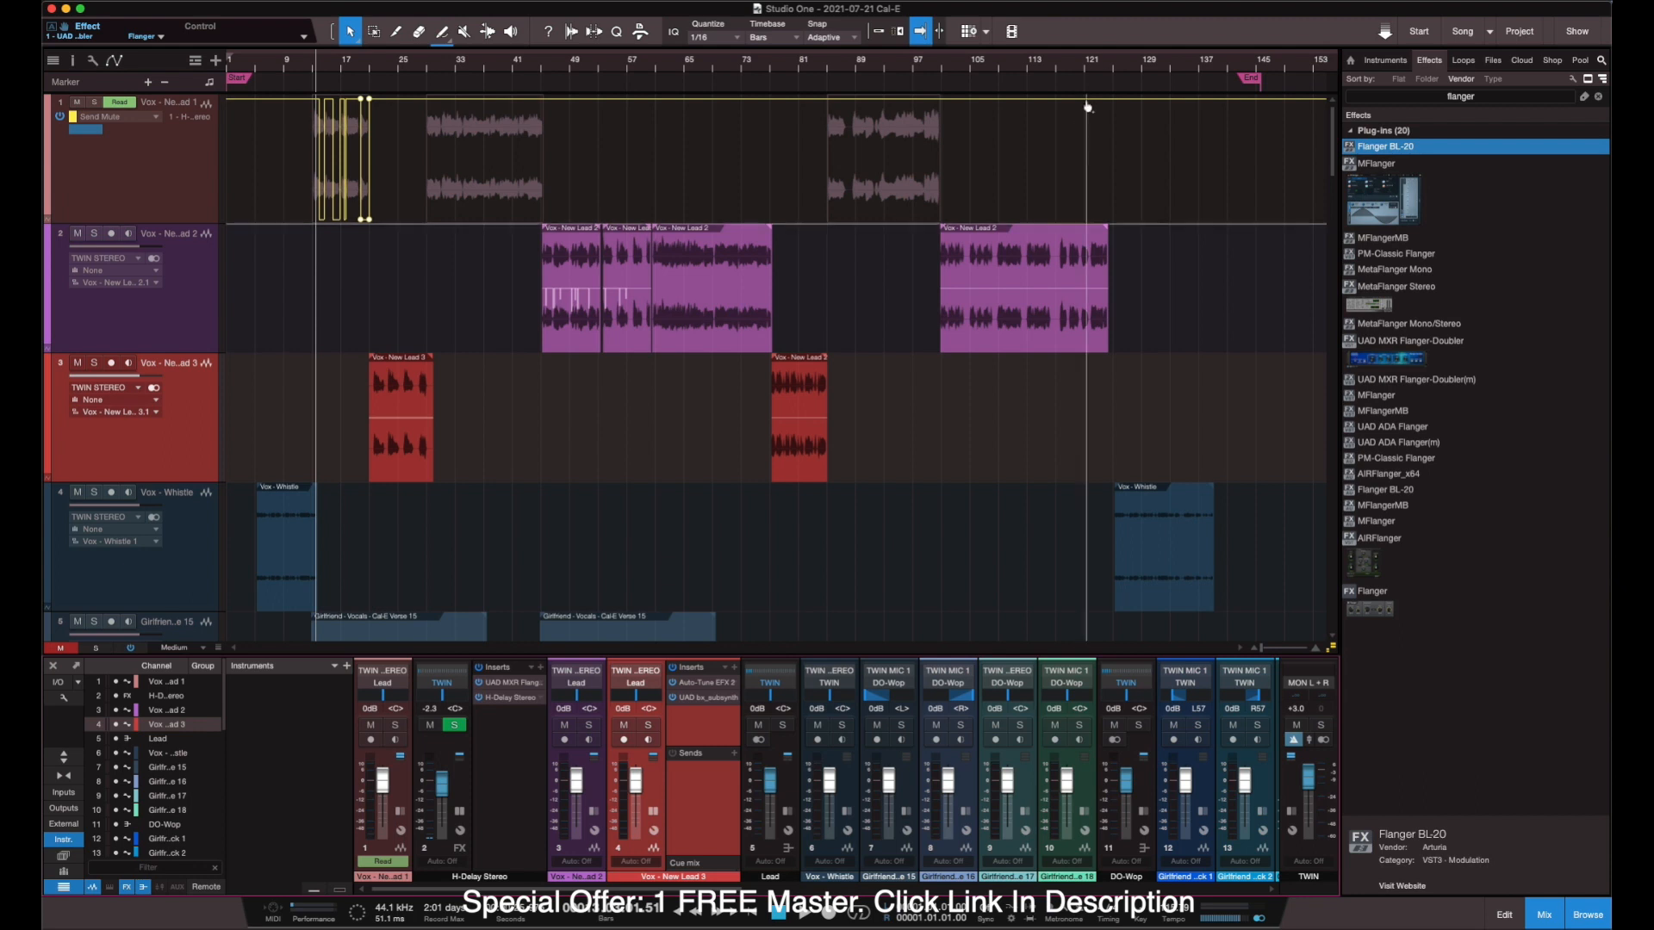
{"action": "left_click", "coordinate": [1088, 68]}
{"action": "key", "text": "space"}
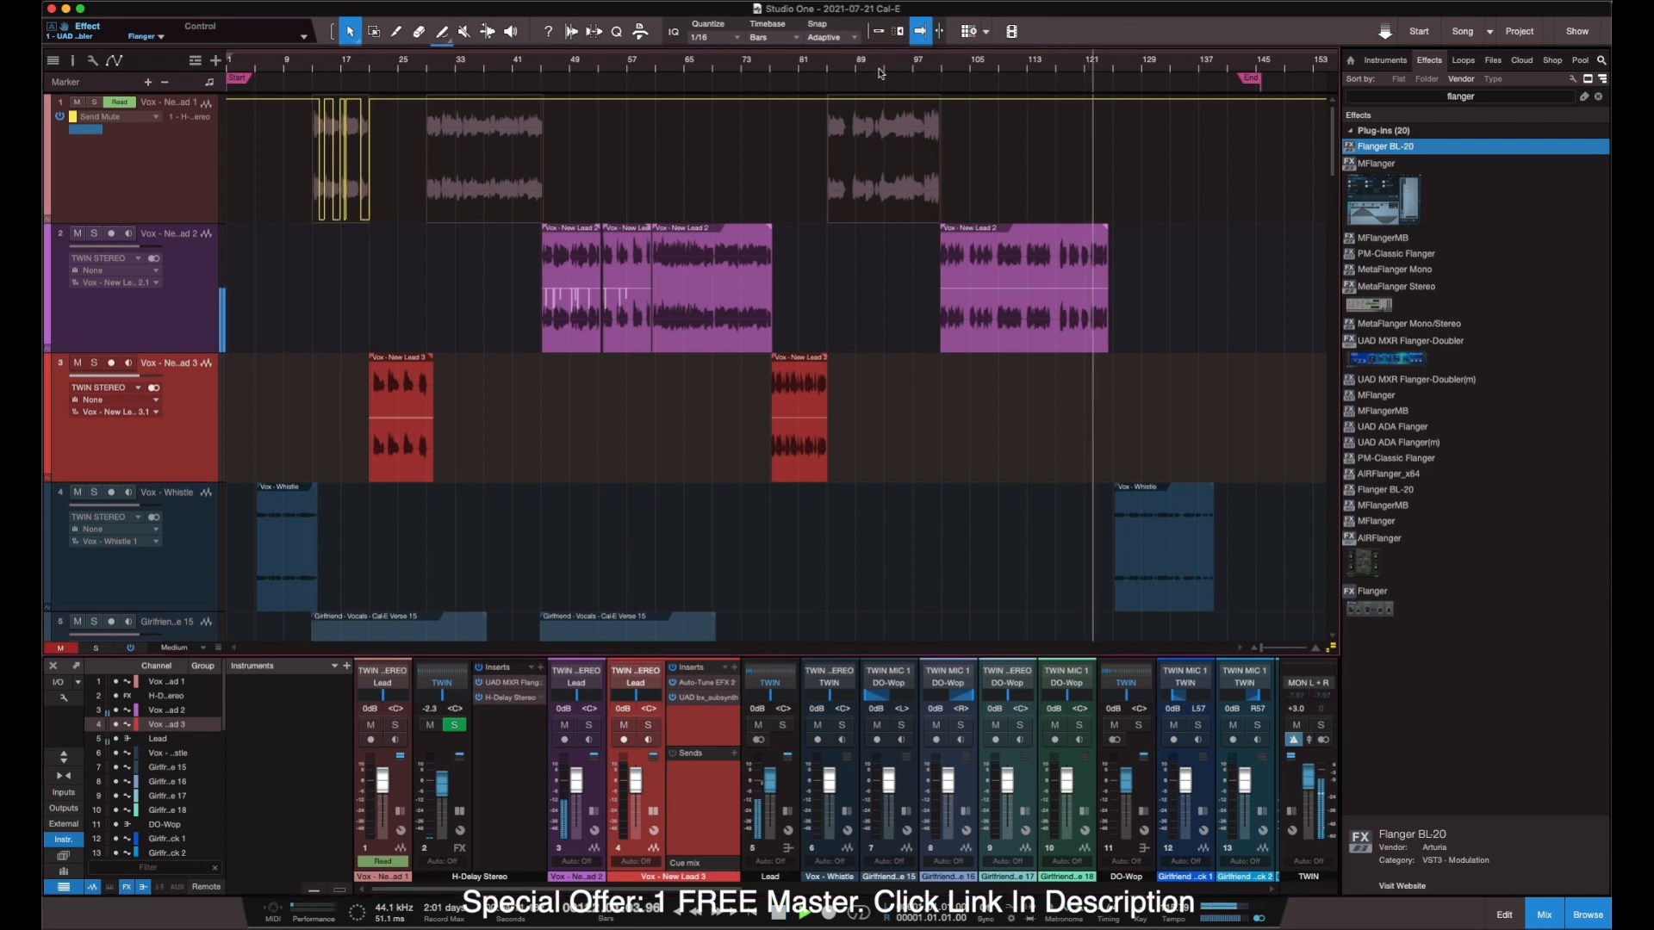
{"action": "left_click", "coordinate": [821, 67]}
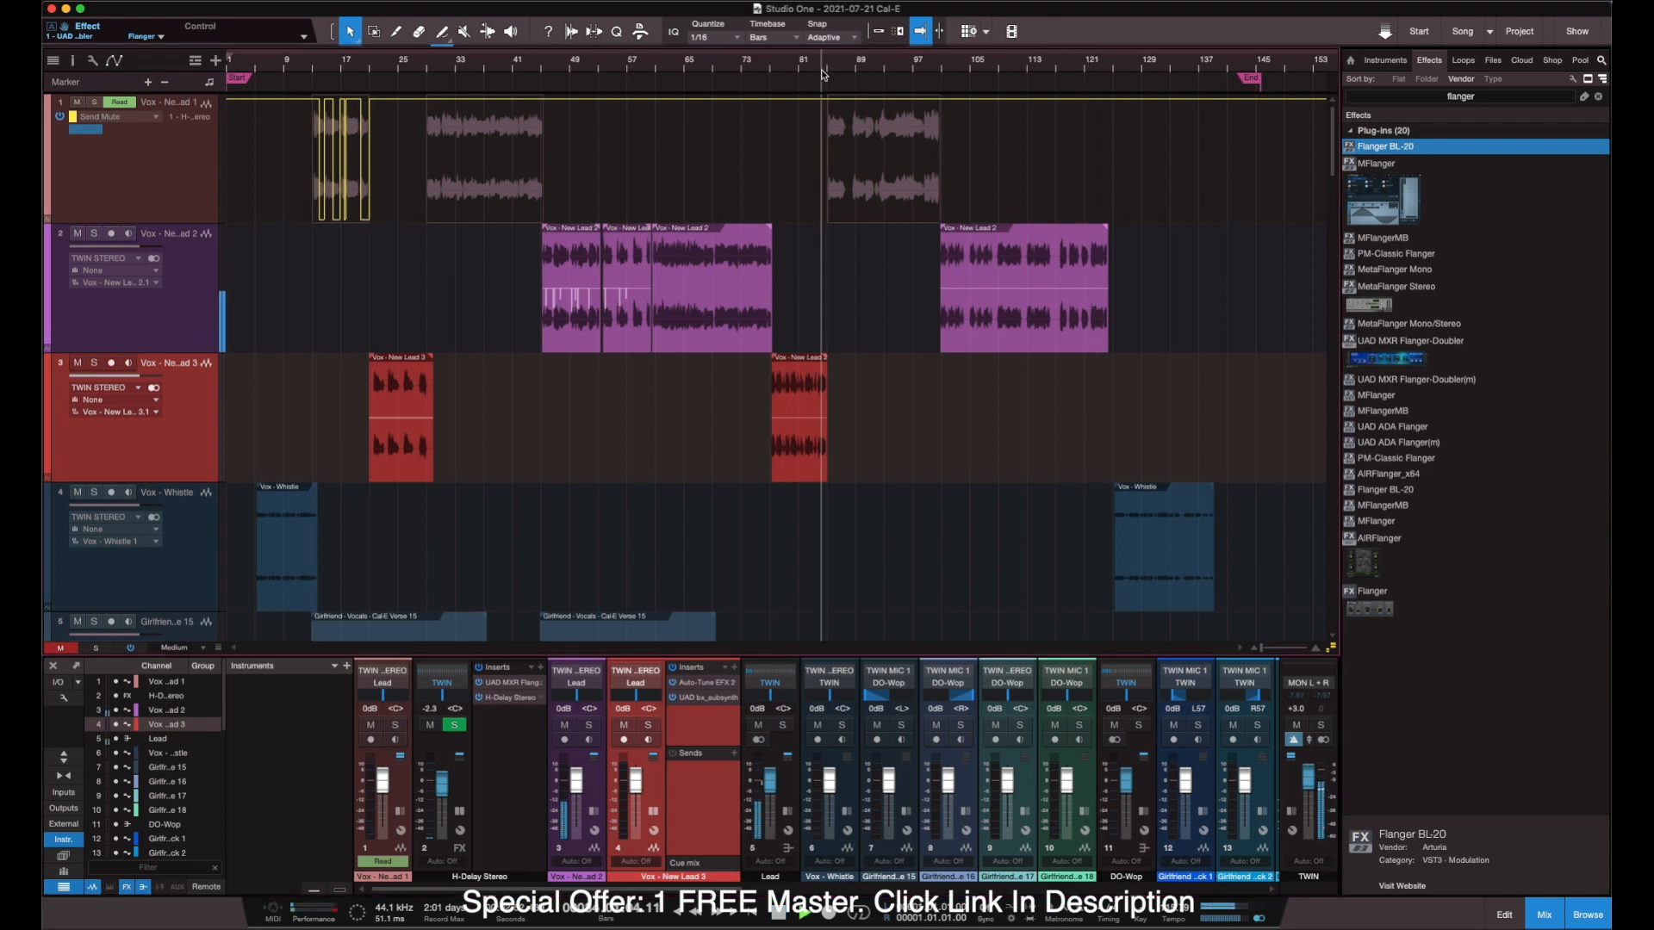
{"action": "left_click", "coordinate": [543, 69]}
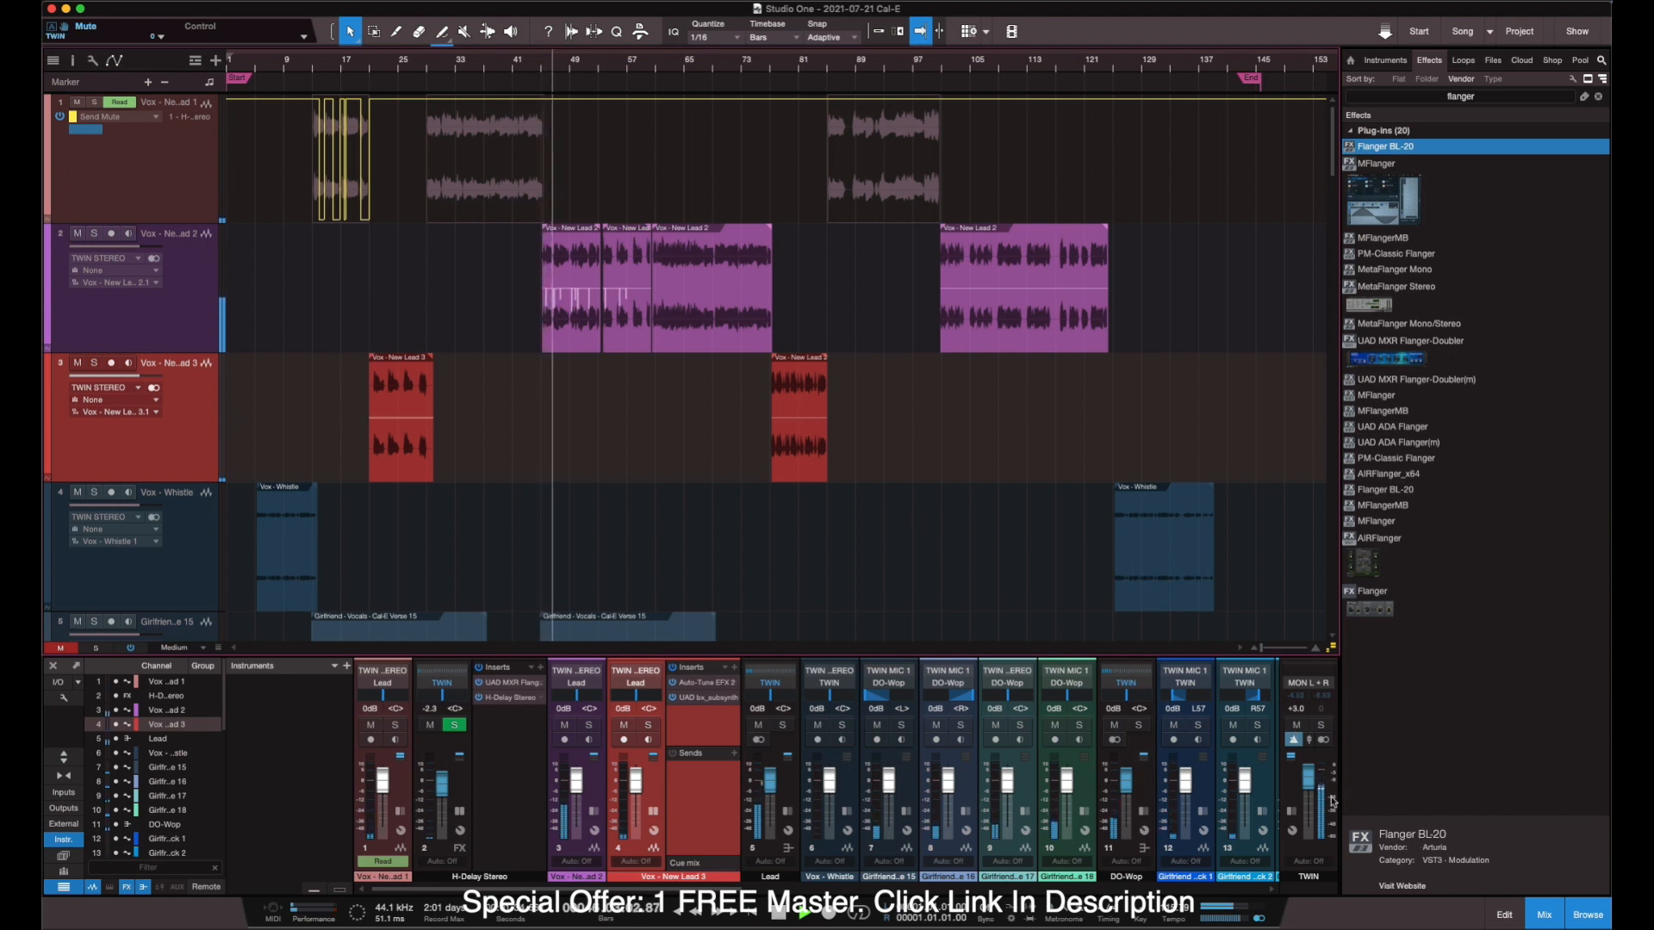
Try fading the TWIN main output down to silence during playback, undo the fade, and stop playback.
{"action": "left_click_drag", "start_coordinate": [1305, 772], "coordinate": [1311, 841]}
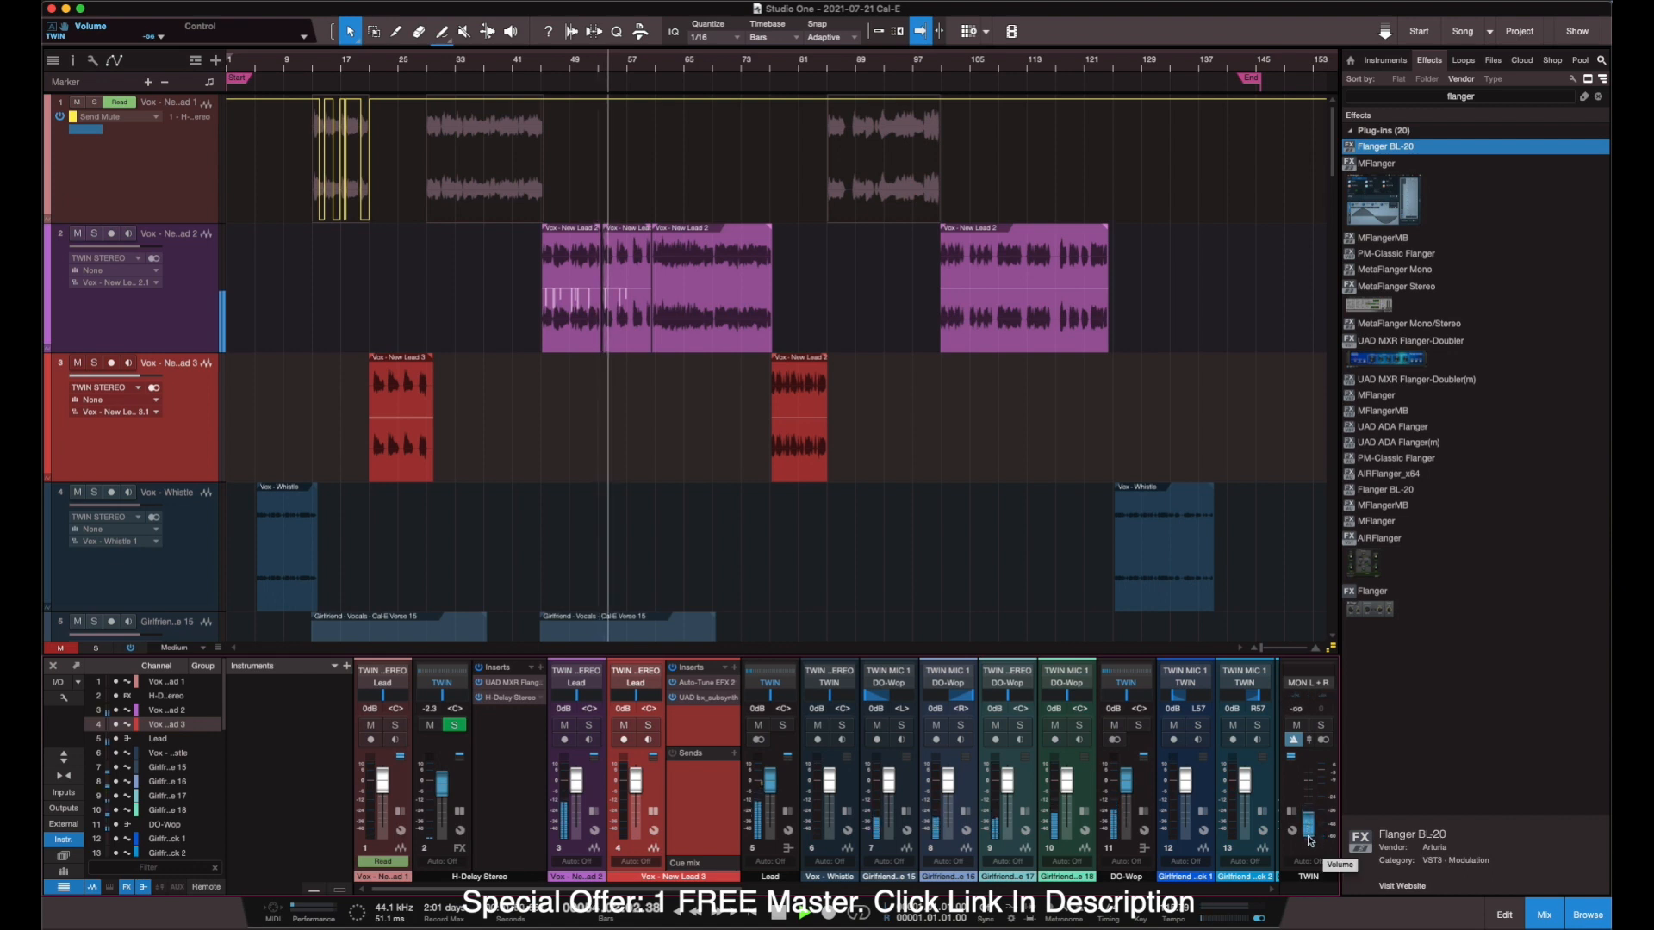
{"action": "key", "text": "super+z"}
{"action": "key", "text": "space"}
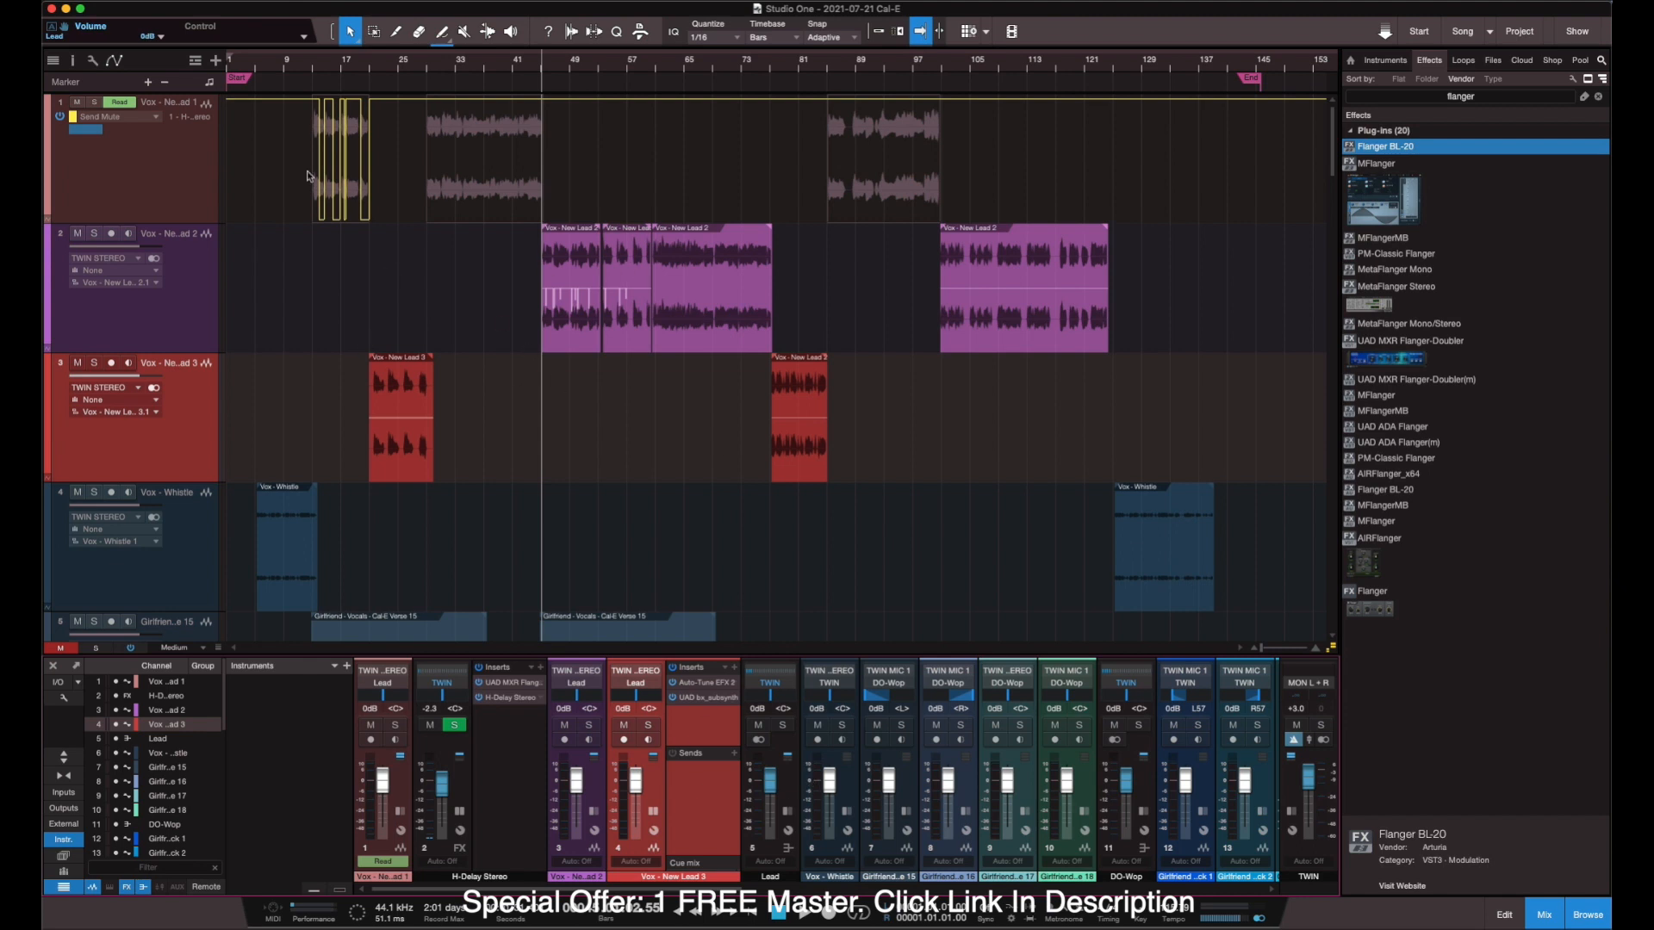
Insert FabFilter Pro-Q 3 on the Vox - New Lead 2 channel, after the UAD Precision De-Esser.
{"action": "left_click", "coordinate": [195, 260]}
{"action": "double_click", "coordinate": [604, 775]}
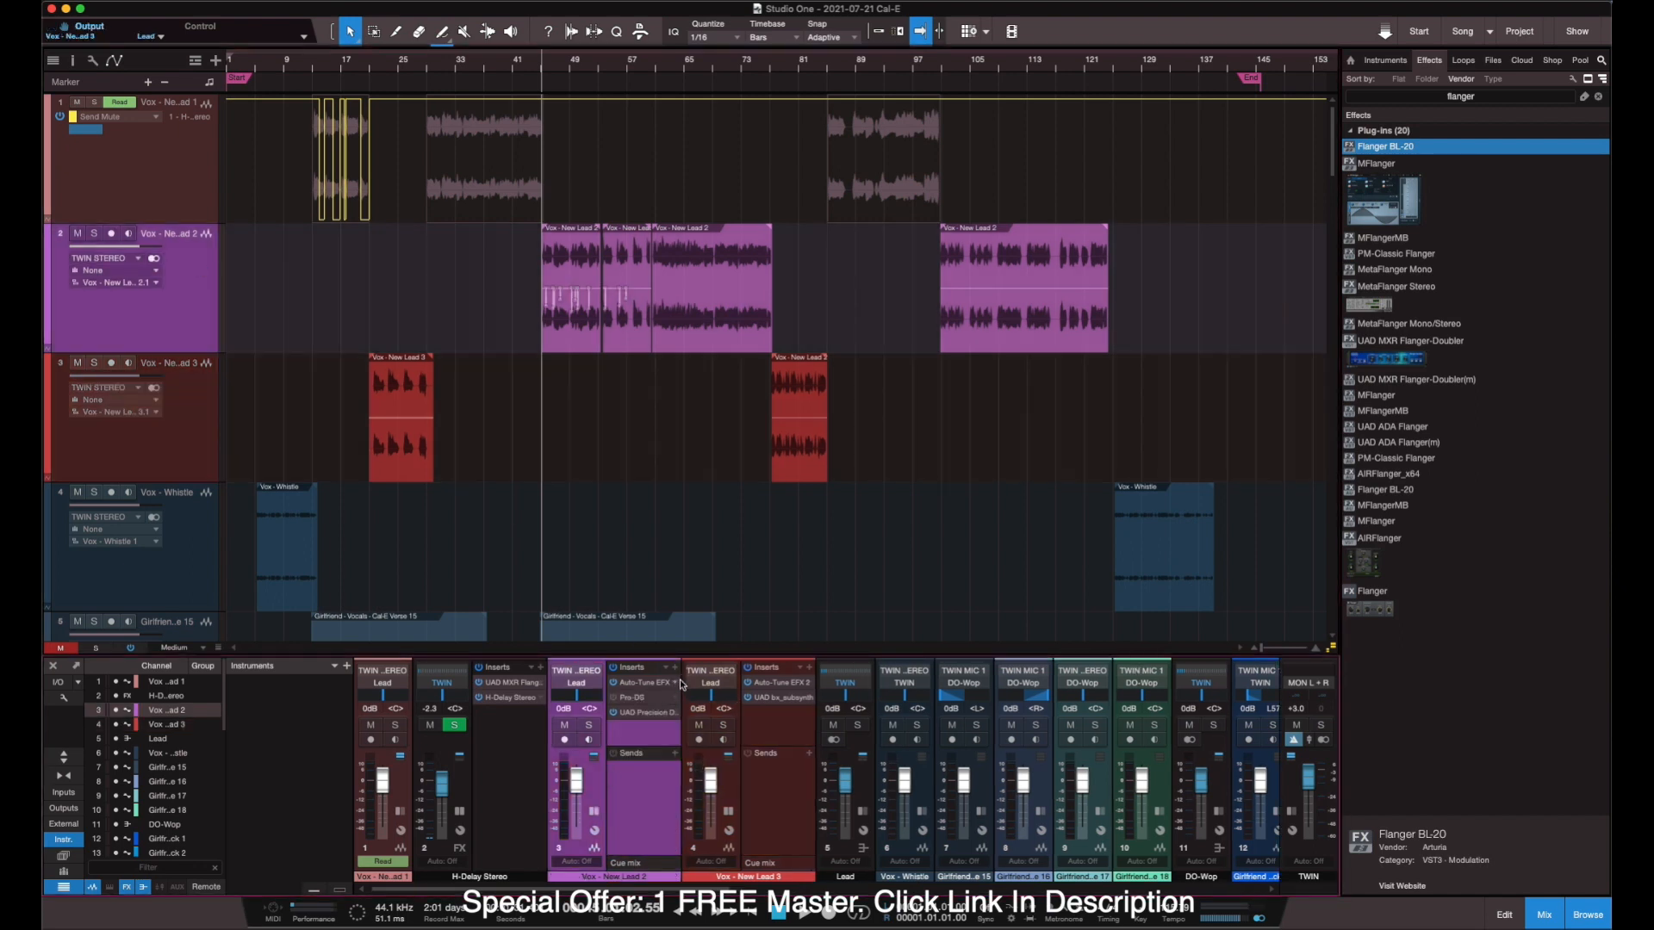
{"action": "left_click", "coordinate": [677, 668]}
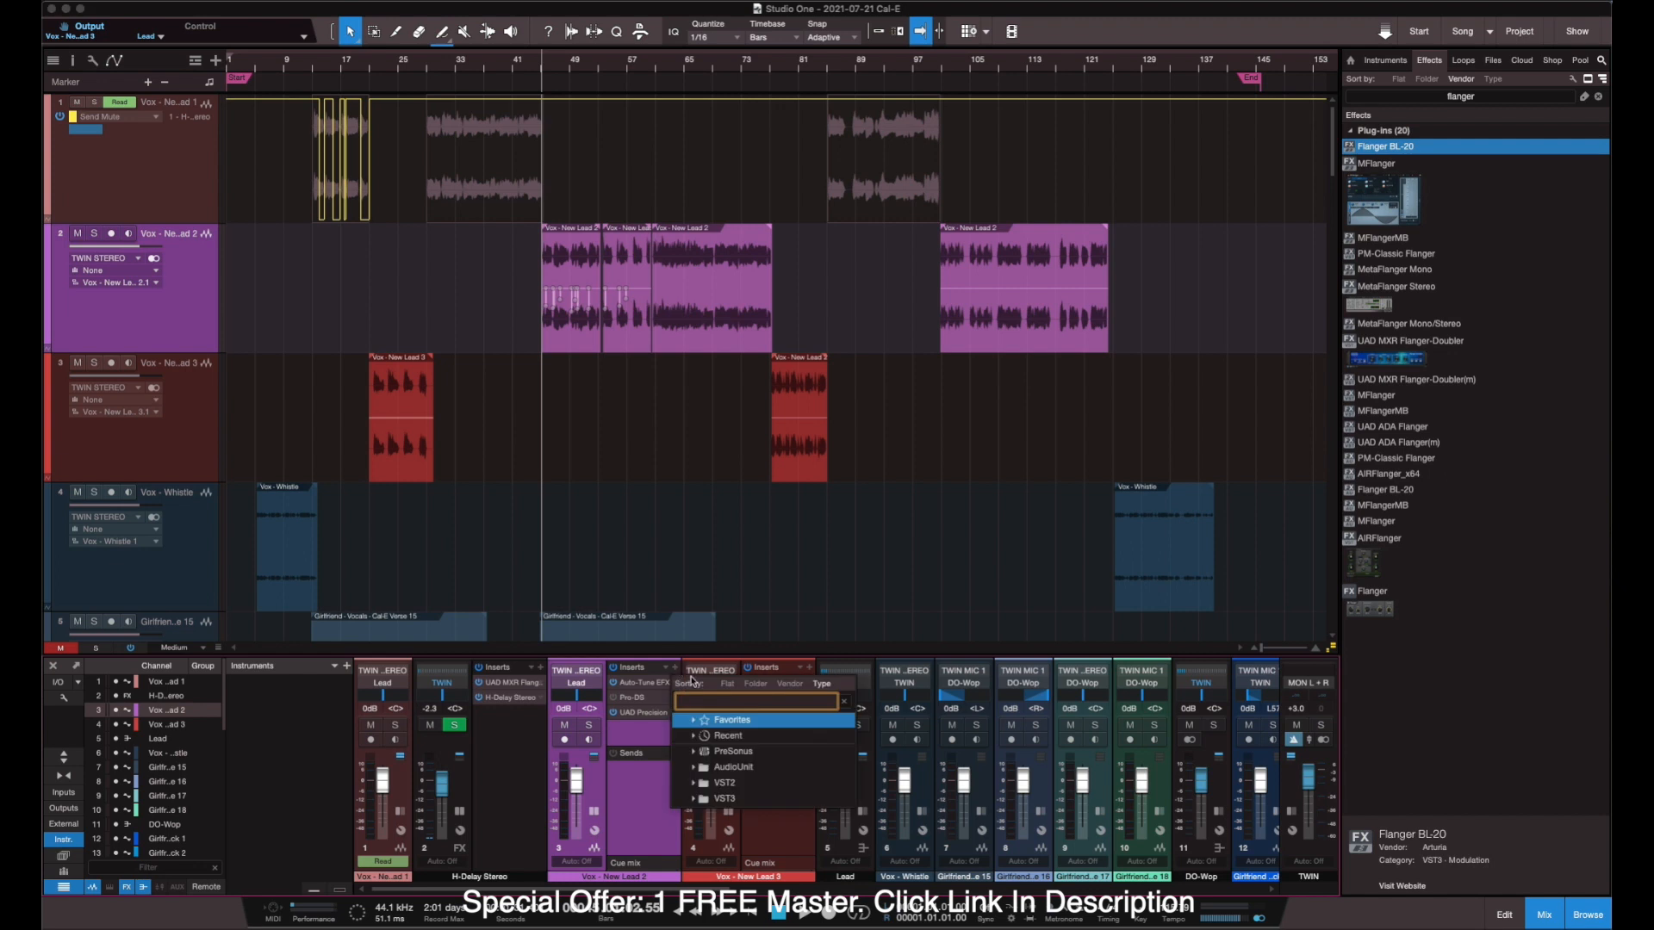
{"action": "type", "text": "pro-q"}
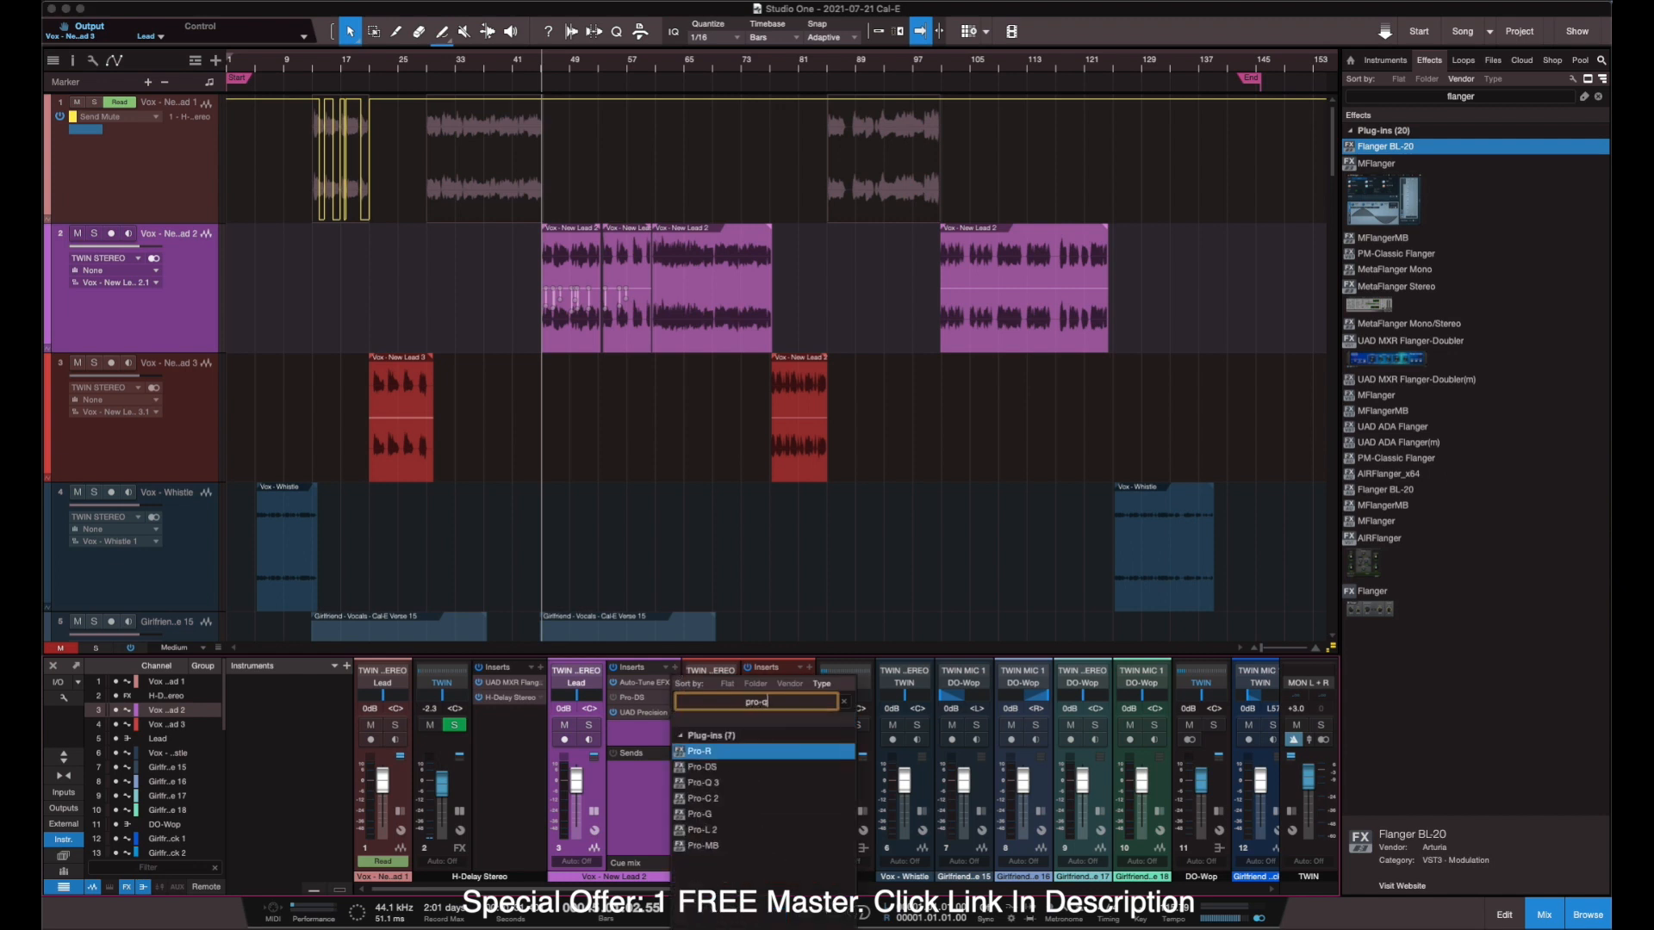
{"action": "key", "text": "Return"}
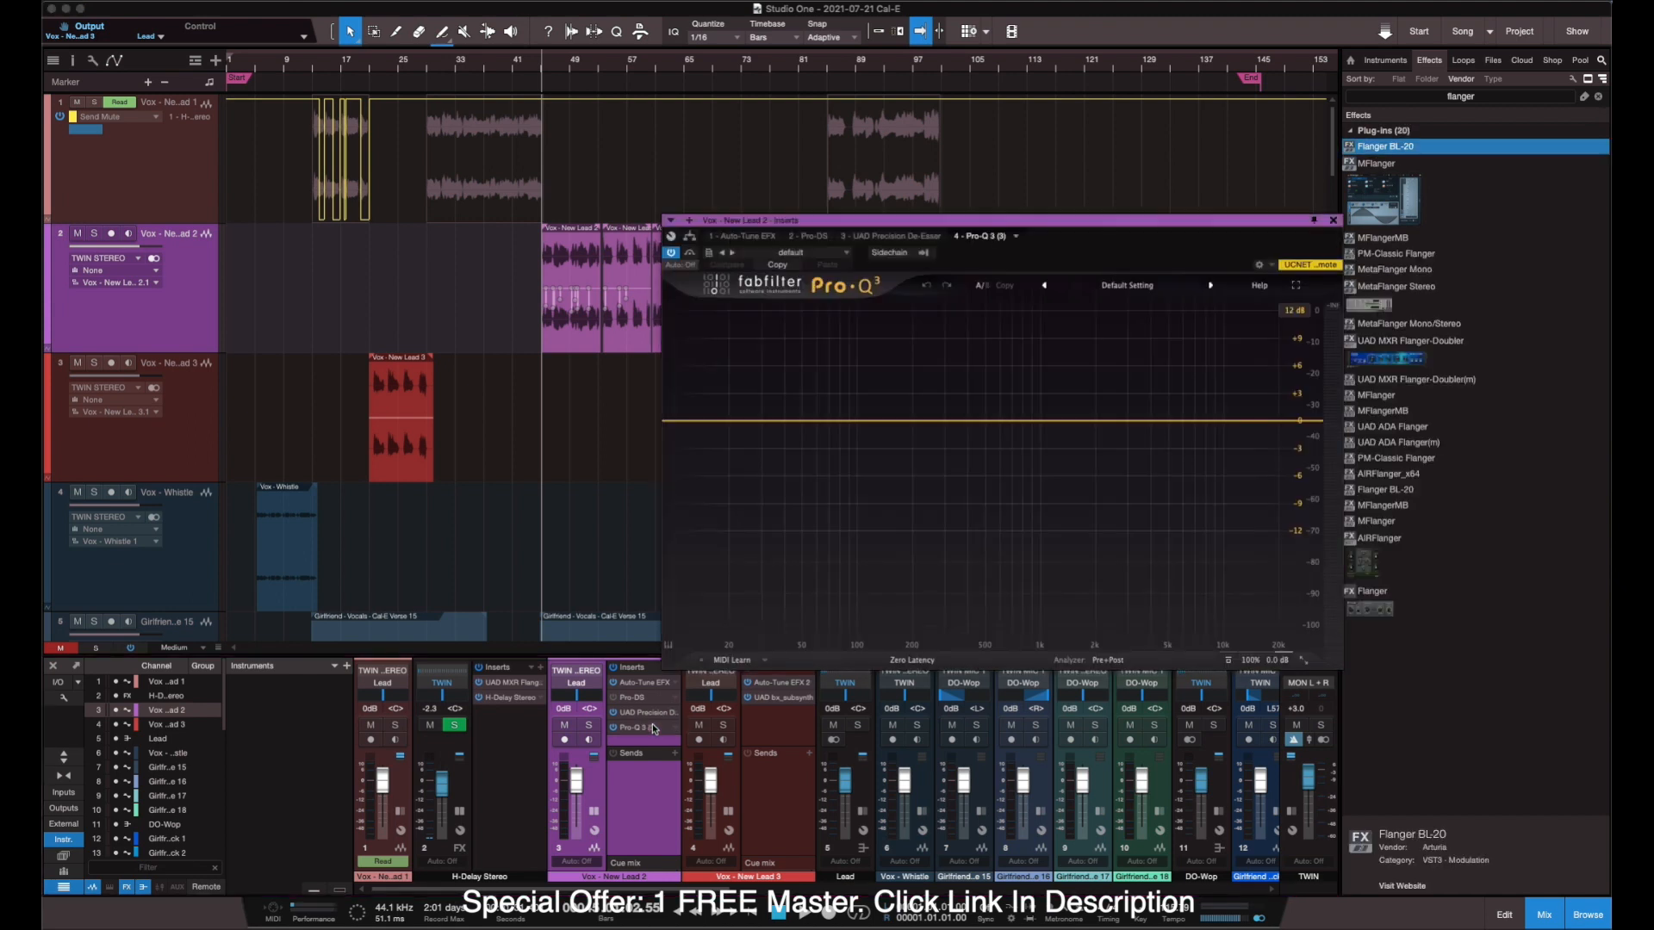
Add a 12 dB/oct high-cut band in Pro-Q 3, audition it at about 7.1 kHz and 10.8 kHz, and return it to 30000 Hz.
{"action": "left_click", "coordinate": [1304, 421]}
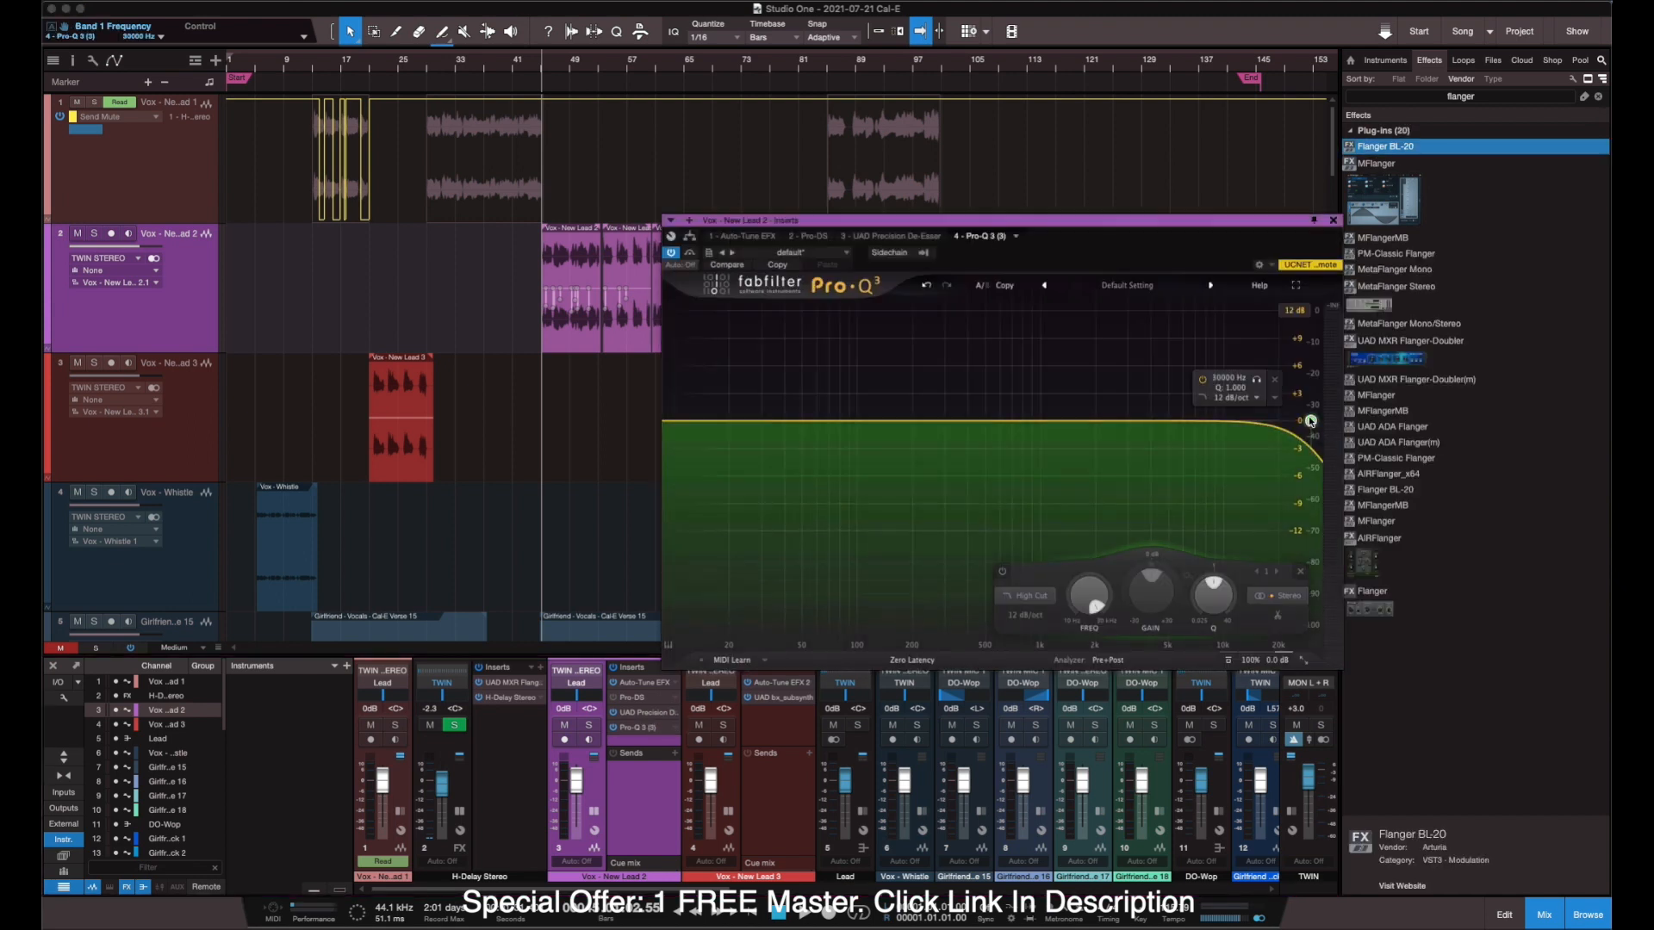
{"action": "left_click_drag", "start_coordinate": [1301, 421], "coordinate": [1182, 420]}
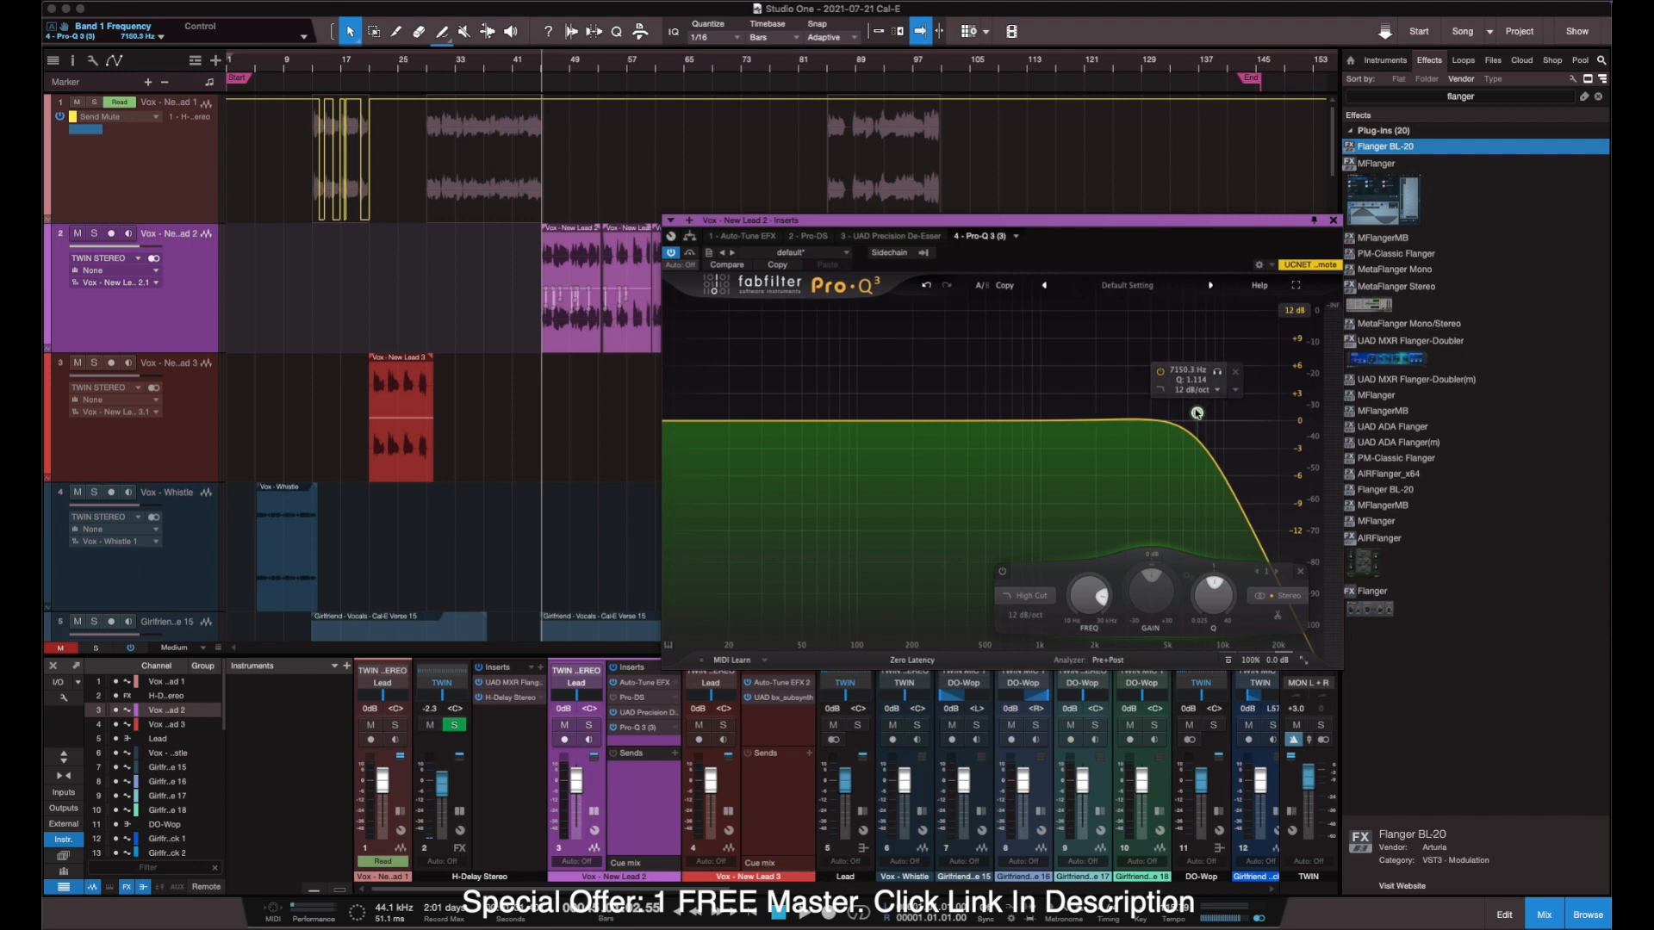
{"action": "key", "text": "space"}
{"action": "left_click_drag", "start_coordinate": [1196, 413], "coordinate": [1230, 423]}
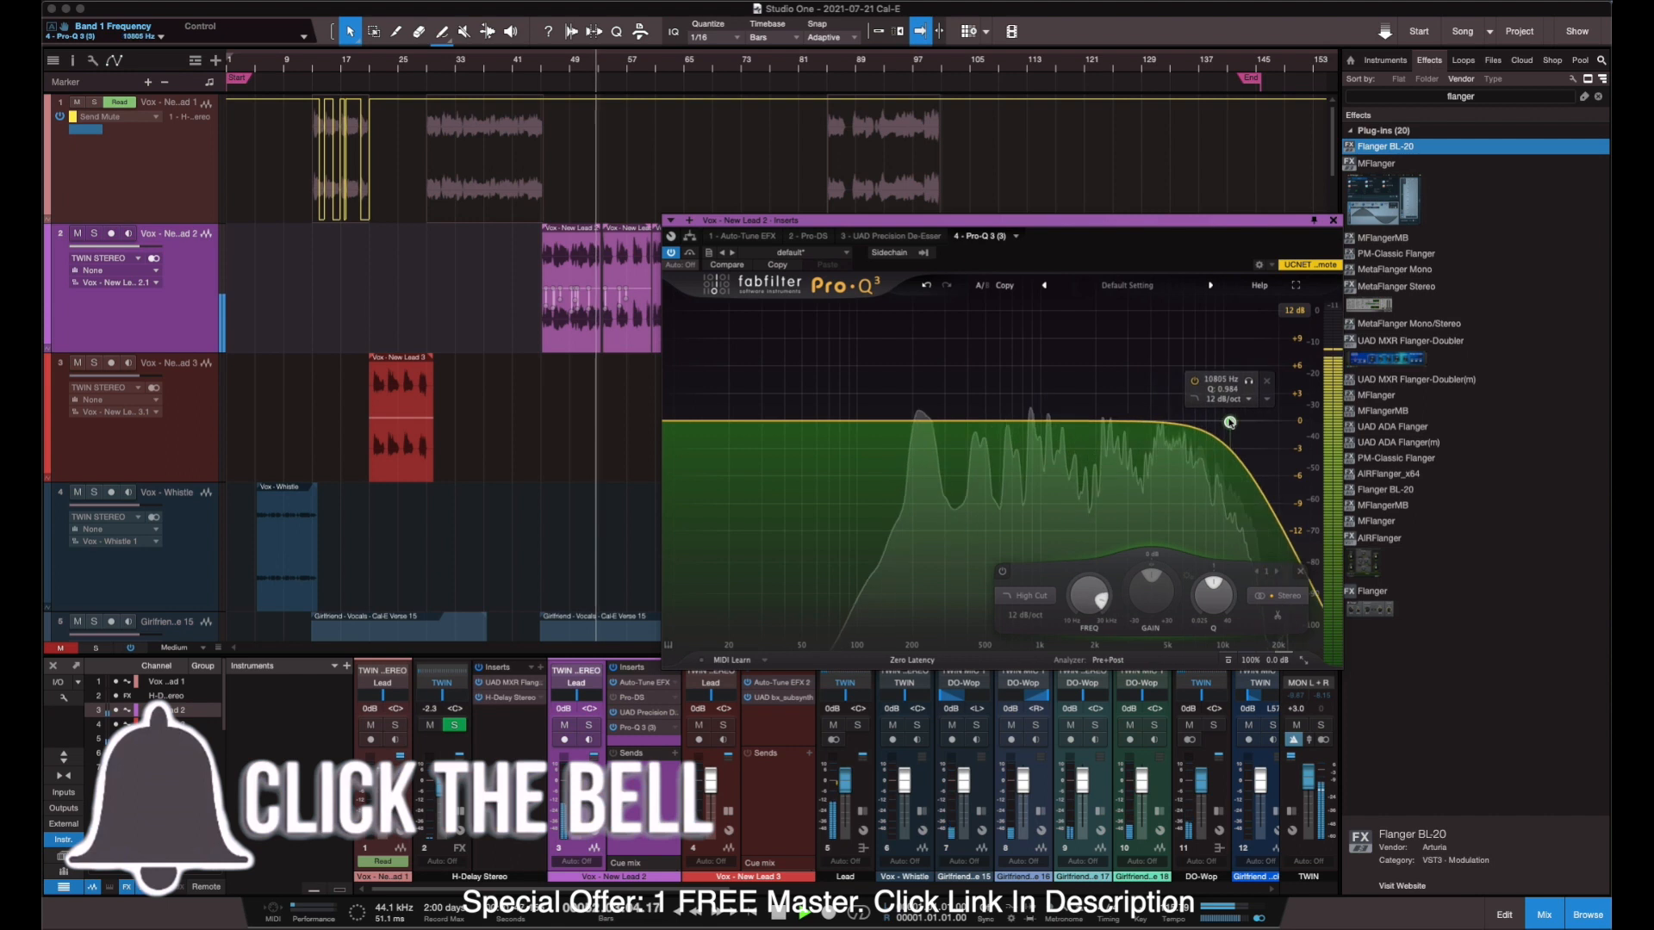
{"action": "key", "text": "space"}
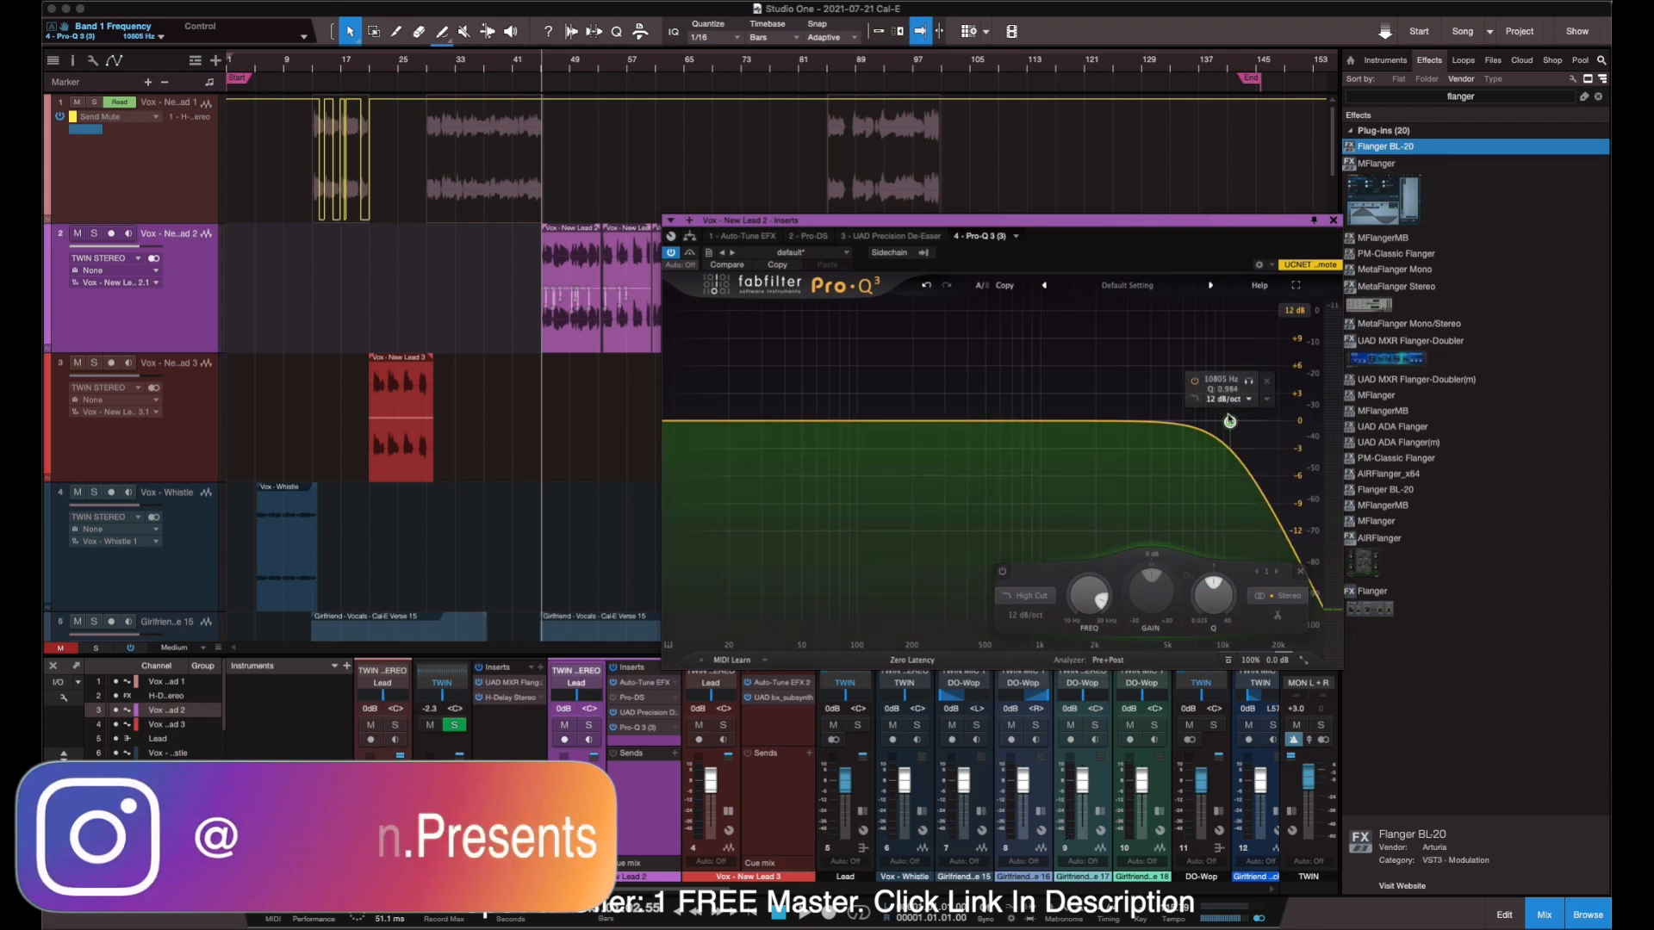
{"action": "left_click_drag", "start_coordinate": [1230, 423], "coordinate": [1364, 419]}
Show automation on the Vox - New Lead 2 track and add Pro-Q 3's Band 1 Frequency as an automated parameter.
{"action": "right_click", "coordinate": [173, 310]}
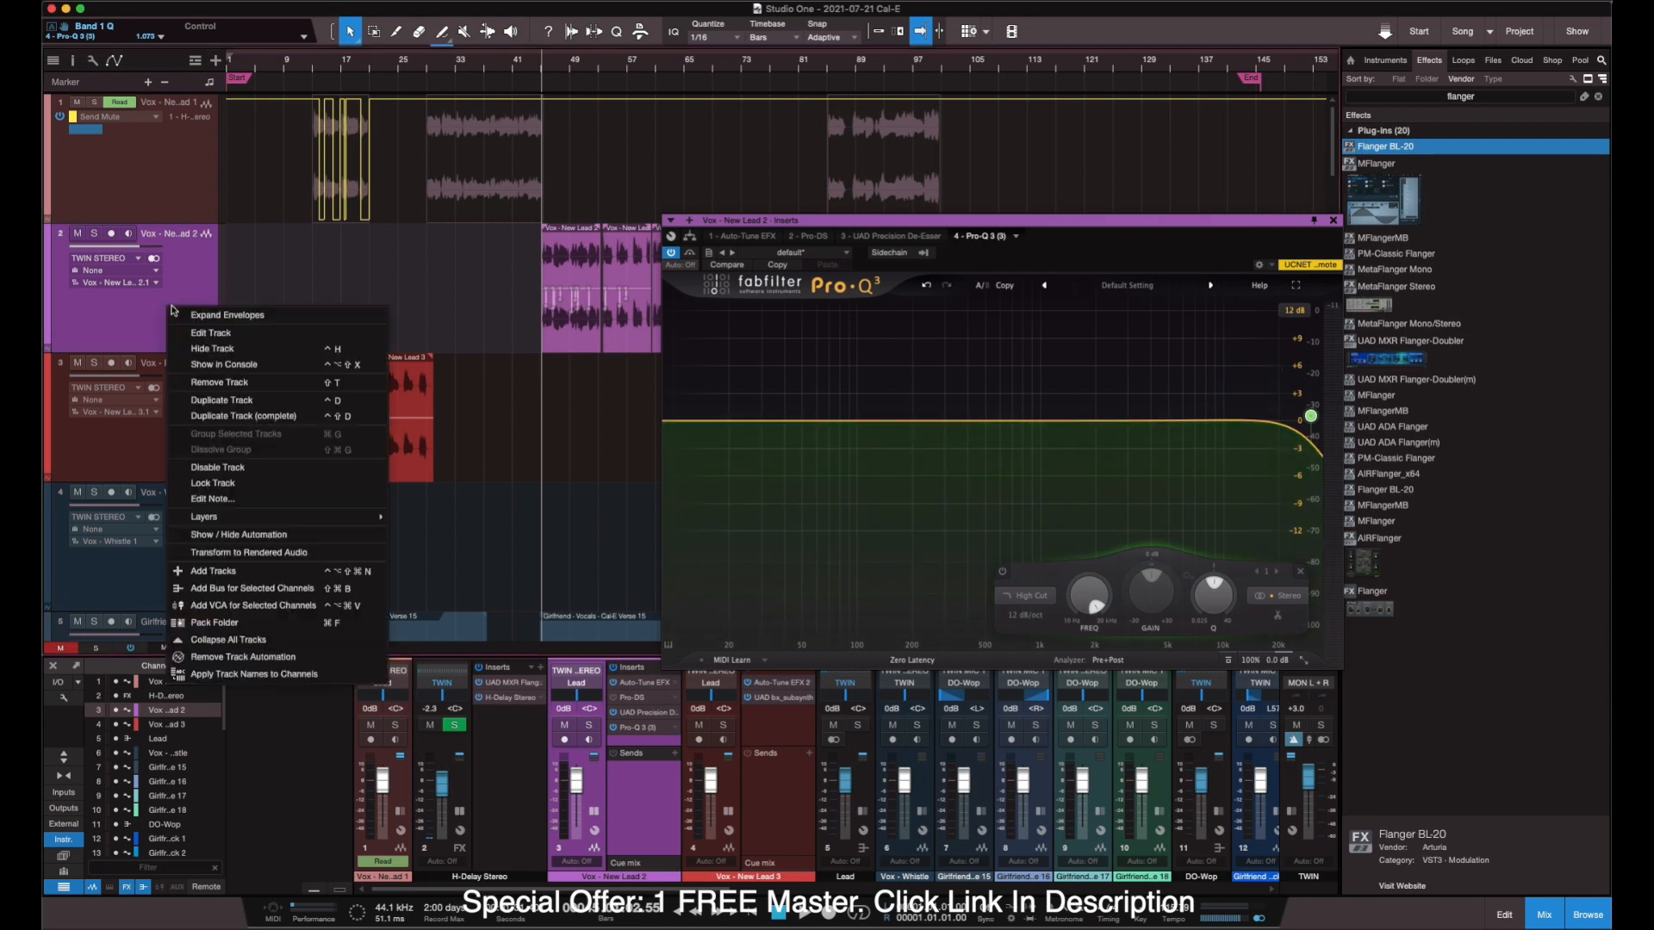
{"action": "left_click", "coordinate": [267, 536]}
{"action": "left_click", "coordinate": [155, 246]}
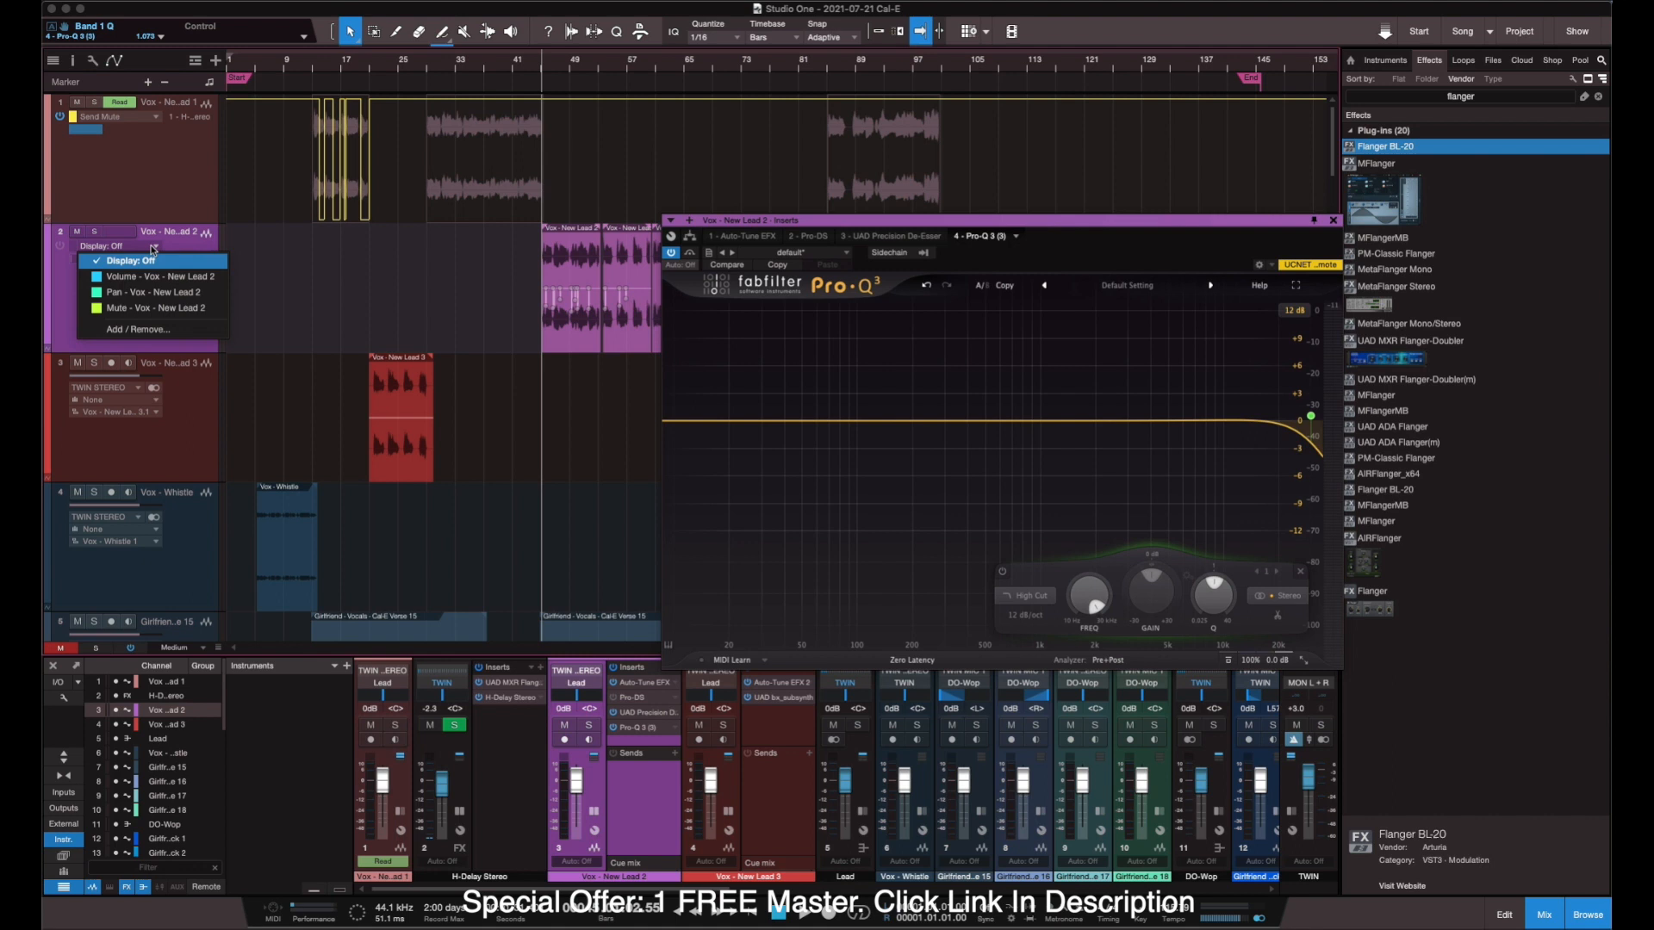
{"action": "left_click", "coordinate": [159, 333]}
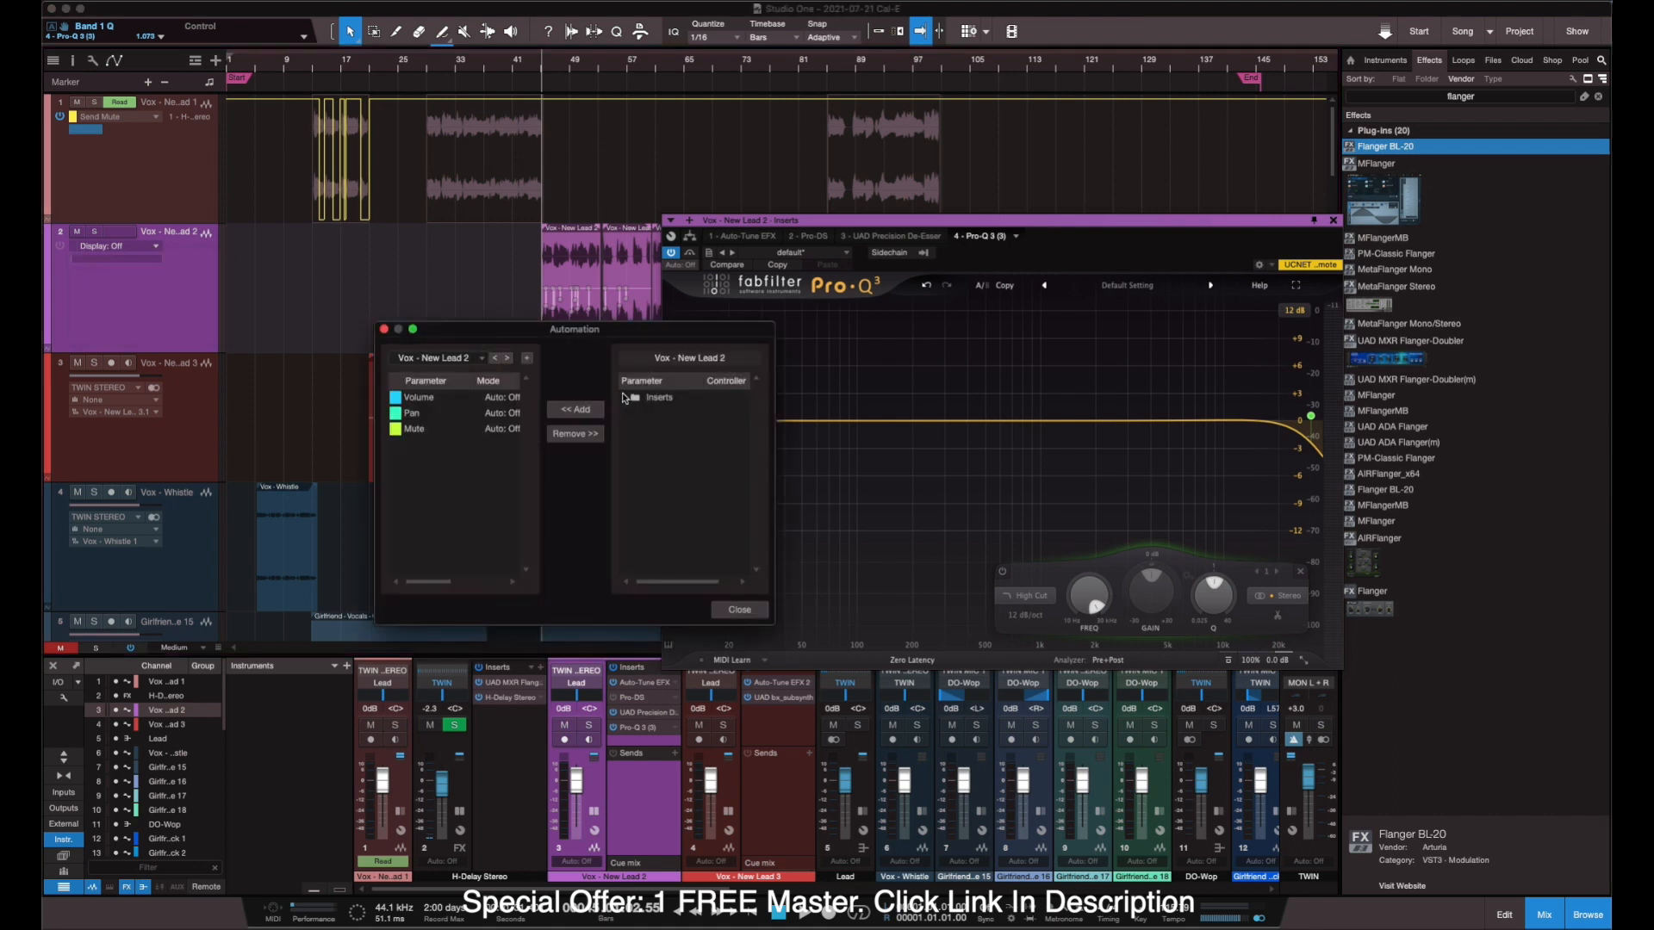
{"action": "left_click", "coordinate": [624, 397]}
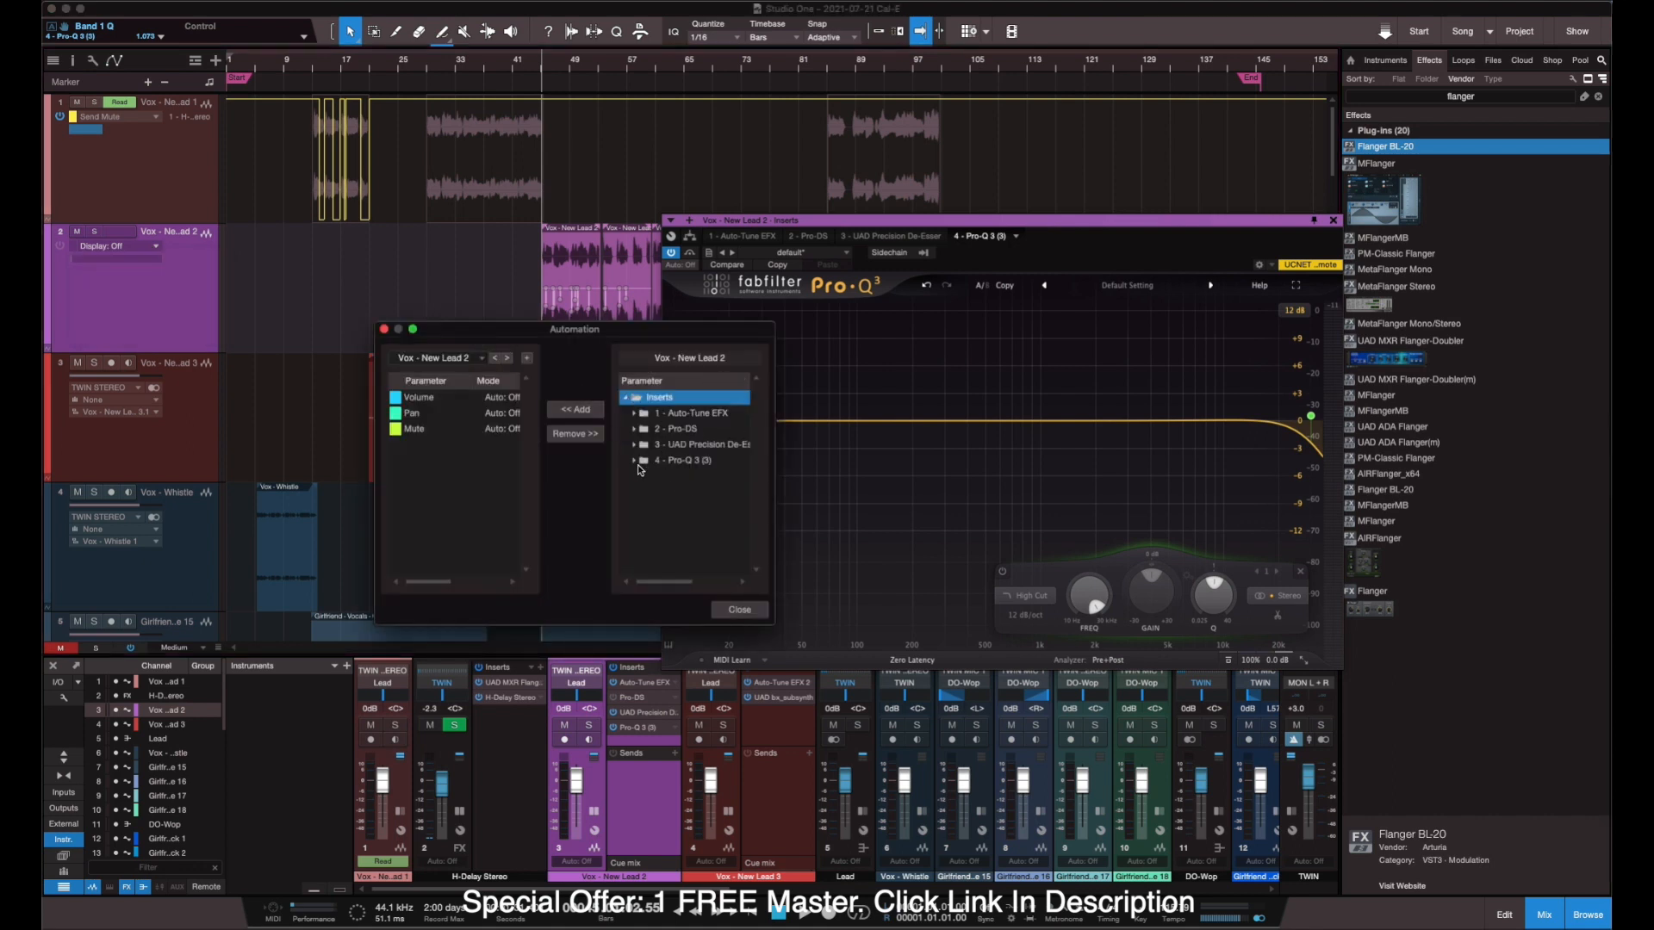
{"action": "left_click", "coordinate": [636, 462]}
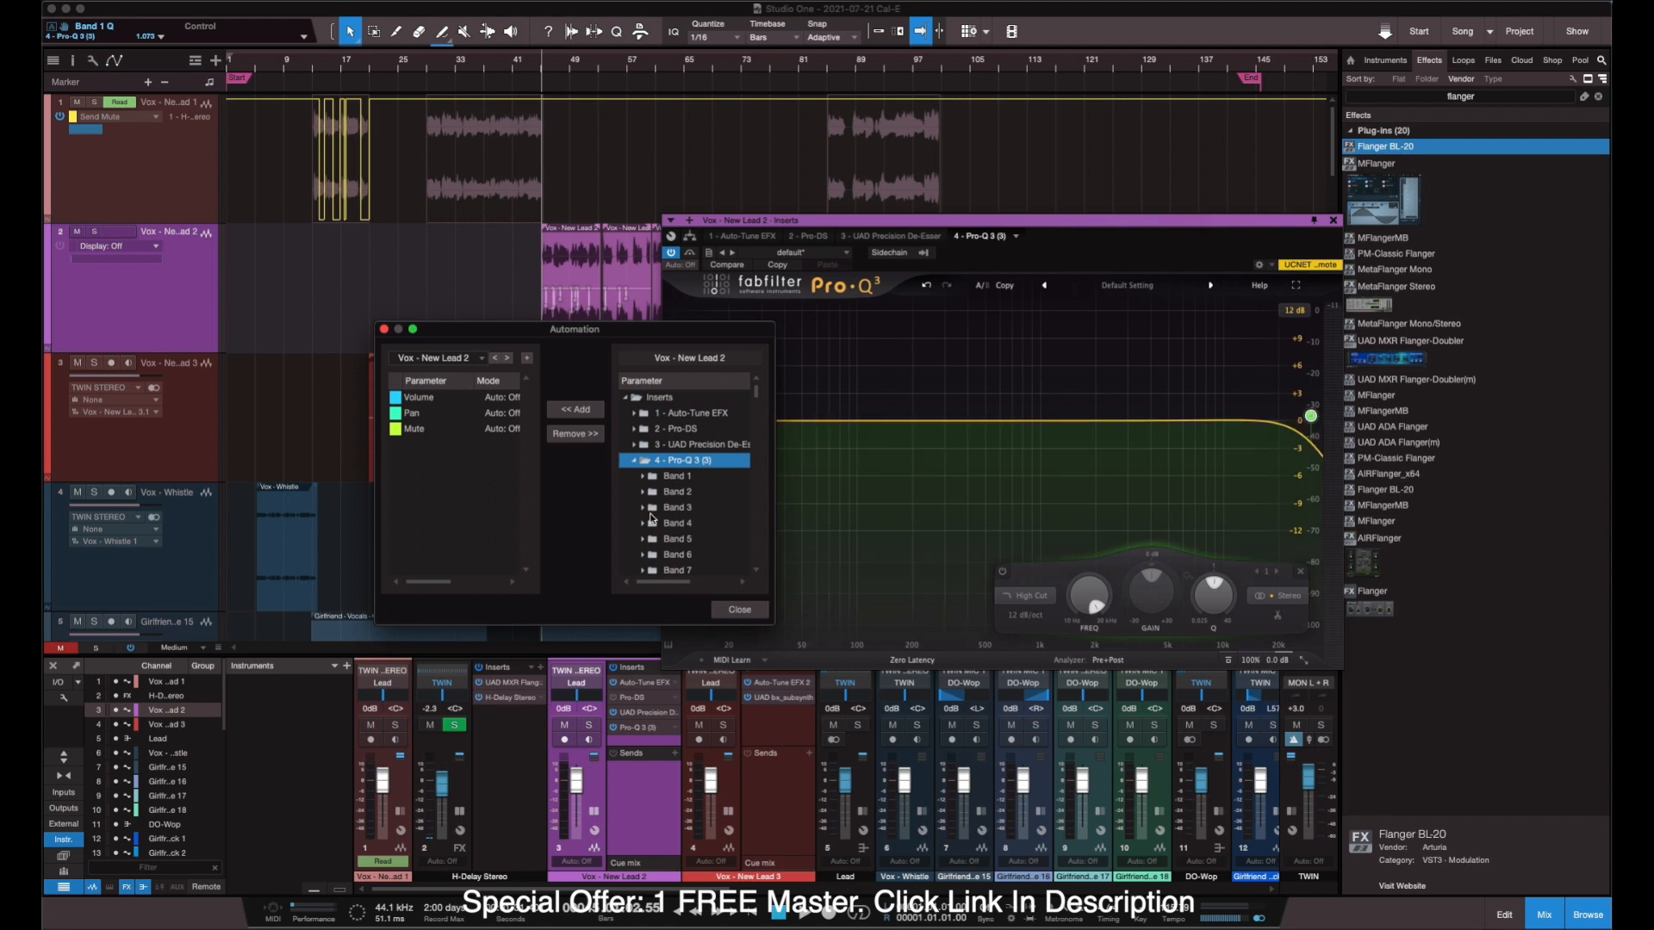
{"action": "left_click", "coordinate": [643, 478]}
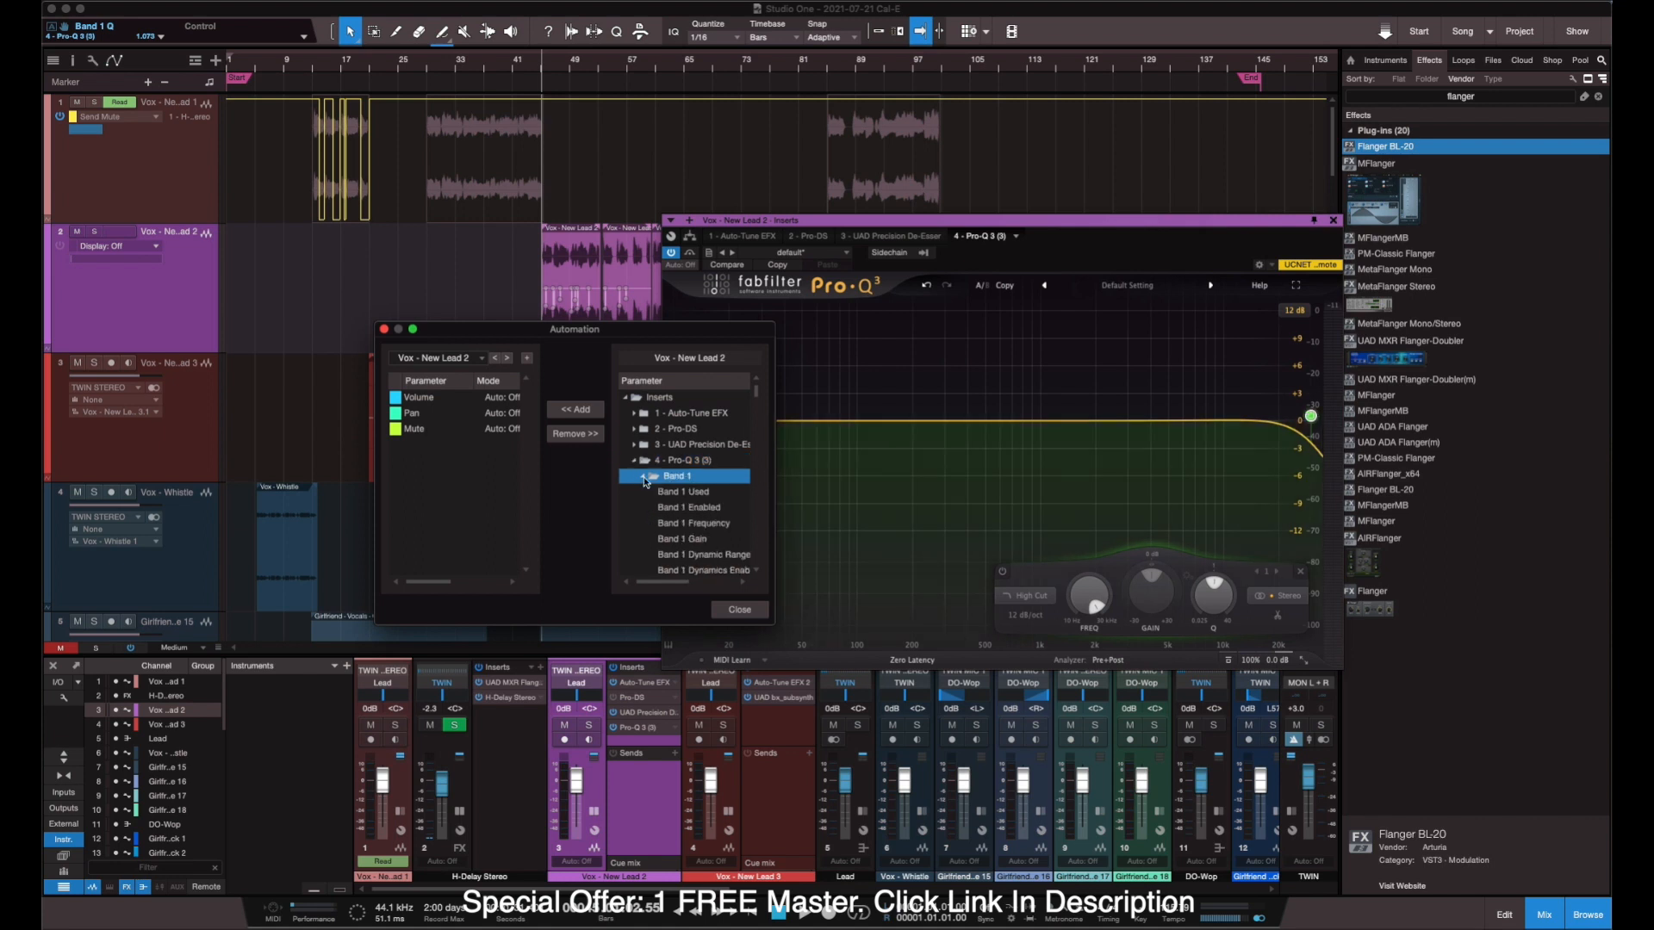
{"action": "left_click", "coordinate": [703, 524]}
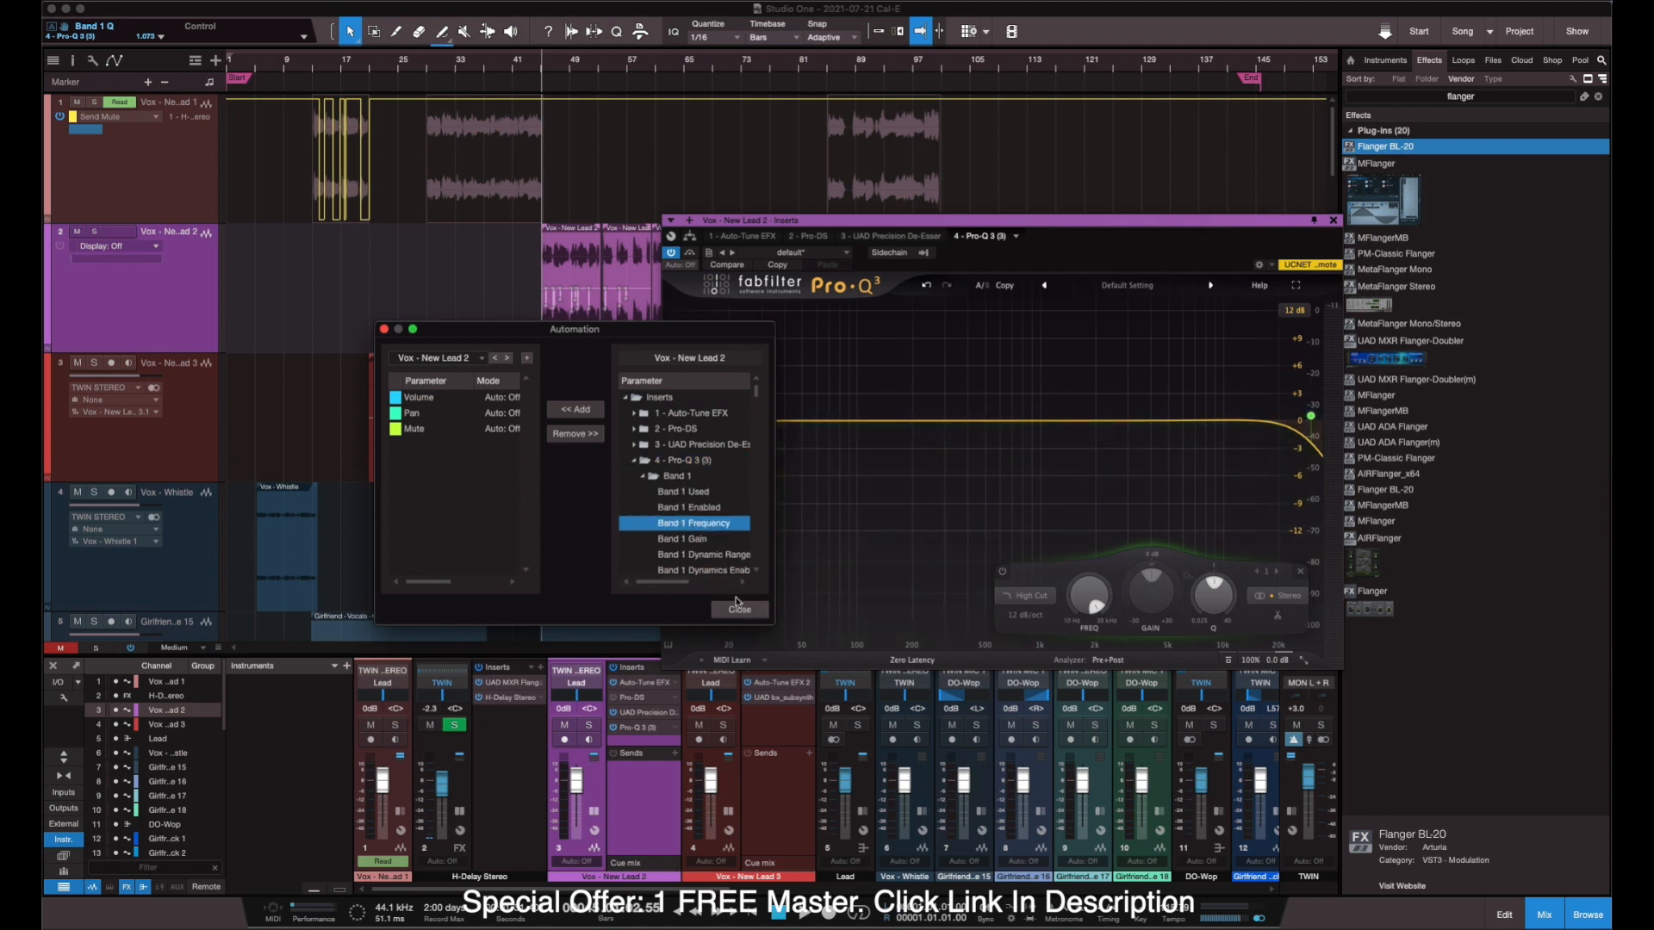
{"action": "left_click", "coordinate": [575, 410]}
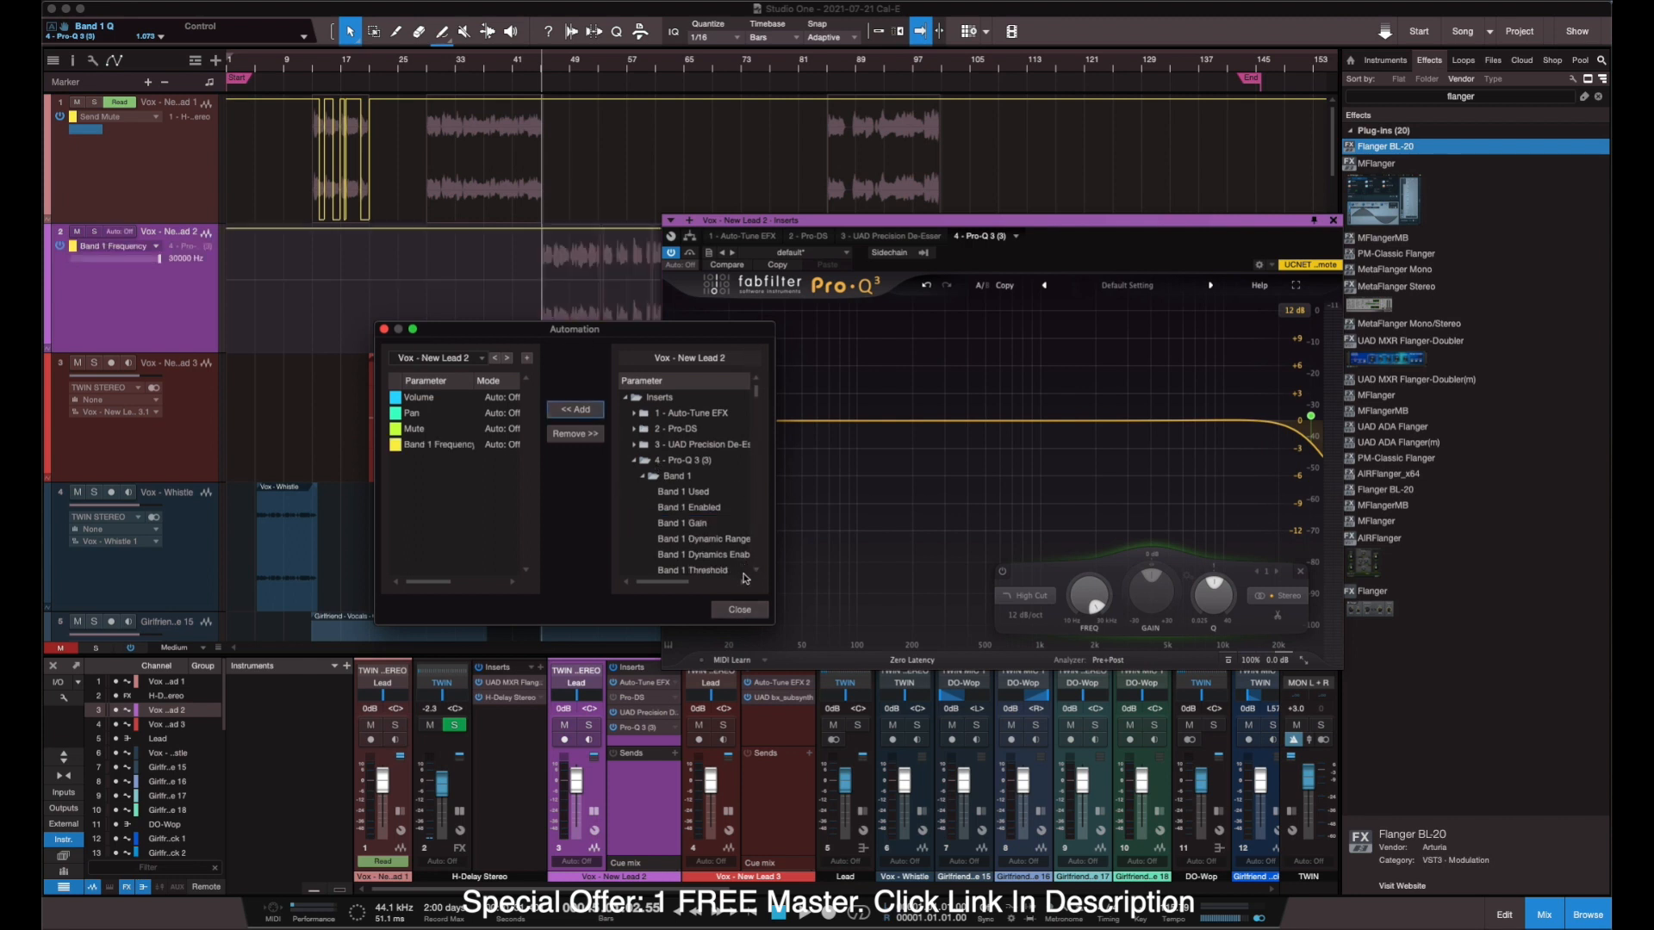
{"action": "left_click", "coordinate": [739, 609]}
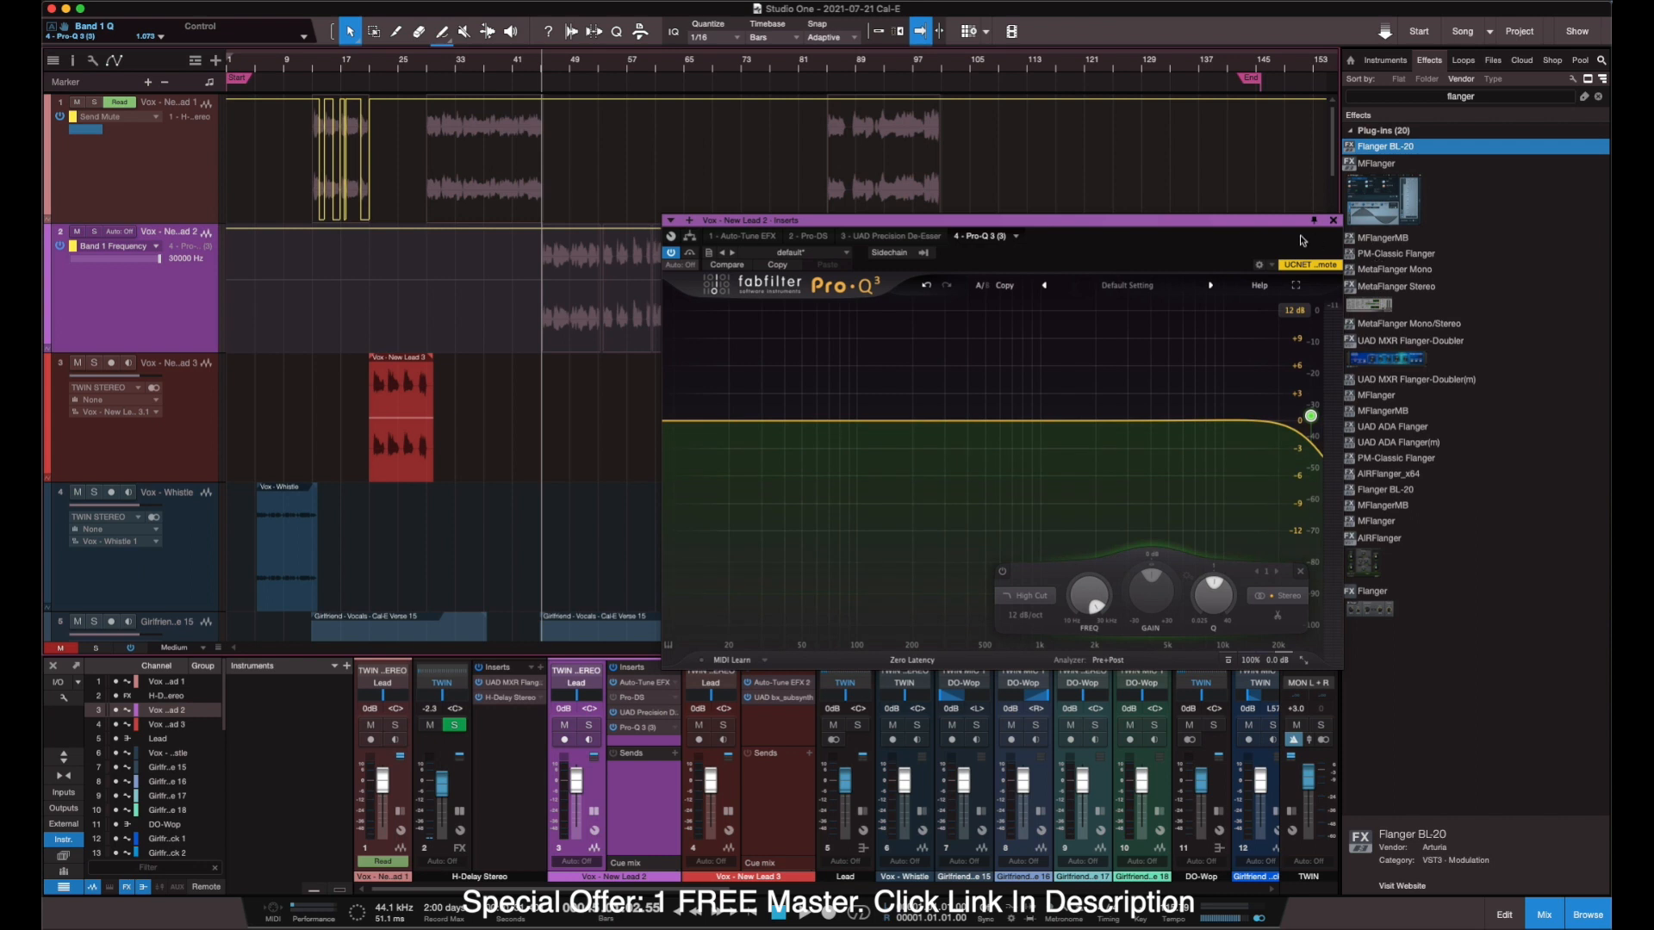
Draw a V-shaped dip in the Band 1 Frequency automation from about bar 50 to 64, lowest at about bar 57.
{"action": "left_click_drag", "start_coordinate": [1274, 226], "coordinate": [1078, 471]}
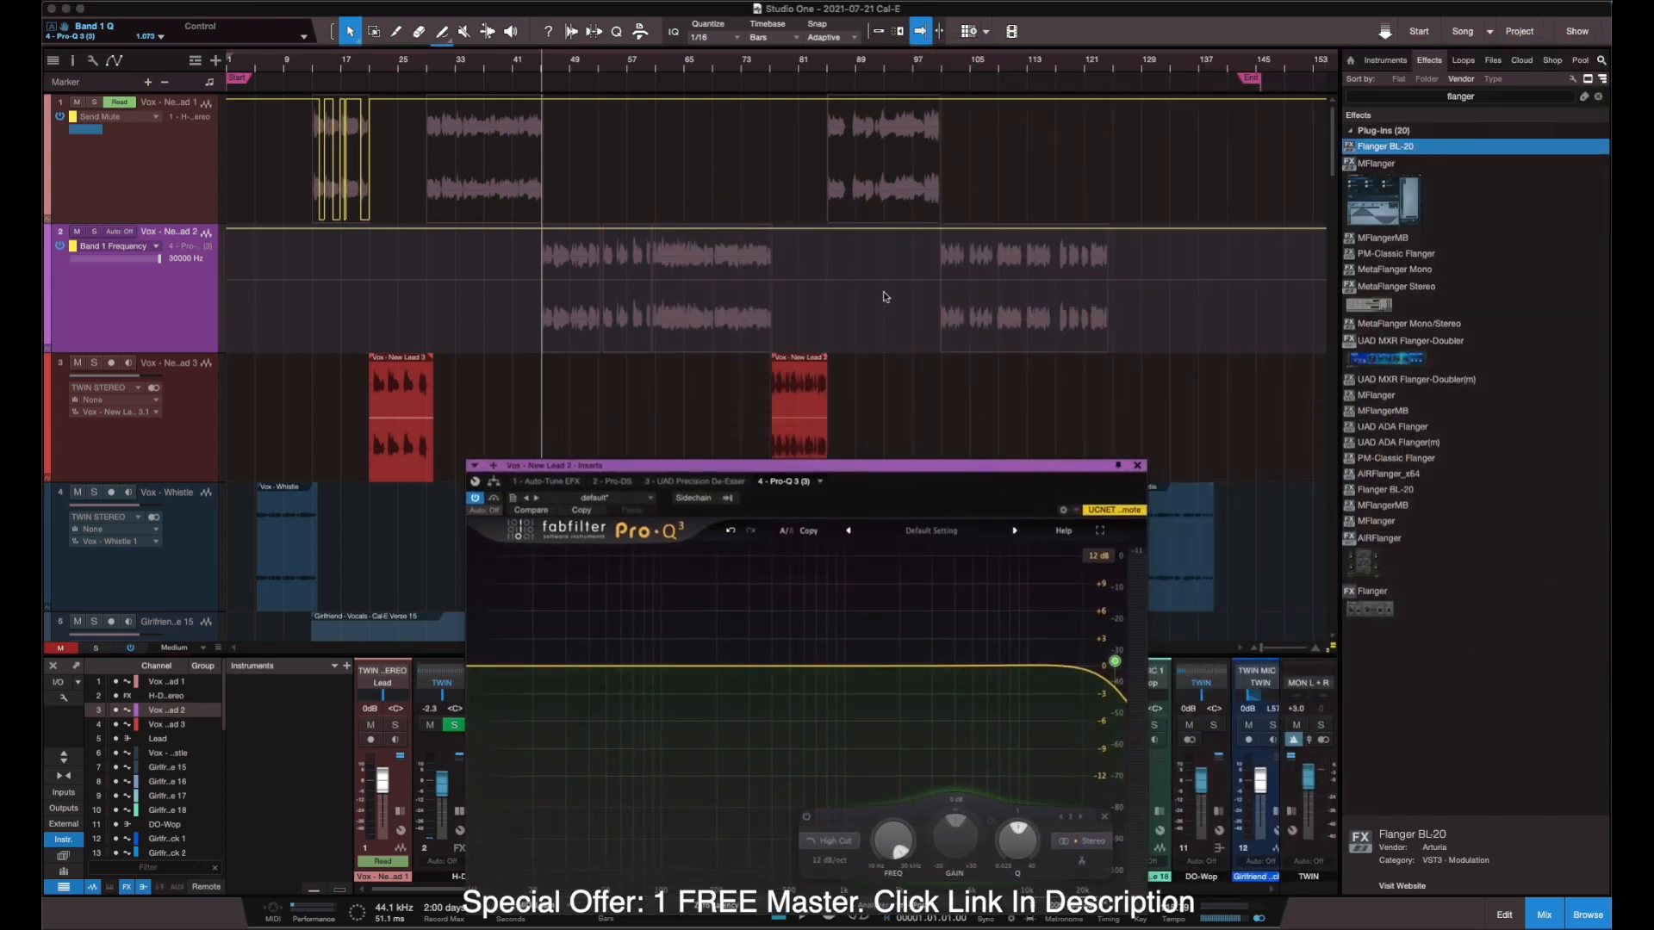
{"action": "left_click", "coordinate": [583, 229]}
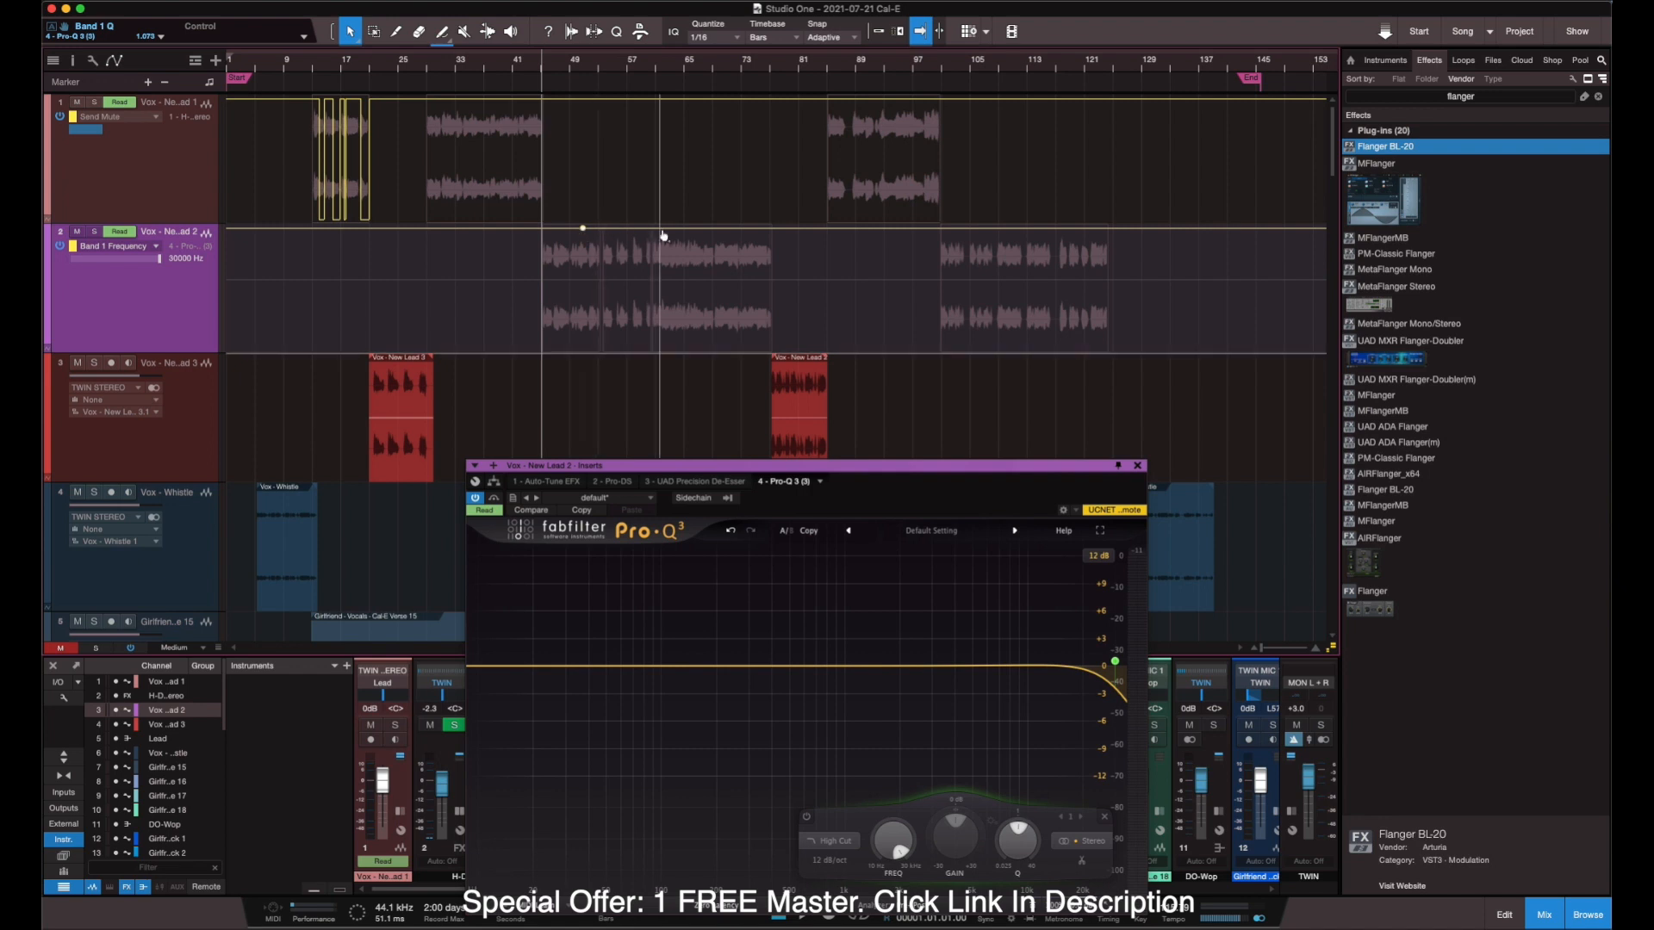
{"action": "mouse_move", "coordinate": [662, 233]}
{"action": "left_mouse_down"}
{"action": "mouse_move", "coordinate": [635, 284]}
{"action": "mouse_move", "coordinate": [680, 228]}
{"action": "left_mouse_up"}
{"action": "left_click", "coordinate": [670, 280]}
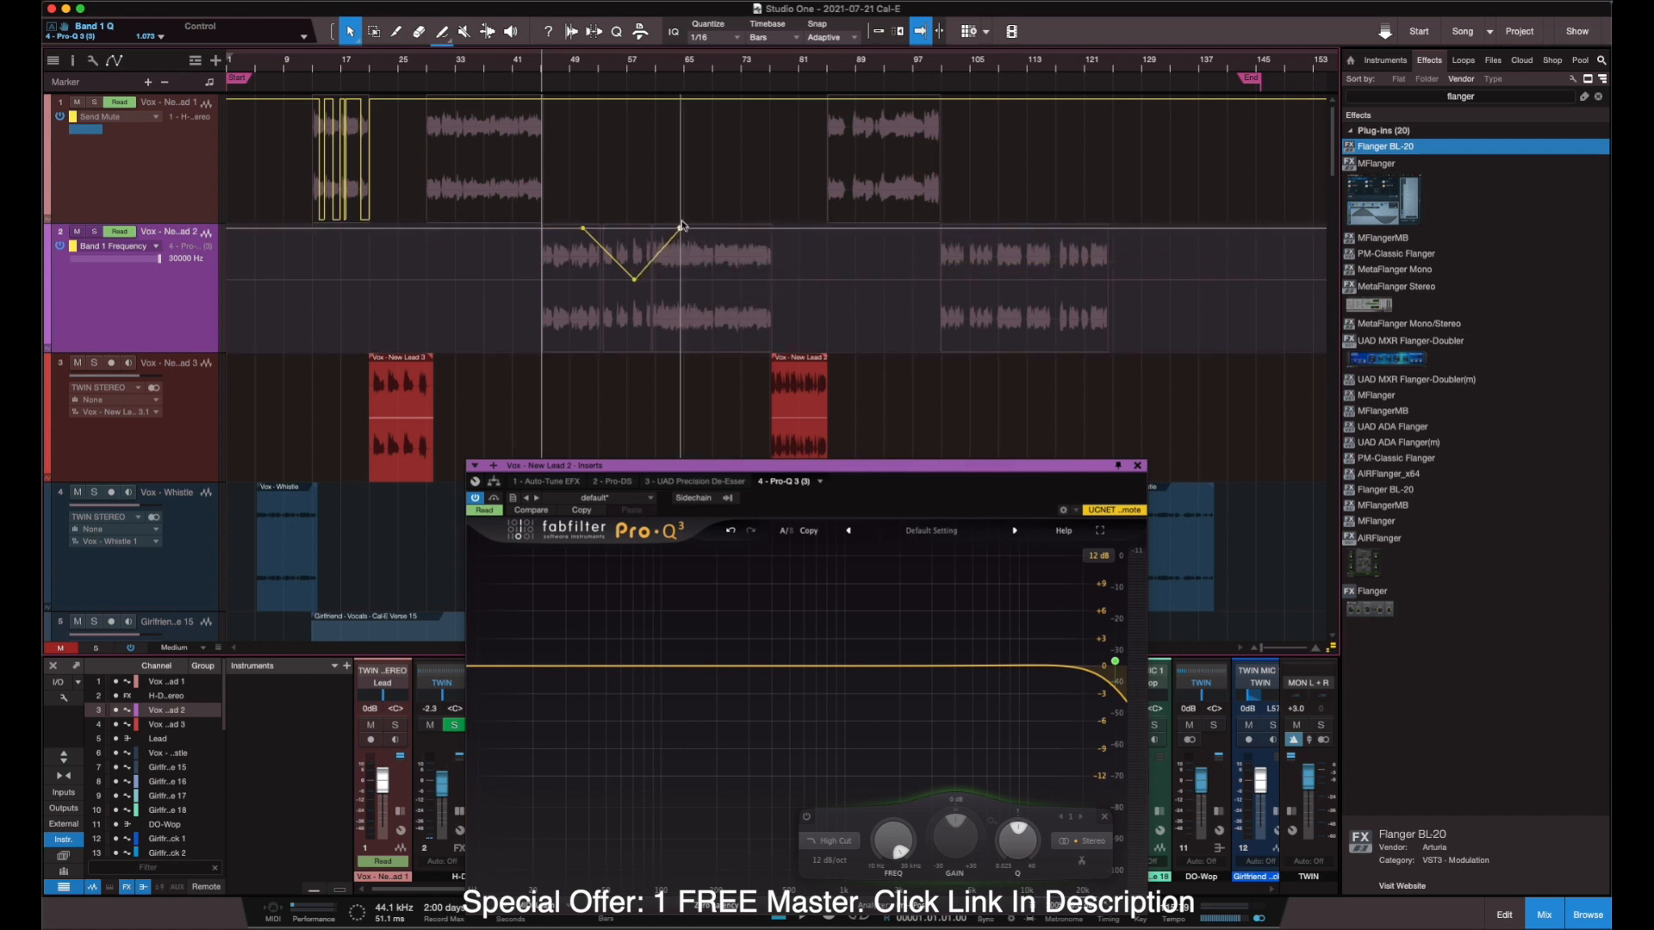
Replay the dip from about bar 46, then delete its last automation point and undo the edits that shaped the dip.
{"action": "left_click", "coordinate": [557, 65]}
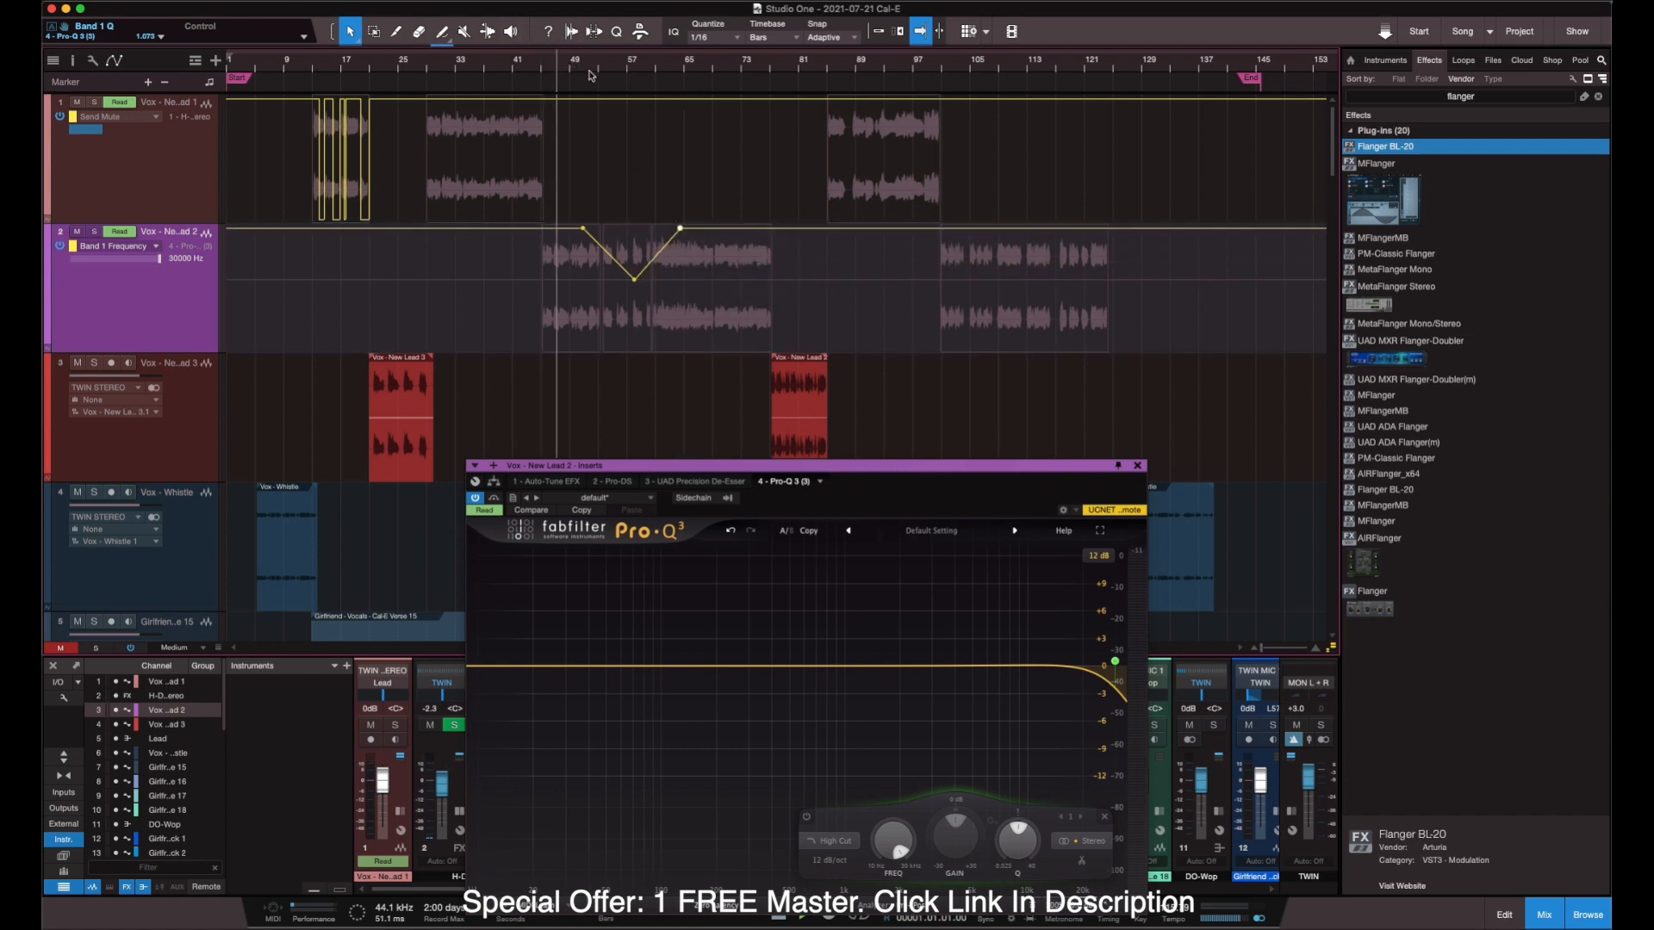
{"action": "key", "text": "space"}
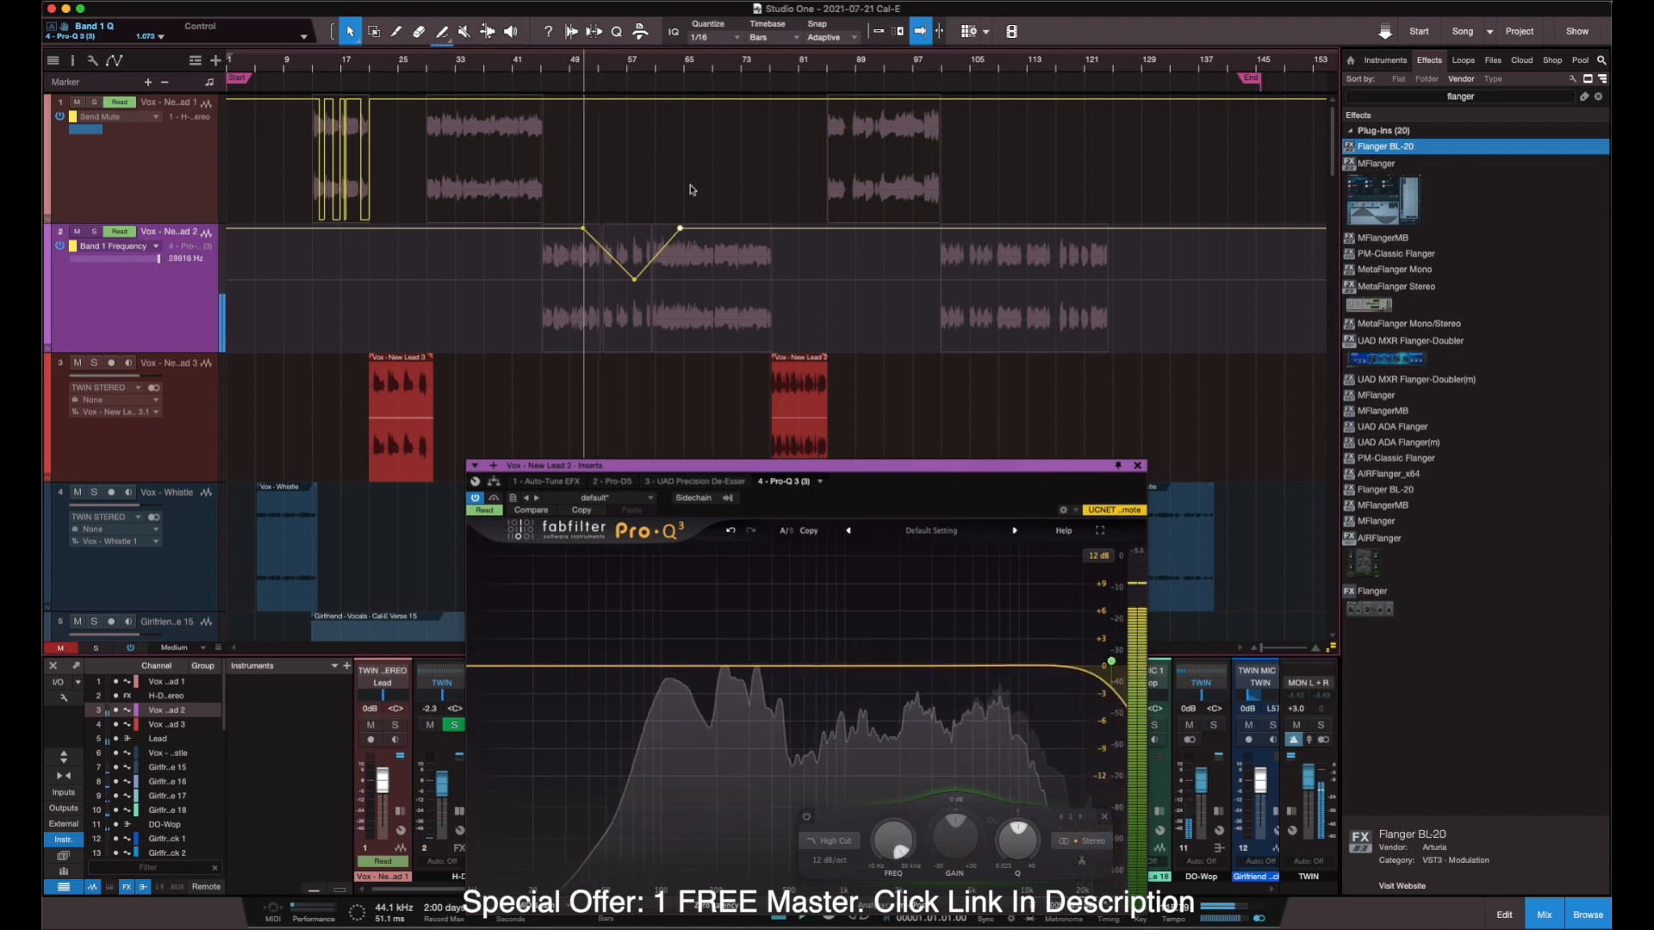
{"action": "key", "text": "Delete"}
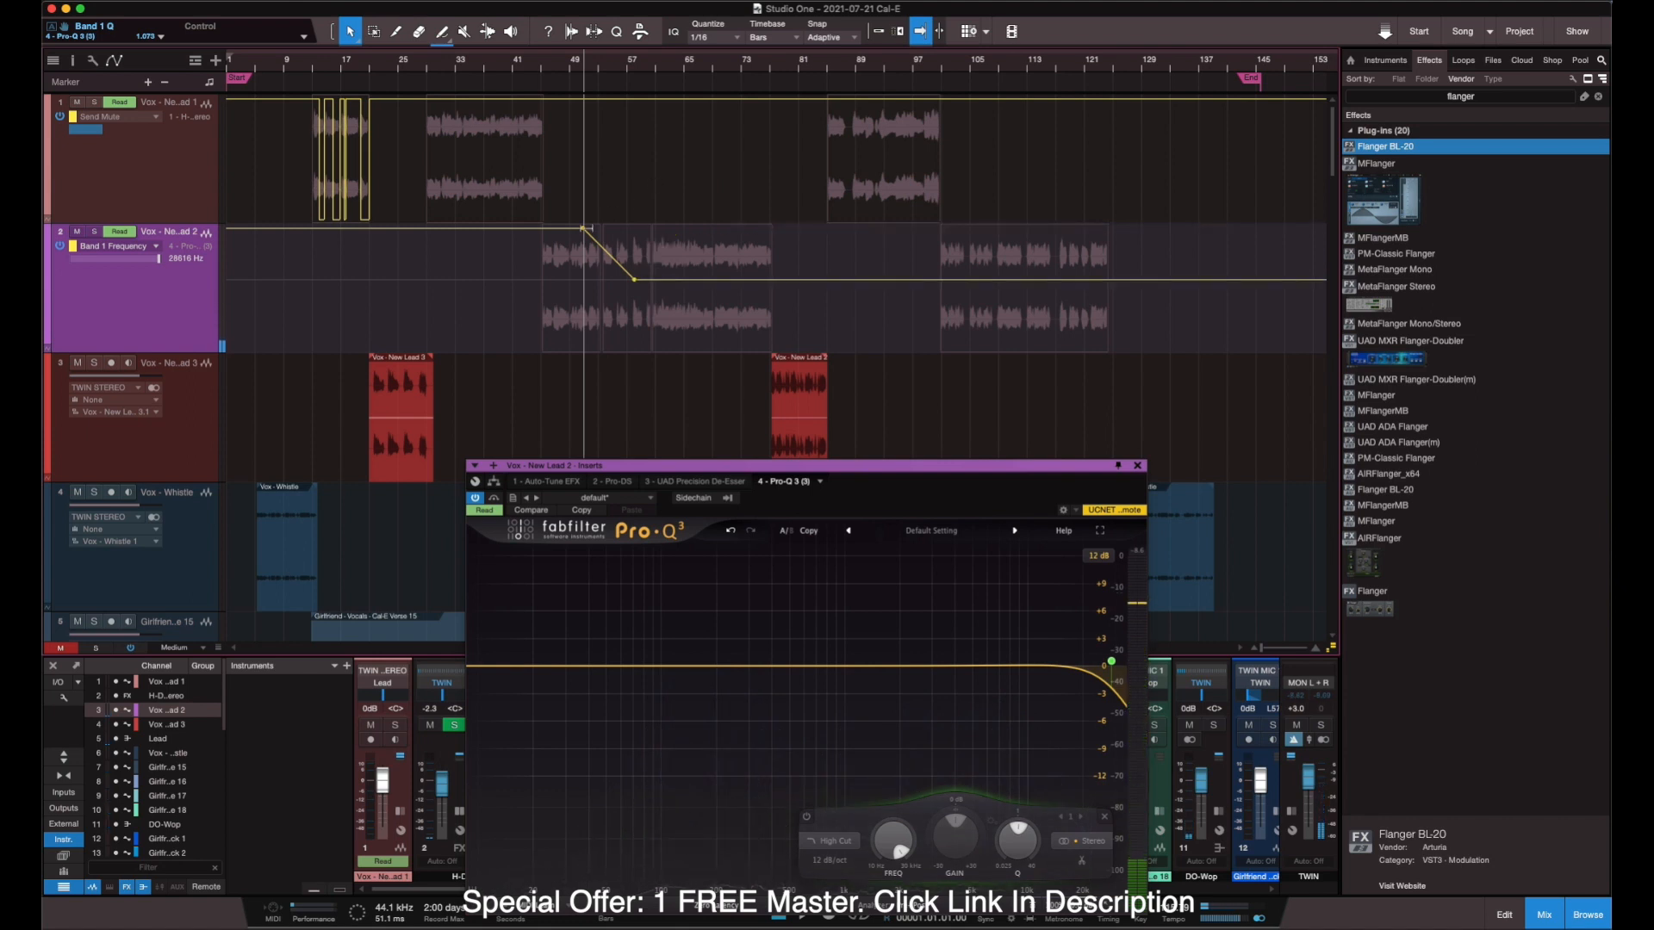
{"action": "key", "text": "super+z"}
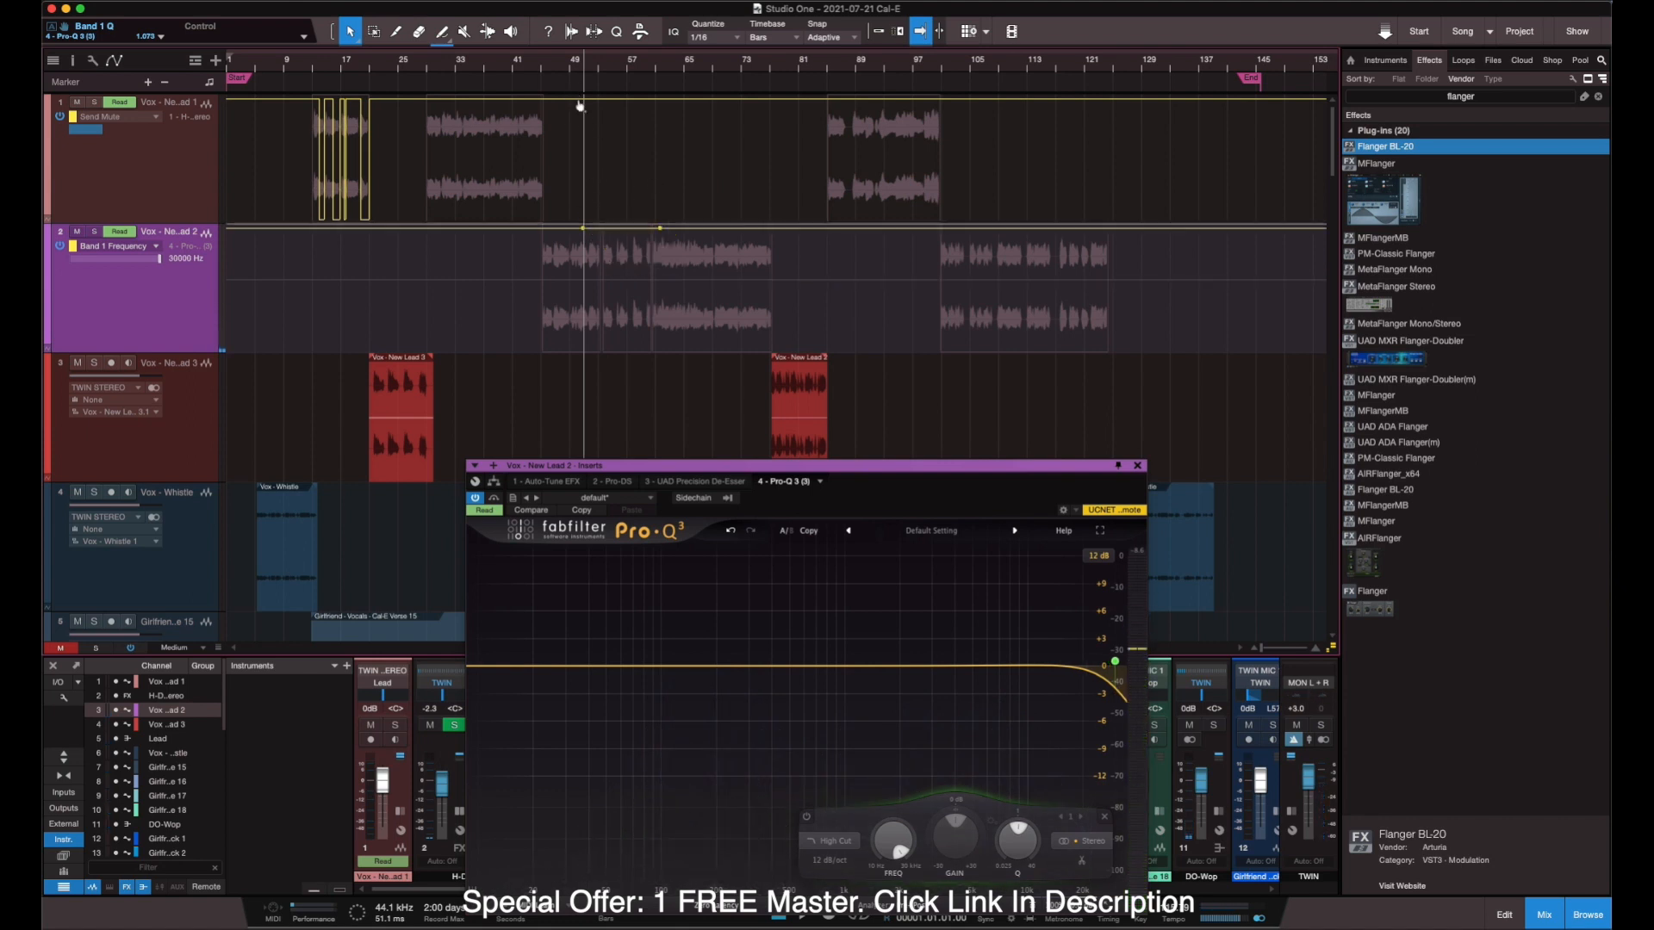
Draw a V-shaped dip in the Band 1 Frequency automation from about bar 49 to 51, lowest near bar 50, and audition it.
{"action": "scroll", "coordinate": [619, 228], "scroll_direction": "up", "scroll_amount": 5}
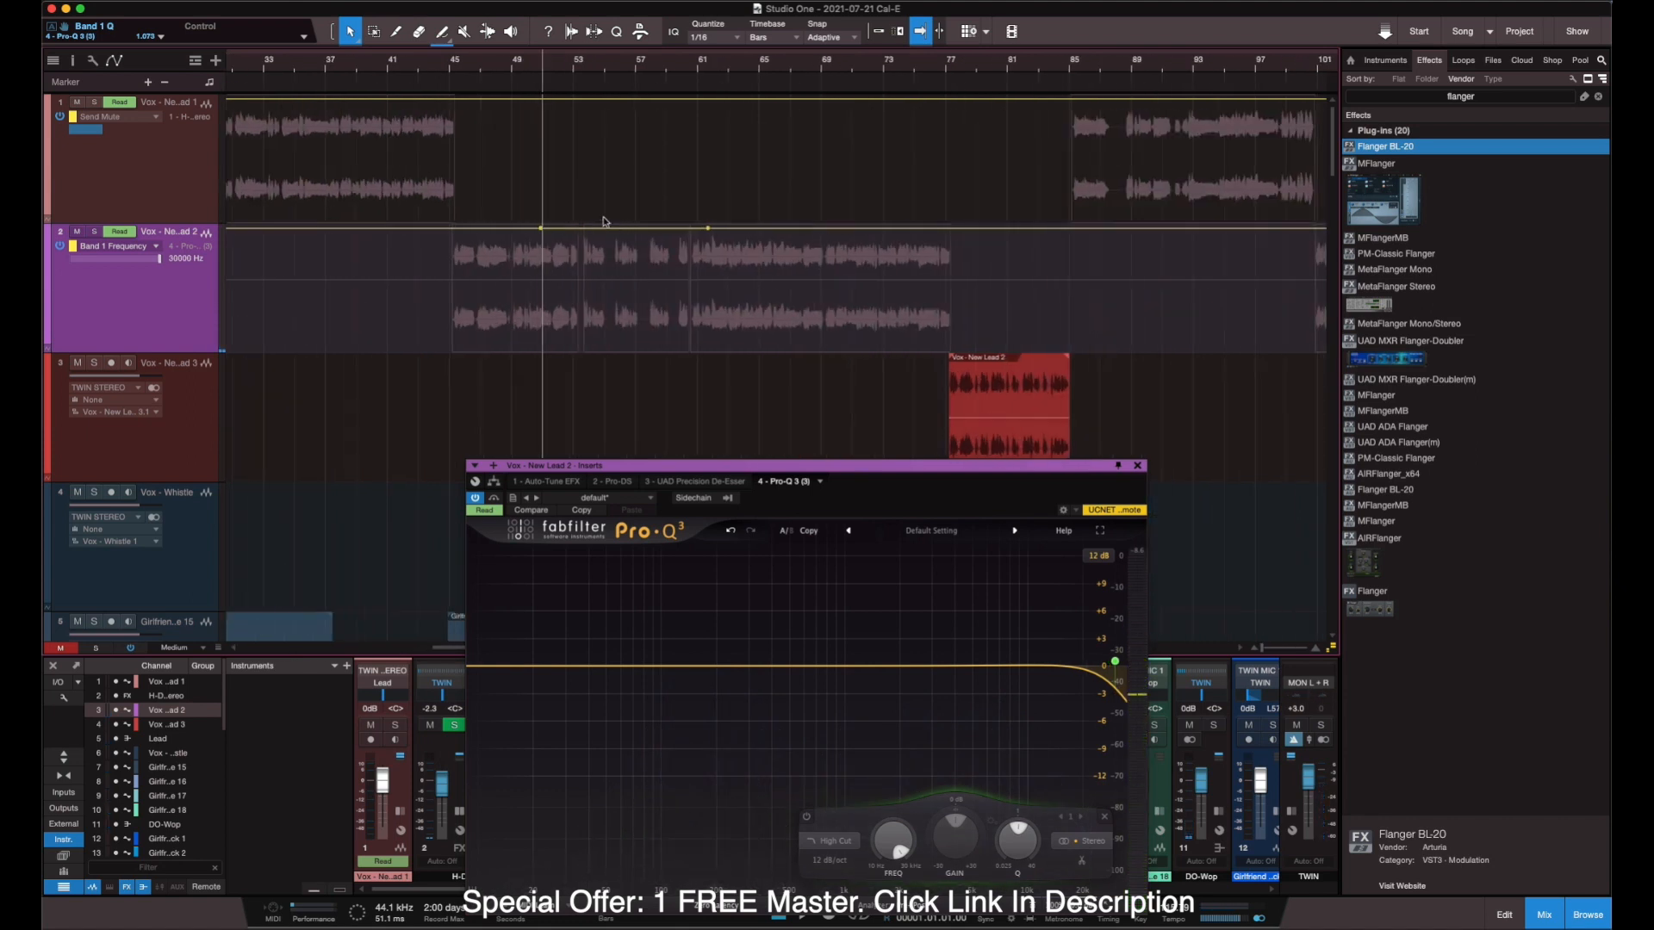
{"action": "left_click", "coordinate": [491, 83]}
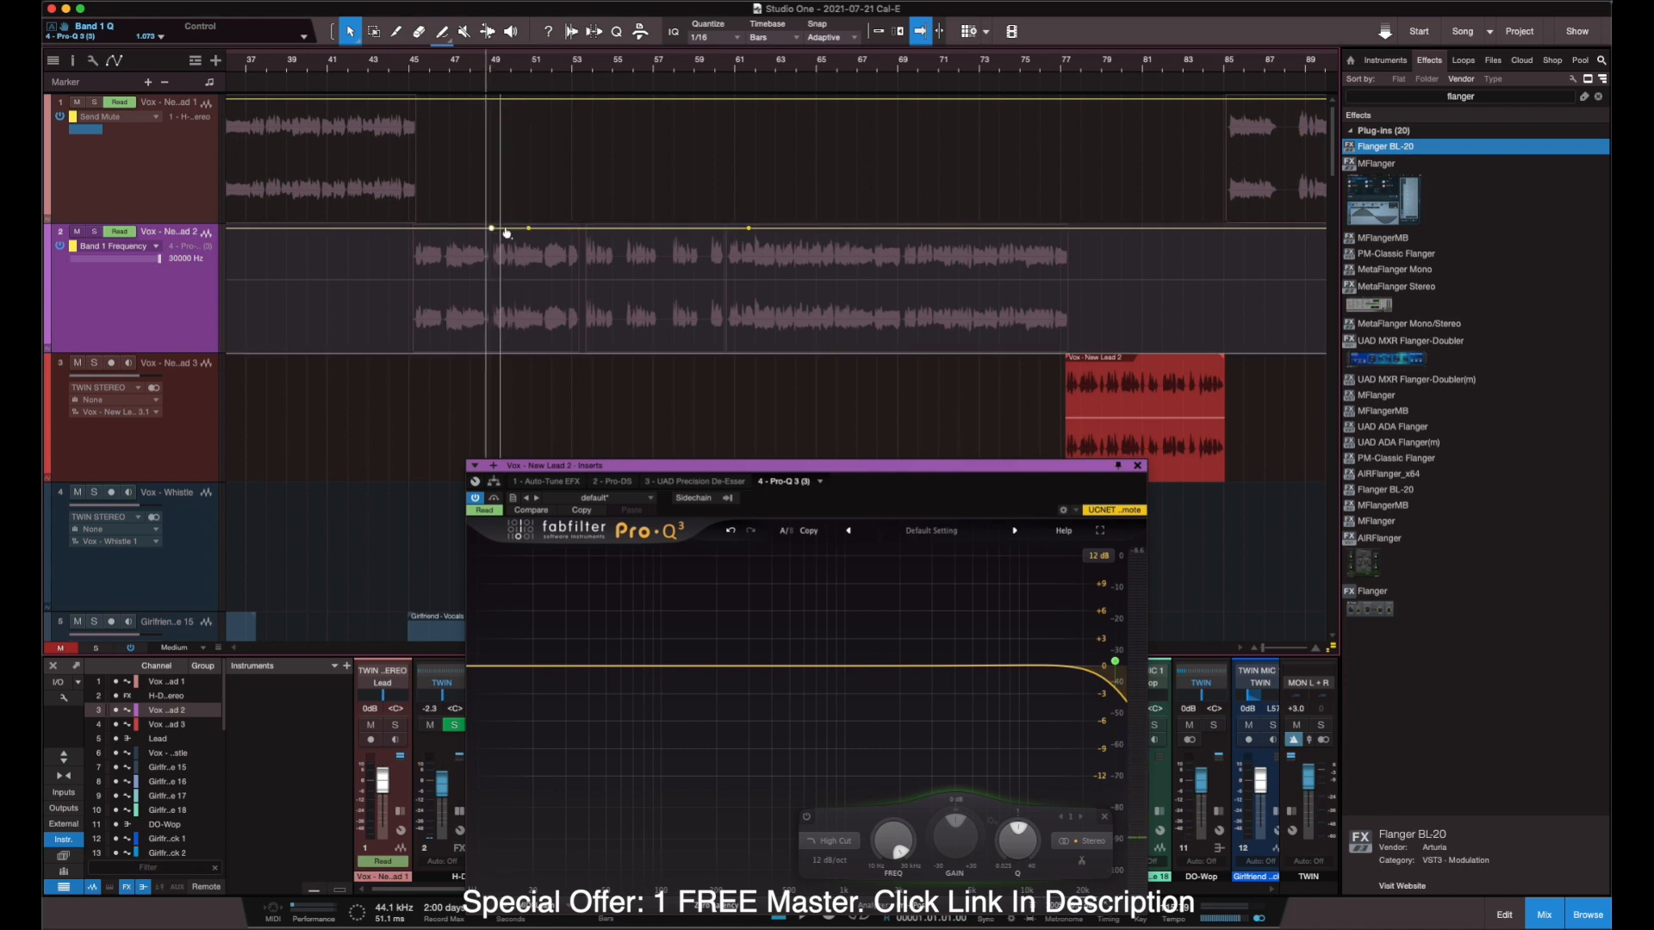
{"action": "left_click_drag", "start_coordinate": [502, 229], "coordinate": [516, 307]}
{"action": "key", "text": "space"}
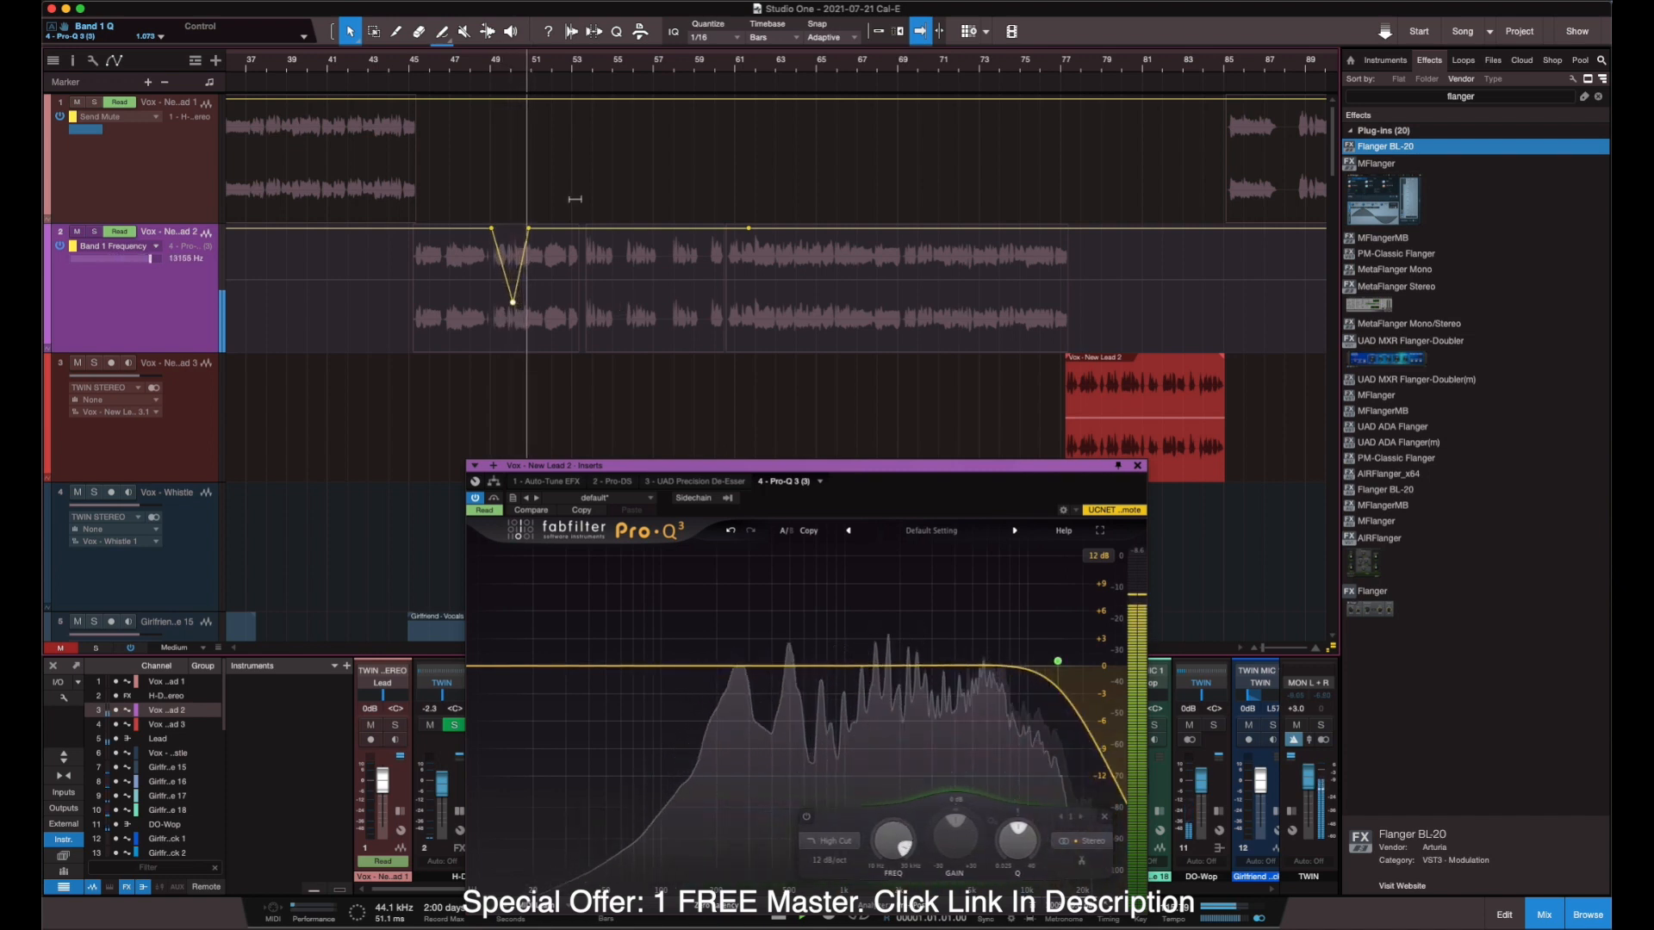
{"action": "key", "text": "space"}
Widen the Band 1 Frequency dip to end at about bar 51.3, raise its lowest point, and replay it.
{"action": "left_click_drag", "start_coordinate": [533, 235], "coordinate": [545, 229]}
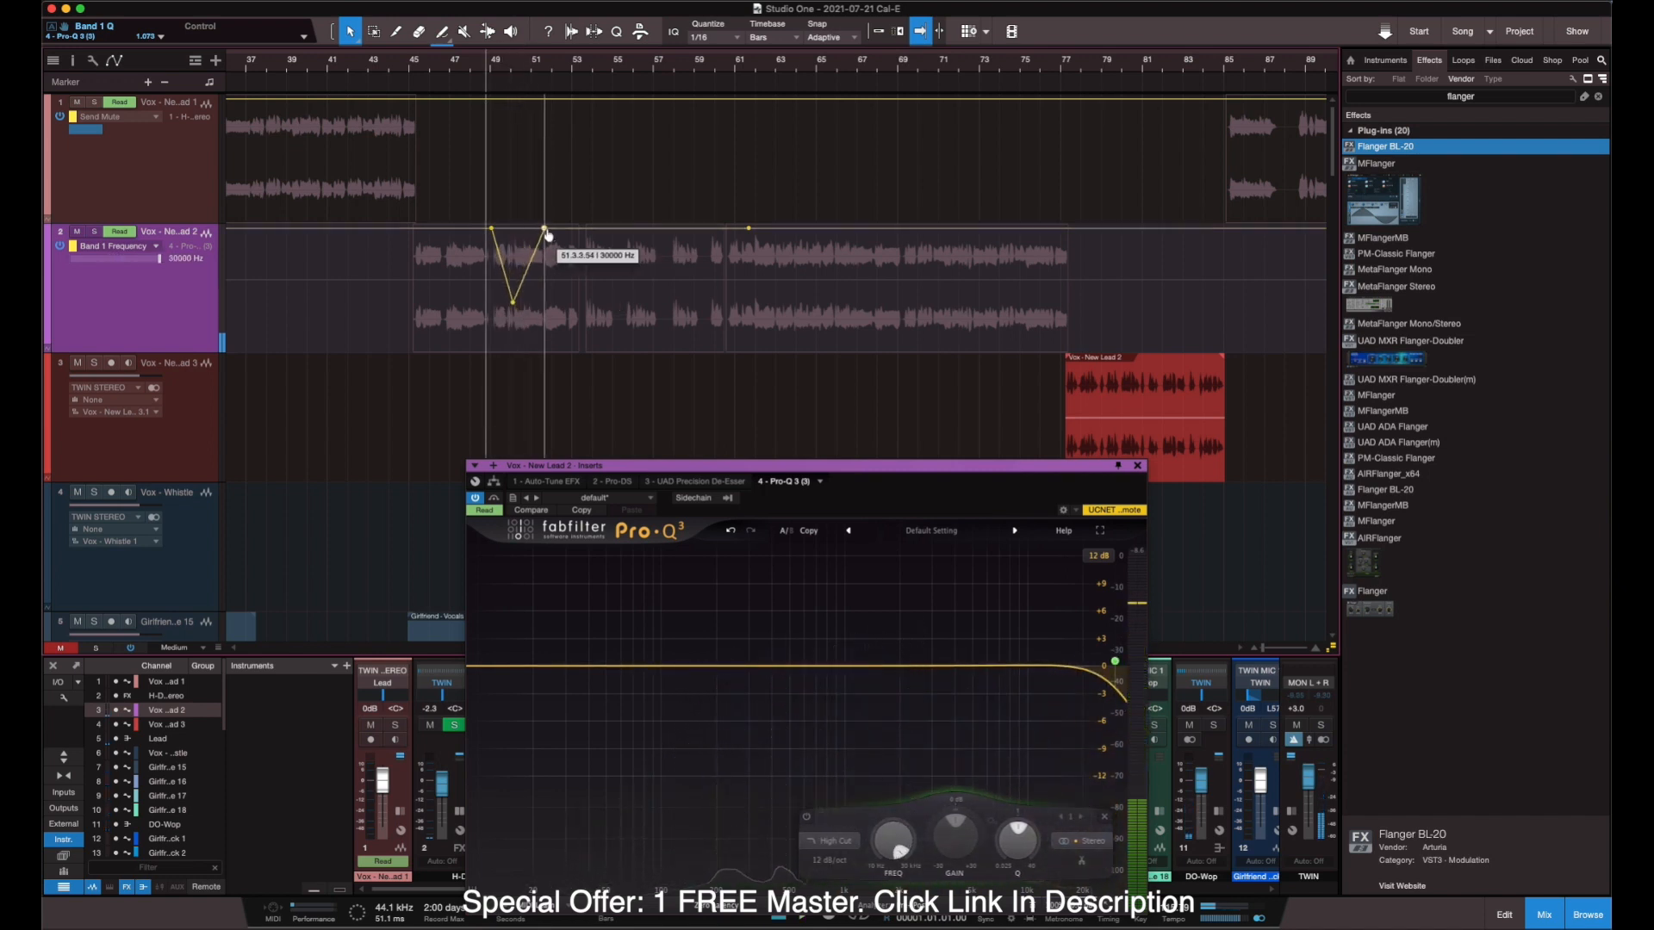
{"action": "key", "text": "space"}
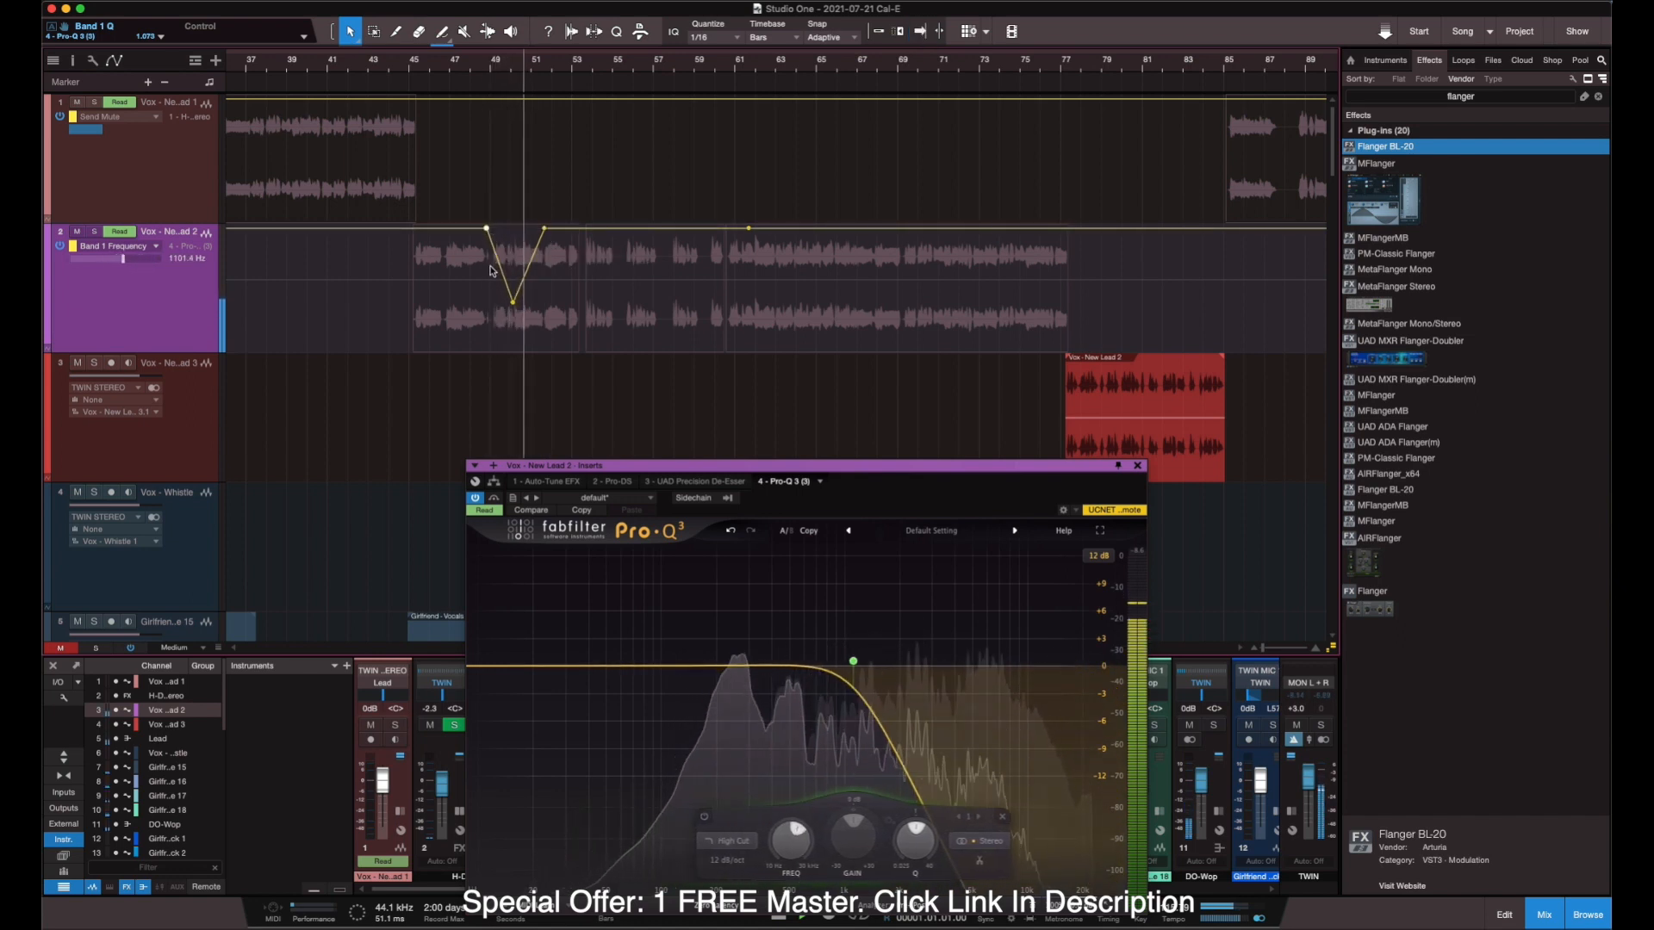
{"action": "key", "text": "space"}
{"action": "left_click_drag", "start_coordinate": [517, 308], "coordinate": [517, 288]}
{"action": "key", "text": "space"}
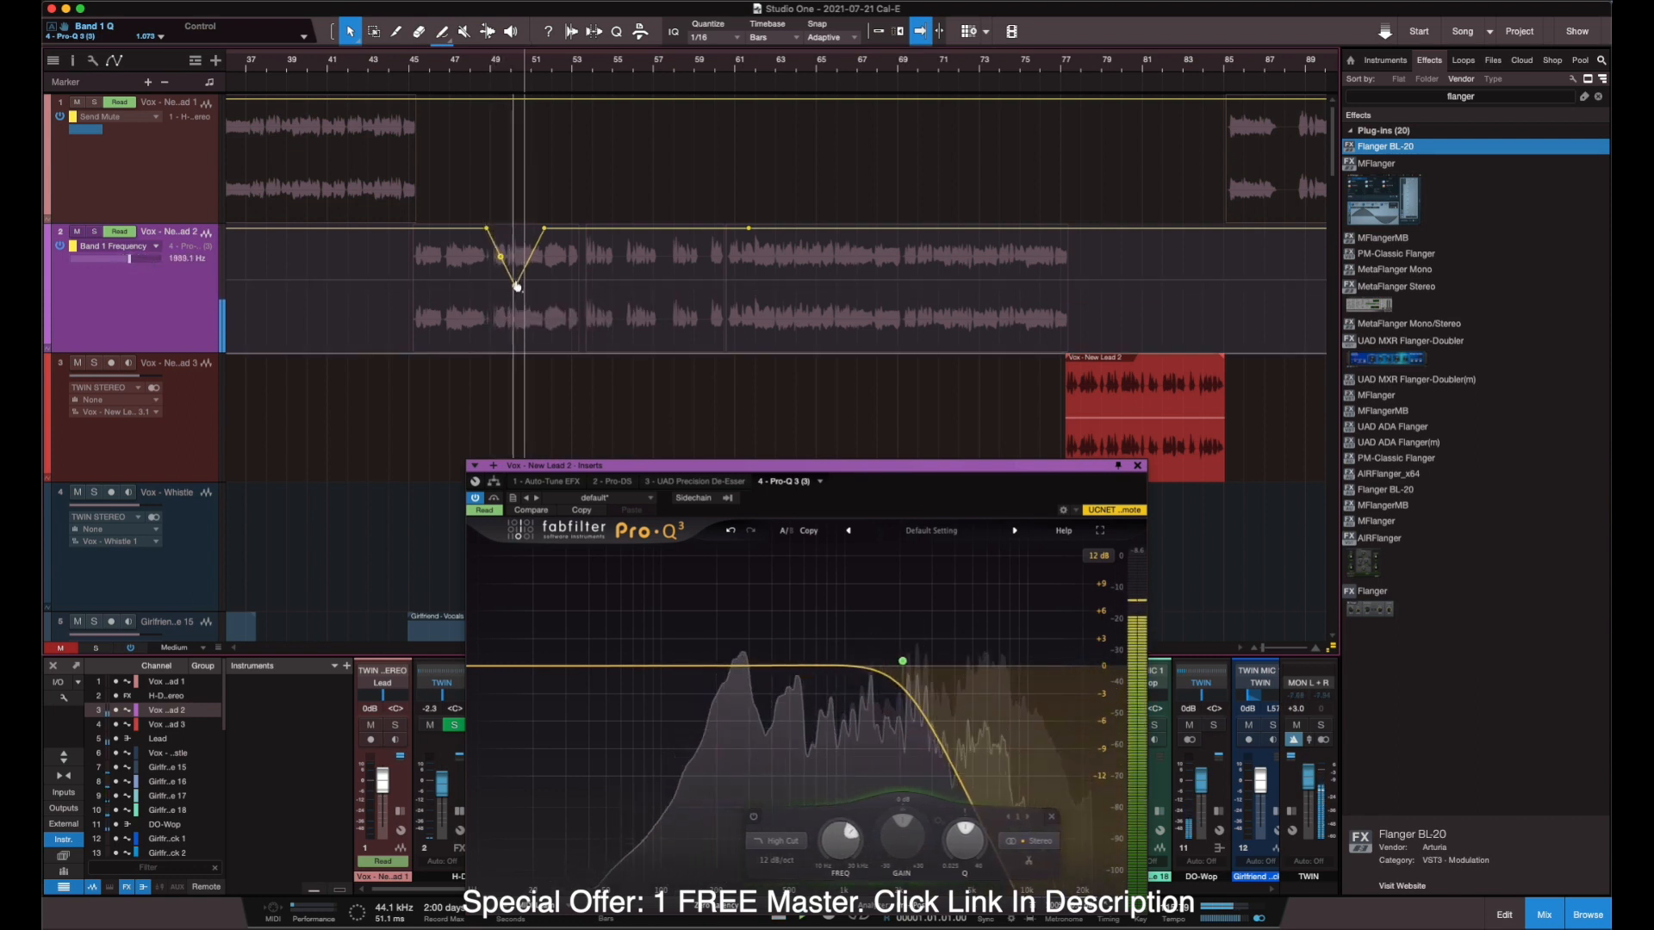
{"action": "key", "text": "space"}
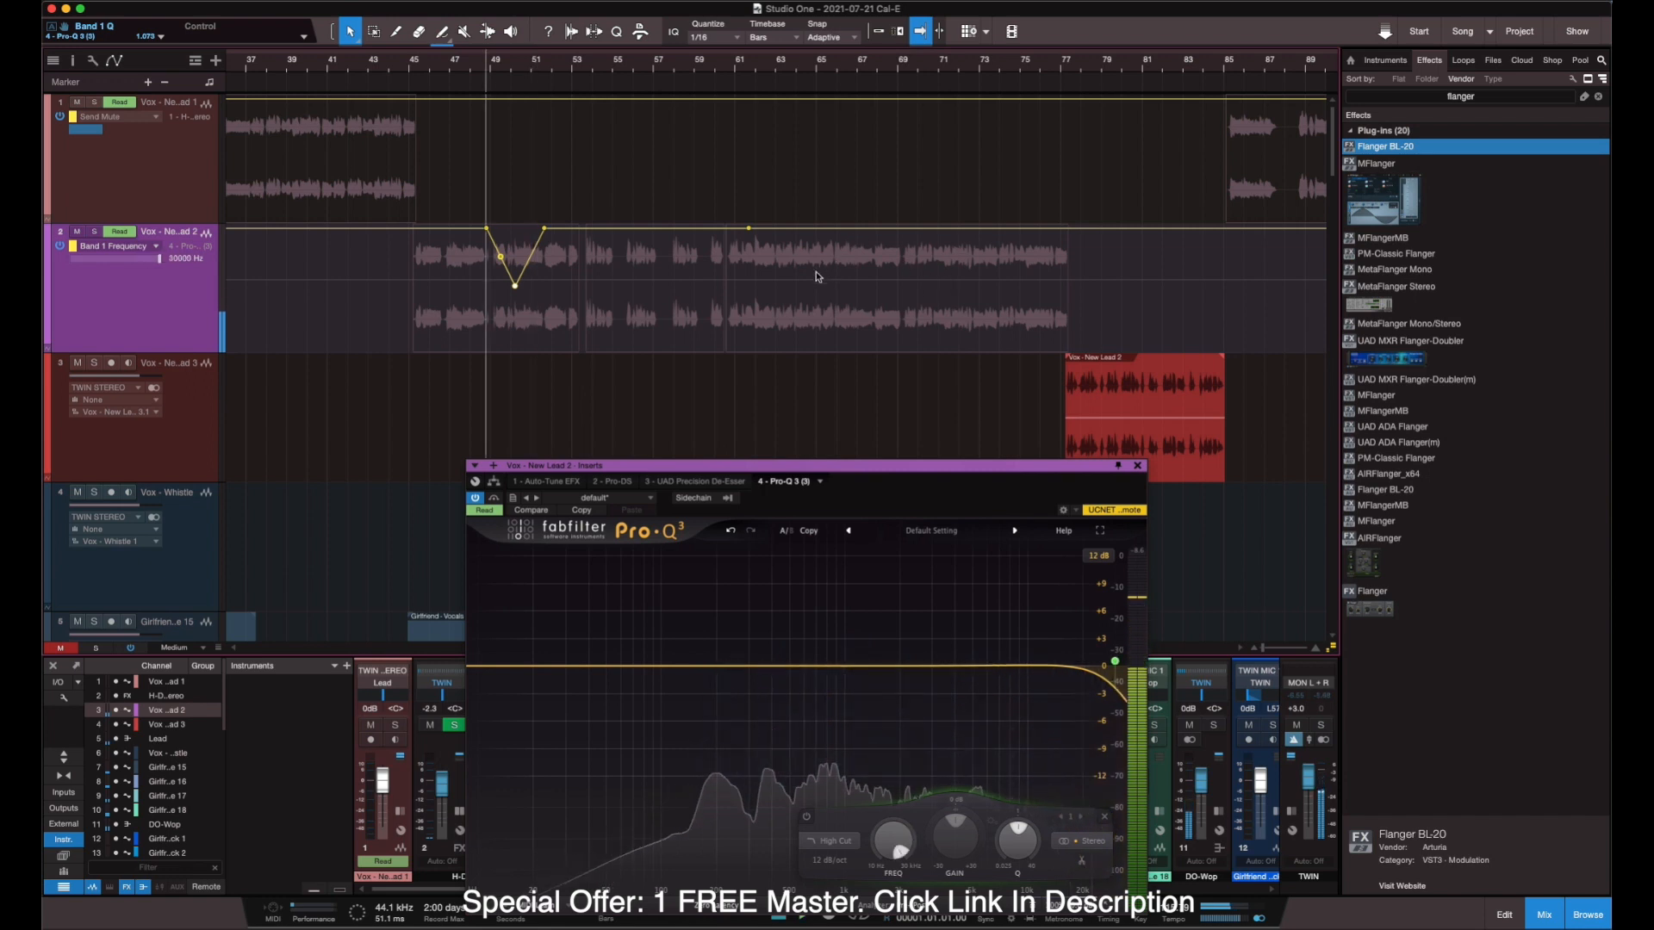
Delete all Band 1 Frequency automation points and set the Vox - New Lead 2 automation mode to Touch.
{"action": "left_click_drag", "start_coordinate": [819, 277], "coordinate": [457, 251]}
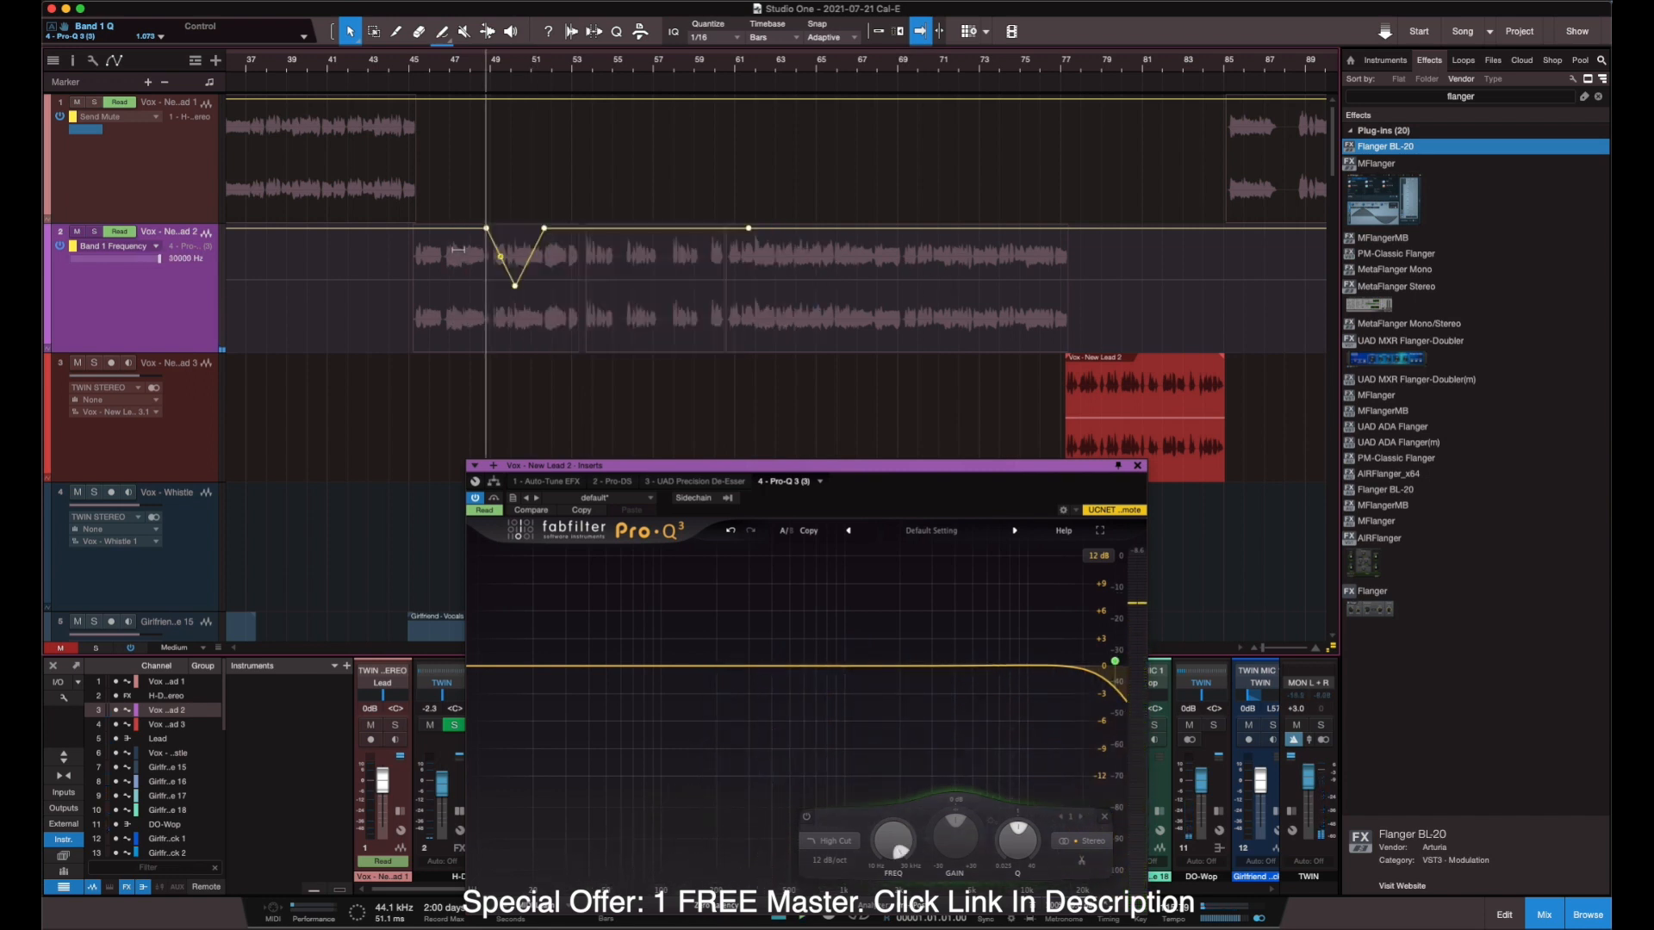
{"action": "left_click", "coordinate": [121, 232]}
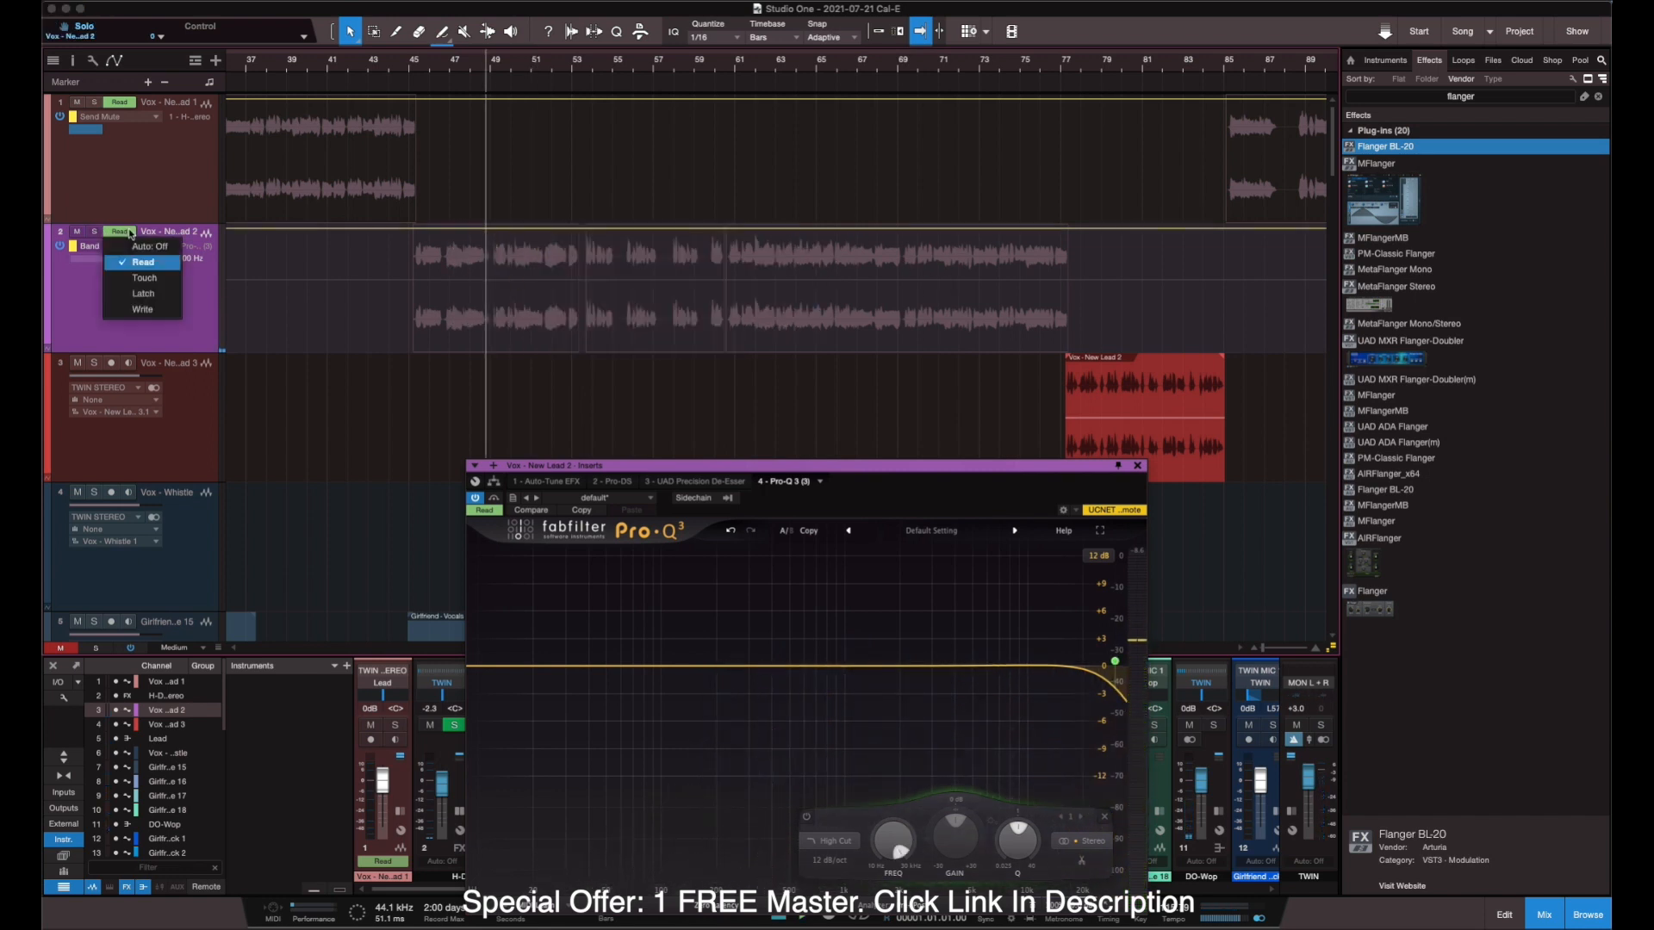
{"action": "left_click", "coordinate": [158, 268]}
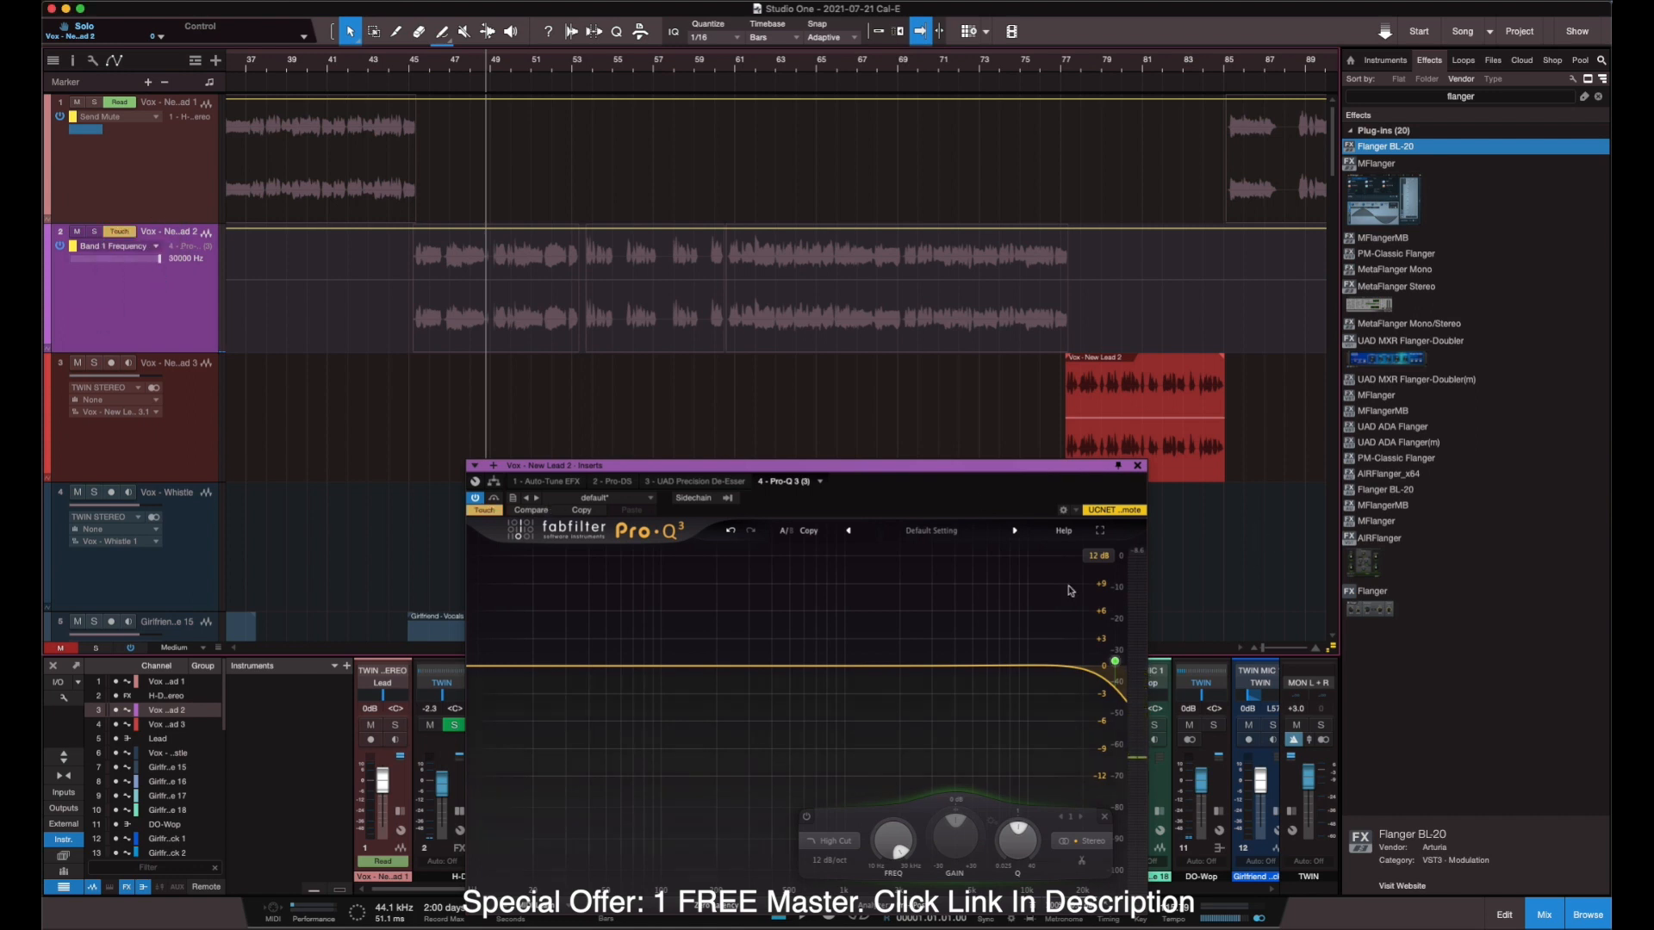
Record a Pro-Q 3 high-cut sweep down and back to 30000 Hz during playback from about bar 49 to 53.
{"action": "mouse_move", "coordinate": [1116, 664]}
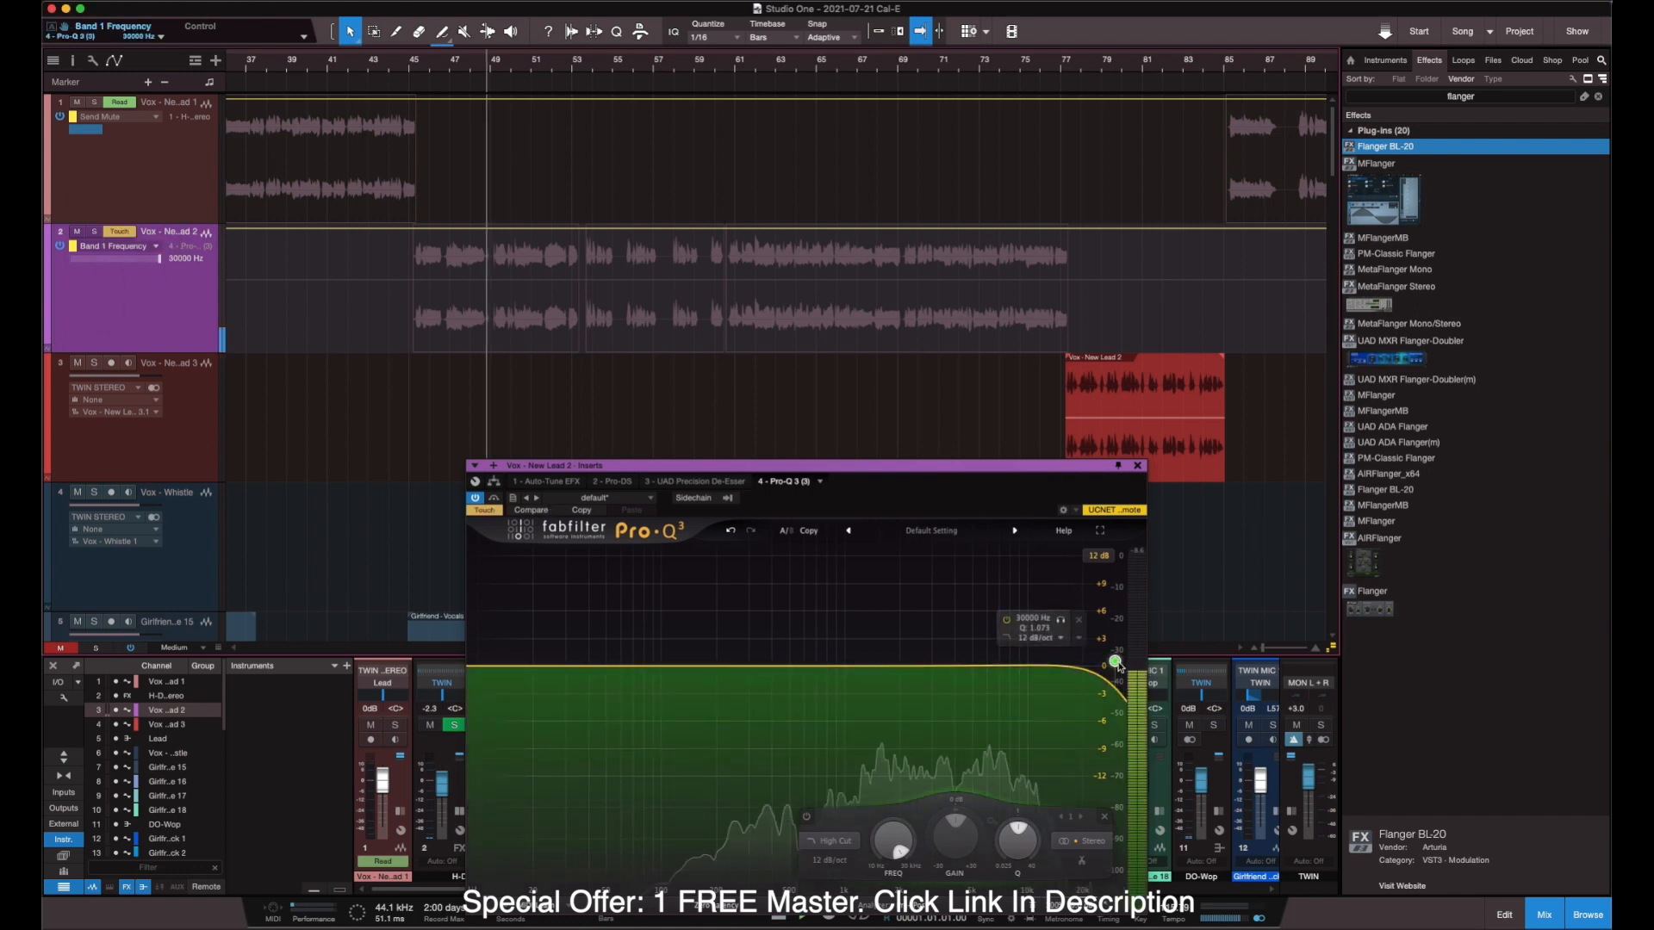
{"action": "mouse_move", "coordinate": [1118, 665]}
{"action": "left_mouse_down"}
{"action": "mouse_move", "coordinate": [810, 648]}
{"action": "mouse_move", "coordinate": [1116, 660]}
{"action": "left_mouse_up"}
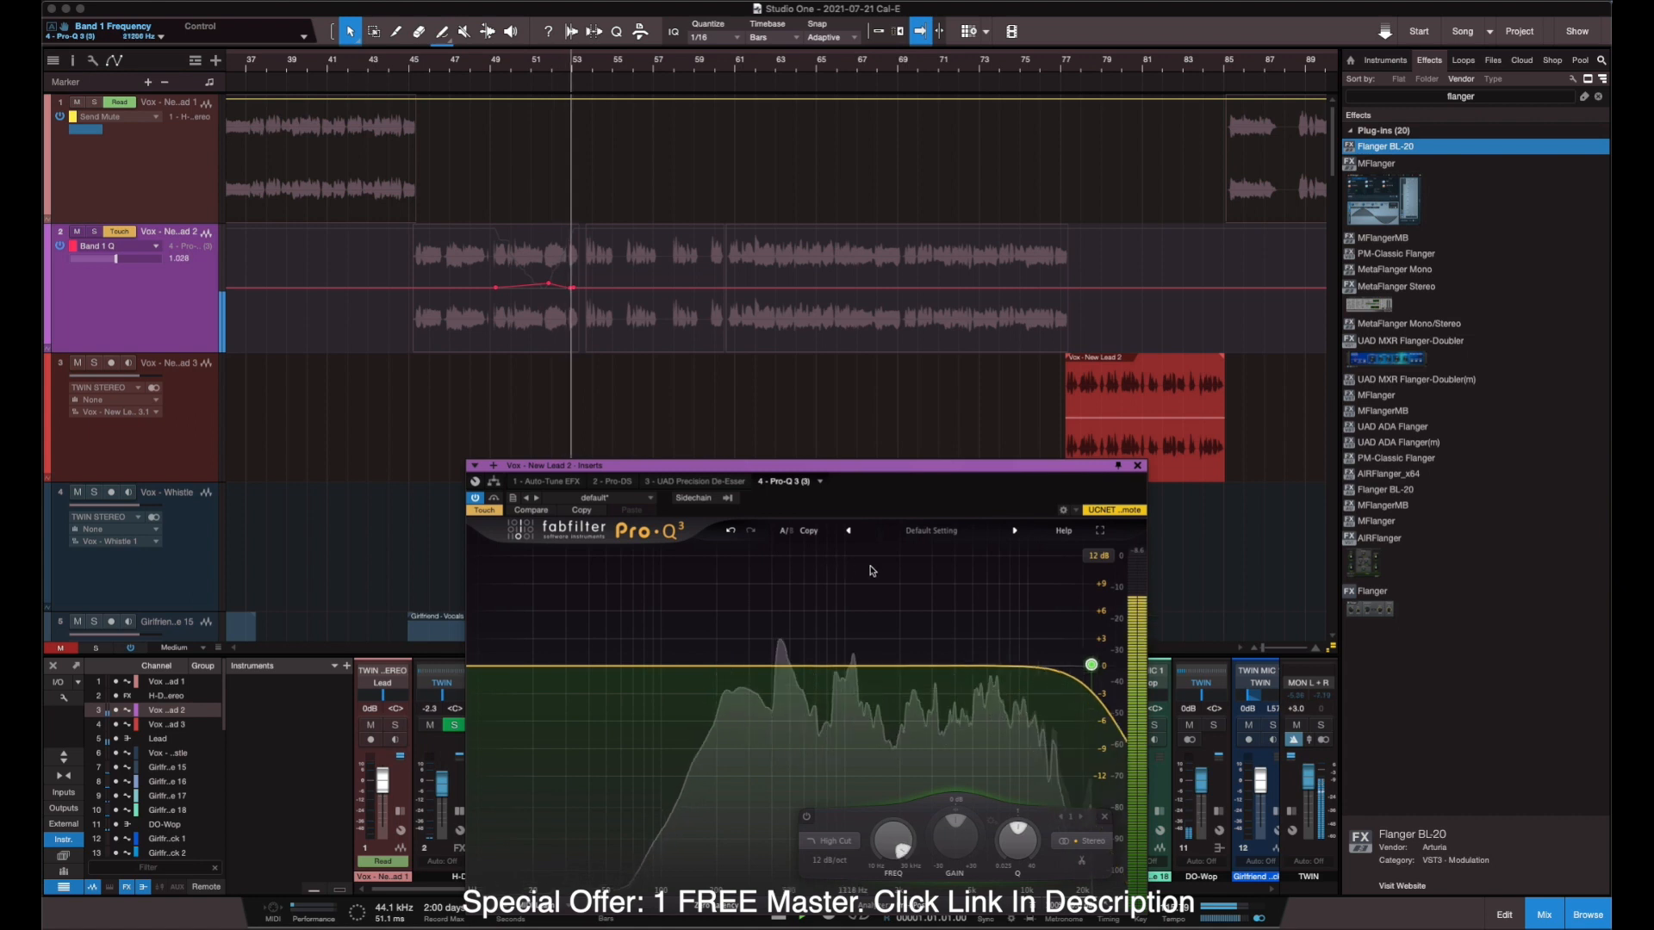
{"action": "key", "text": "space"}
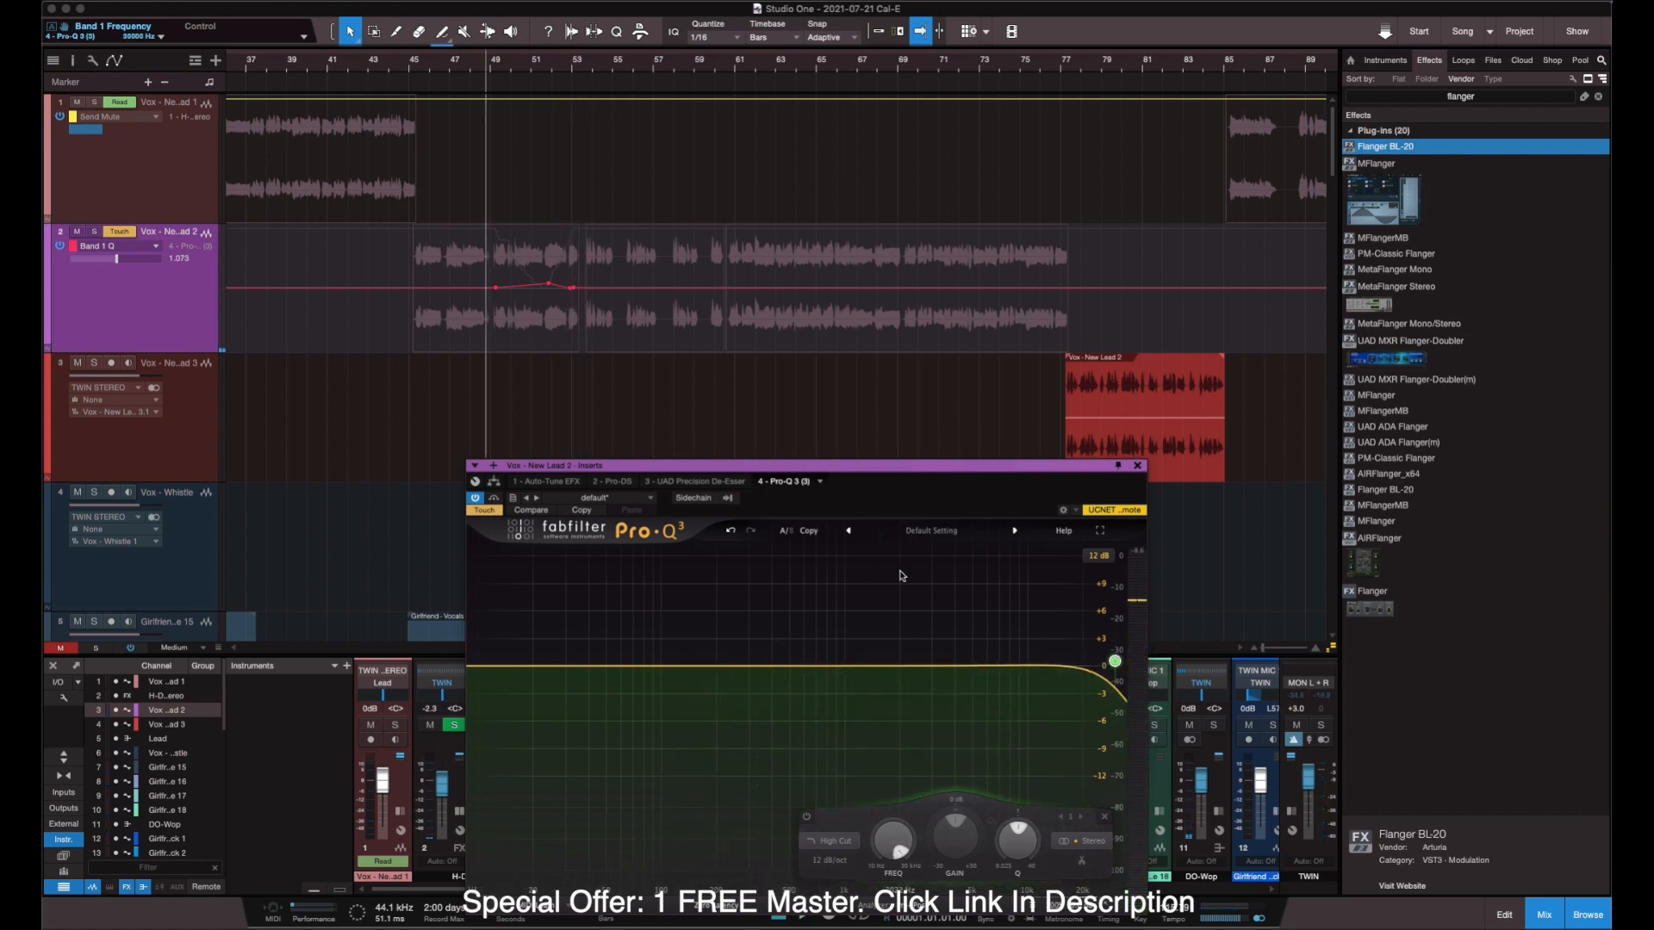
Display the Band 1 Frequency automation instead of Band 1 Q on Vox - New Lead 2 and play back the recorded sweep.
{"action": "left_click", "coordinate": [152, 250]}
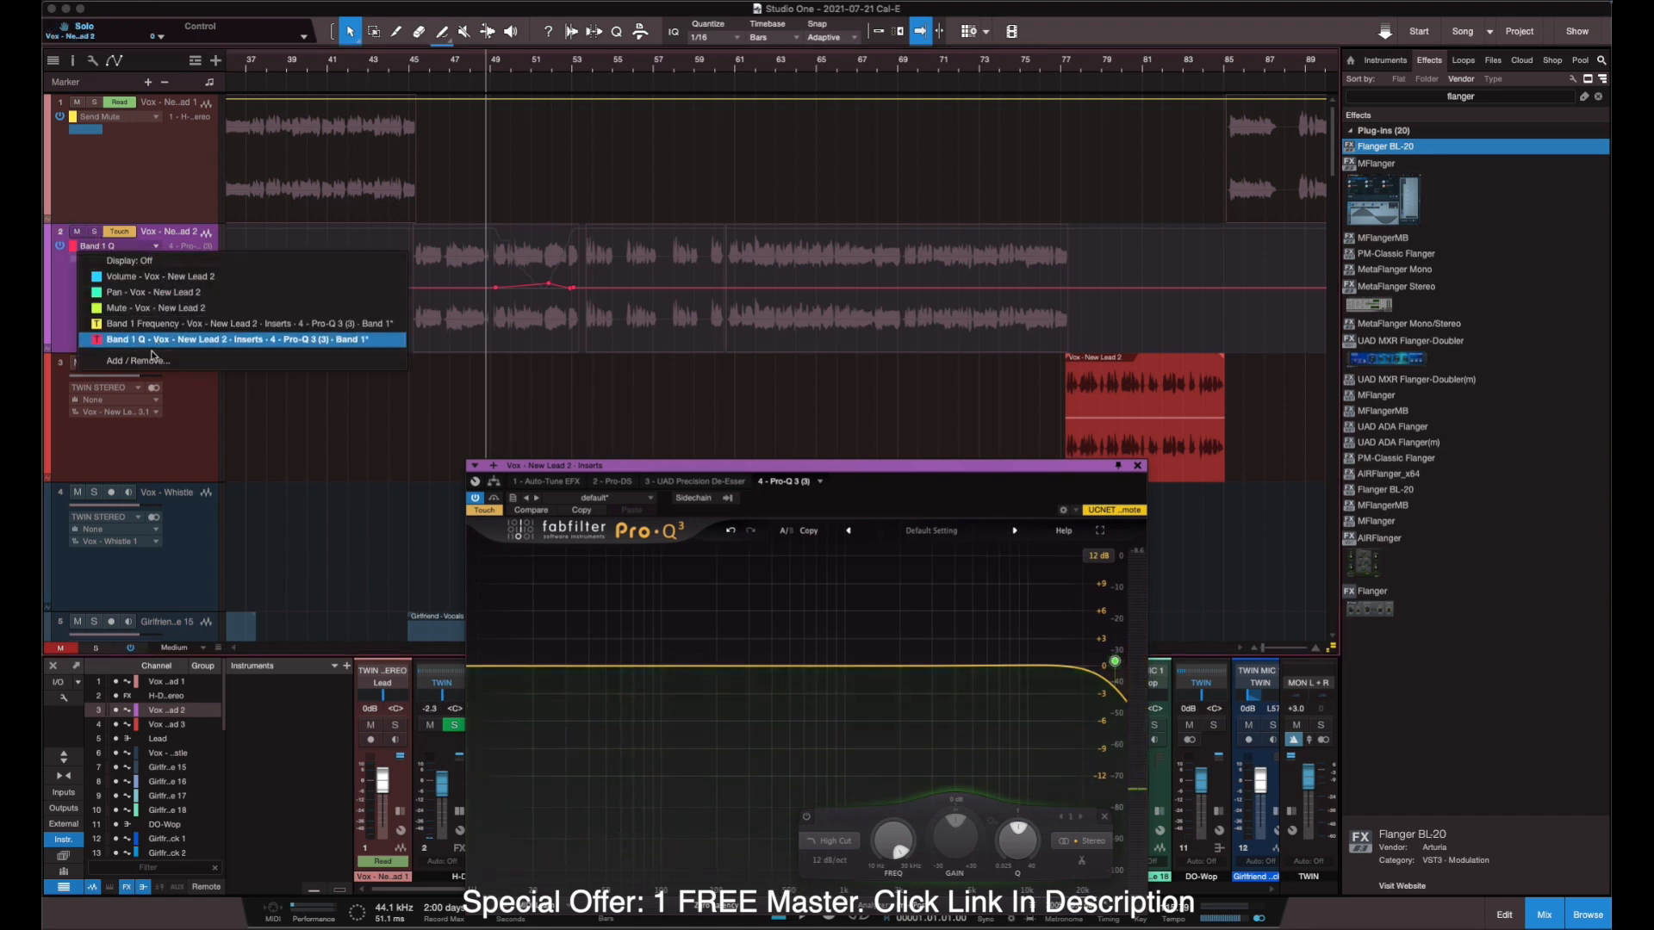
{"action": "left_click", "coordinate": [165, 325]}
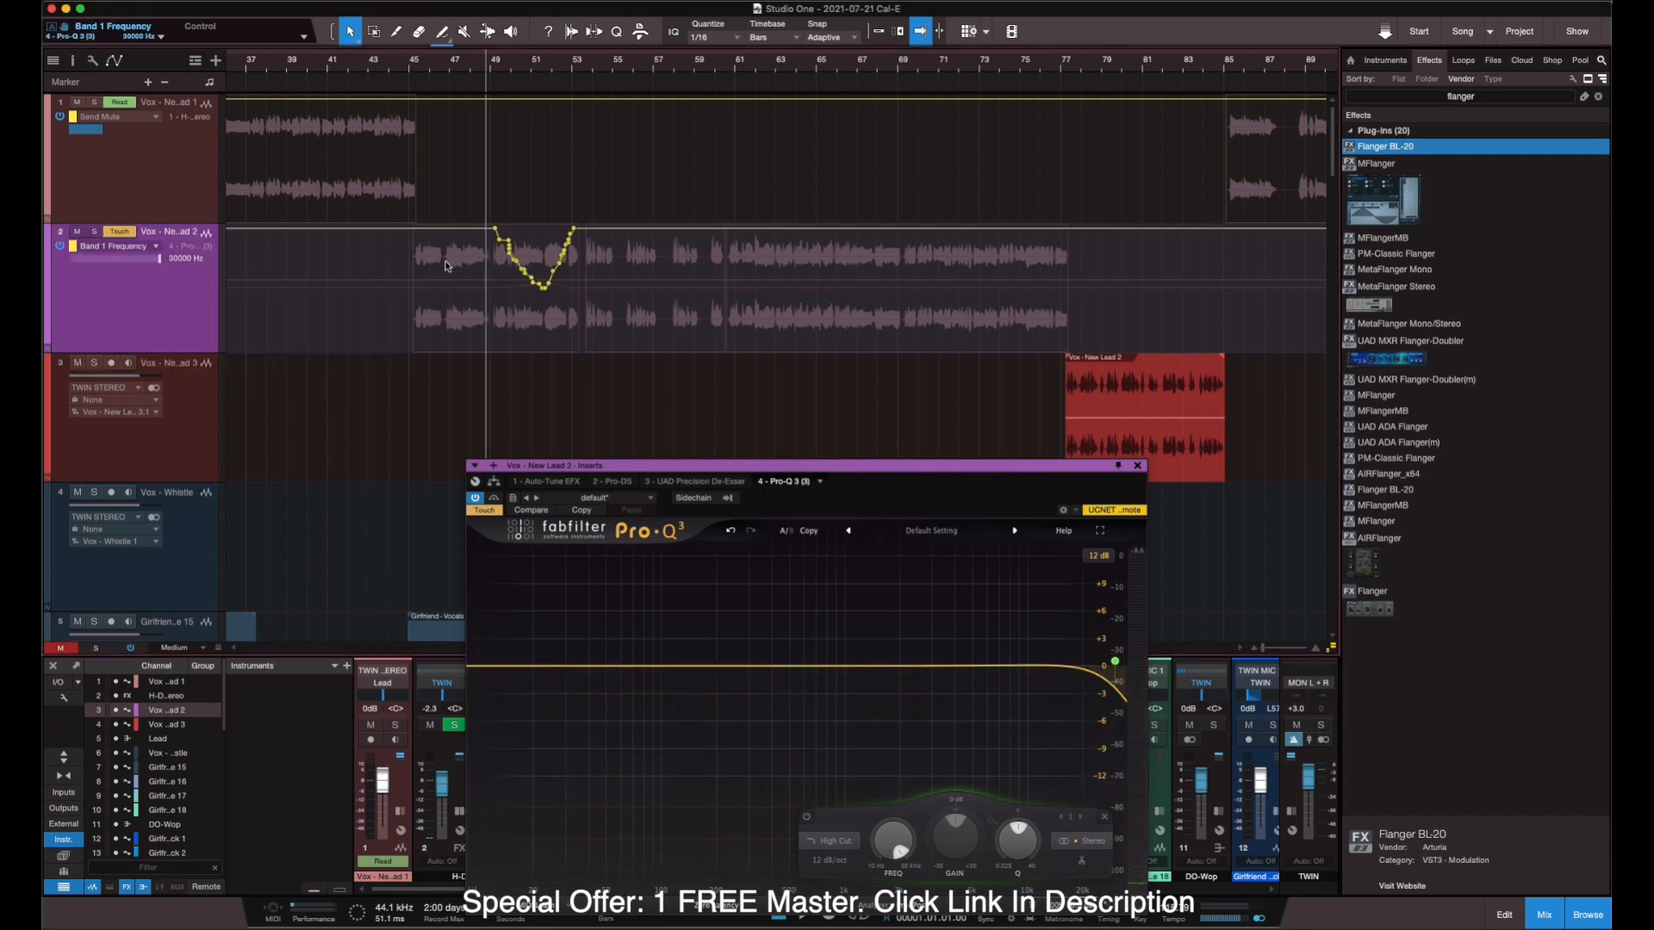
{"action": "key", "text": "space"}
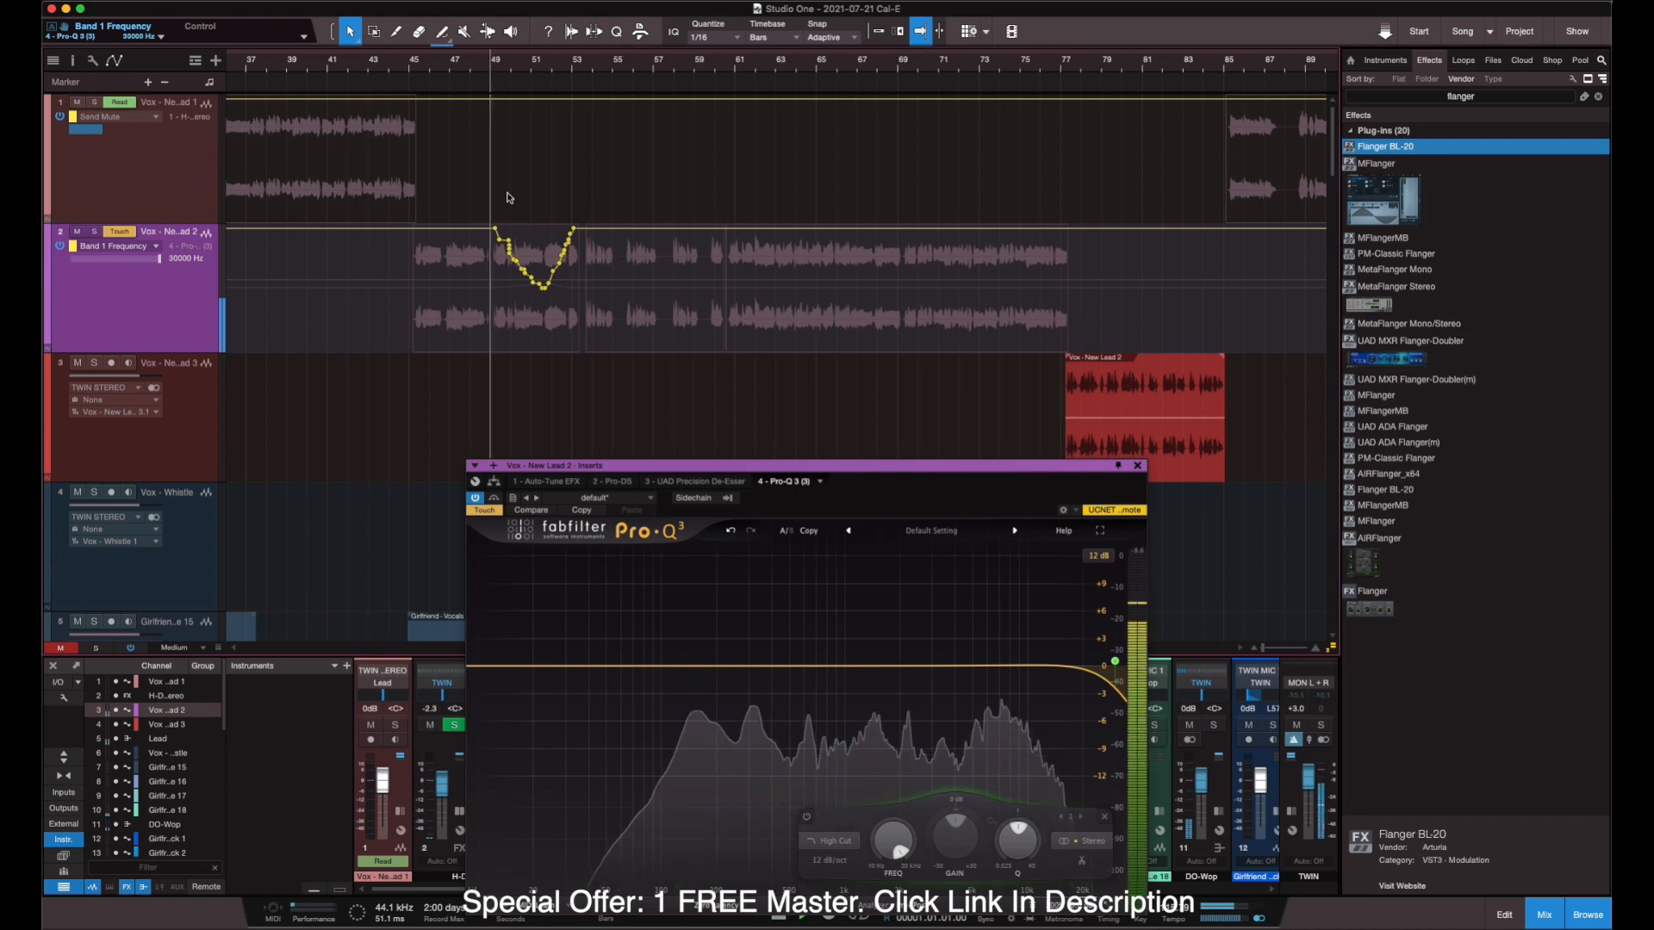